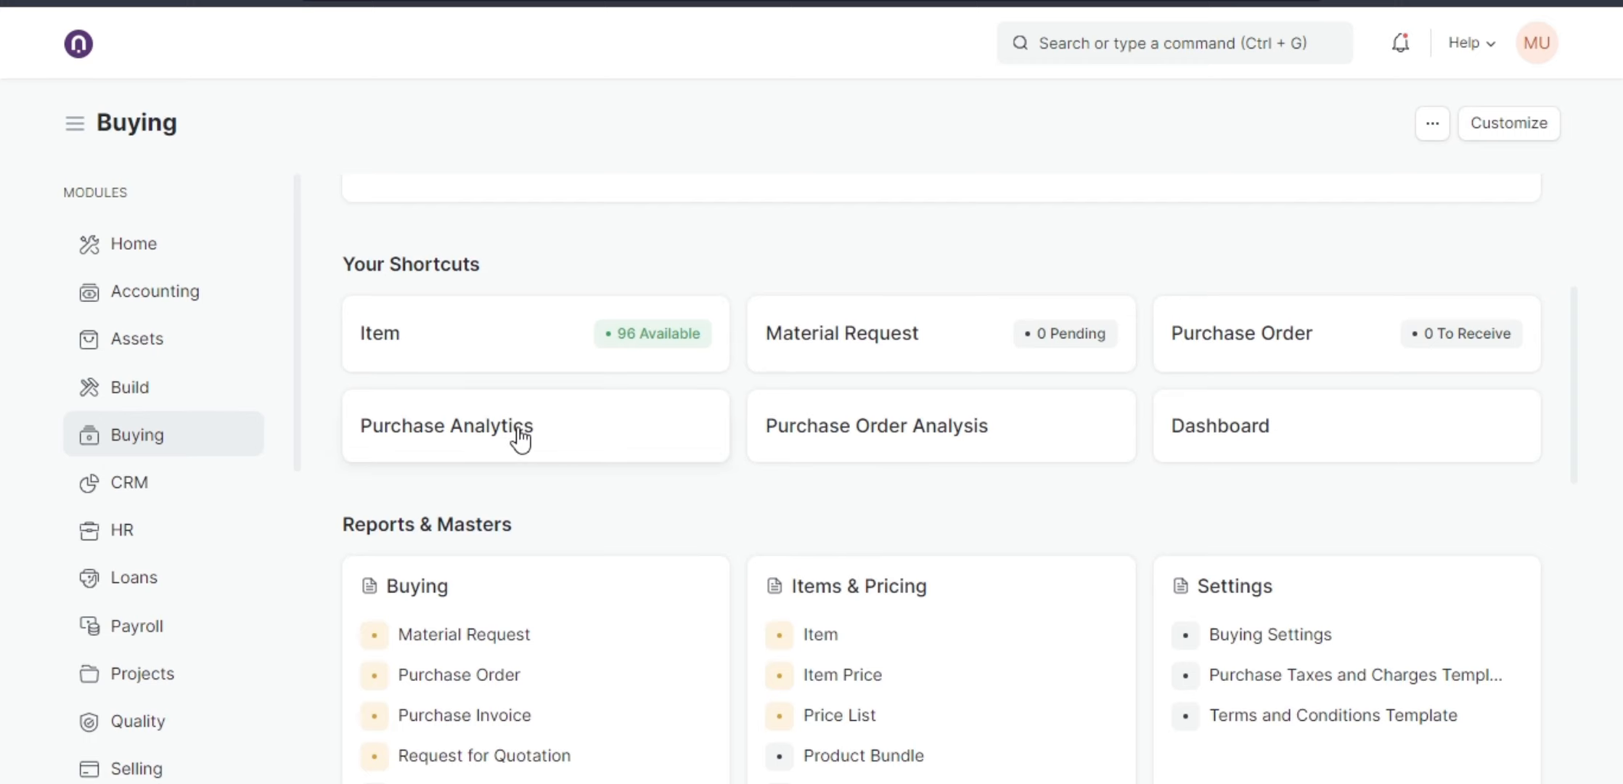
pyautogui.scroll(-2, 742, 482)
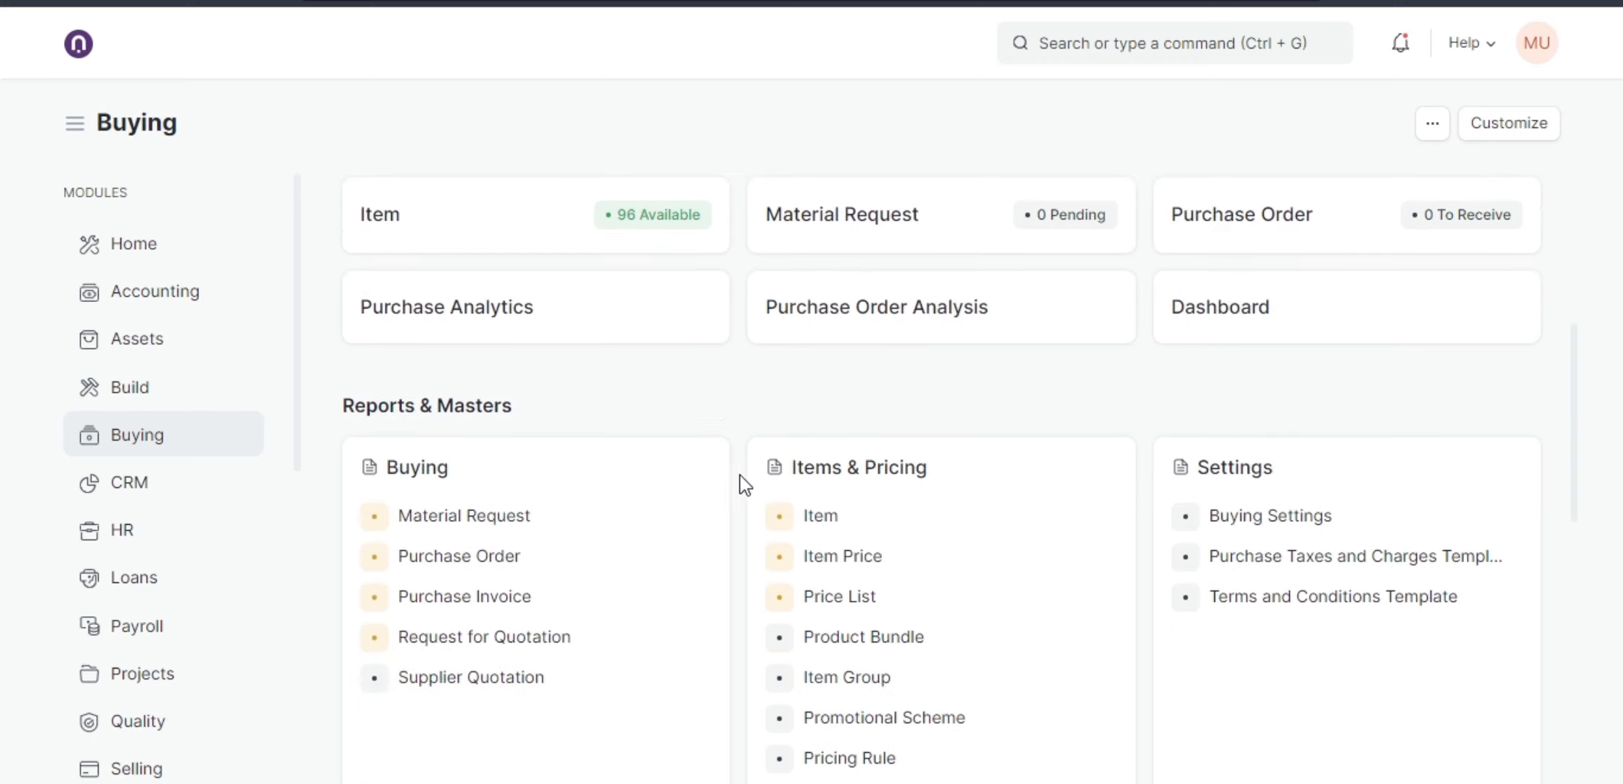
pyautogui.scroll(2, 744, 482)
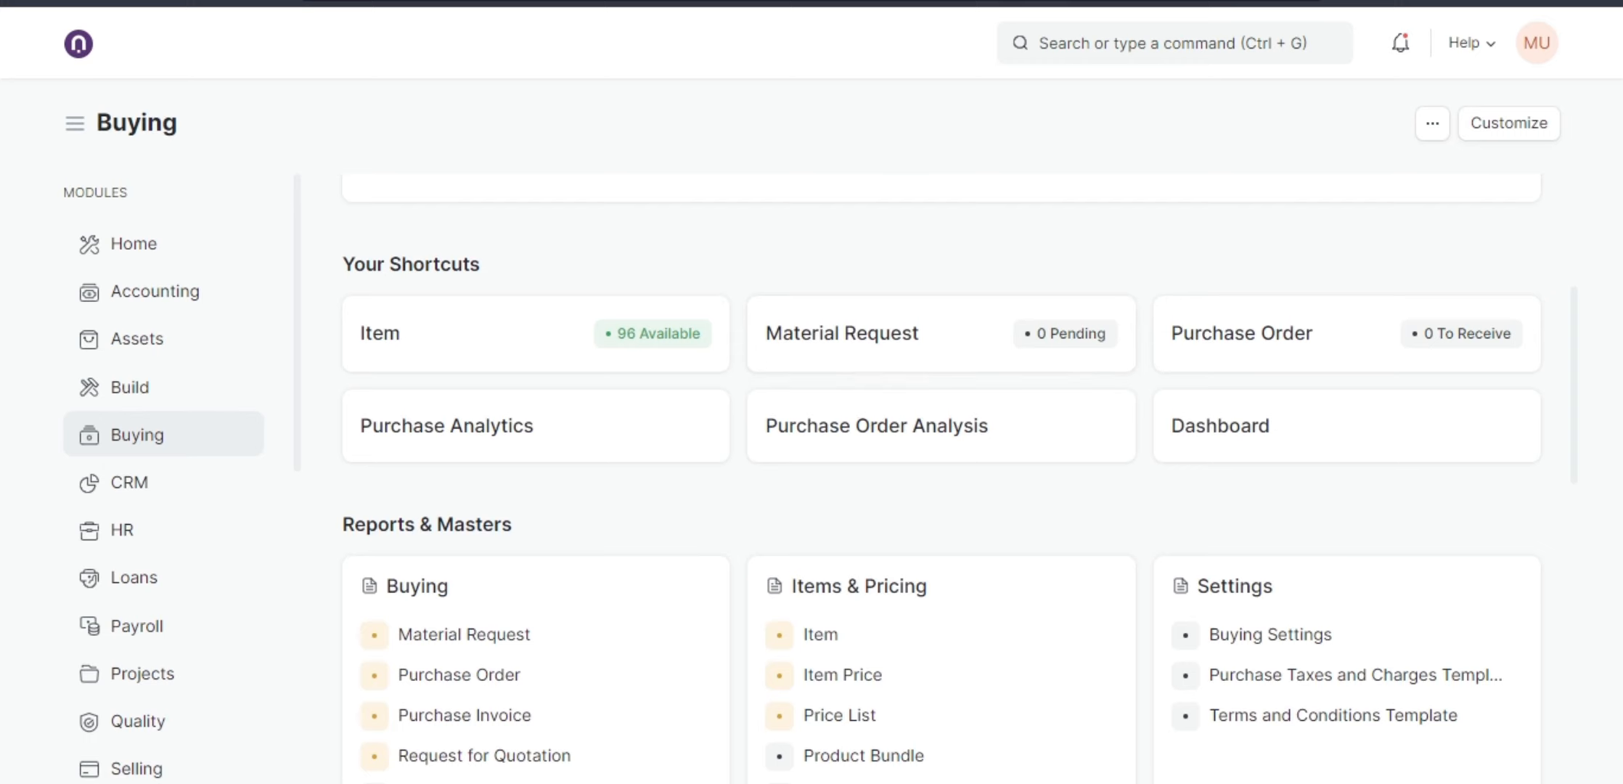
# Switch to the Google Meet call, mute the microphone and dismiss the warning about sharing the whole screen
pyautogui.click(976, 2)
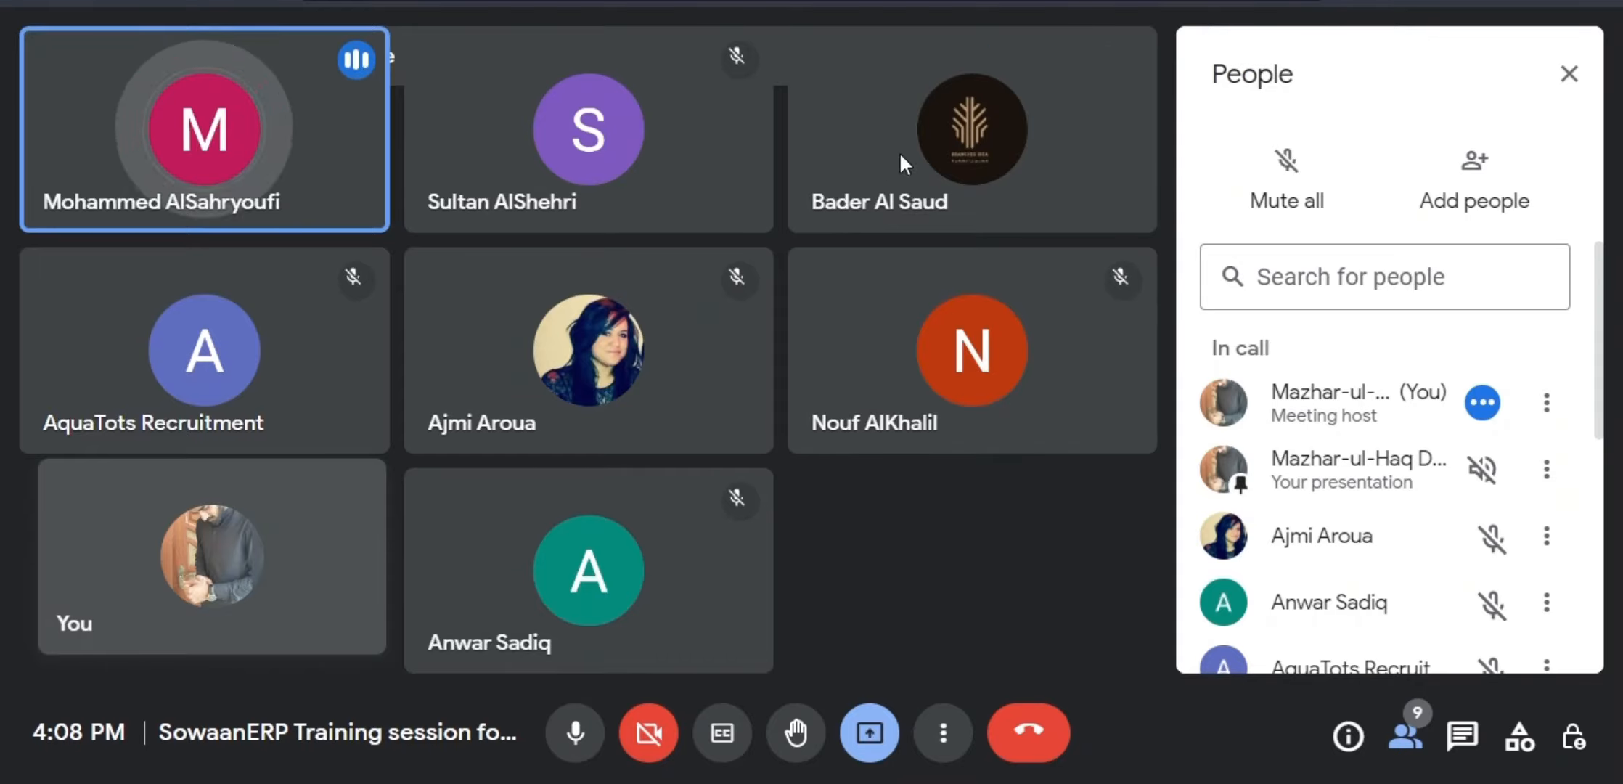
pyautogui.hotkey('ctrl', 'd')
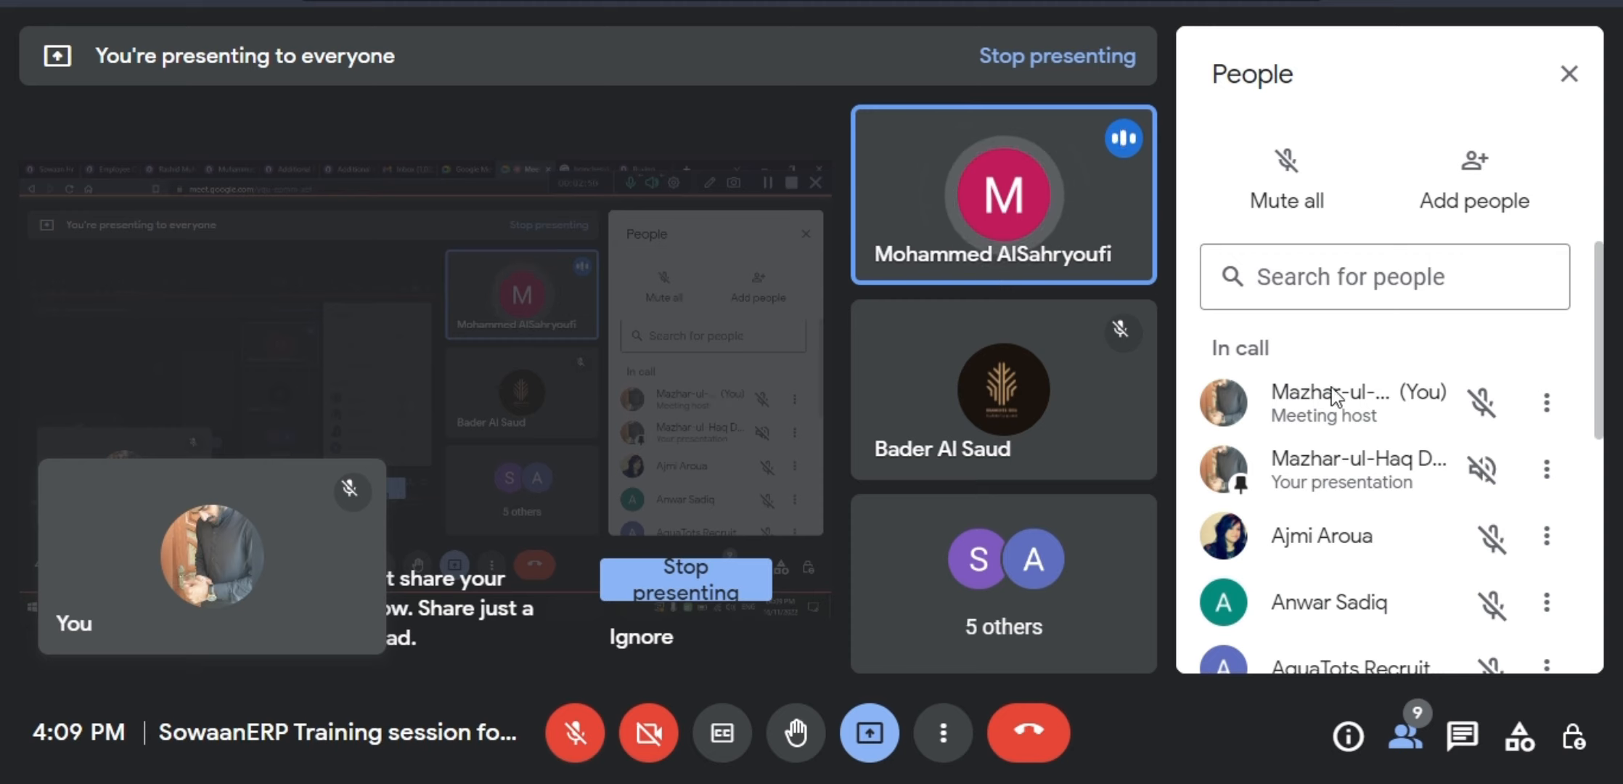
pyautogui.click(640, 636)
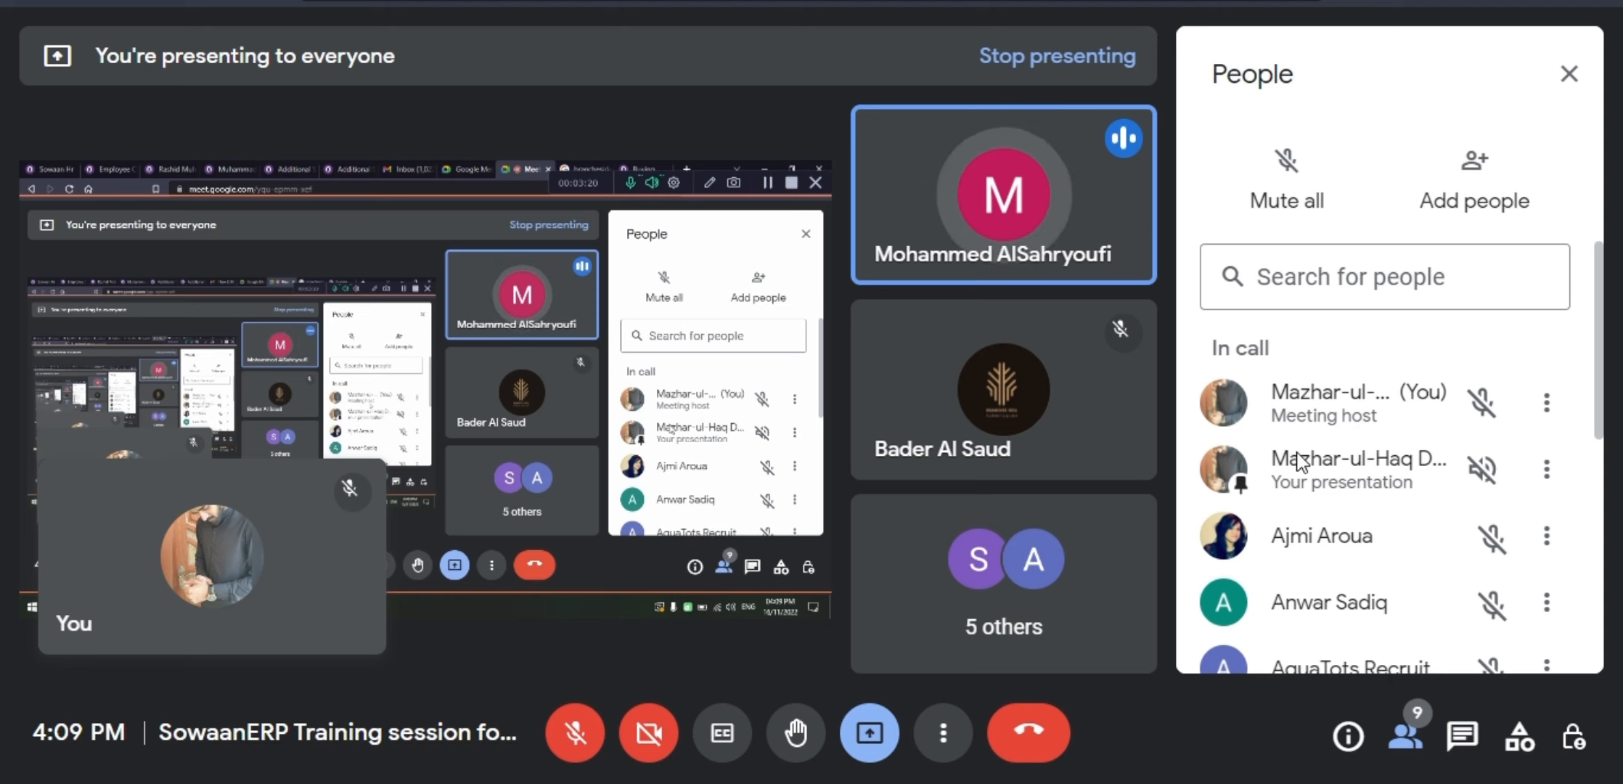
# Look through the list of call participants and turn the microphone back on
pyautogui.scroll(-5, 1307, 450)
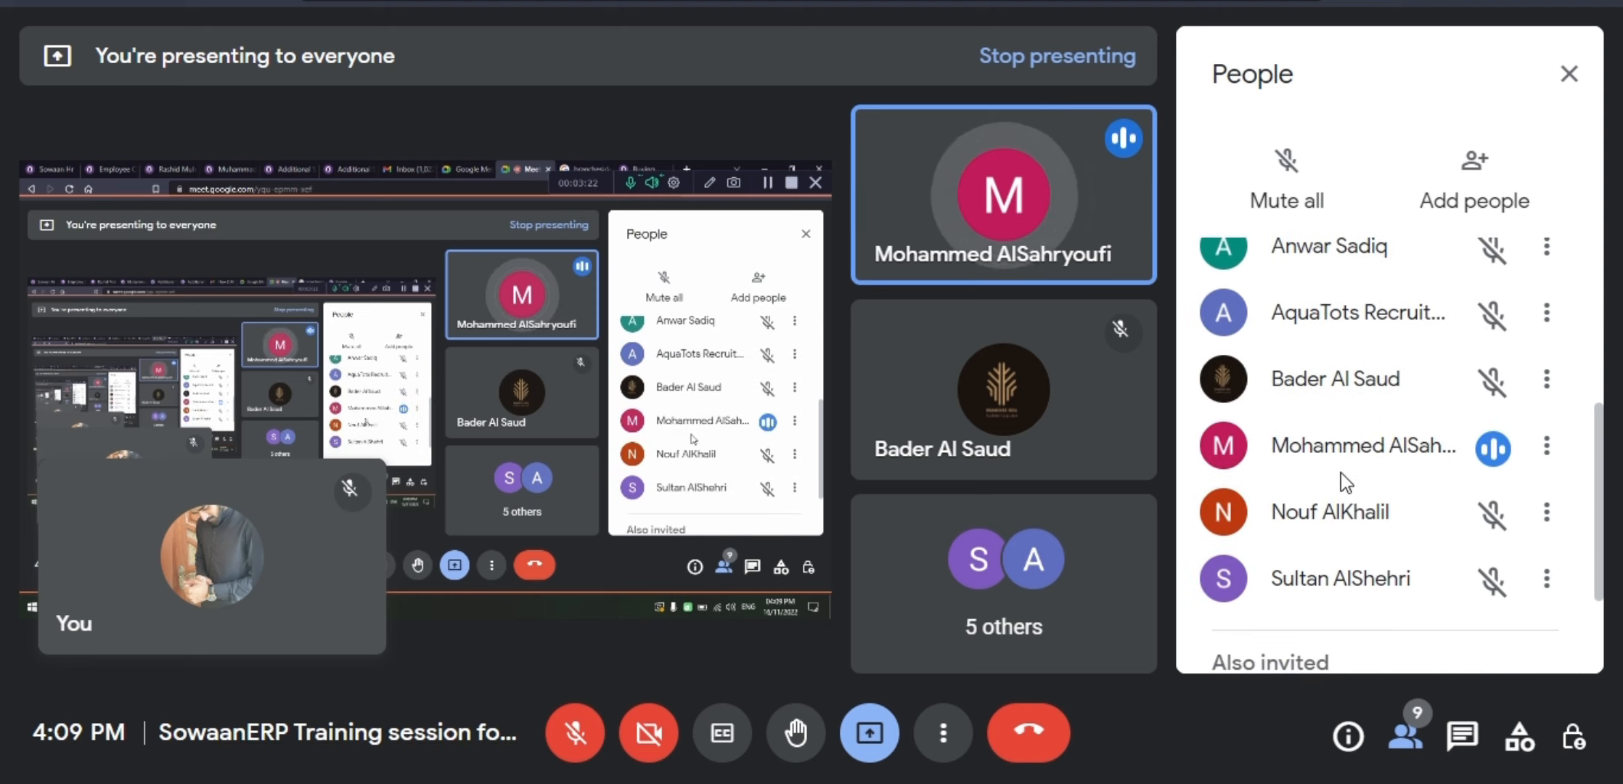
pyautogui.scroll(-3, 1340, 473)
pyautogui.scroll(8, 1340, 473)
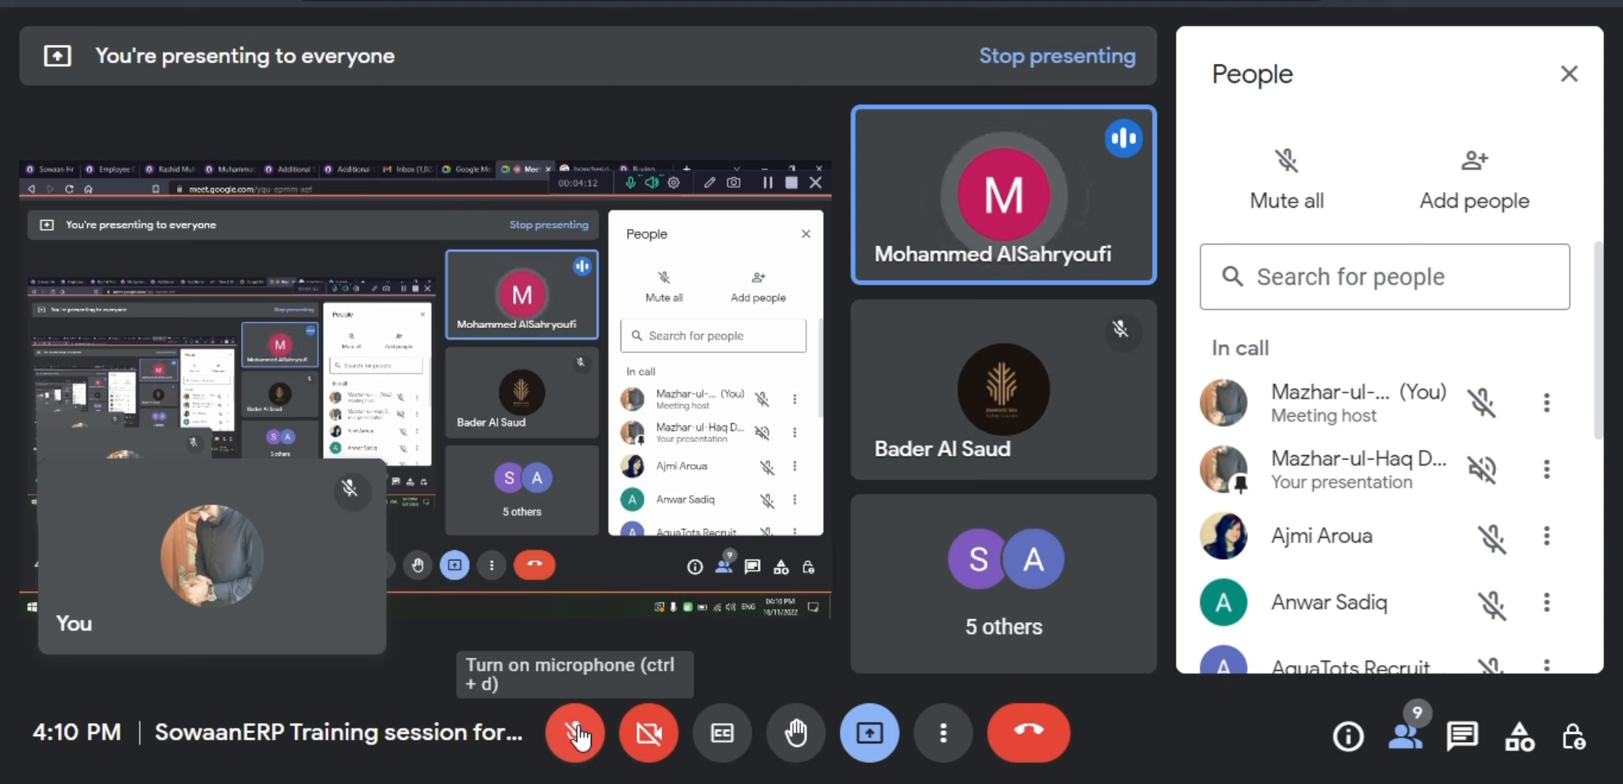
pyautogui.click(577, 735)
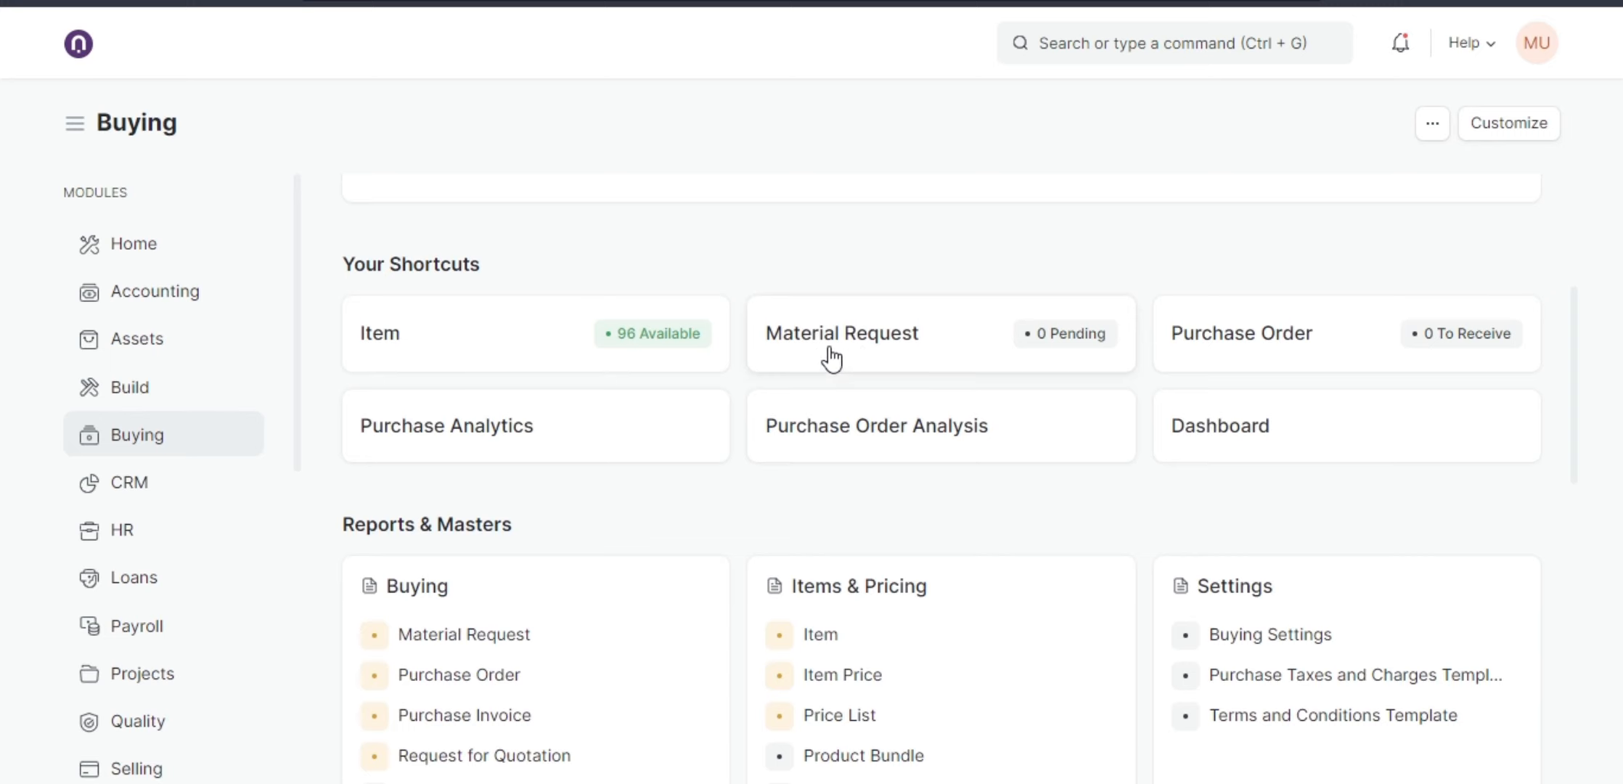
# Switch back to the ERP's Material Request list, clear its status filter and start a new material request
pyautogui.click(889, 364)
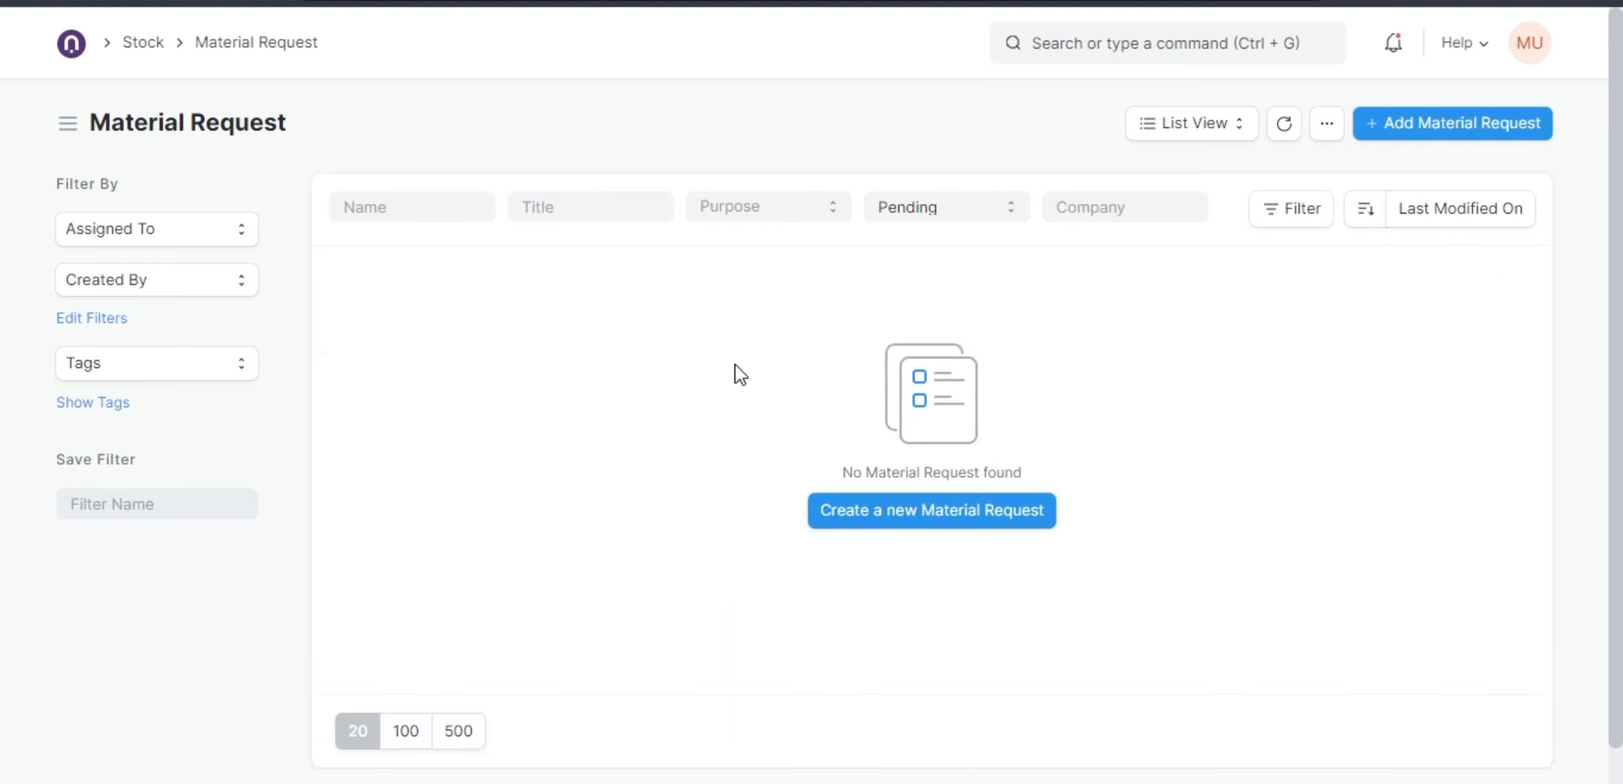
pyautogui.click(923, 212)
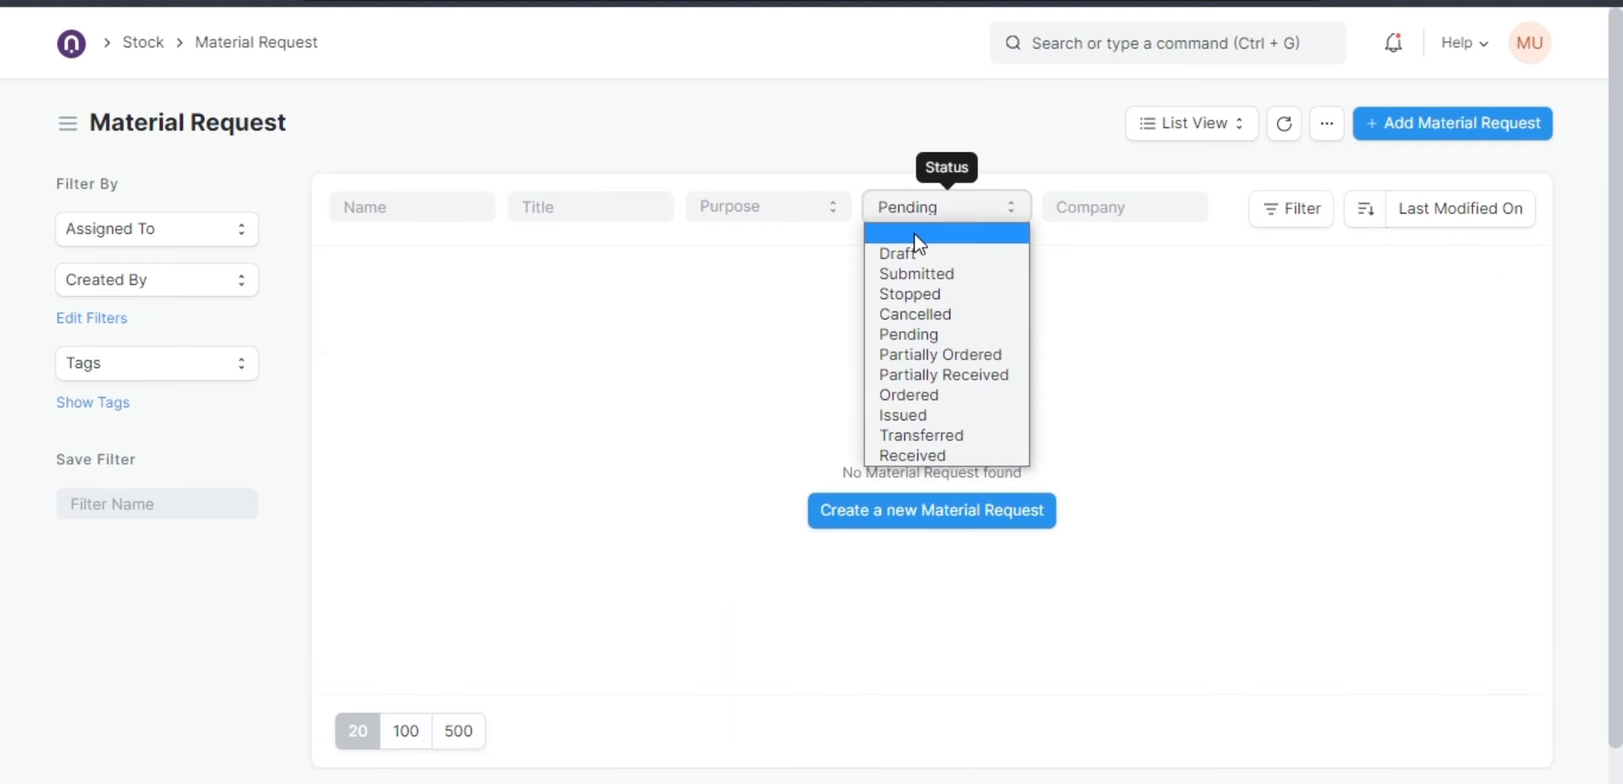
pyautogui.click(914, 233)
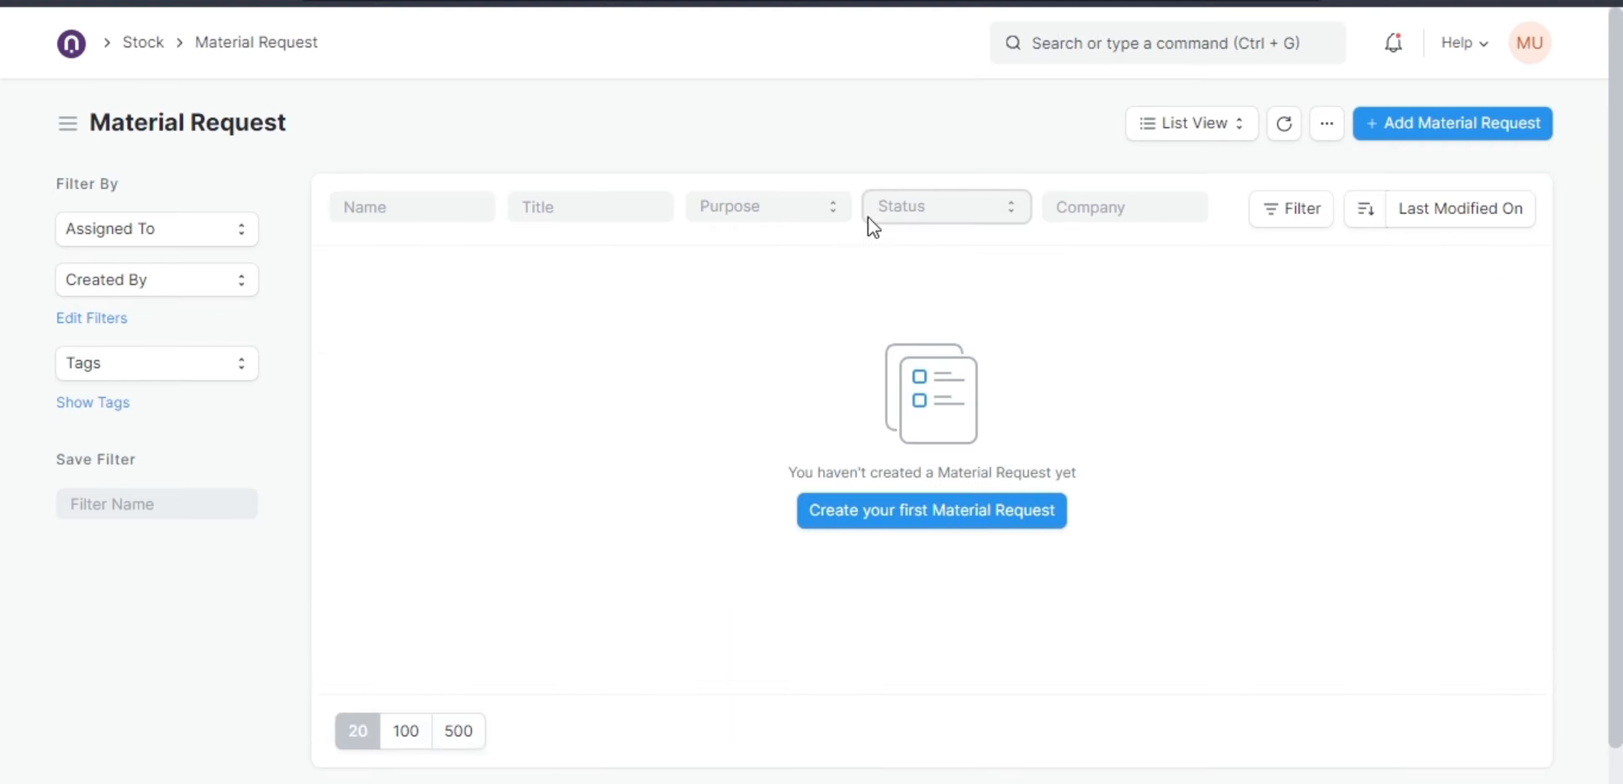
pyautogui.click(1416, 138)
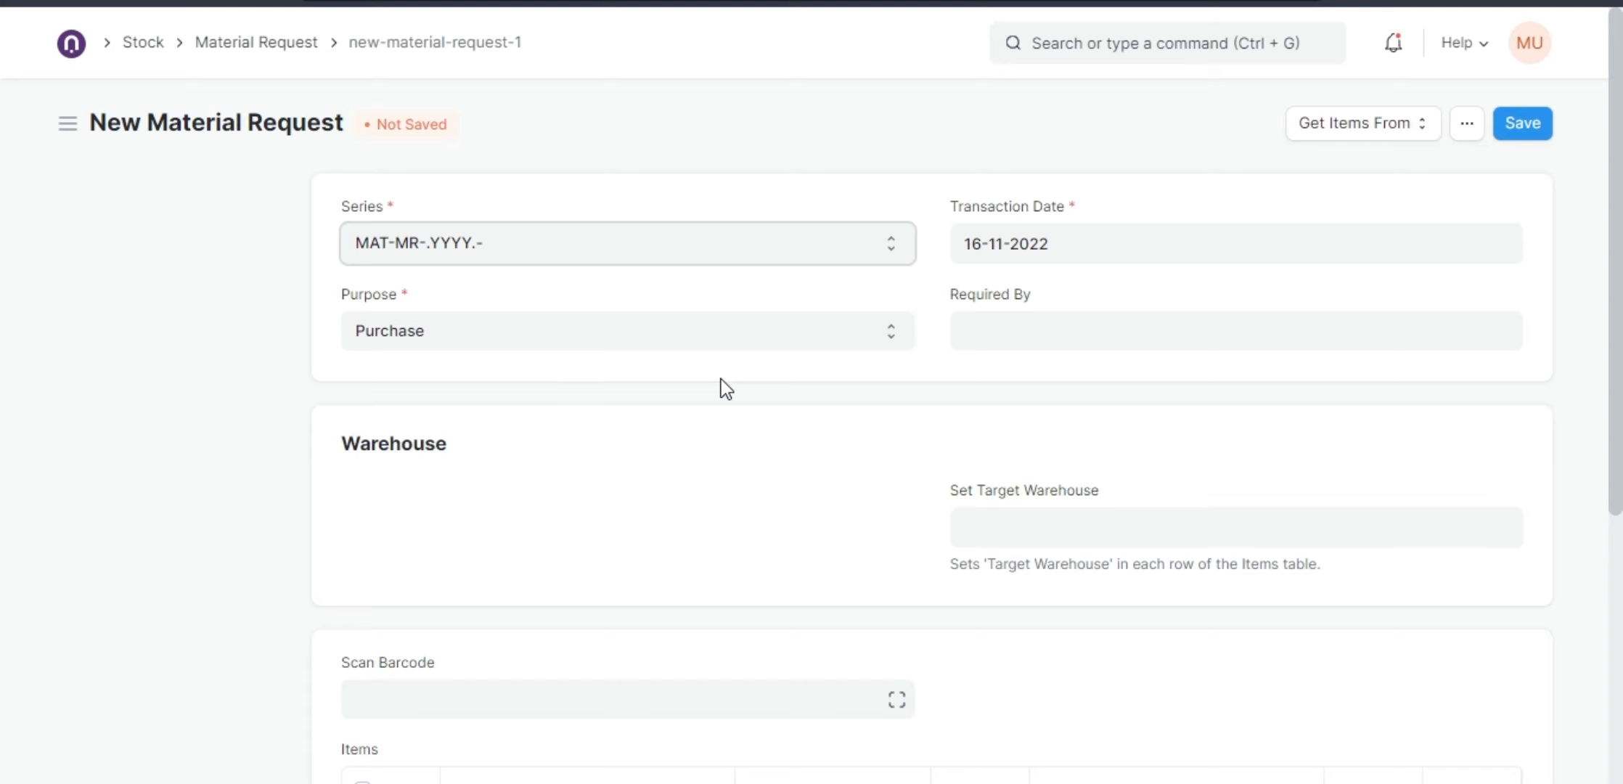
# Examine which source documents the new material request can get its items from
pyautogui.click(1326, 145)
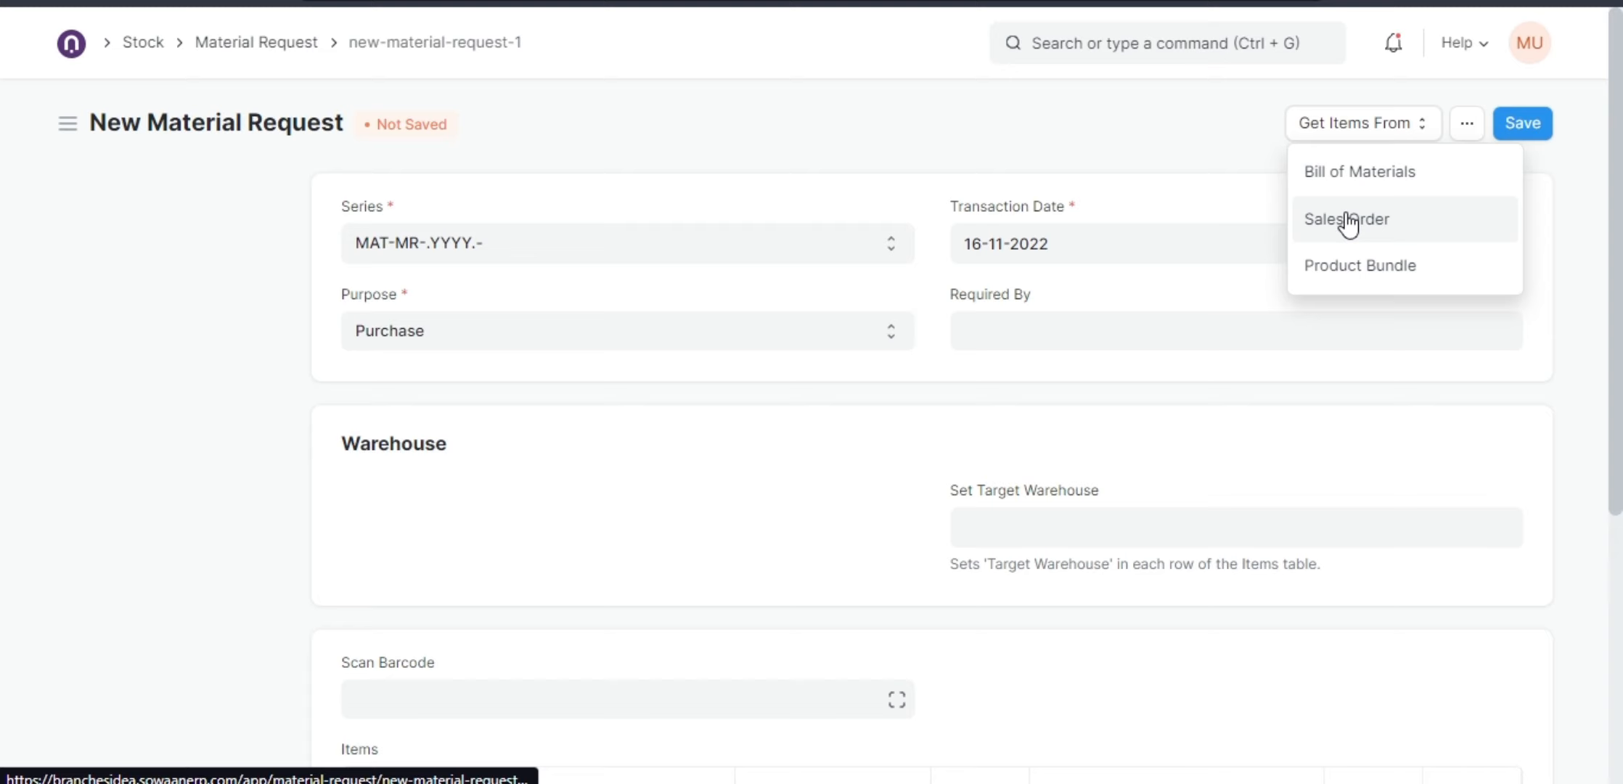
pyautogui.click(649, 147)
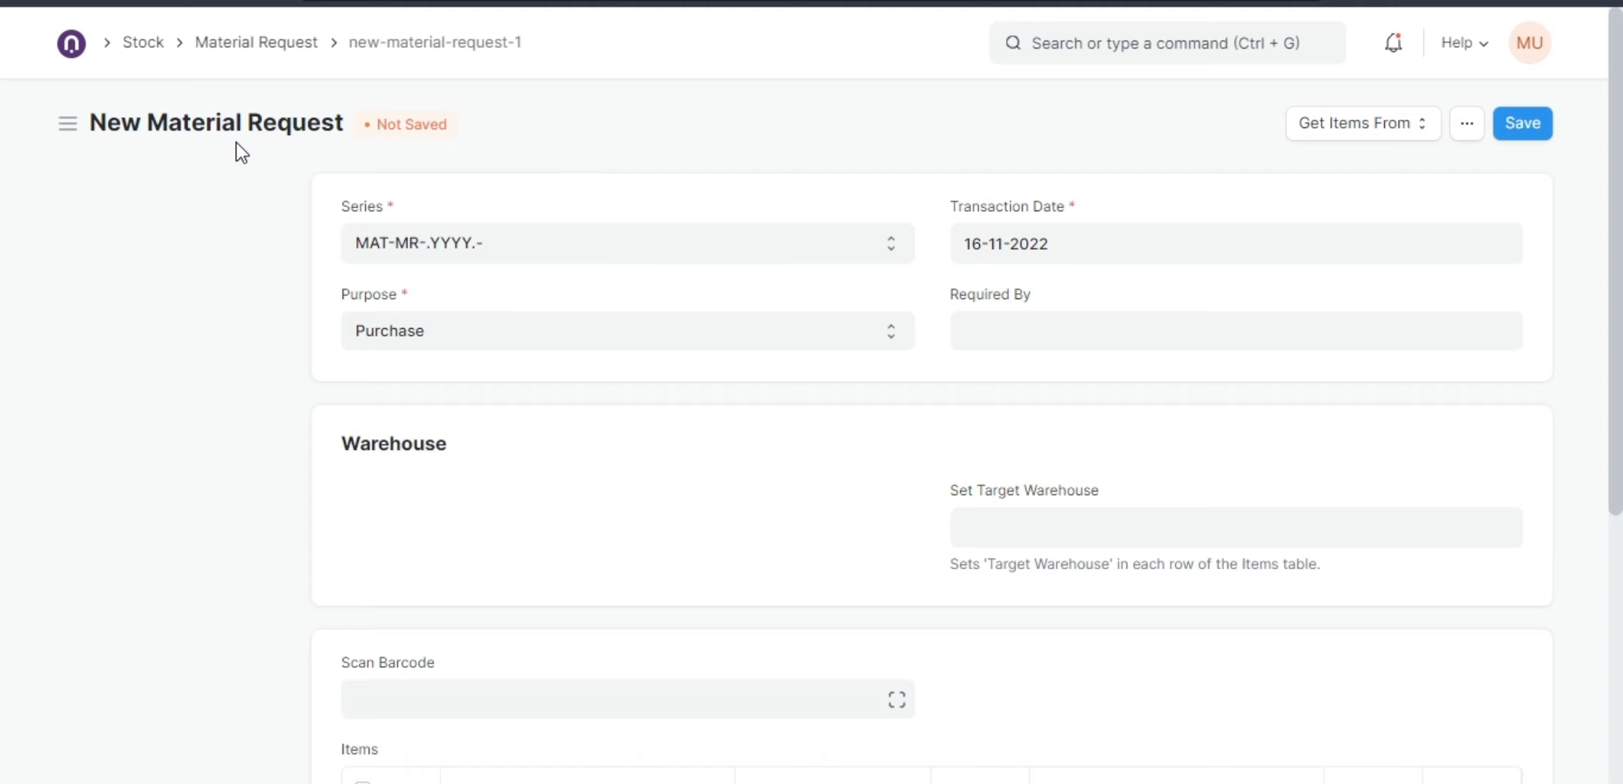
pyautogui.click(1323, 127)
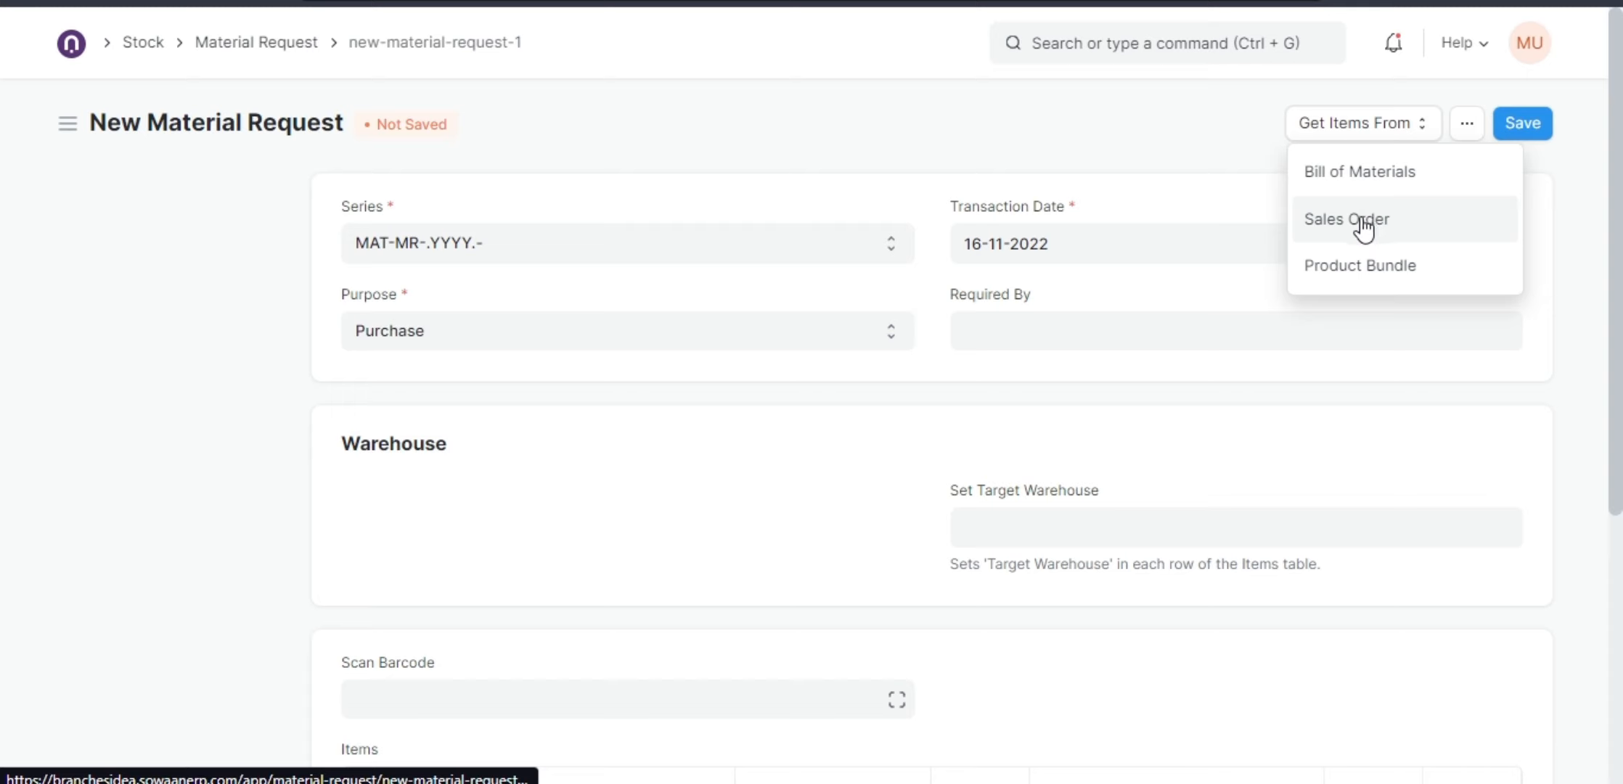
pyautogui.click(1181, 164)
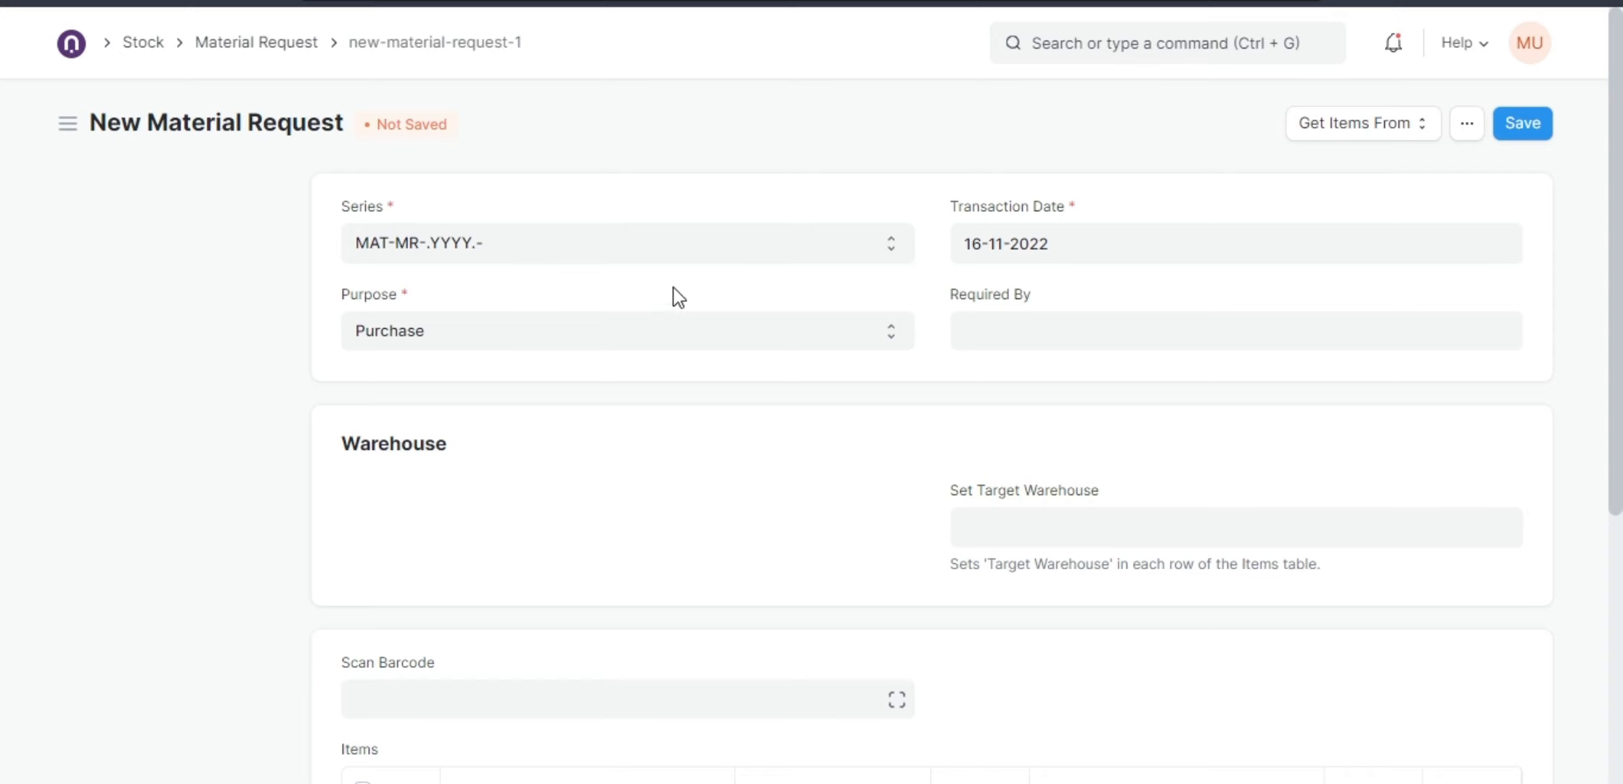
# Choose Purchase as the material request's purpose and look over the rest of the form
pyautogui.click(512, 333)
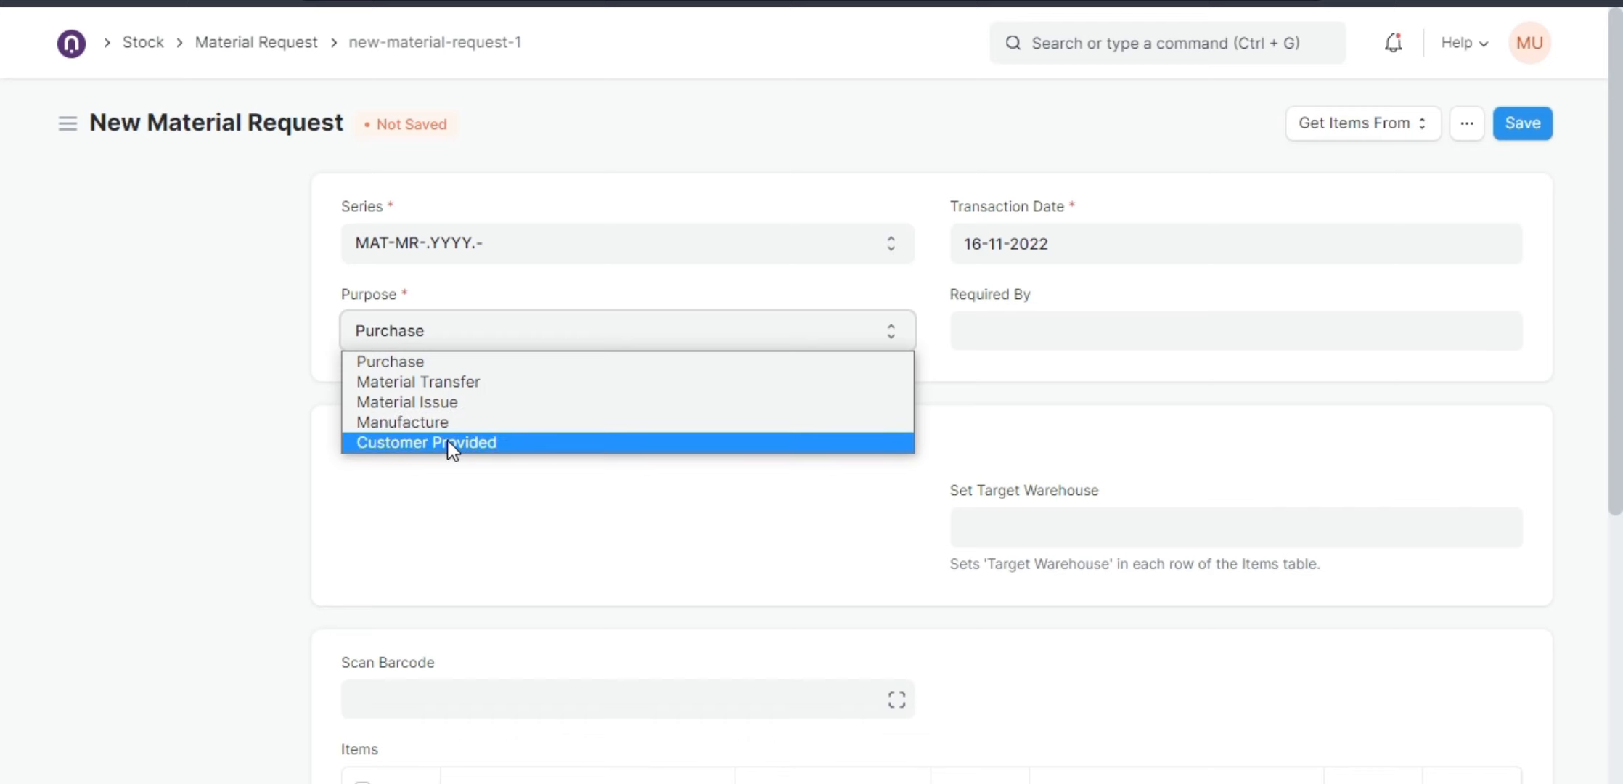
pyautogui.click(403, 367)
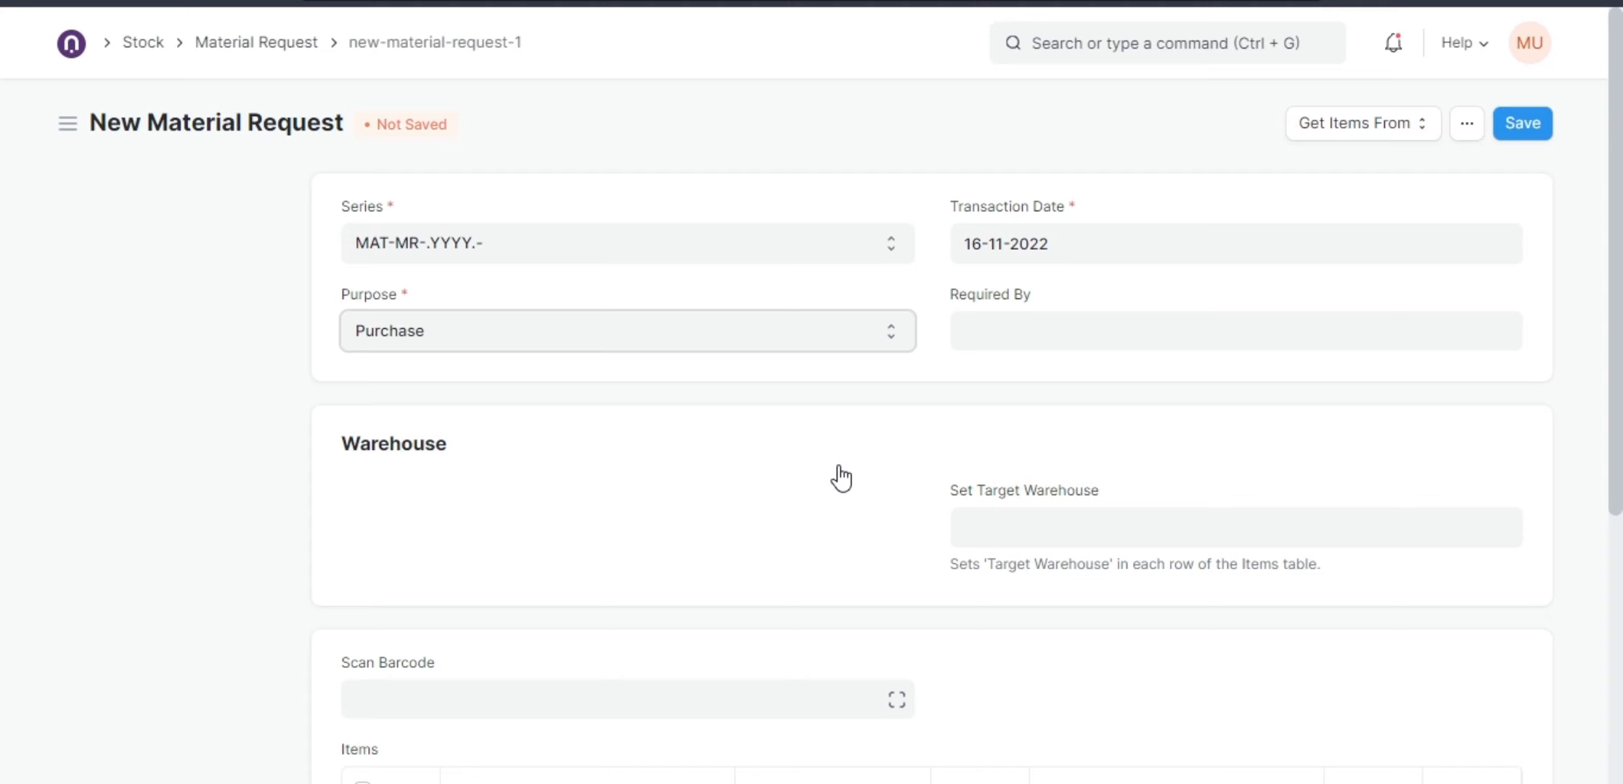
pyautogui.scroll(-6, 842, 478)
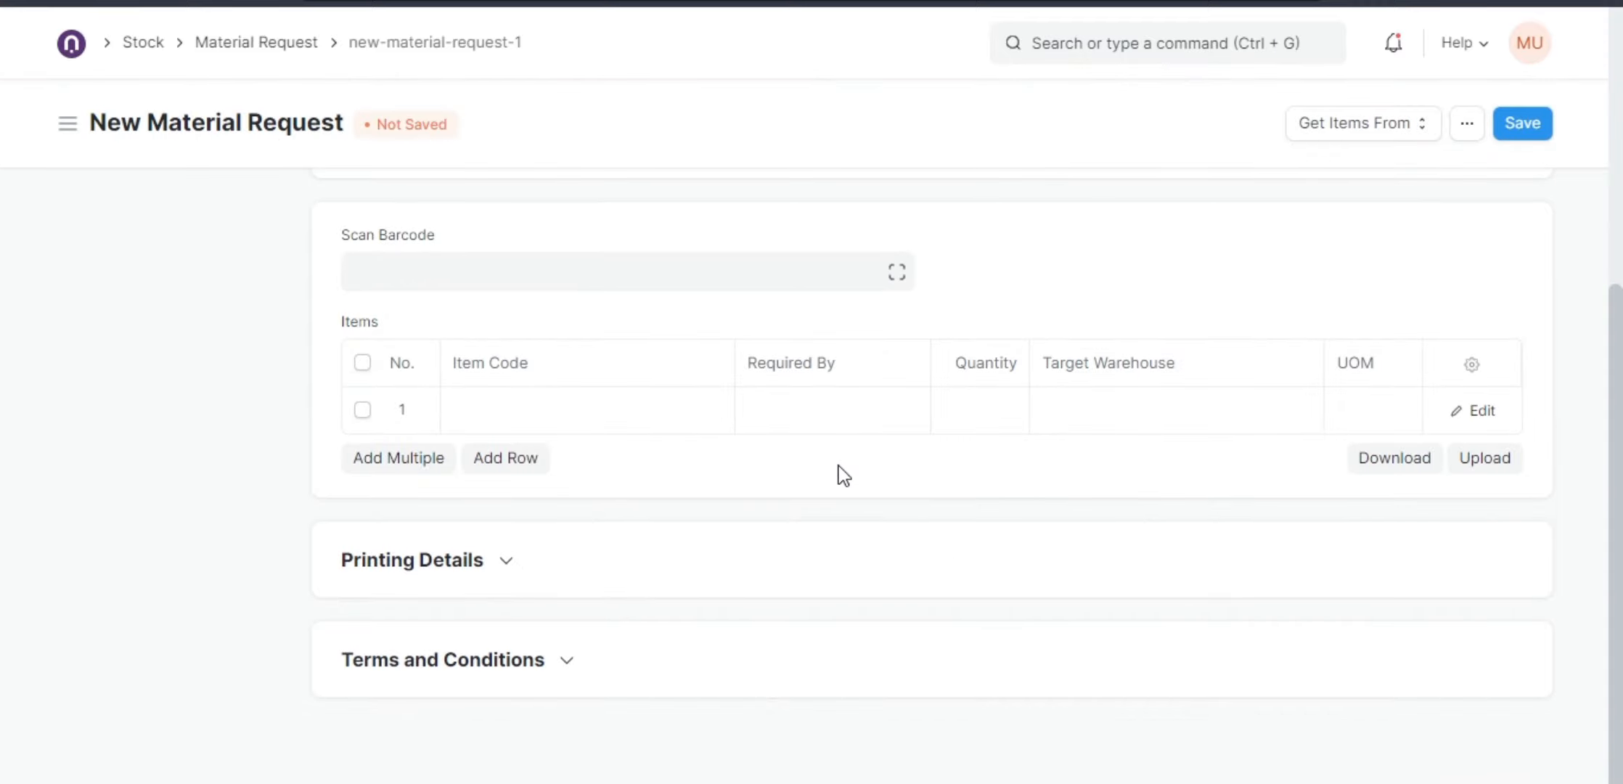
pyautogui.scroll(6, 839, 467)
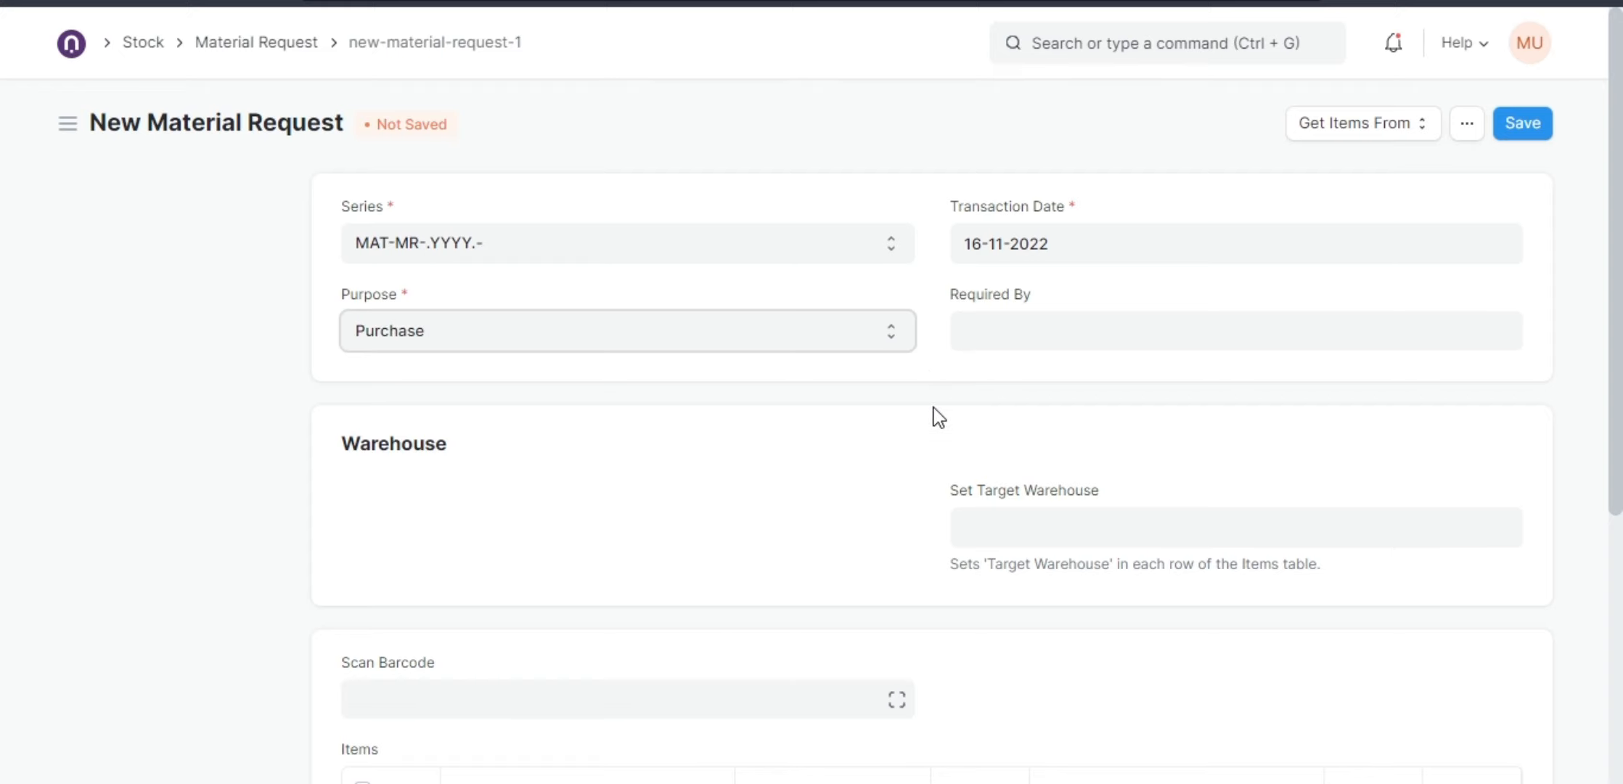
# Set the material request's target warehouse to Stores - BI
pyautogui.scroll(-2, 933, 421)
pyautogui.click(1024, 407)
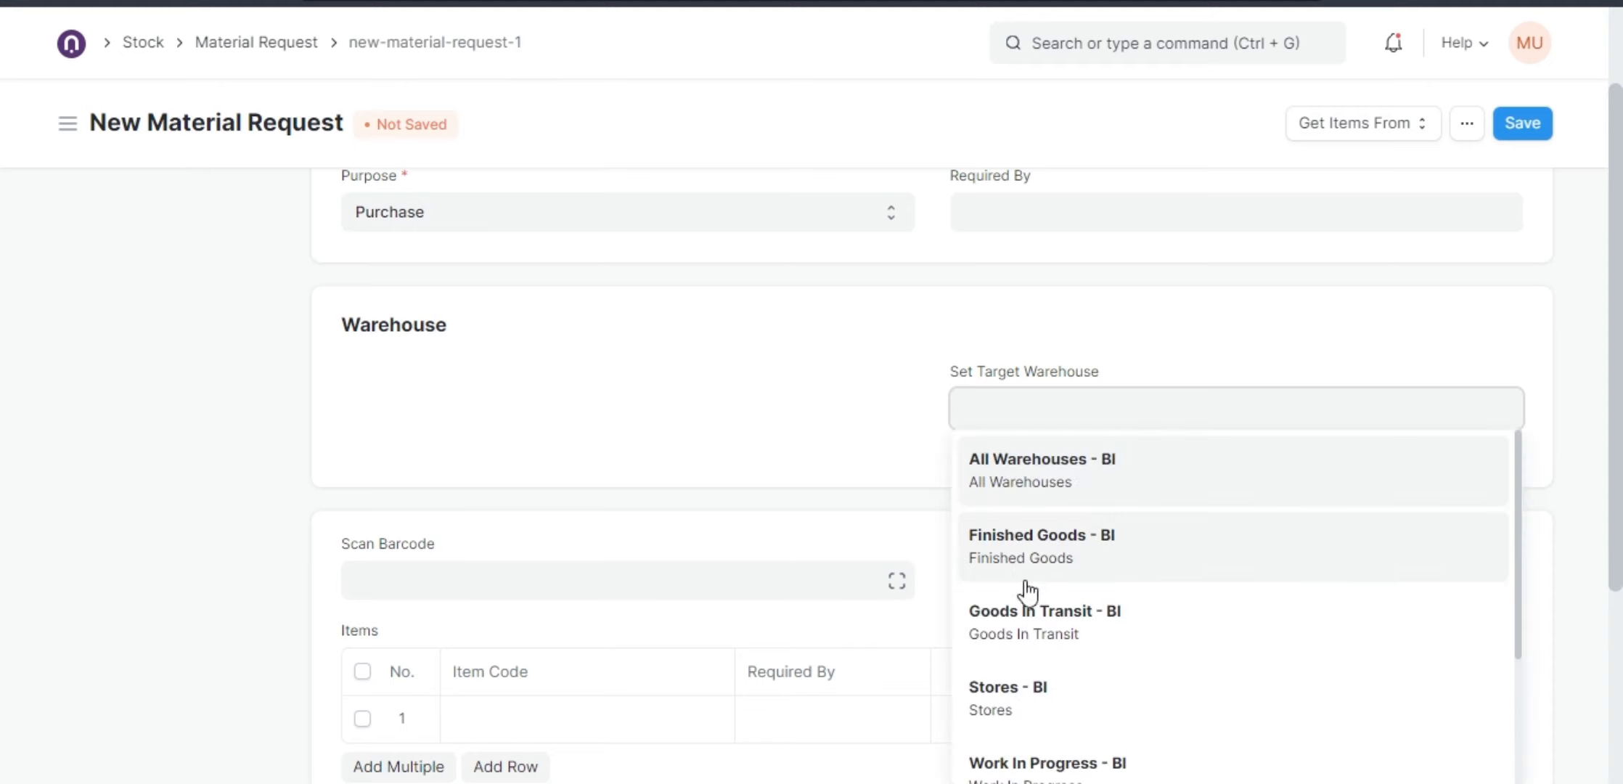
pyautogui.scroll(-1, 1023, 588)
pyautogui.scroll(-1, 1039, 592)
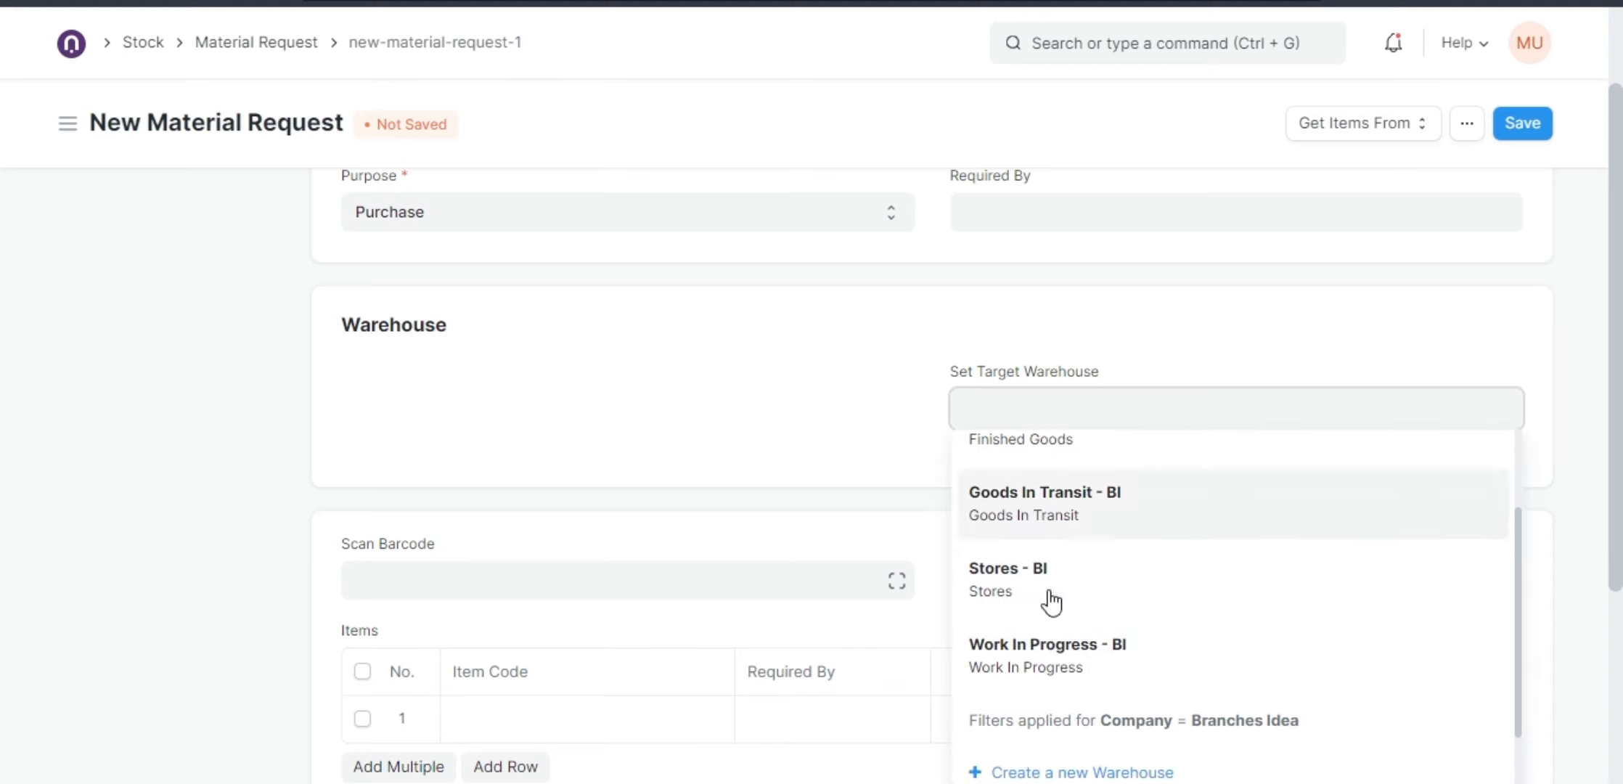
pyautogui.click(1004, 580)
# Compare the target warehouse of the request with the warehouse in the first row of the items table
pyautogui.moveTo(1073, 405); pyautogui.dragTo(934, 413)
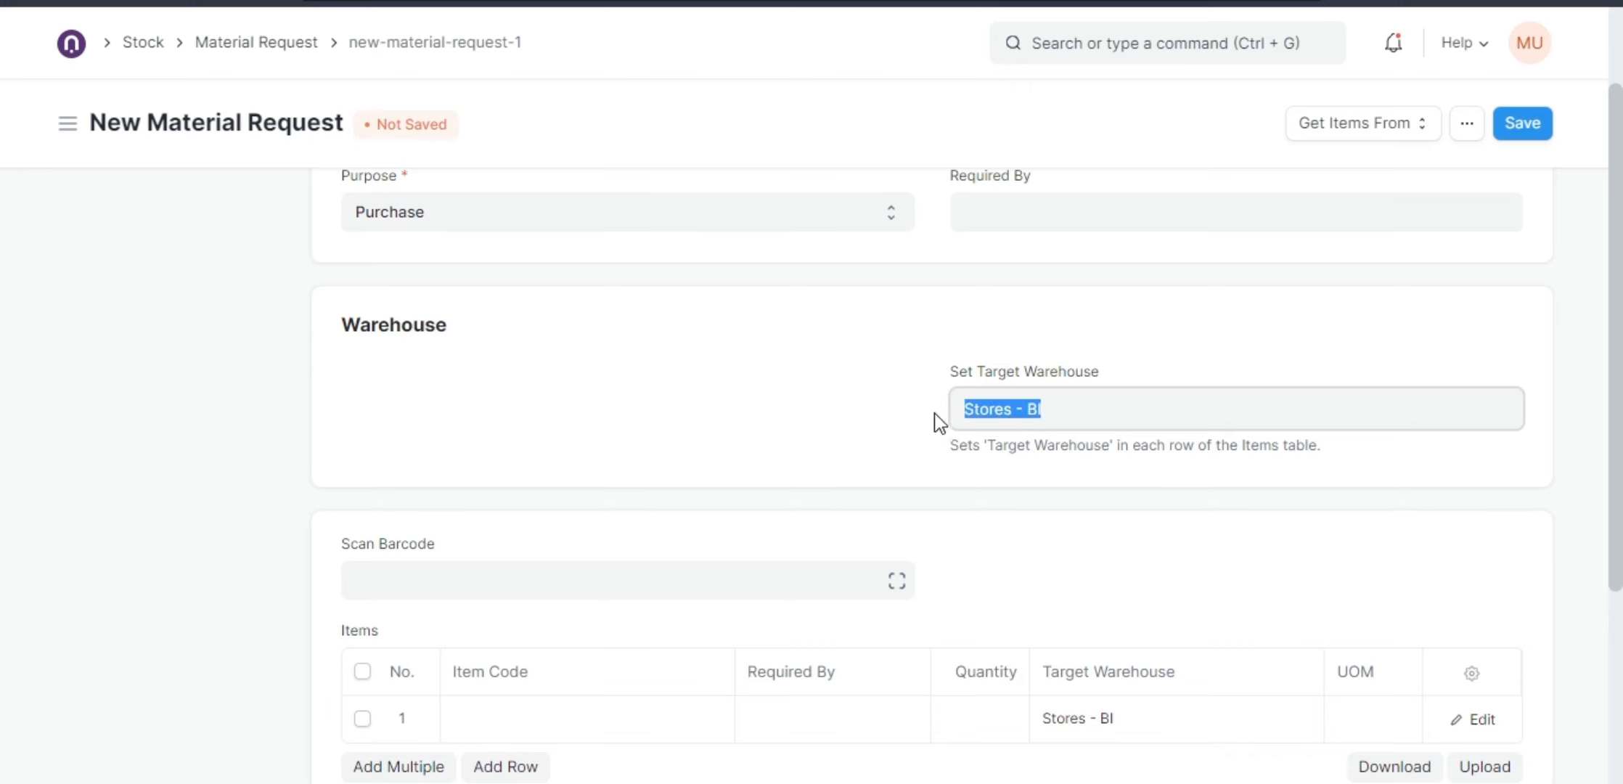
pyautogui.click(885, 428)
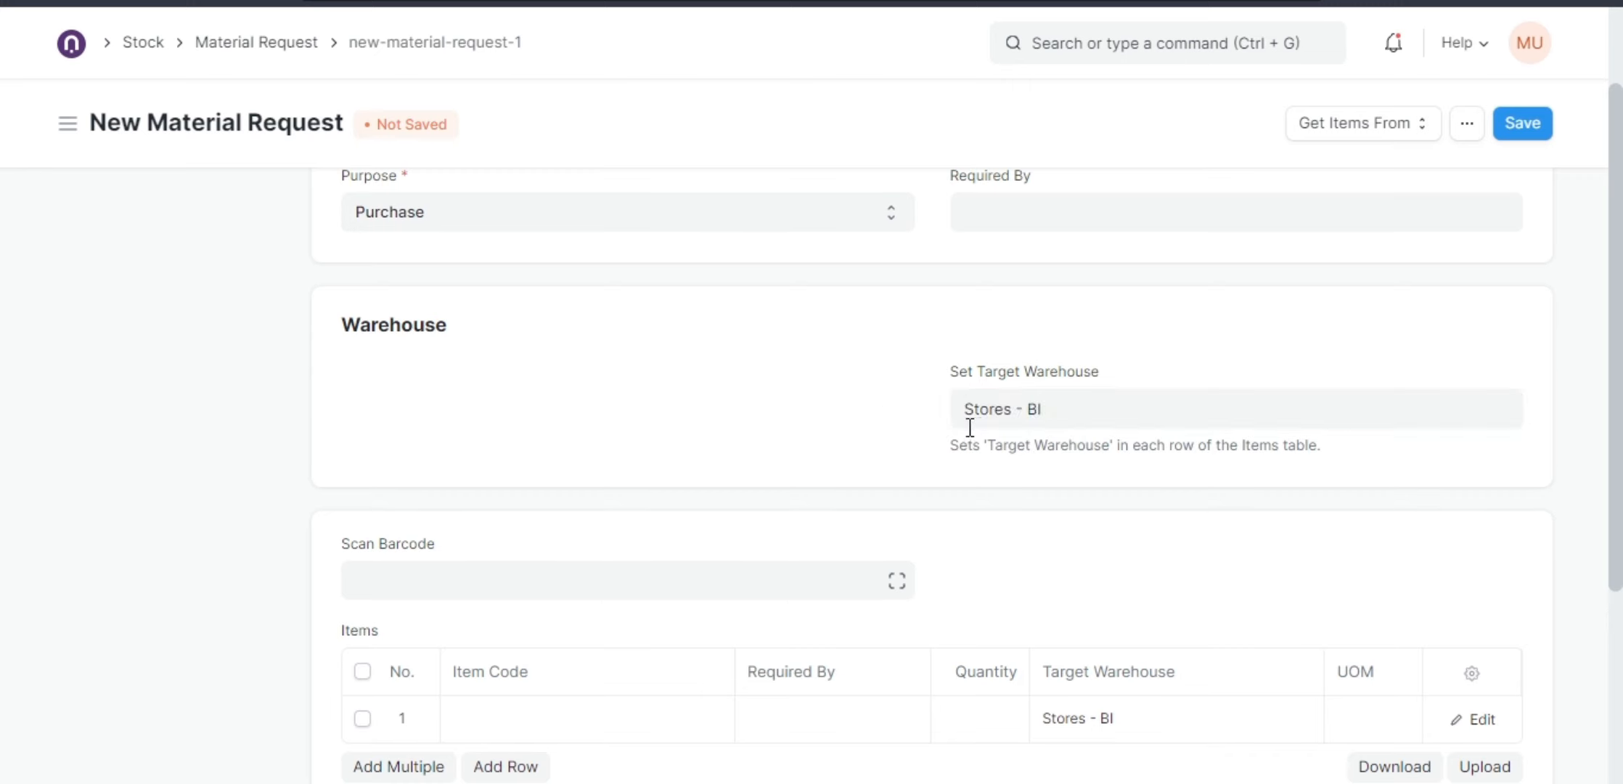
pyautogui.moveTo(1072, 409); pyautogui.dragTo(960, 420)
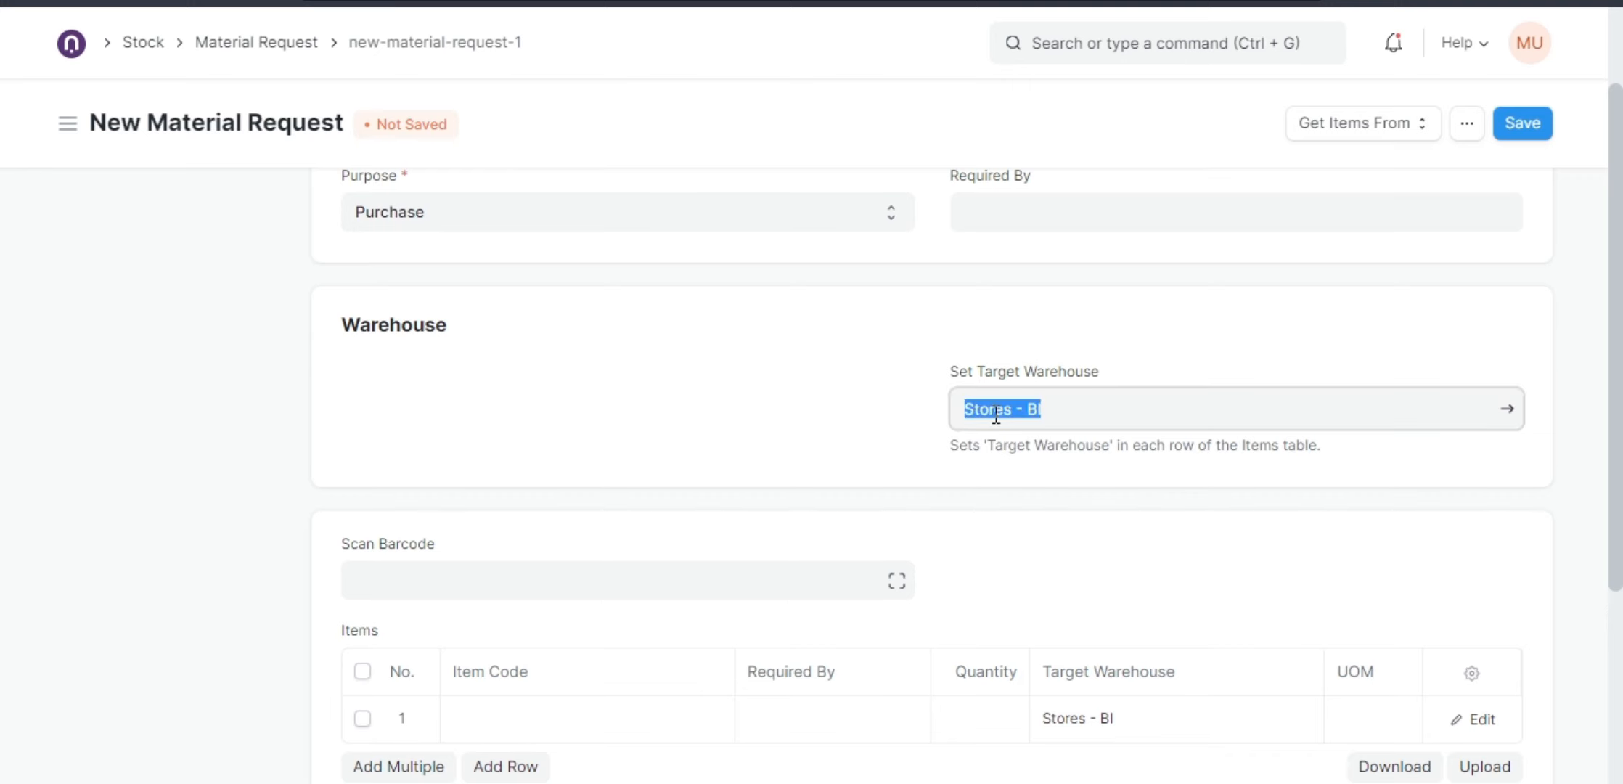
pyautogui.click(889, 423)
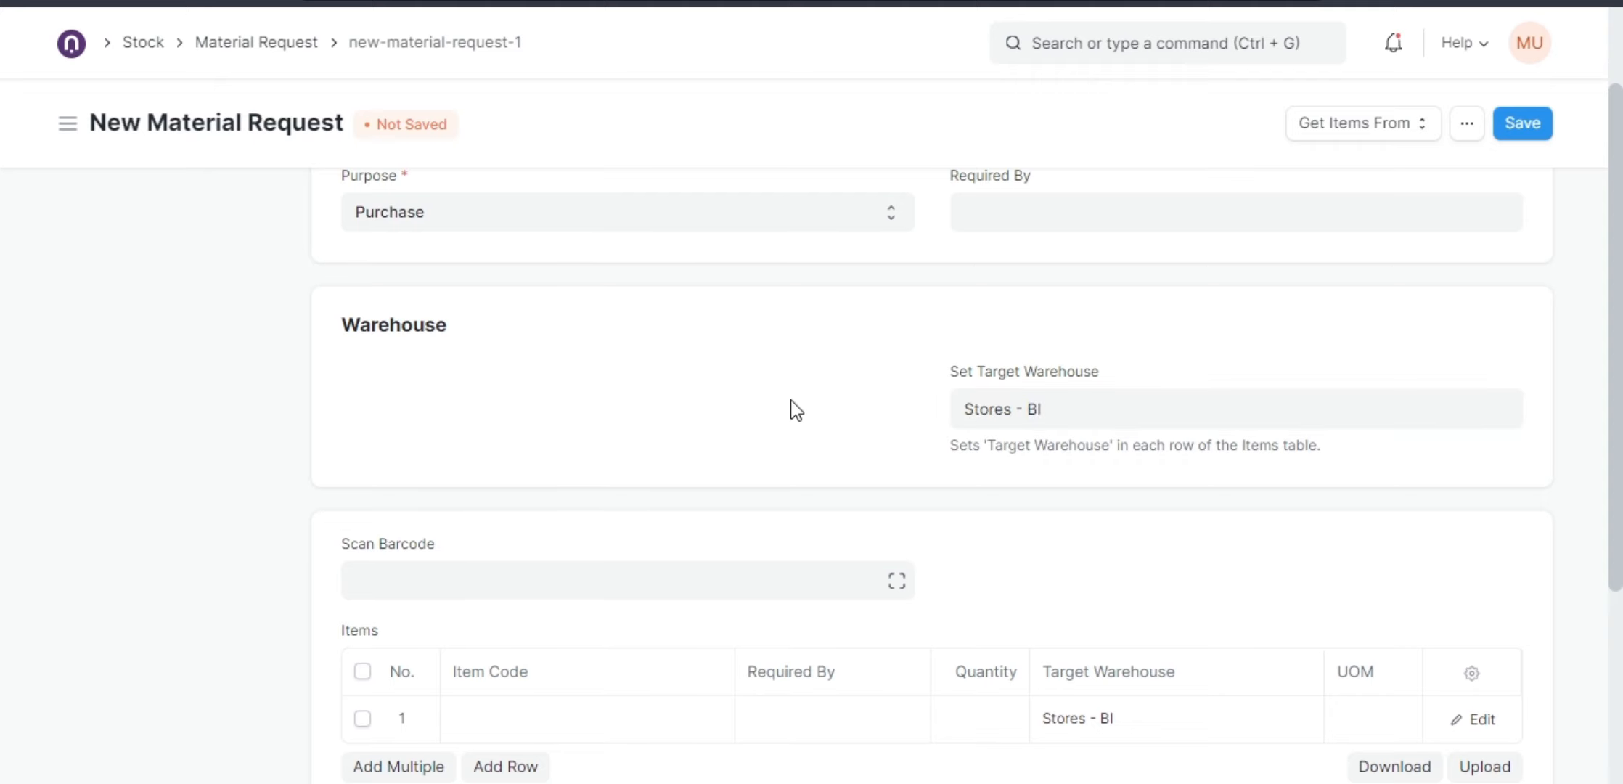
pyautogui.scroll(-3, 755, 410)
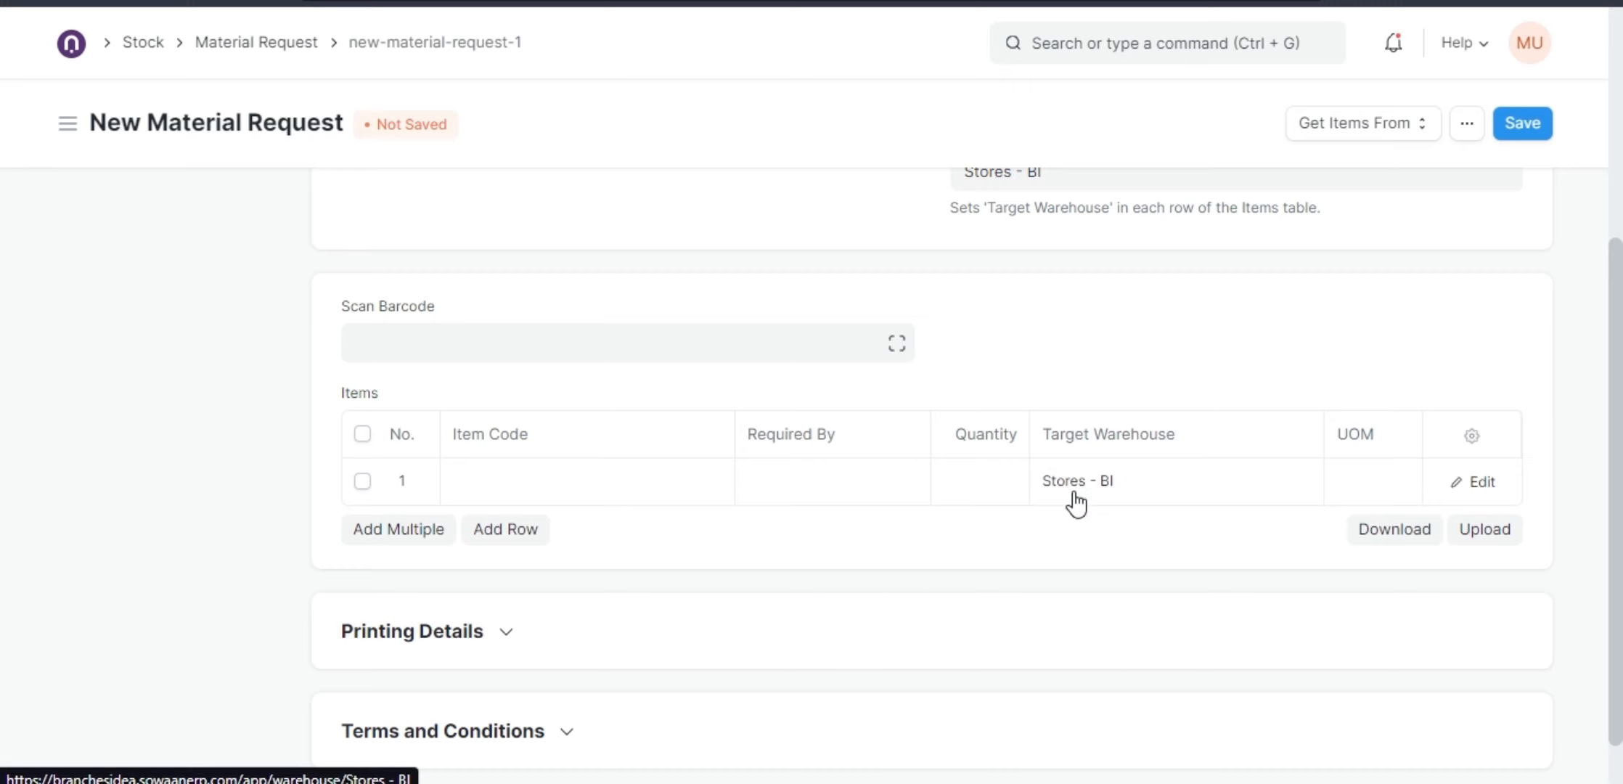
pyautogui.scroll(1, 1045, 427)
pyautogui.scroll(1, 1045, 427)
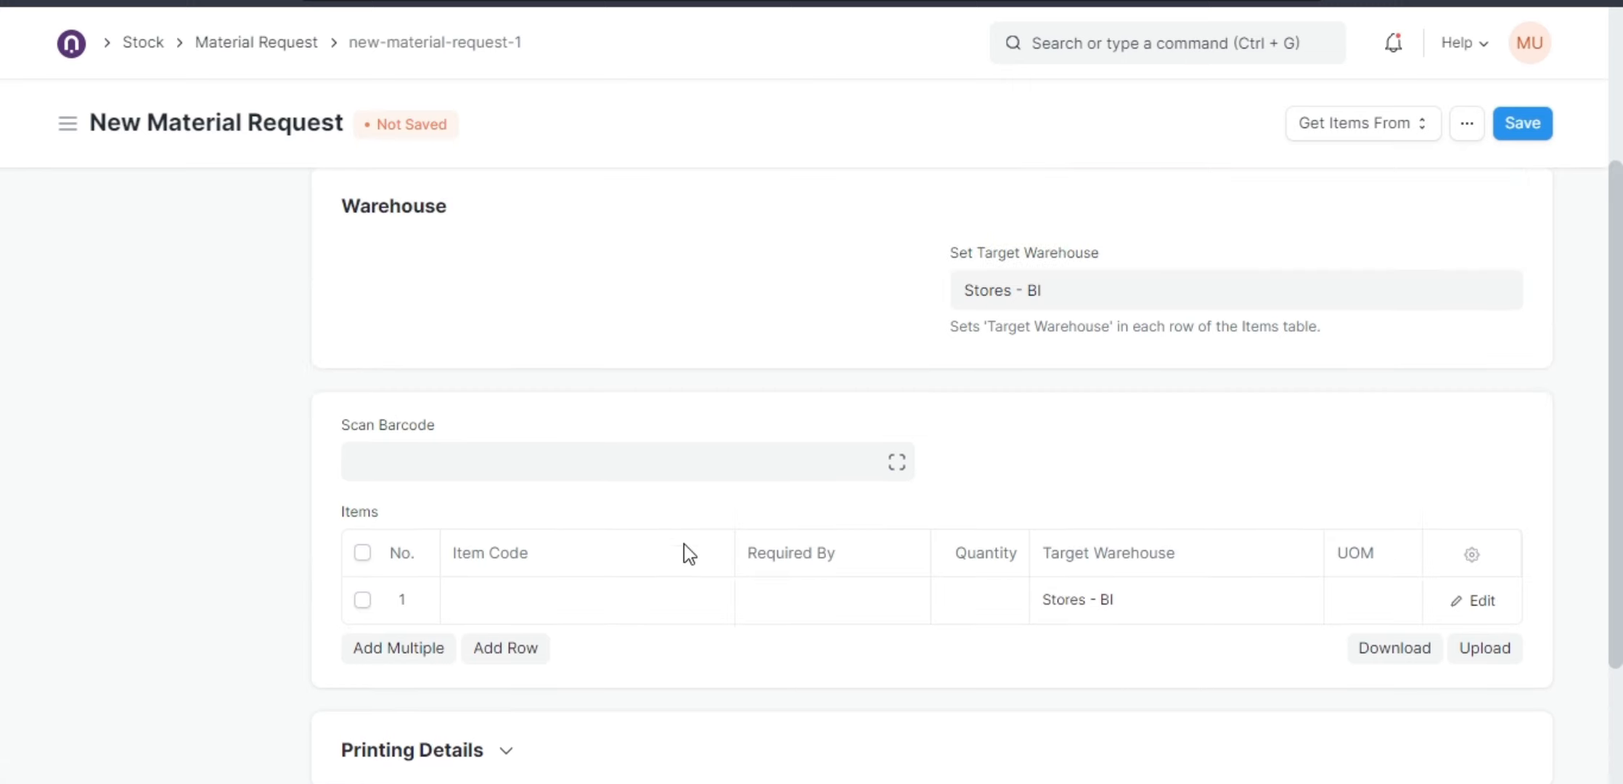
# Search the item codes for "ink" in the first row of the items table, then leave the field
pyautogui.scroll(-3, 683, 544)
pyautogui.click(608, 410)
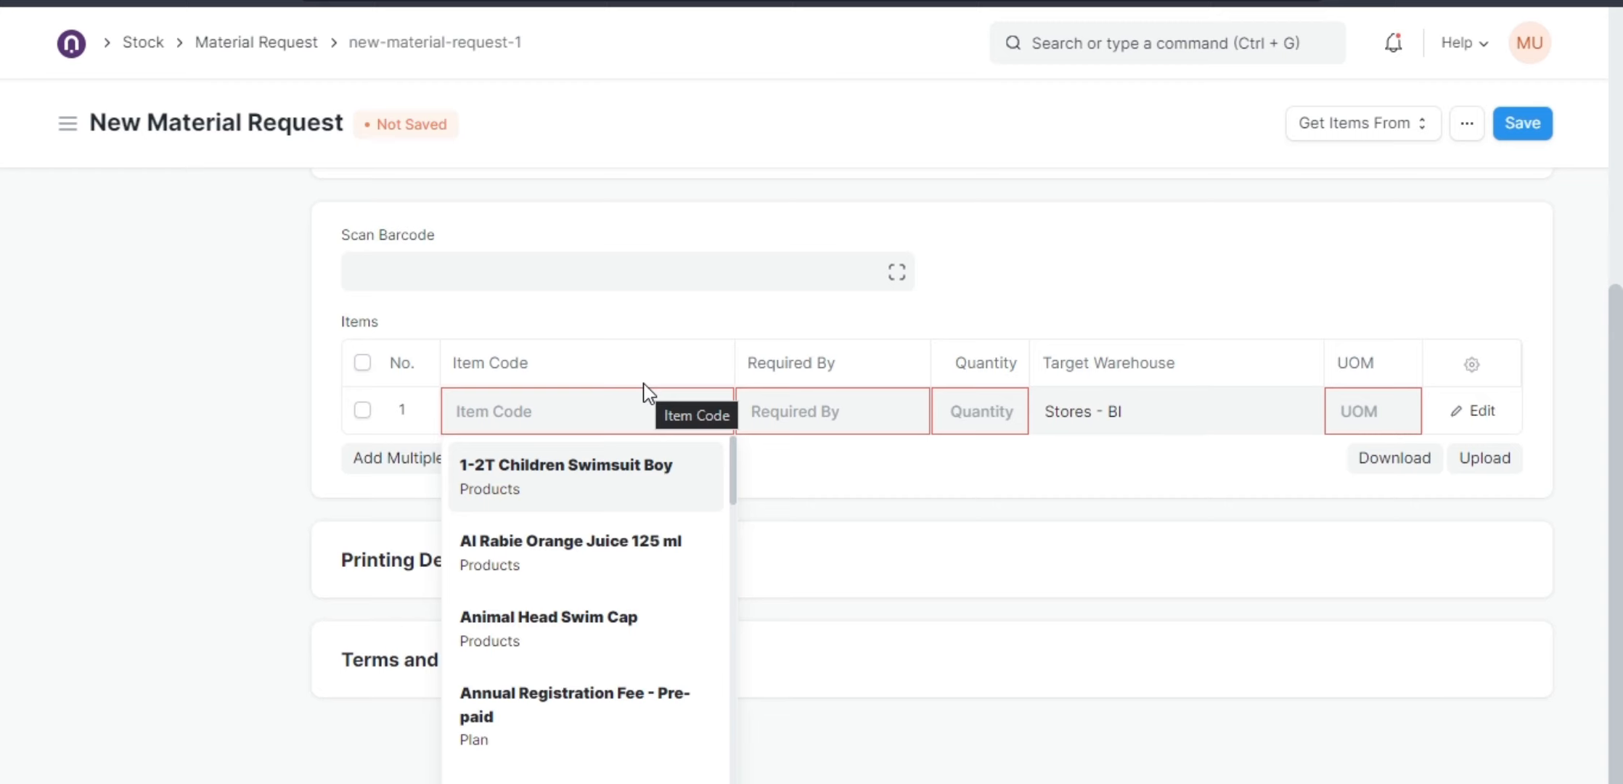
pyautogui.write('ink')
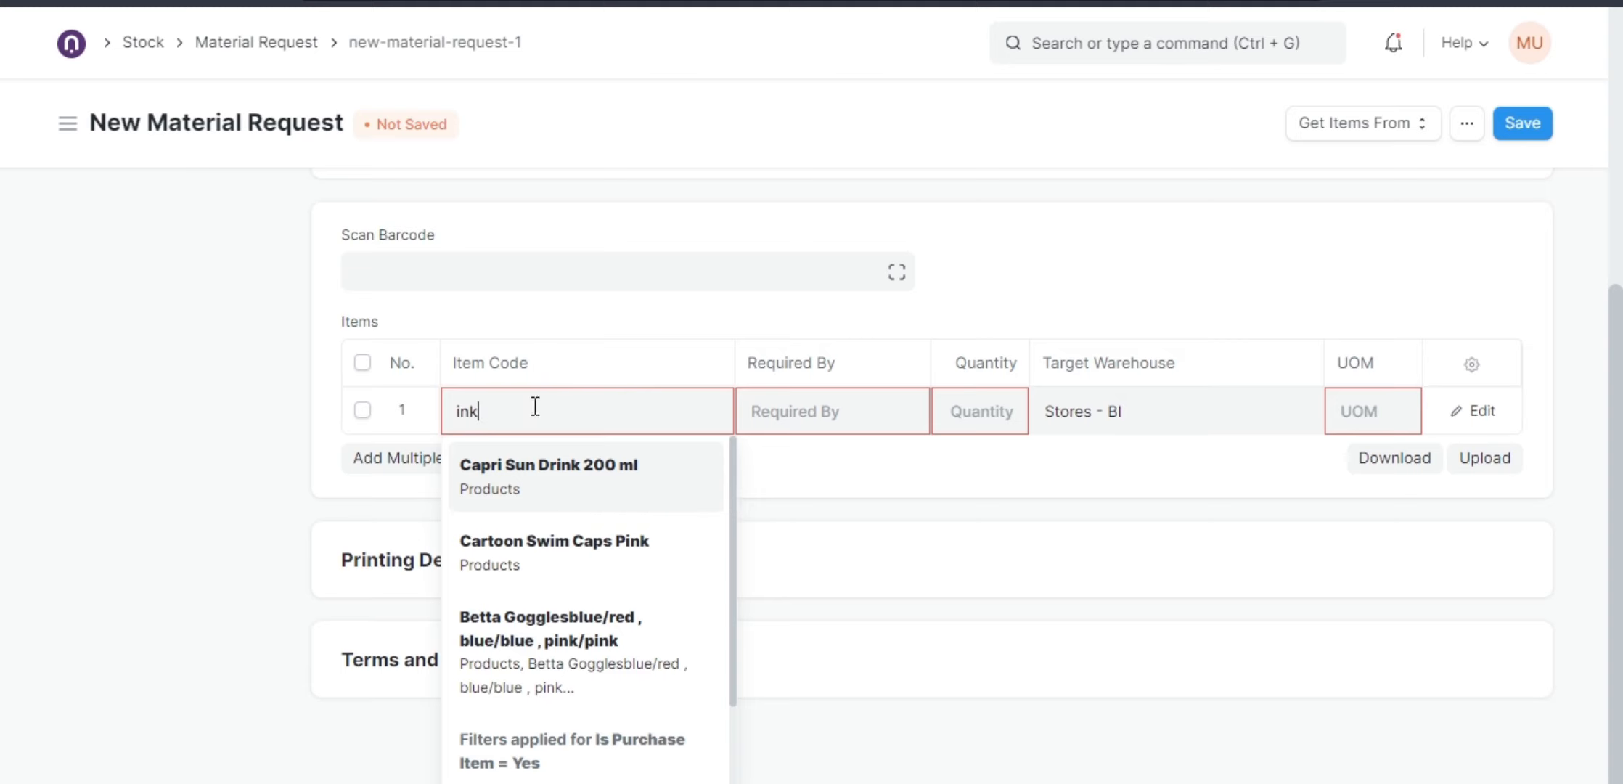
pyautogui.click(256, 340)
pyautogui.scroll(5, 247, 334)
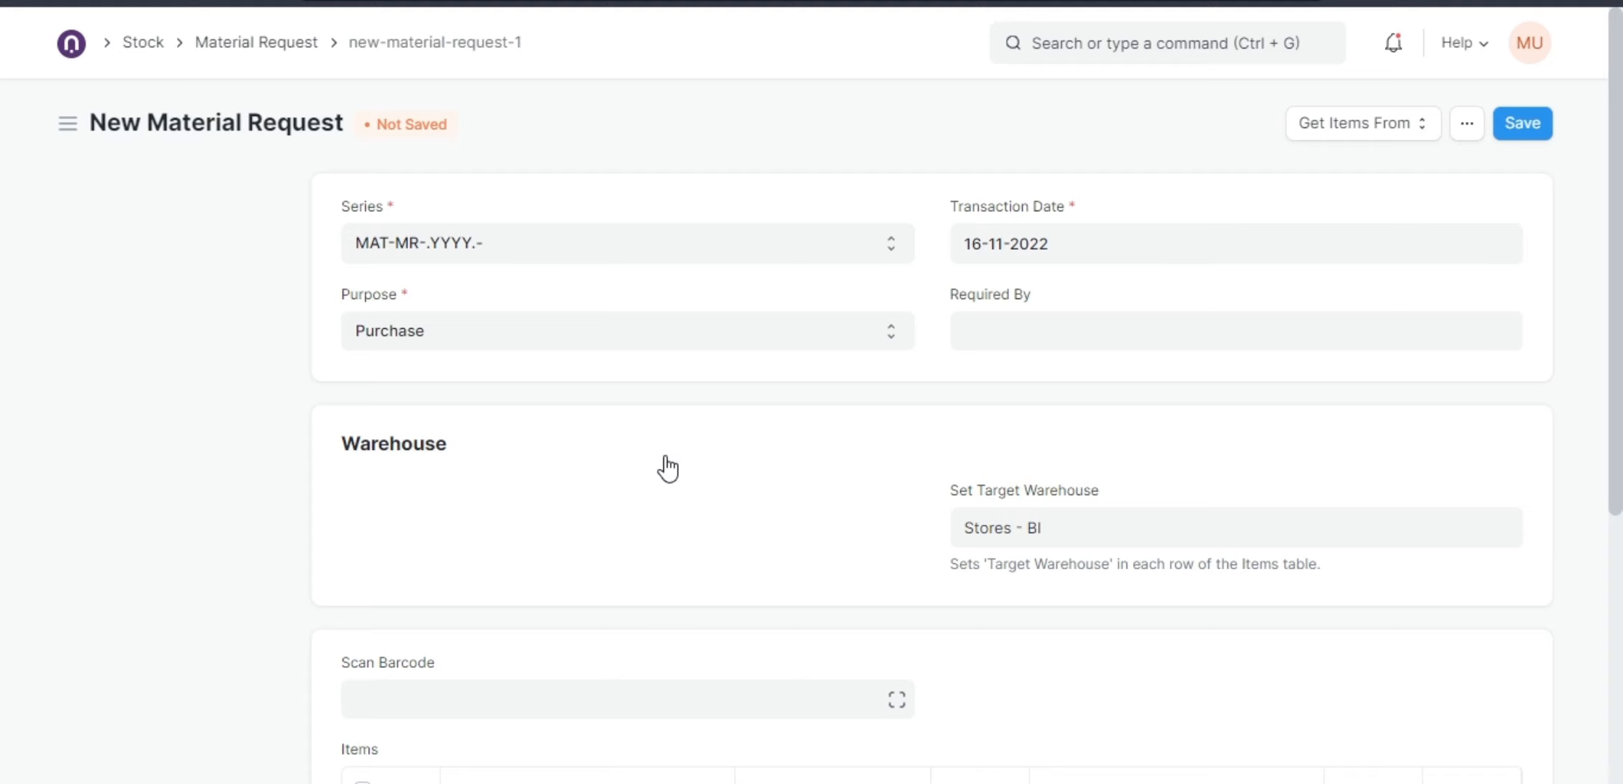
pyautogui.scroll(-6, 666, 428)
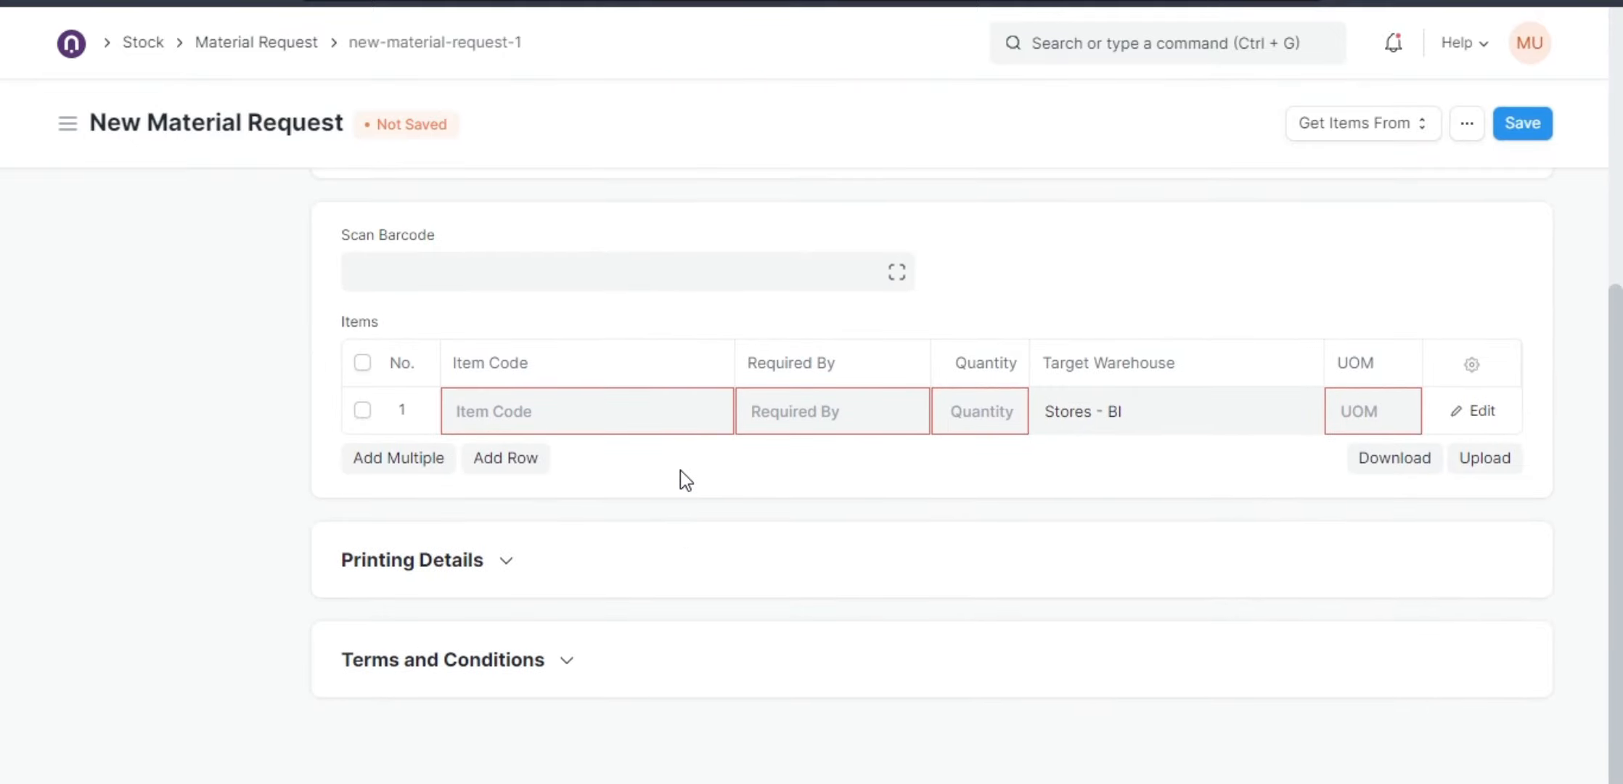
pyautogui.scroll(6, 680, 472)
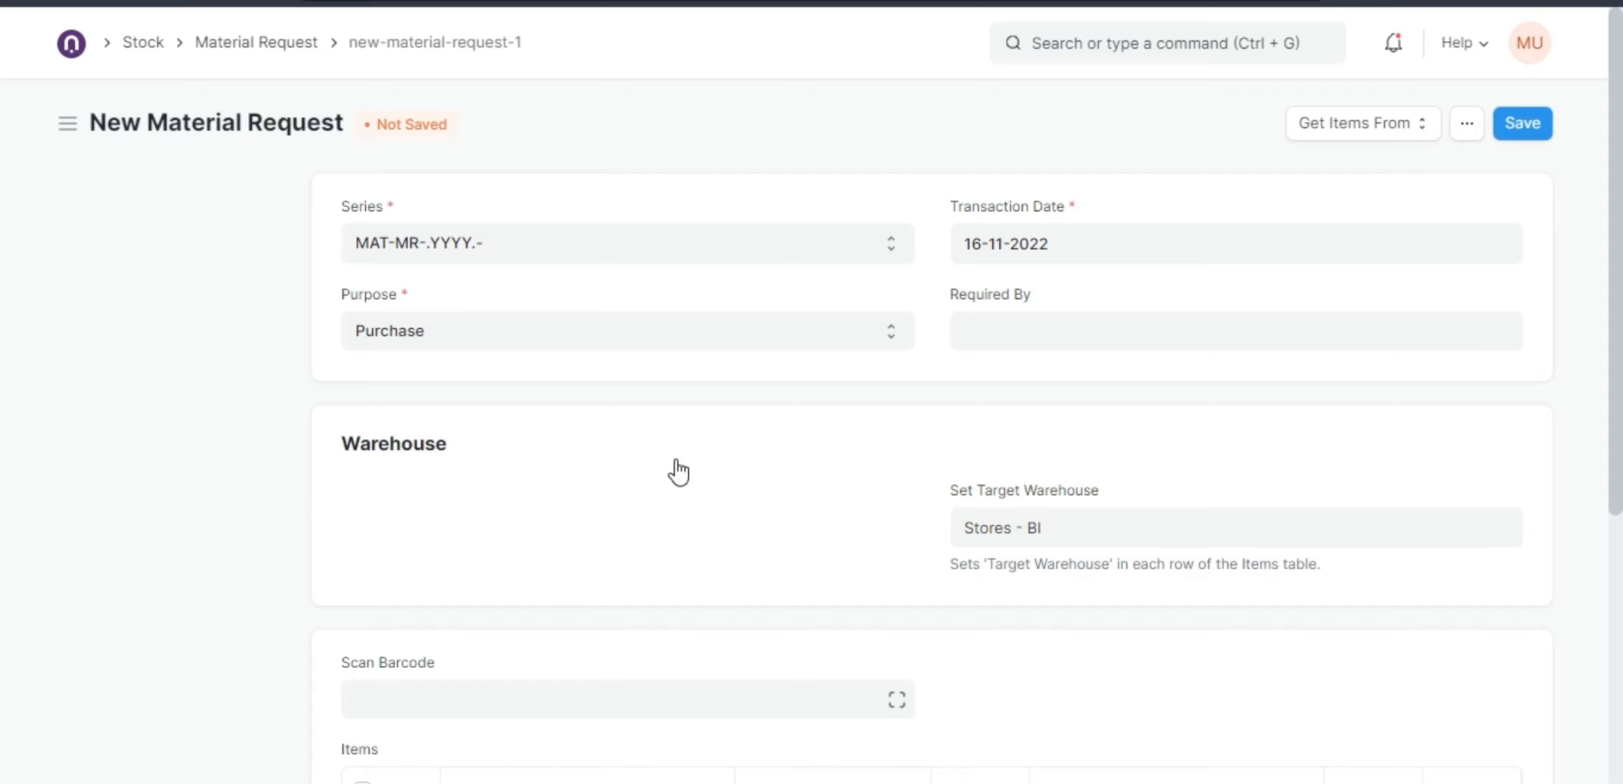
pyautogui.scroll(-5, 674, 464)
pyautogui.scroll(3, 679, 470)
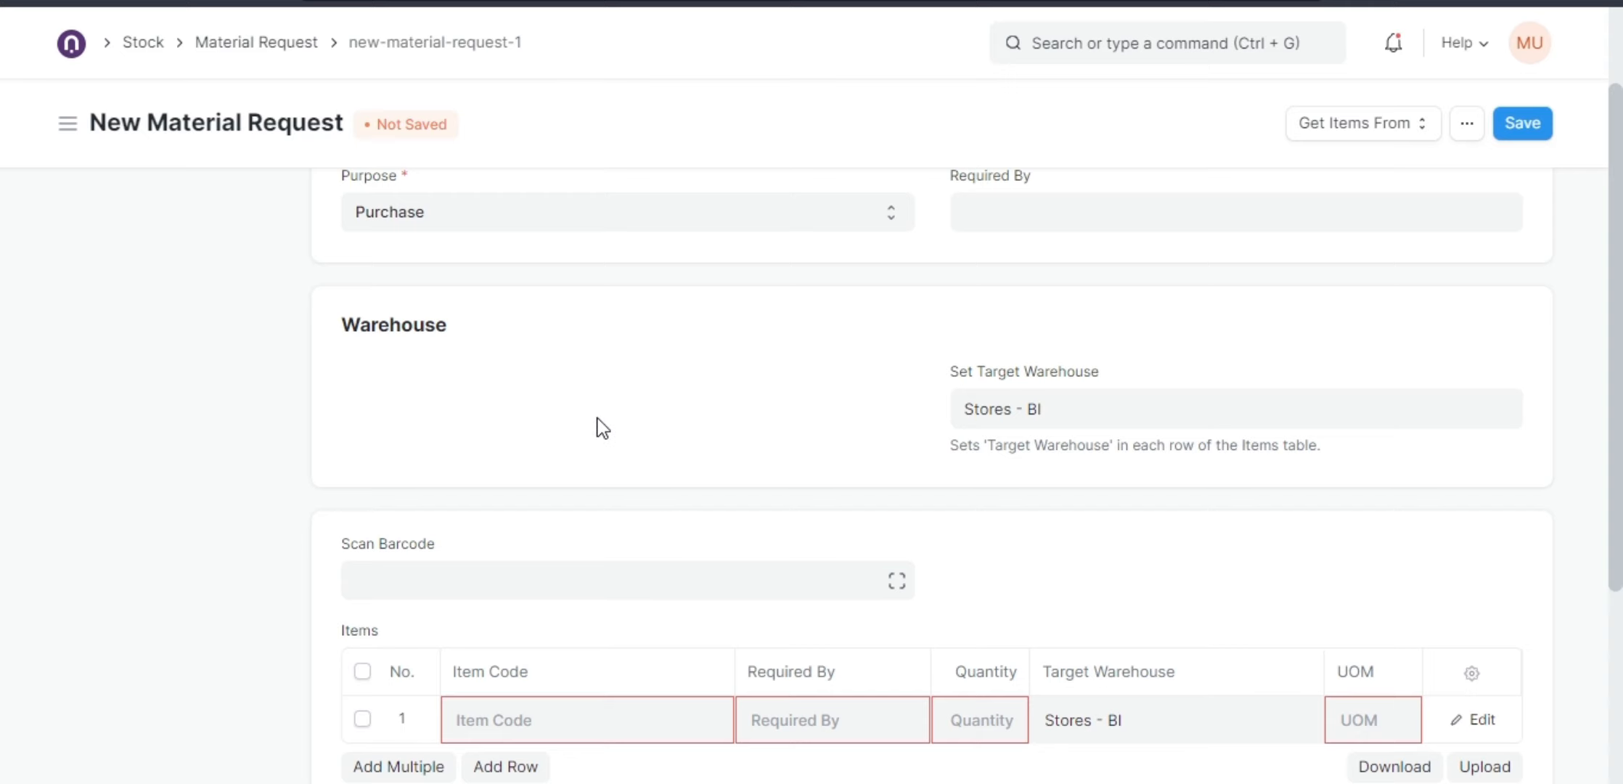
pyautogui.scroll(-2, 602, 429)
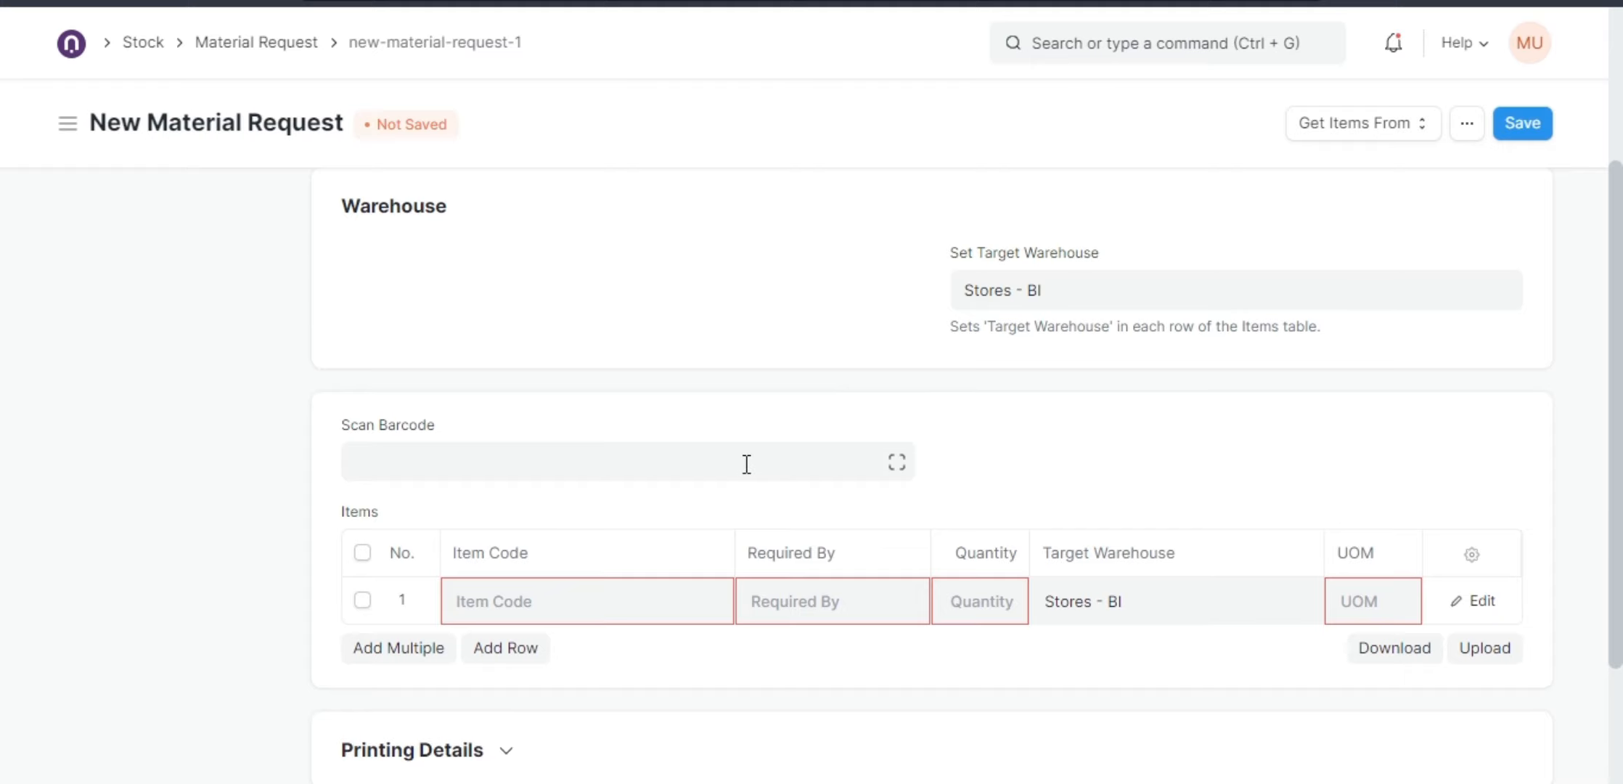
# Select Animal Head Swim Cap as the item code in the first row of the items table
pyautogui.scroll(4, 728, 446)
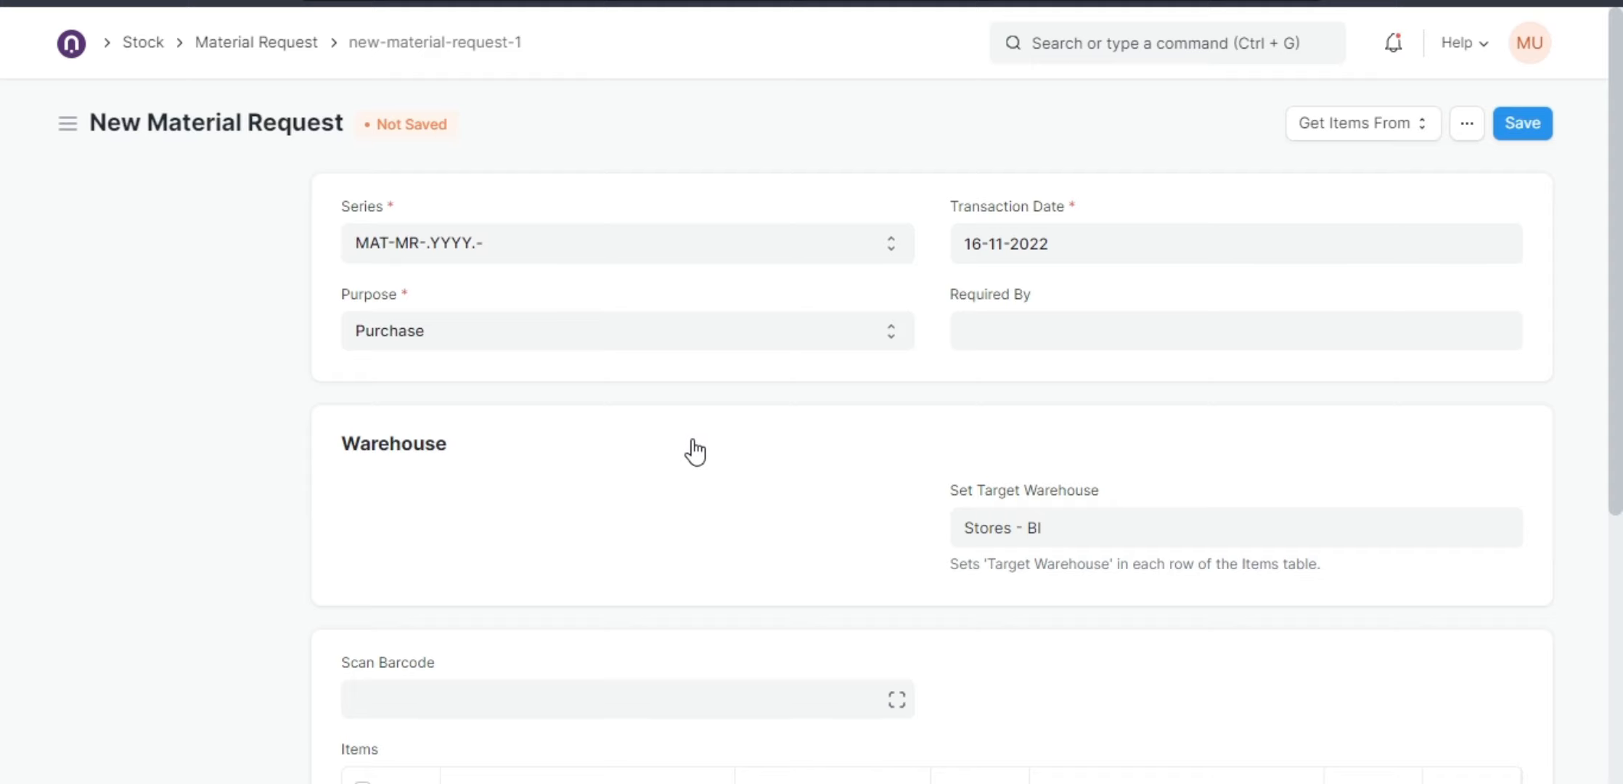
pyautogui.scroll(-2, 744, 421)
pyautogui.scroll(-4, 743, 425)
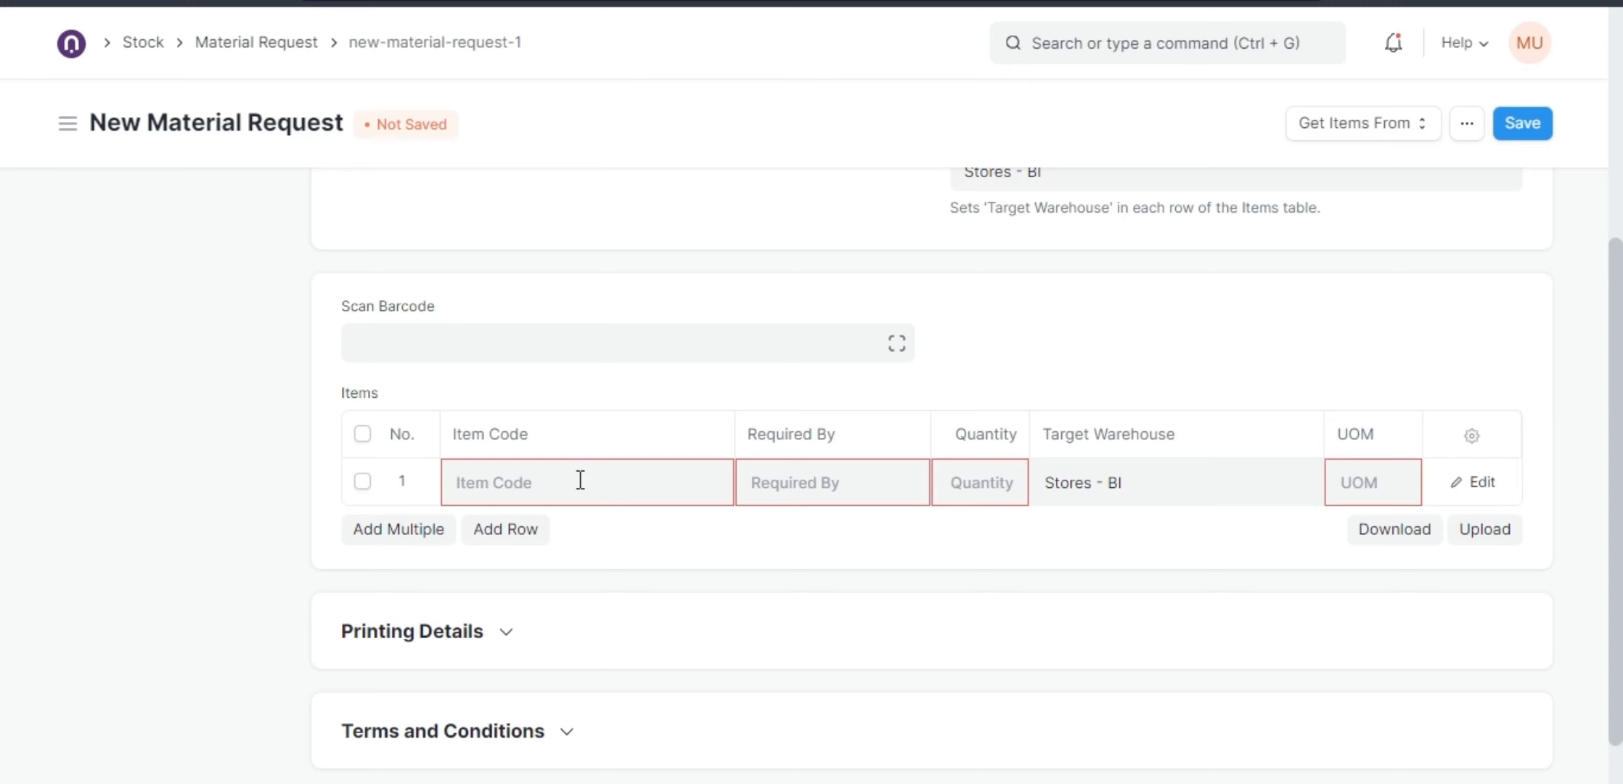
pyautogui.click(577, 480)
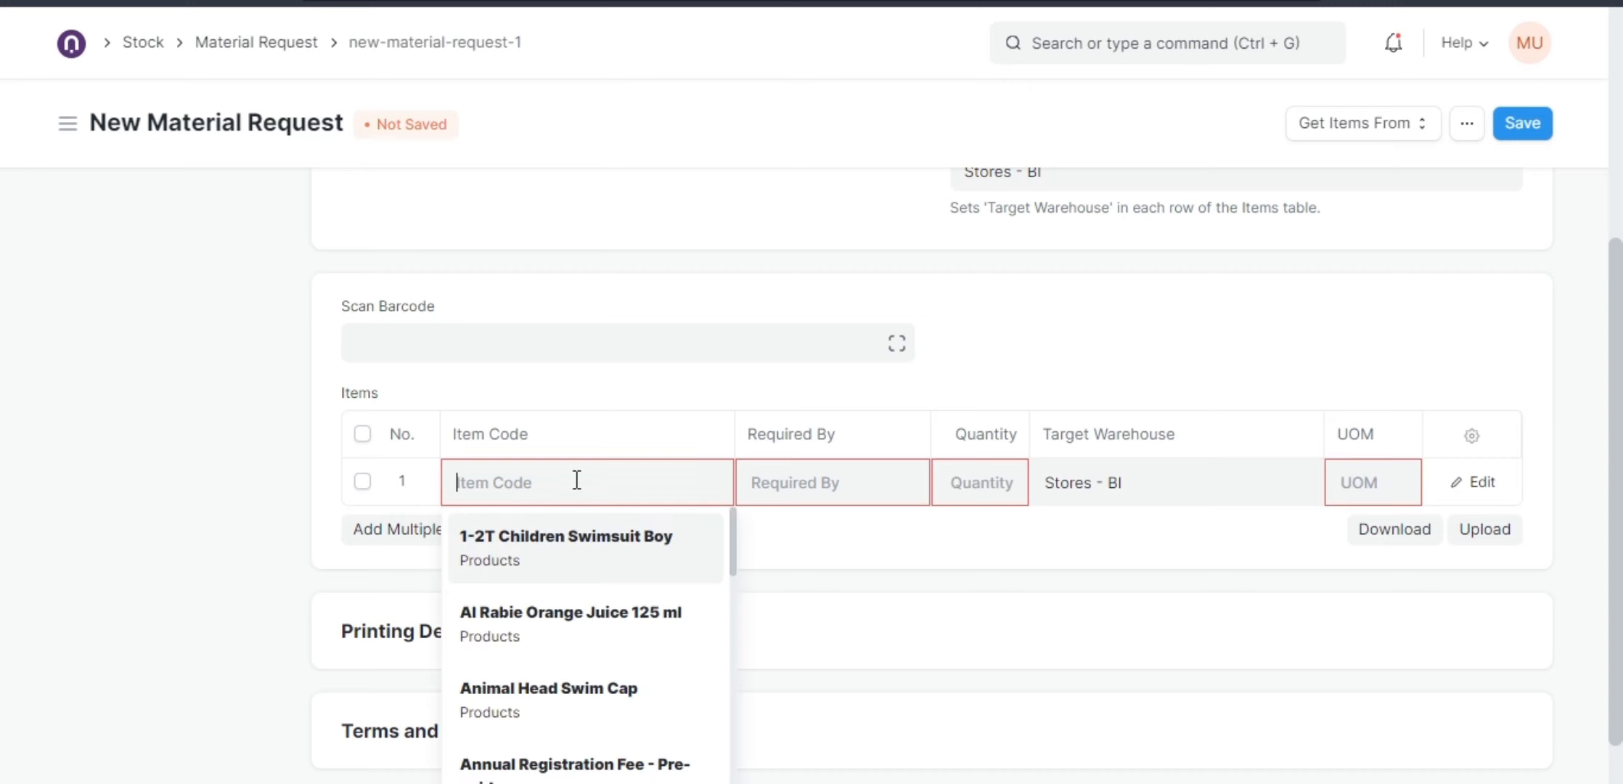
pyautogui.scroll(-1, 577, 480)
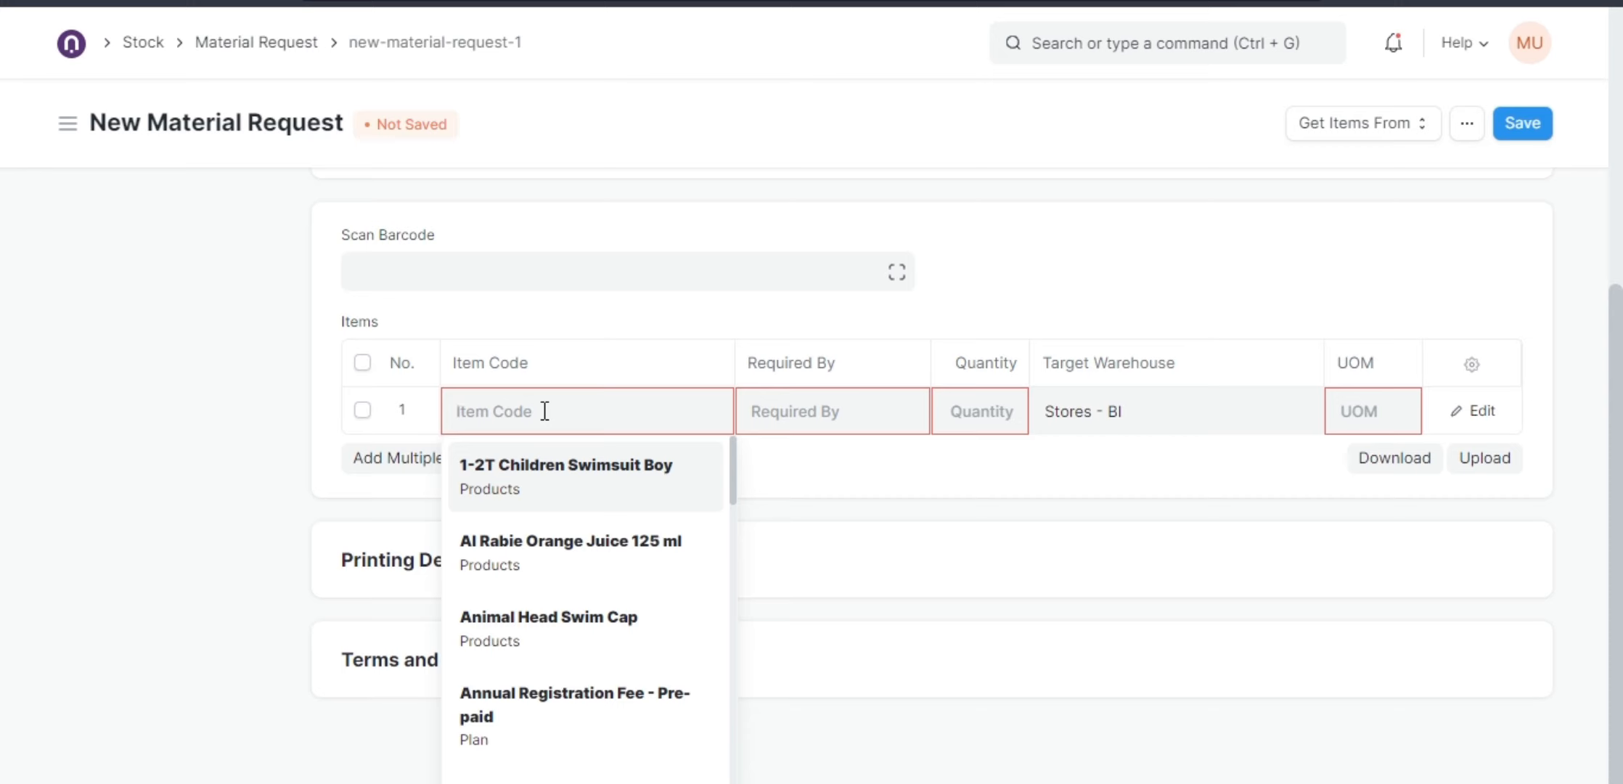
pyautogui.write('anima')
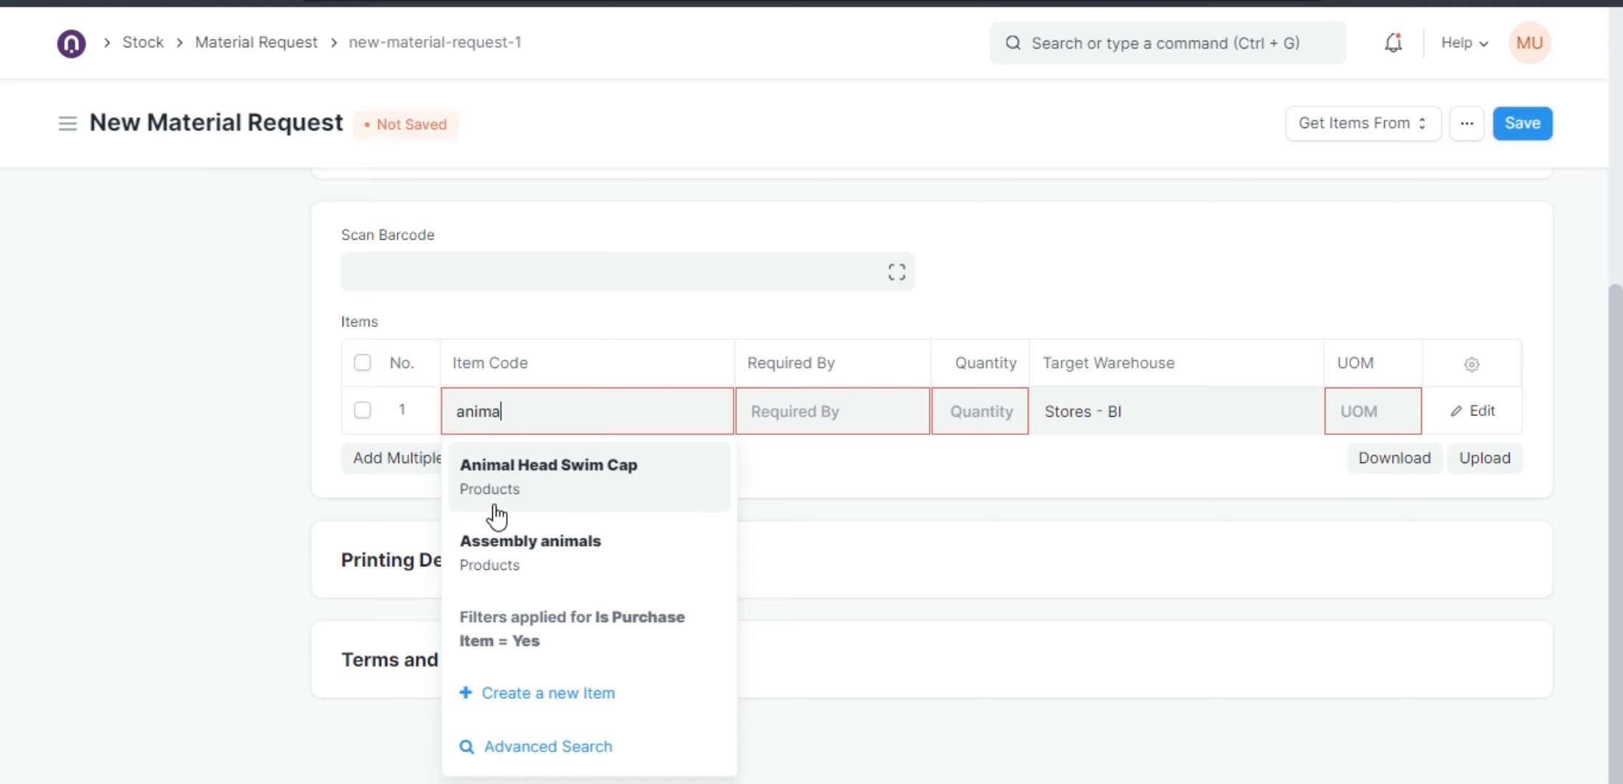
pyautogui.click(532, 496)
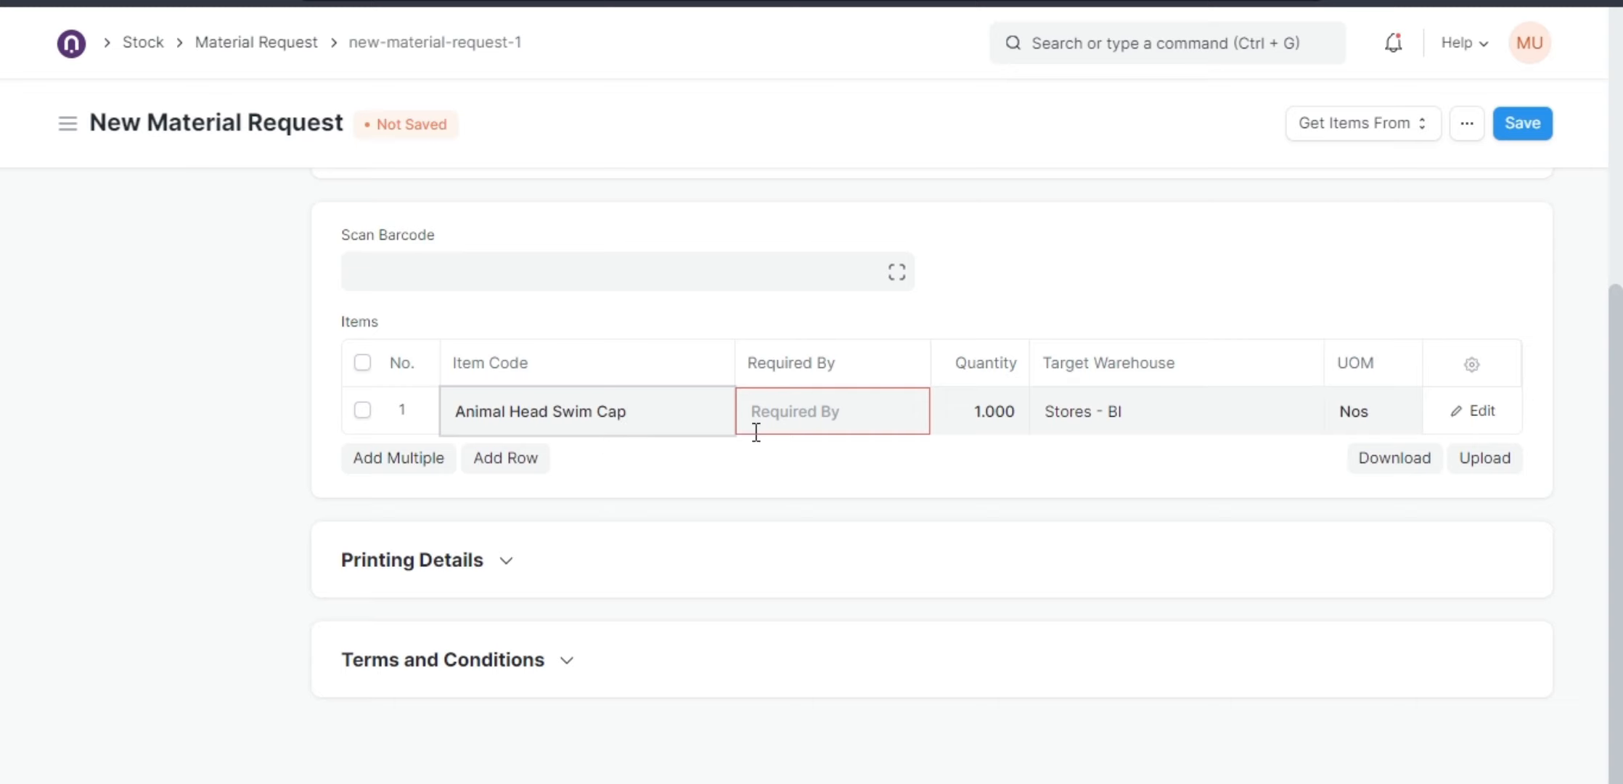
# Set the quantity of the Animal Head Swim Cap row to 20 and check it against the unit of measure
pyautogui.click(815, 417)
pyautogui.click(990, 416)
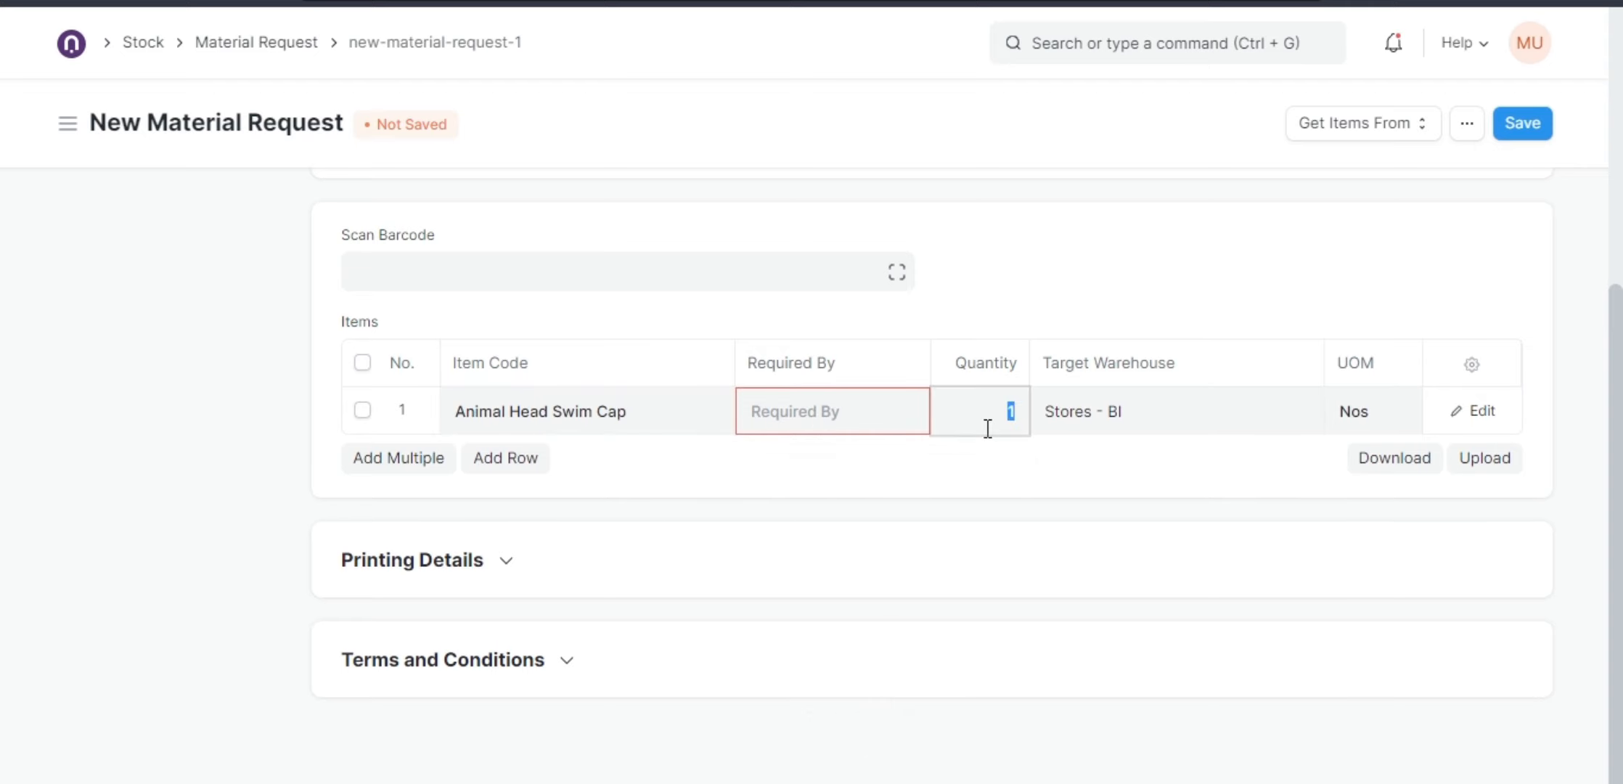
pyautogui.write('20')
pyautogui.click(960, 464)
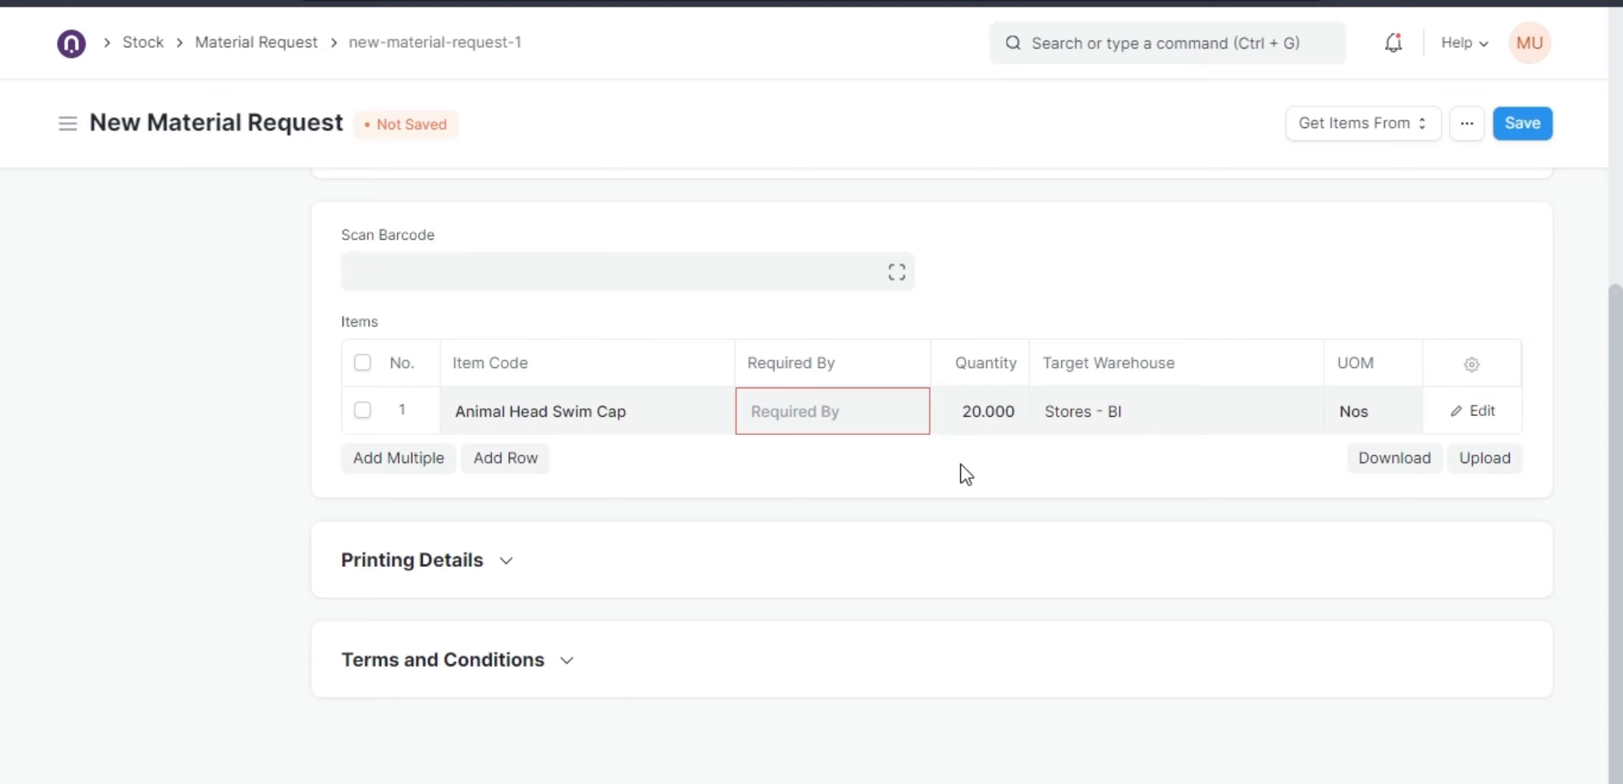
pyautogui.click(983, 432)
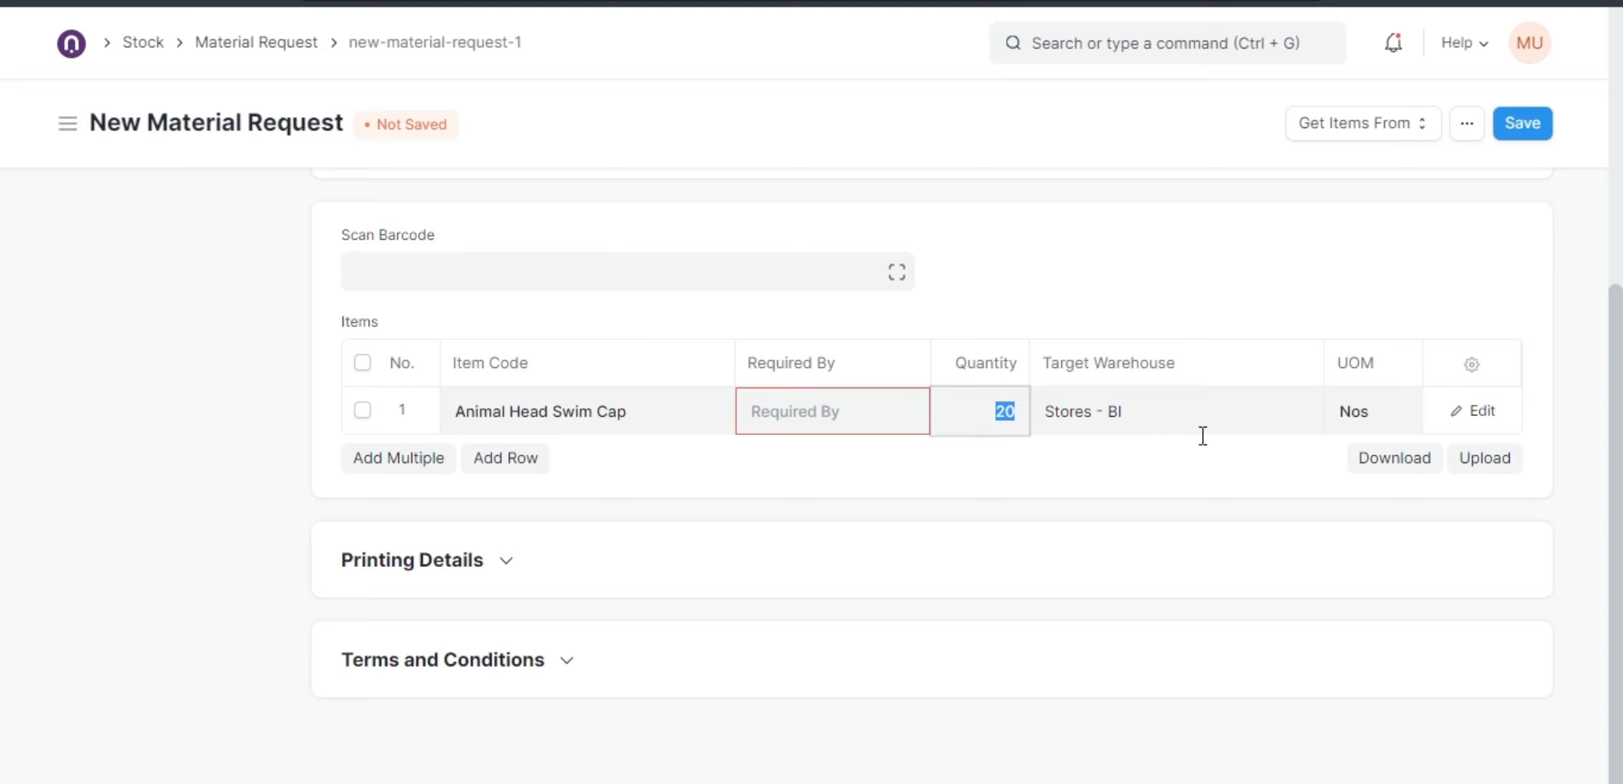
pyautogui.click(1354, 412)
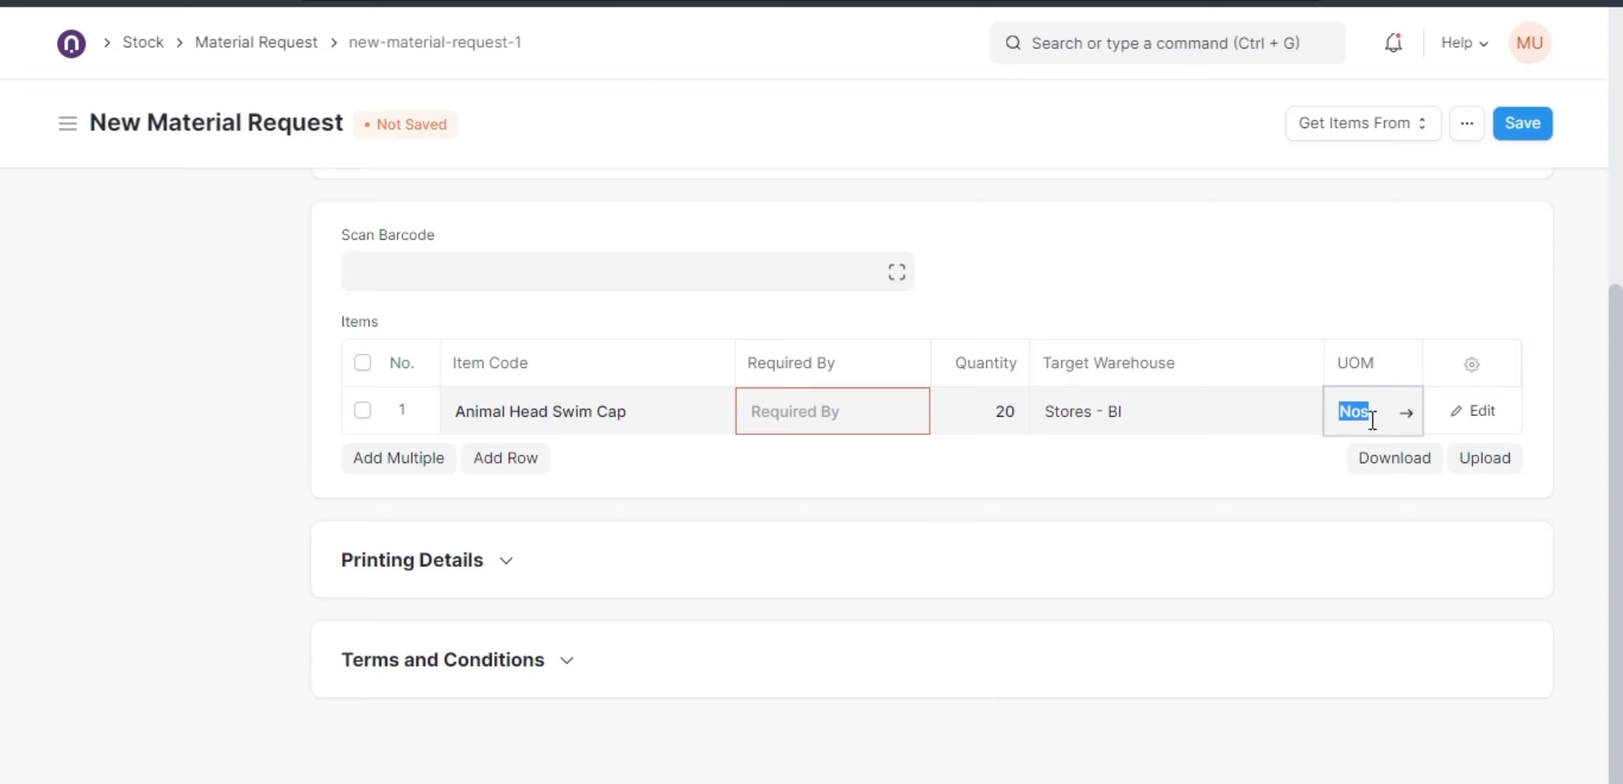
pyautogui.click(1013, 427)
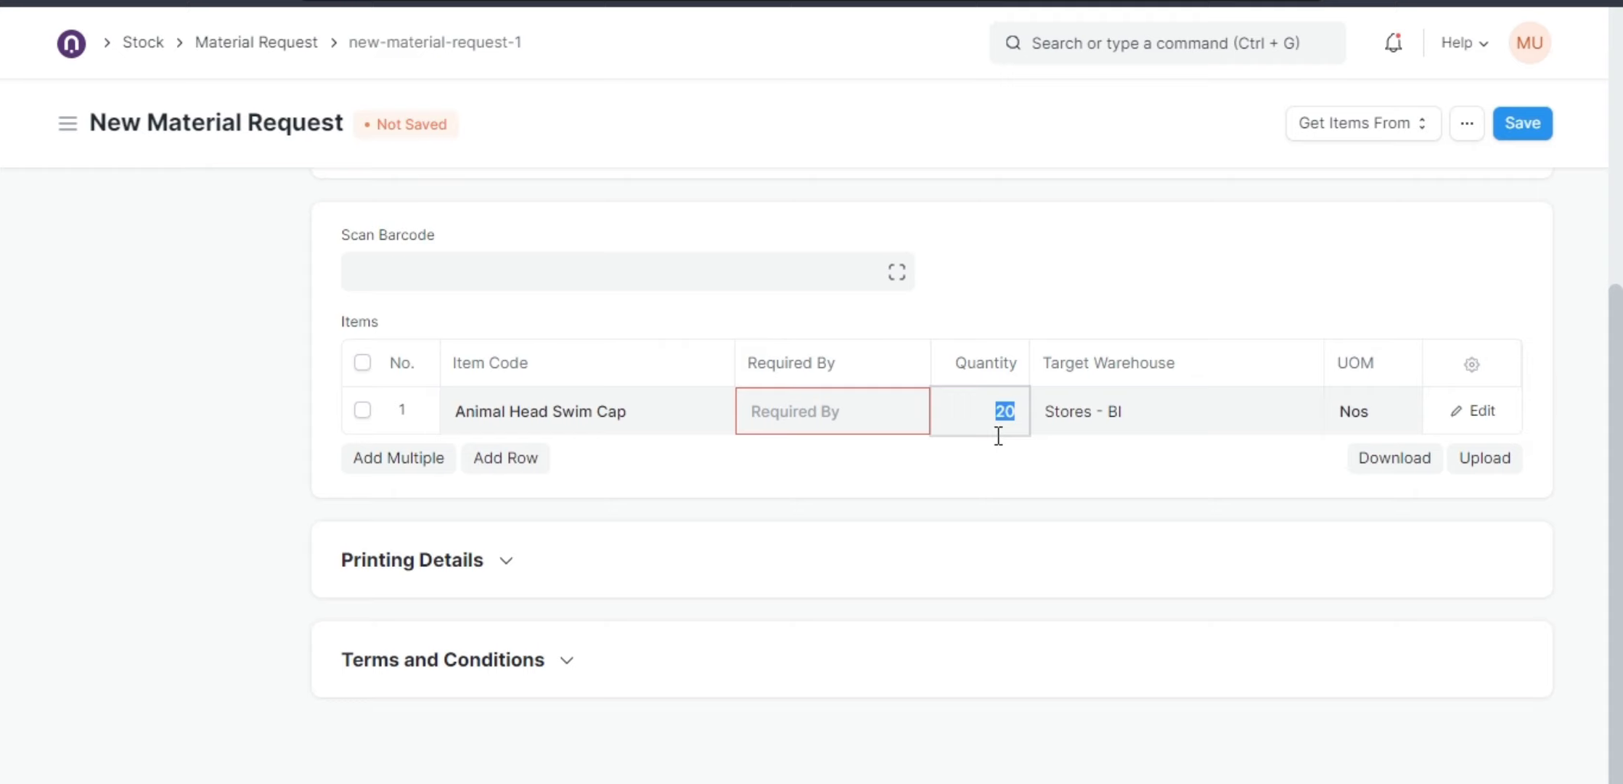
# Set the required-by date of the Animal Head Swim Cap row to 17-11-2022 and add a second item row
pyautogui.click(837, 416)
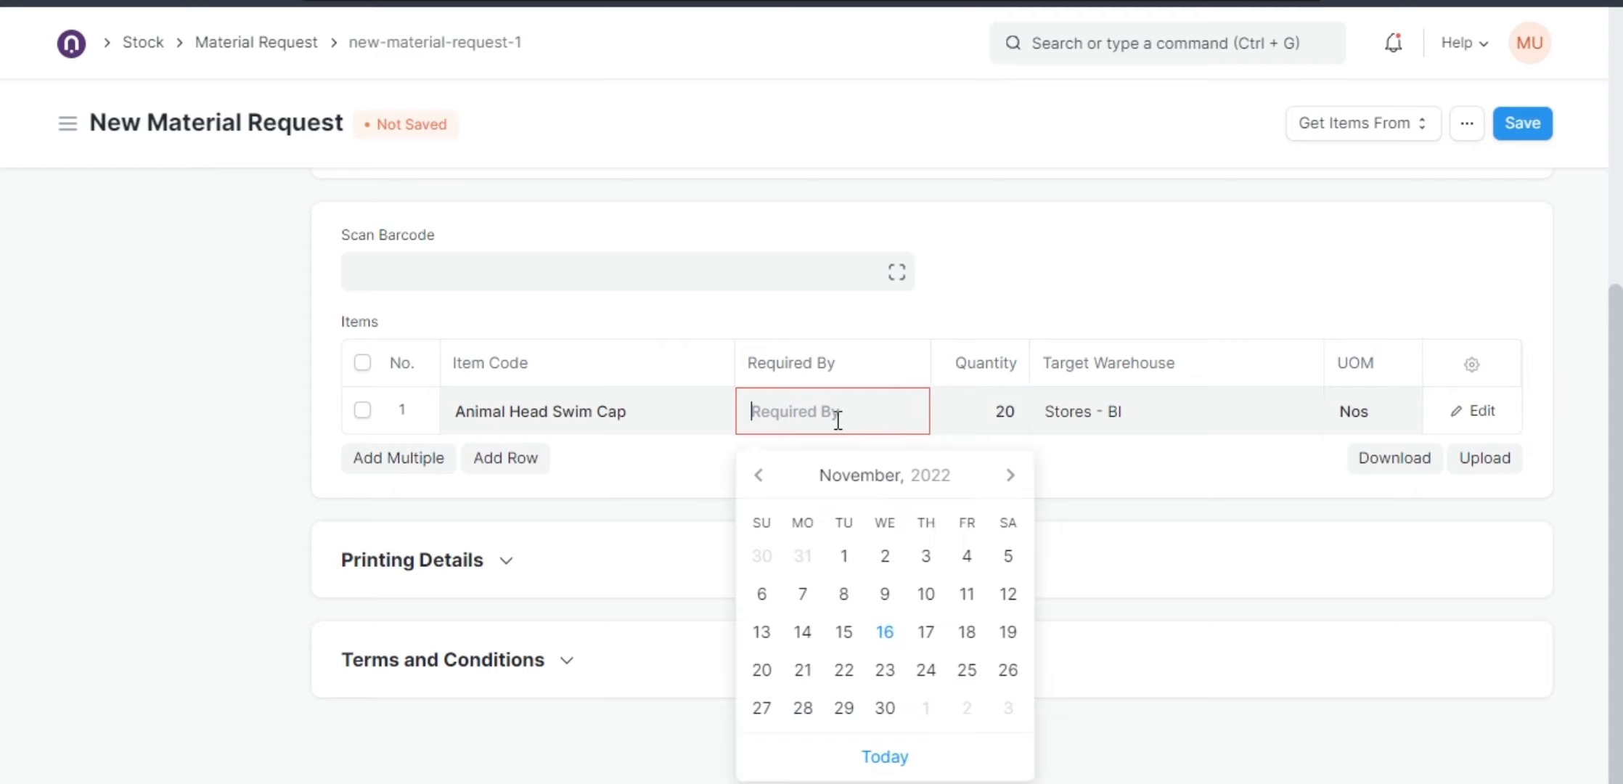
pyautogui.click(927, 633)
pyautogui.click(538, 459)
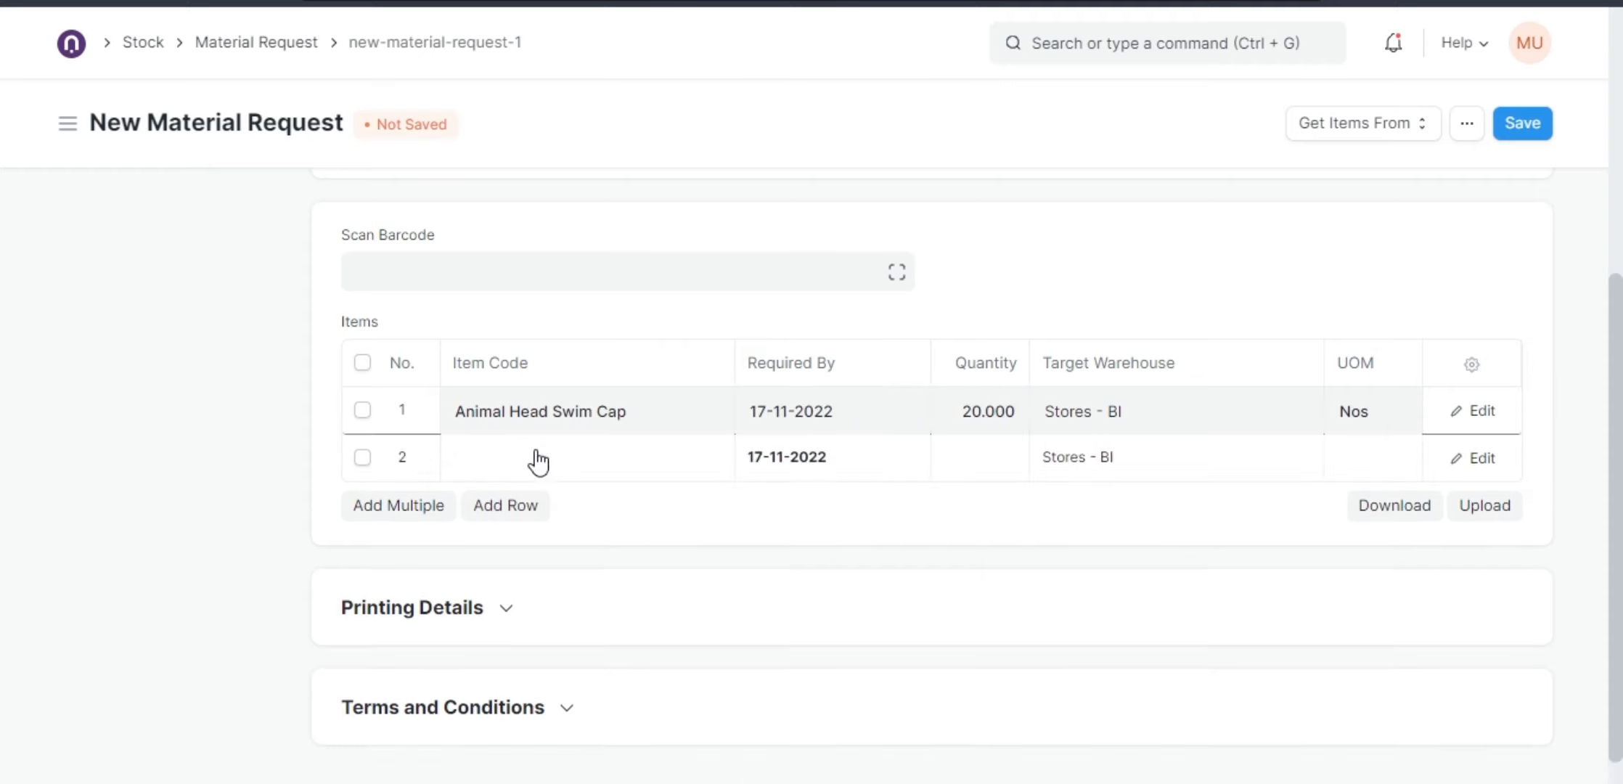
# Search the item codes for "clean" in the second row of the items table, then clear the search
pyautogui.click(561, 455)
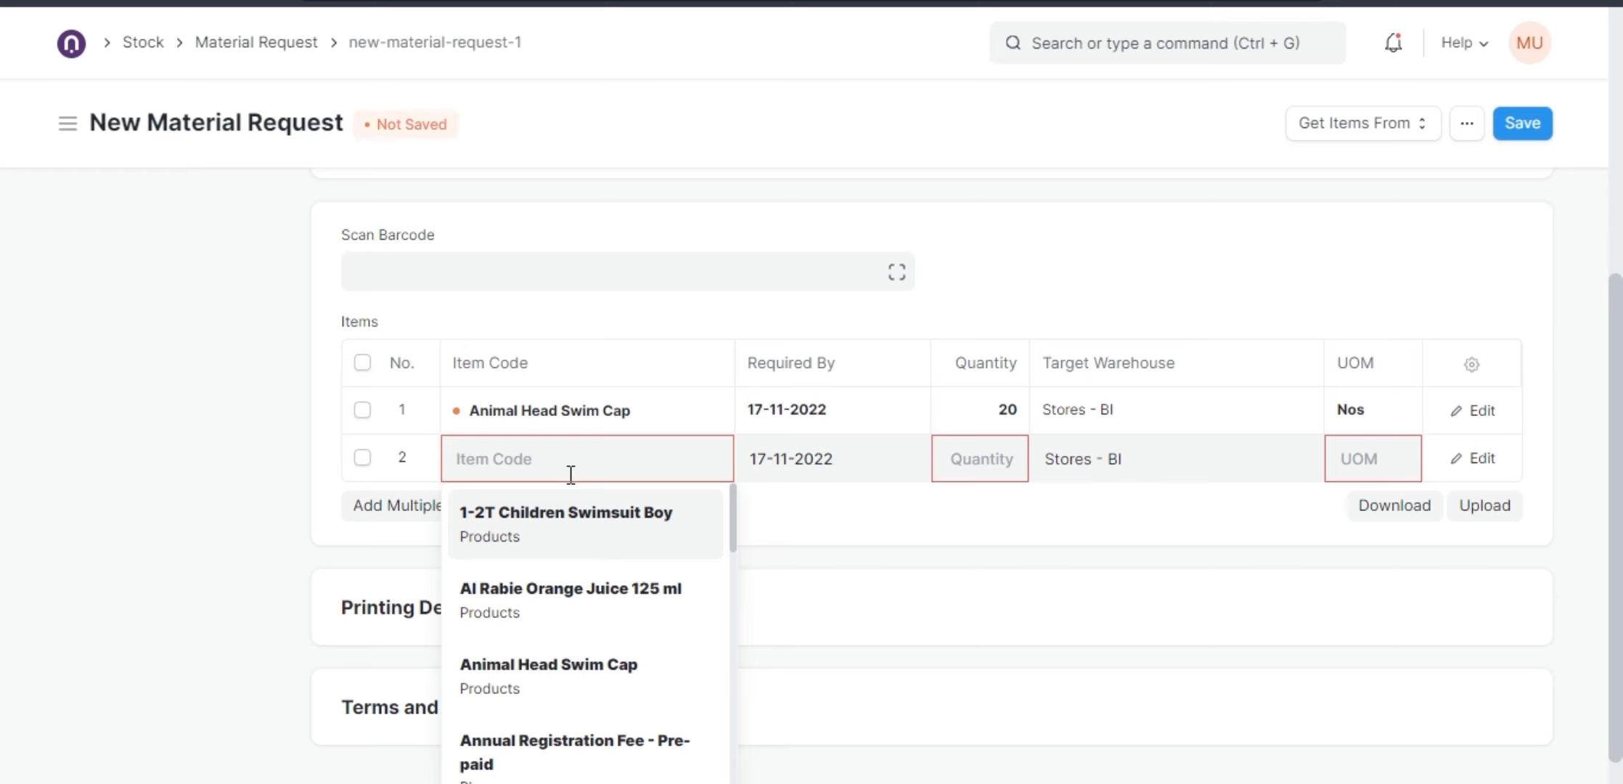
pyautogui.write('cleaner')
pyautogui.press('BackSpace')
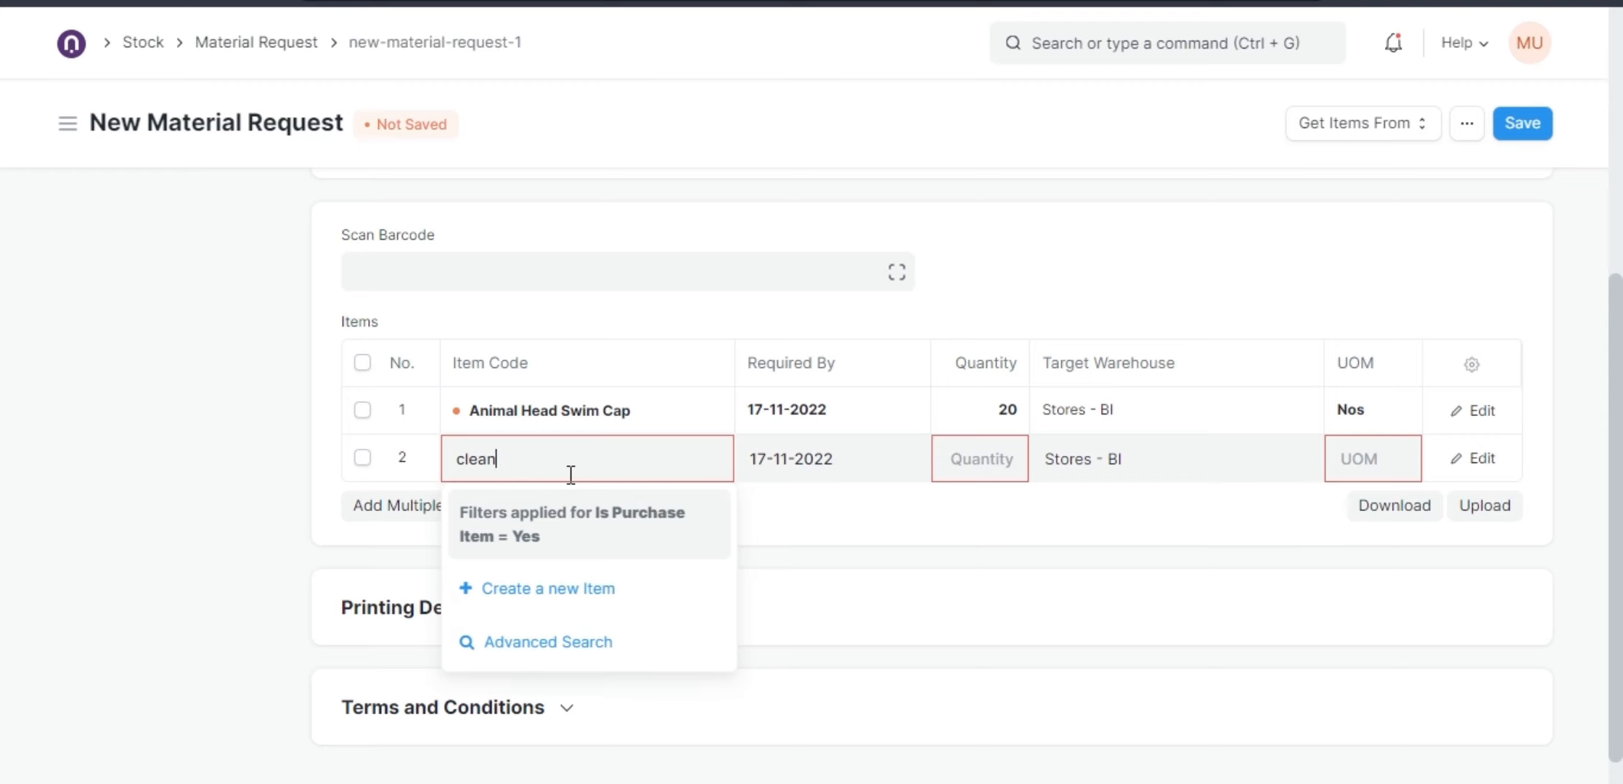
pyautogui.press('BackSpace')
pyautogui.press('BackSpace')
pyautogui.press('BackSpace')
pyautogui.press('BackSpace')
pyautogui.press('BackSpace')
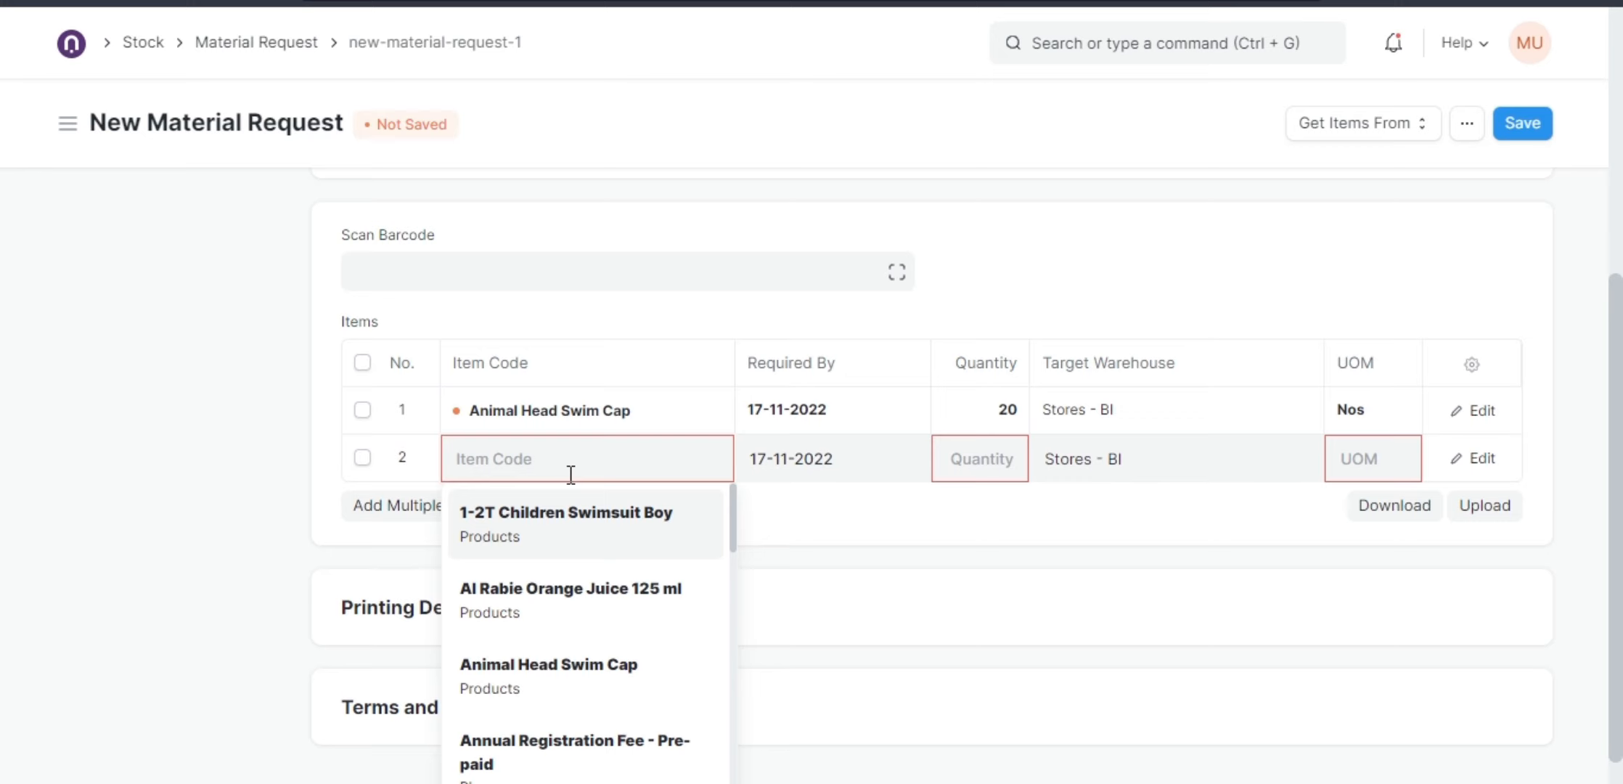
# Browse the item list for the second row and select Cartoon Swim Caps Pink as its item code
pyautogui.scroll(-3, 562, 534)
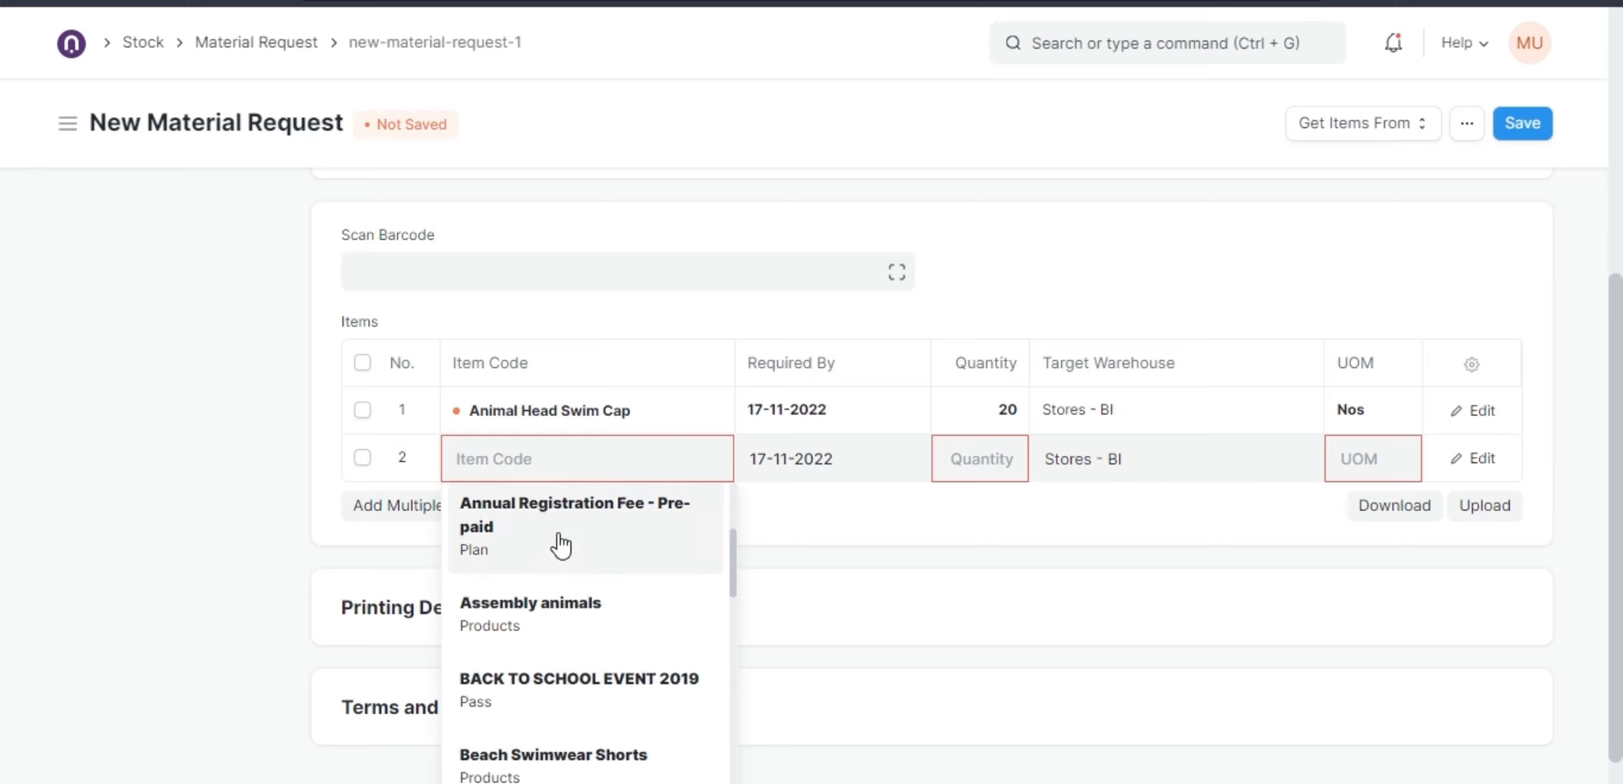
pyautogui.scroll(-2, 560, 543)
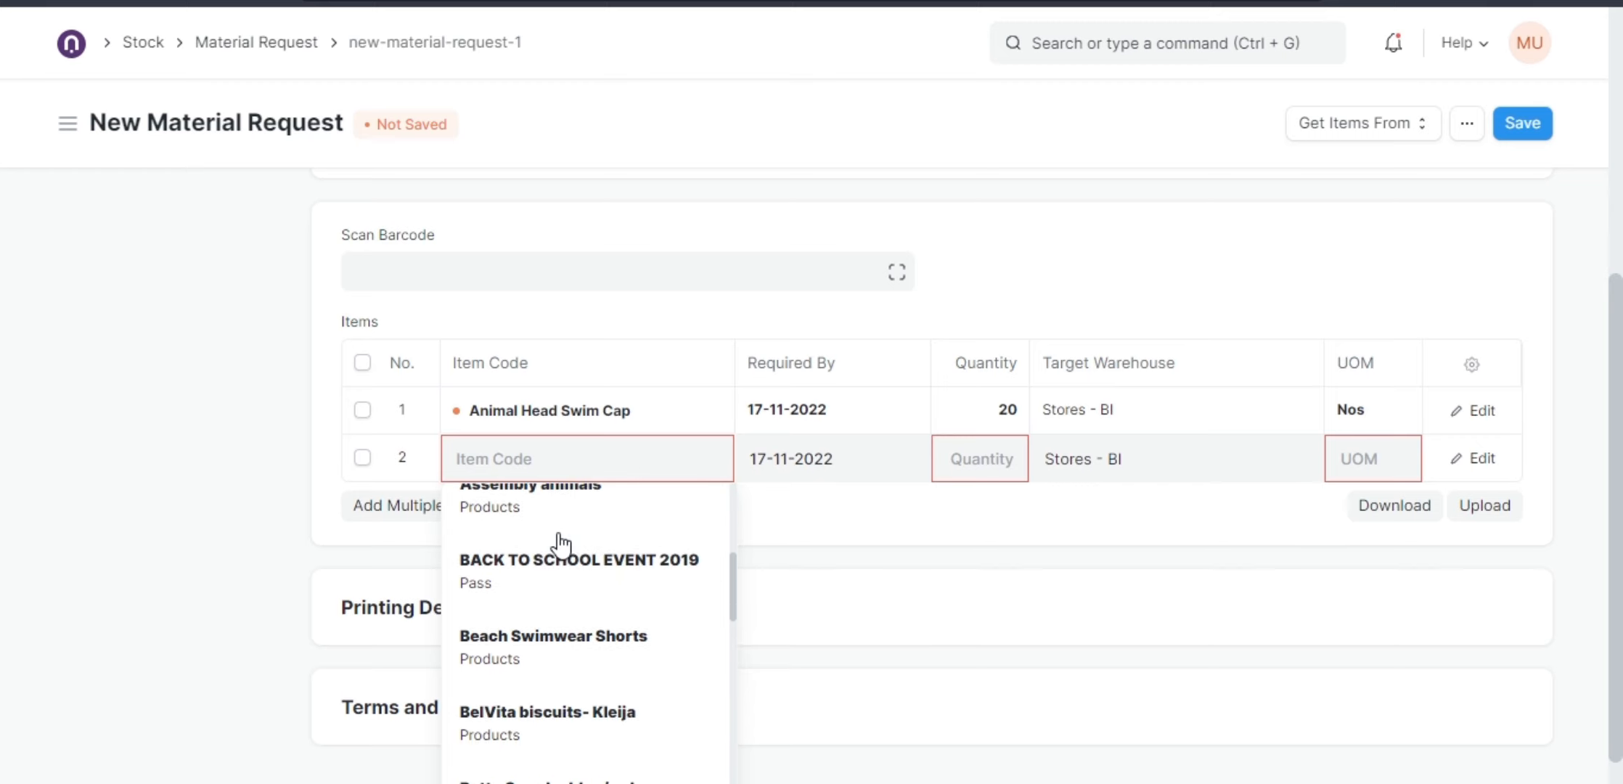
pyautogui.scroll(-2, 560, 543)
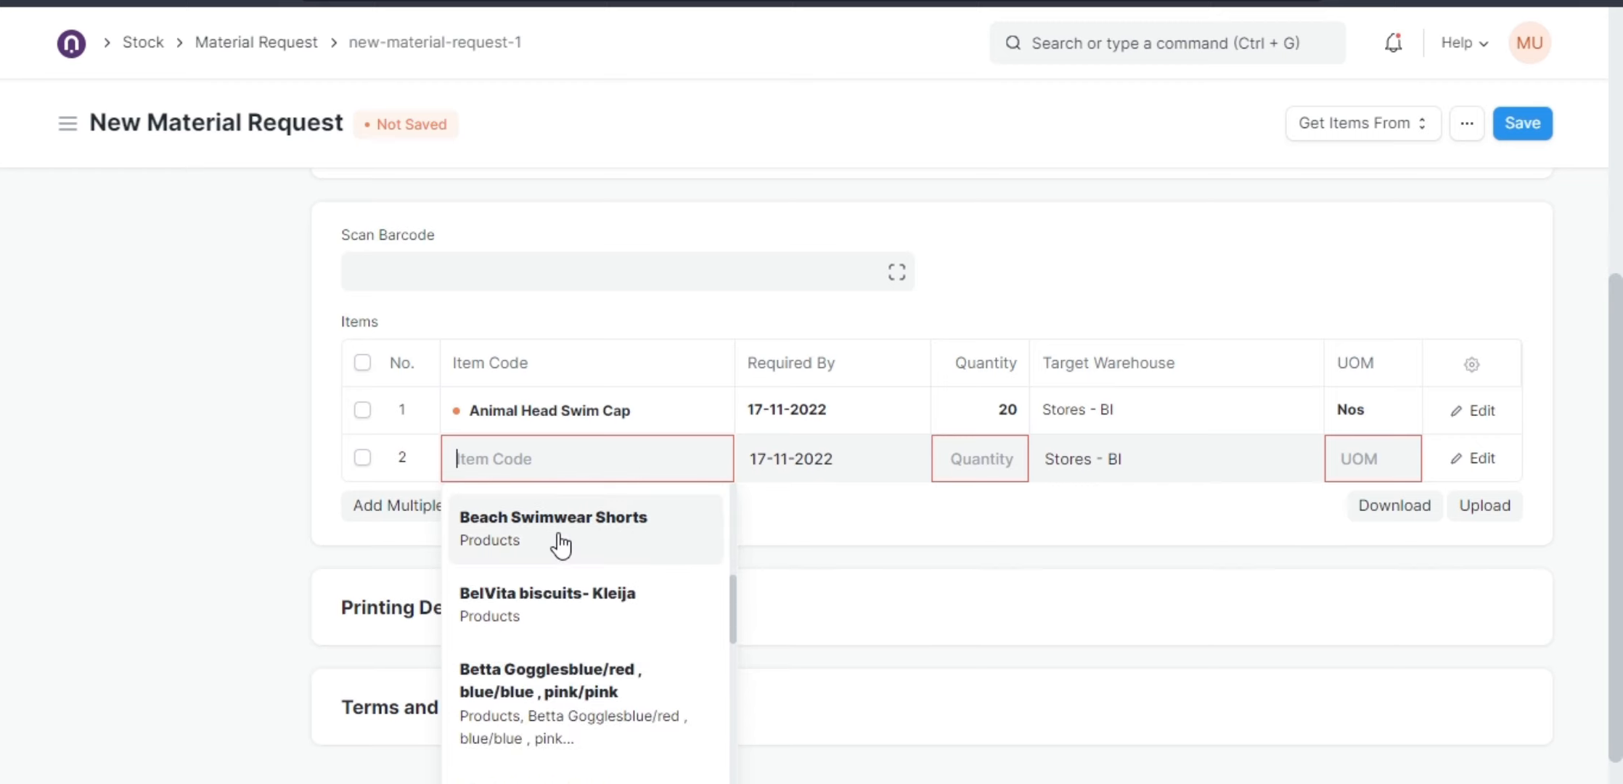
pyautogui.scroll(-2, 560, 544)
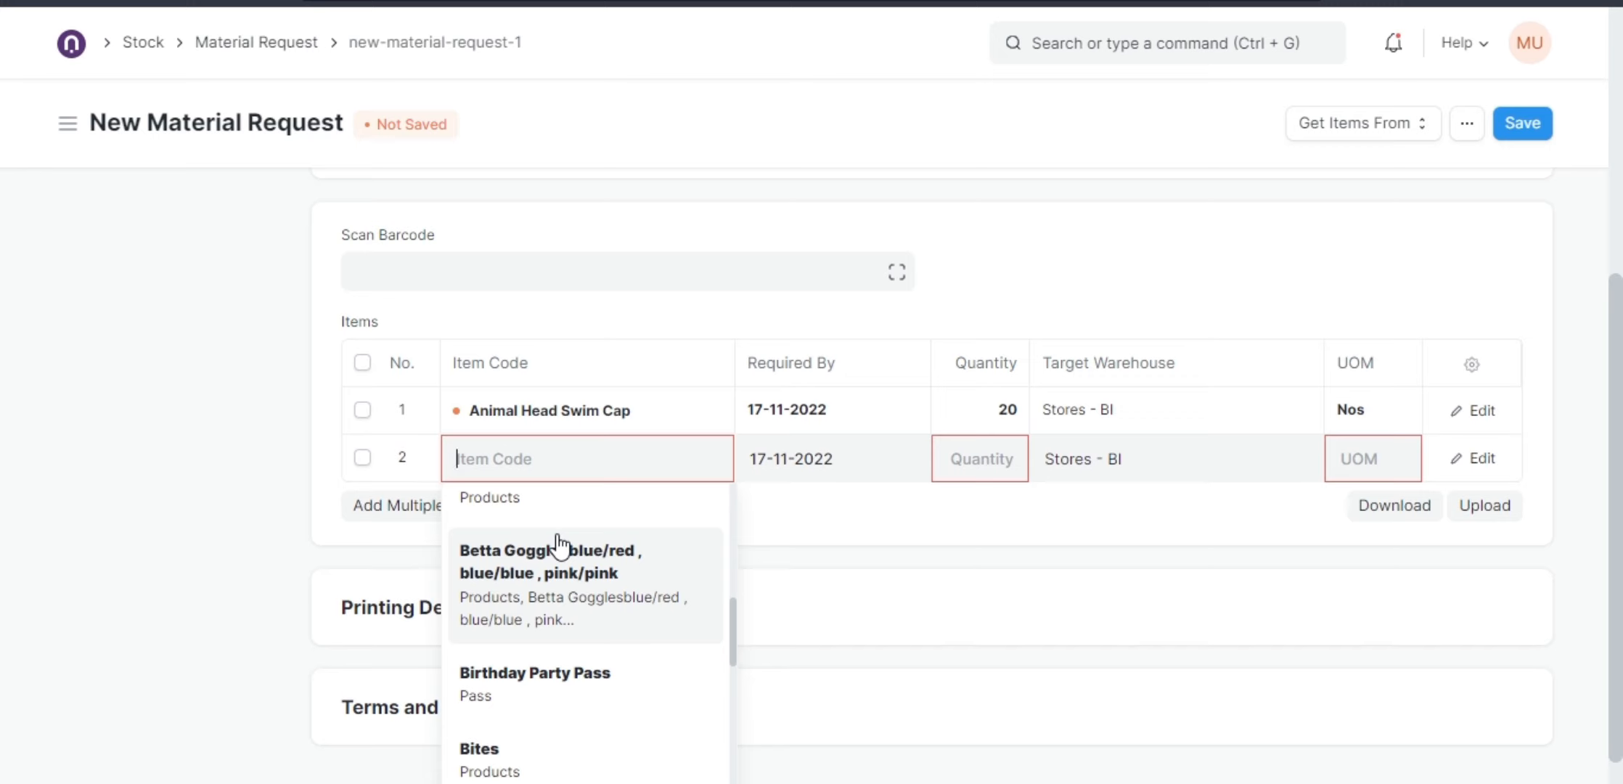
pyautogui.scroll(-4, 559, 544)
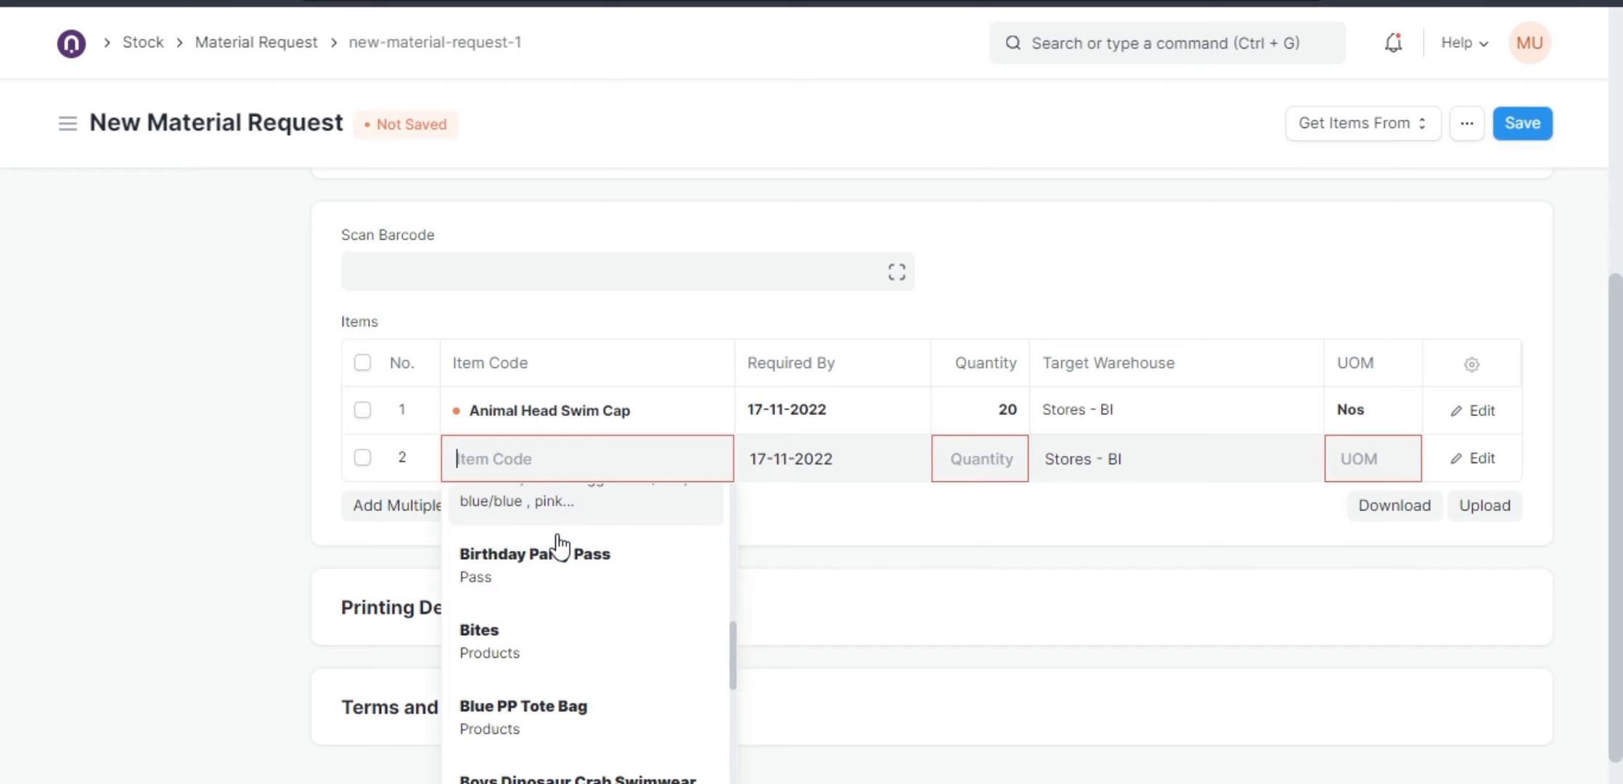
pyautogui.scroll(-1, 558, 548)
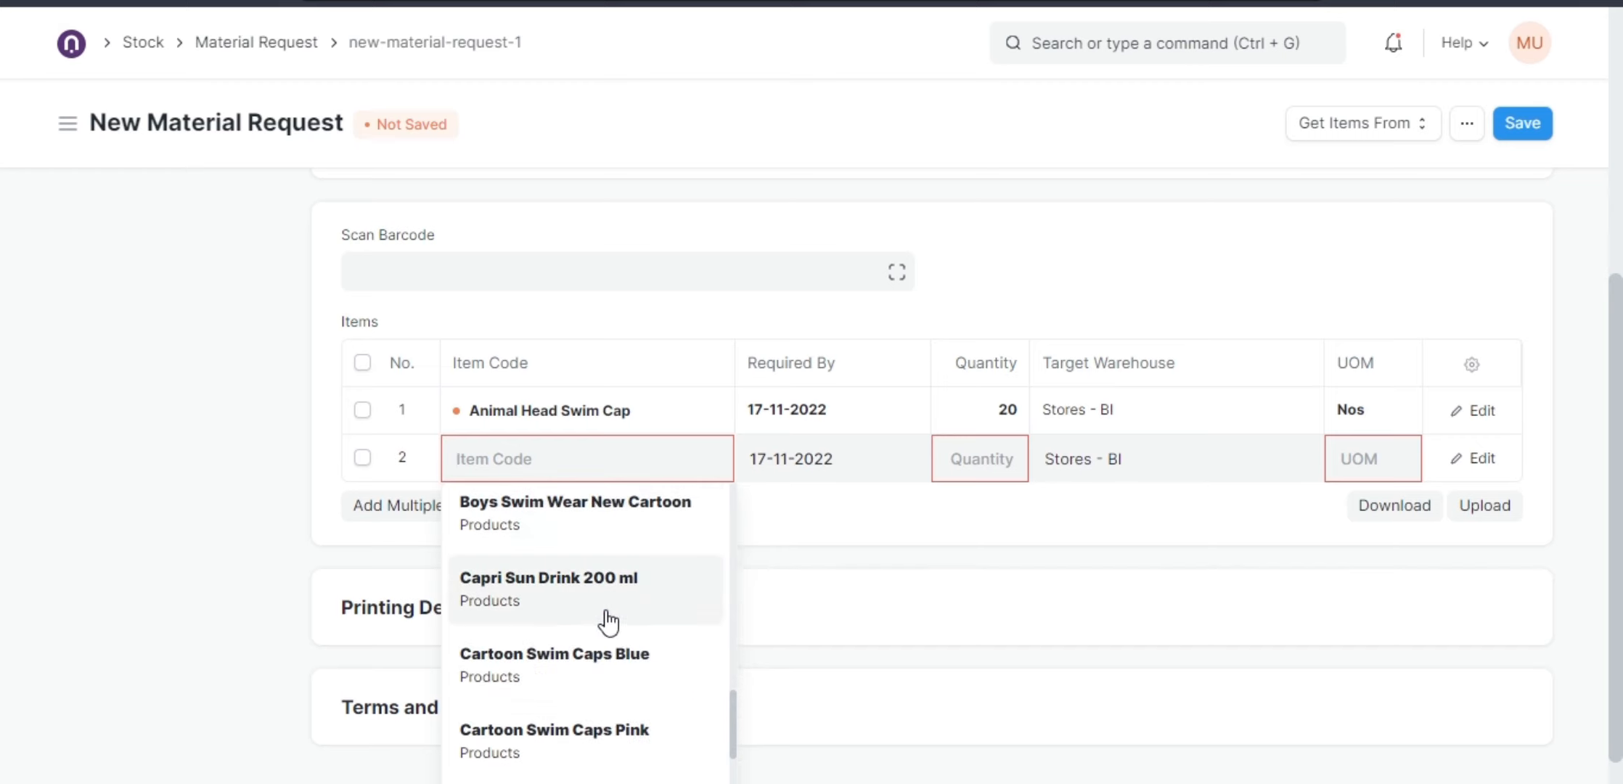
pyautogui.scroll(-2, 611, 621)
pyautogui.scroll(-2, 609, 621)
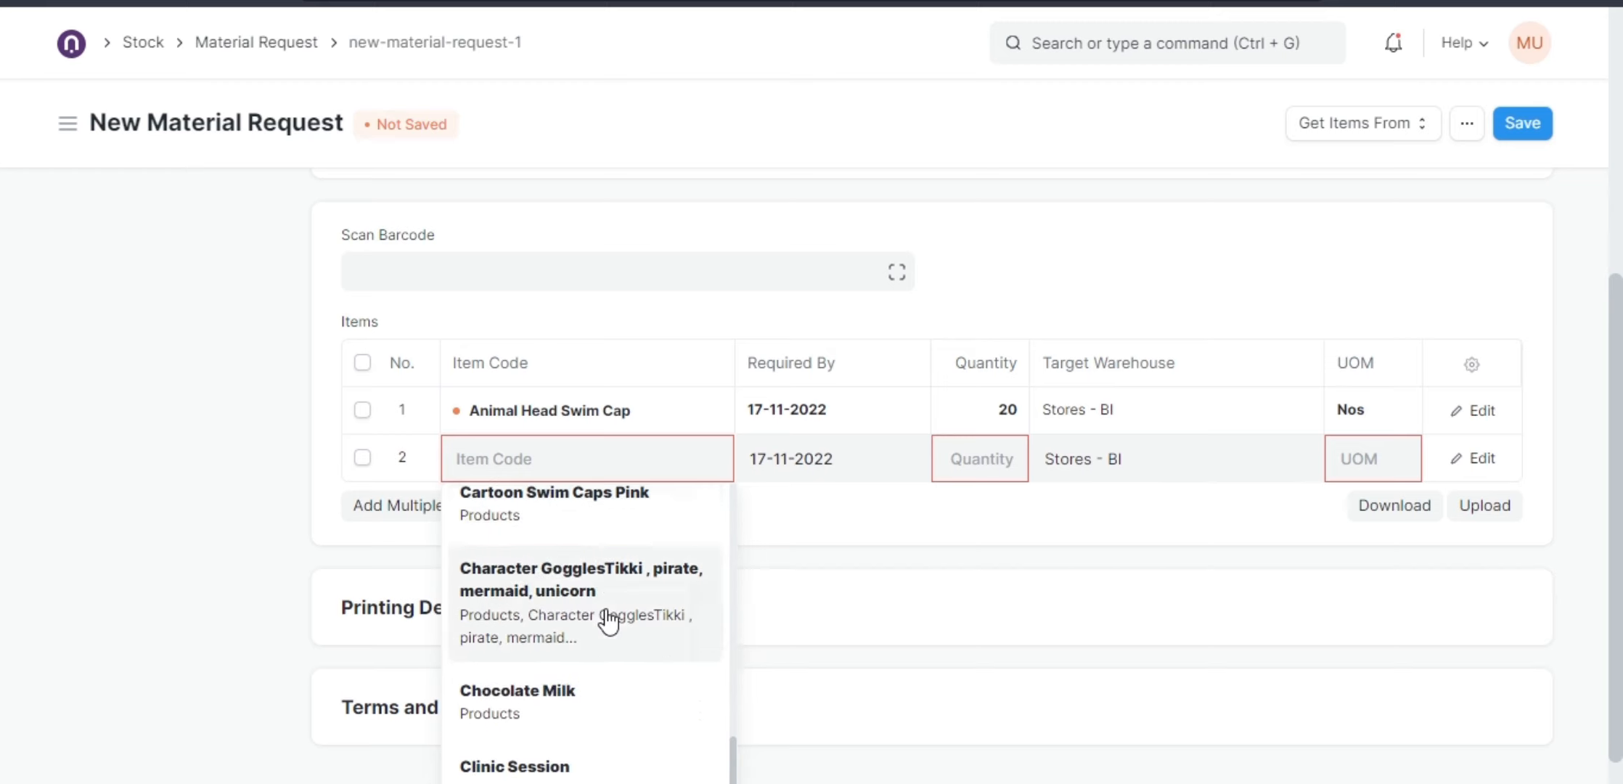
pyautogui.scroll(2, 610, 621)
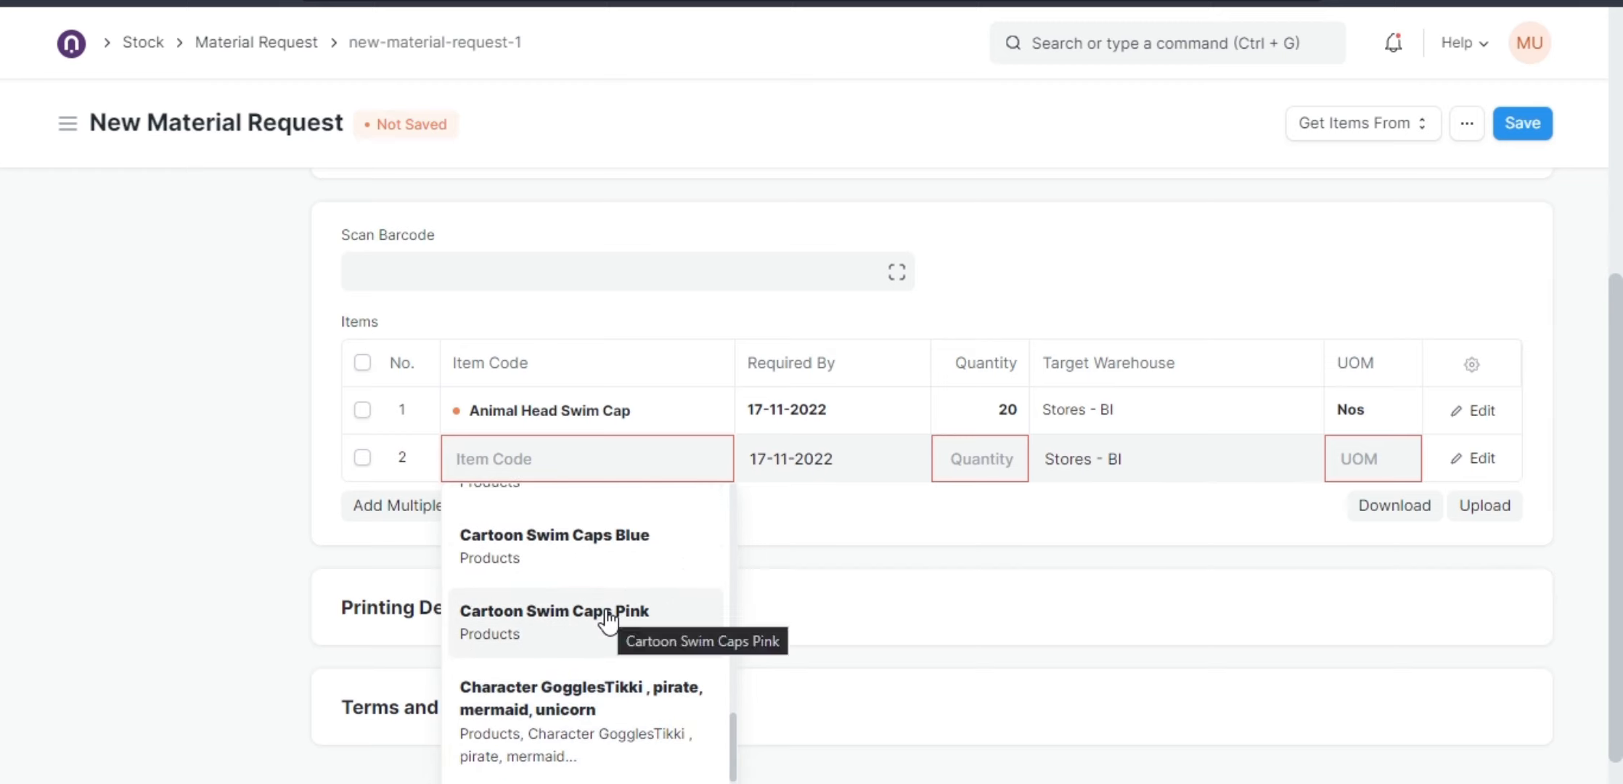
pyautogui.click(609, 622)
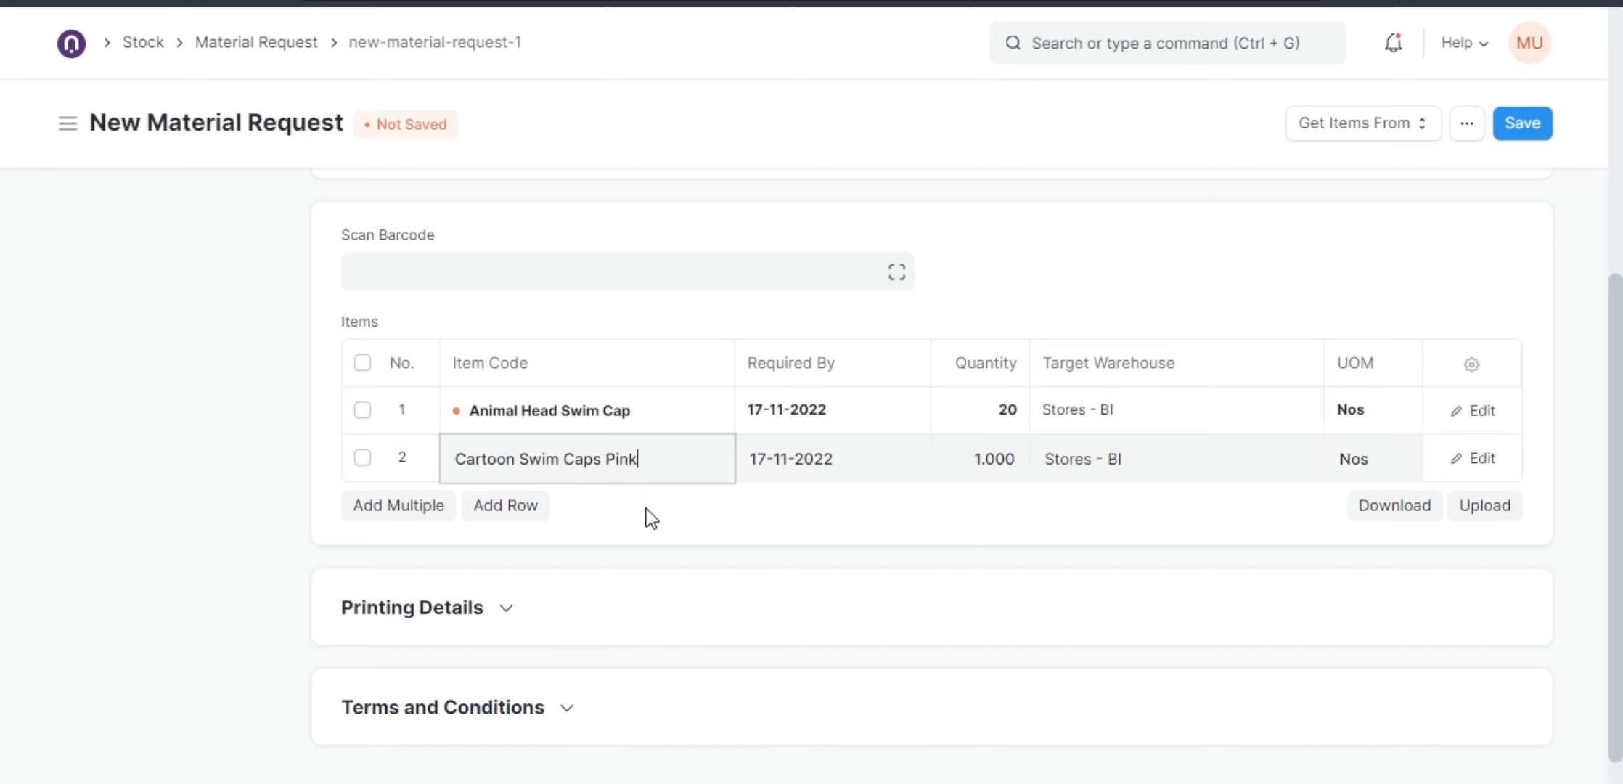
# Set the quantity of the Cartoon Swim Caps Pink row to 10
pyautogui.click(929, 462)
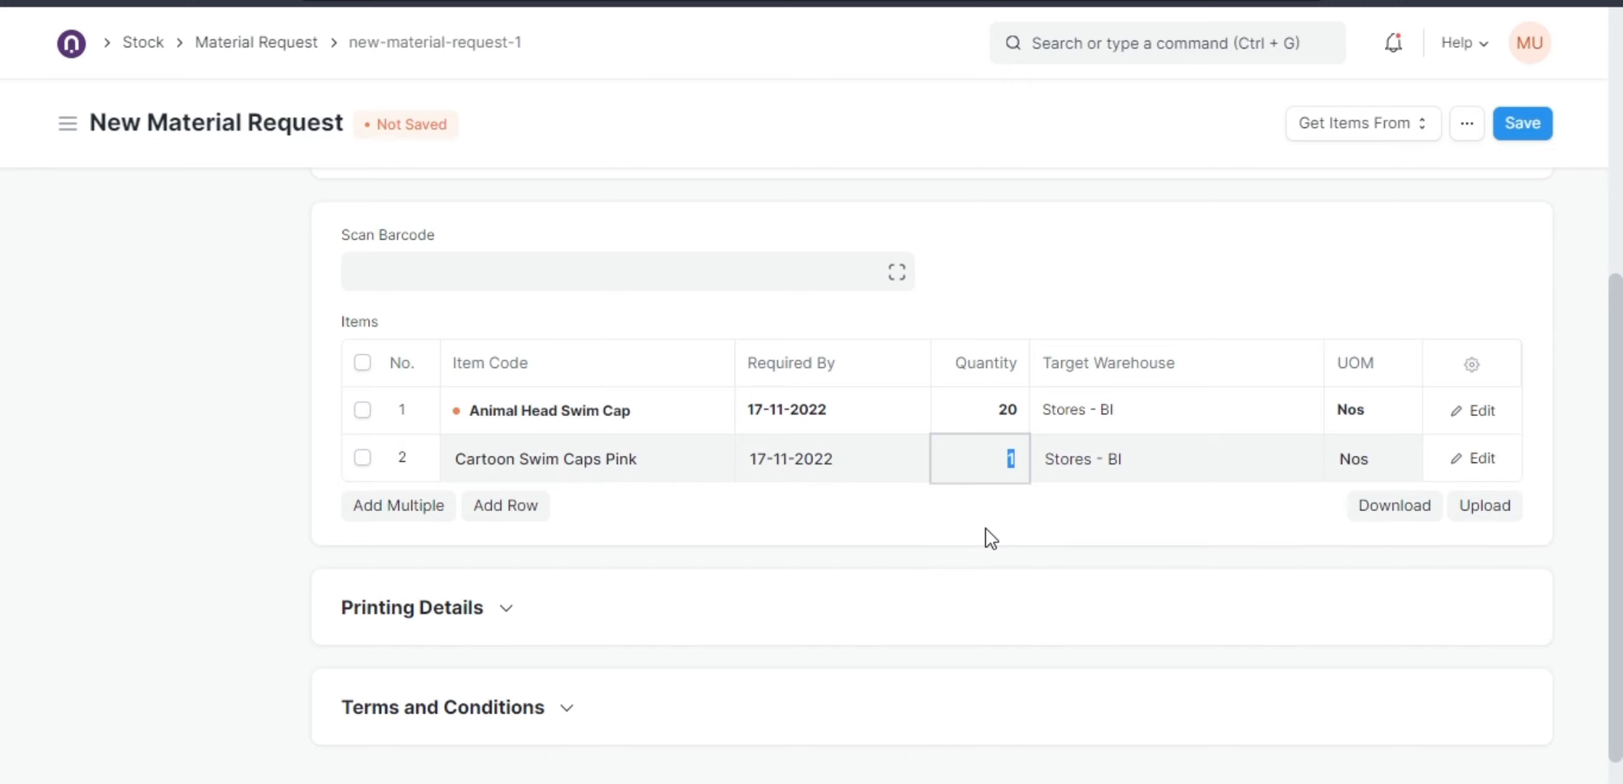
pyautogui.write('10')
pyautogui.click(1017, 528)
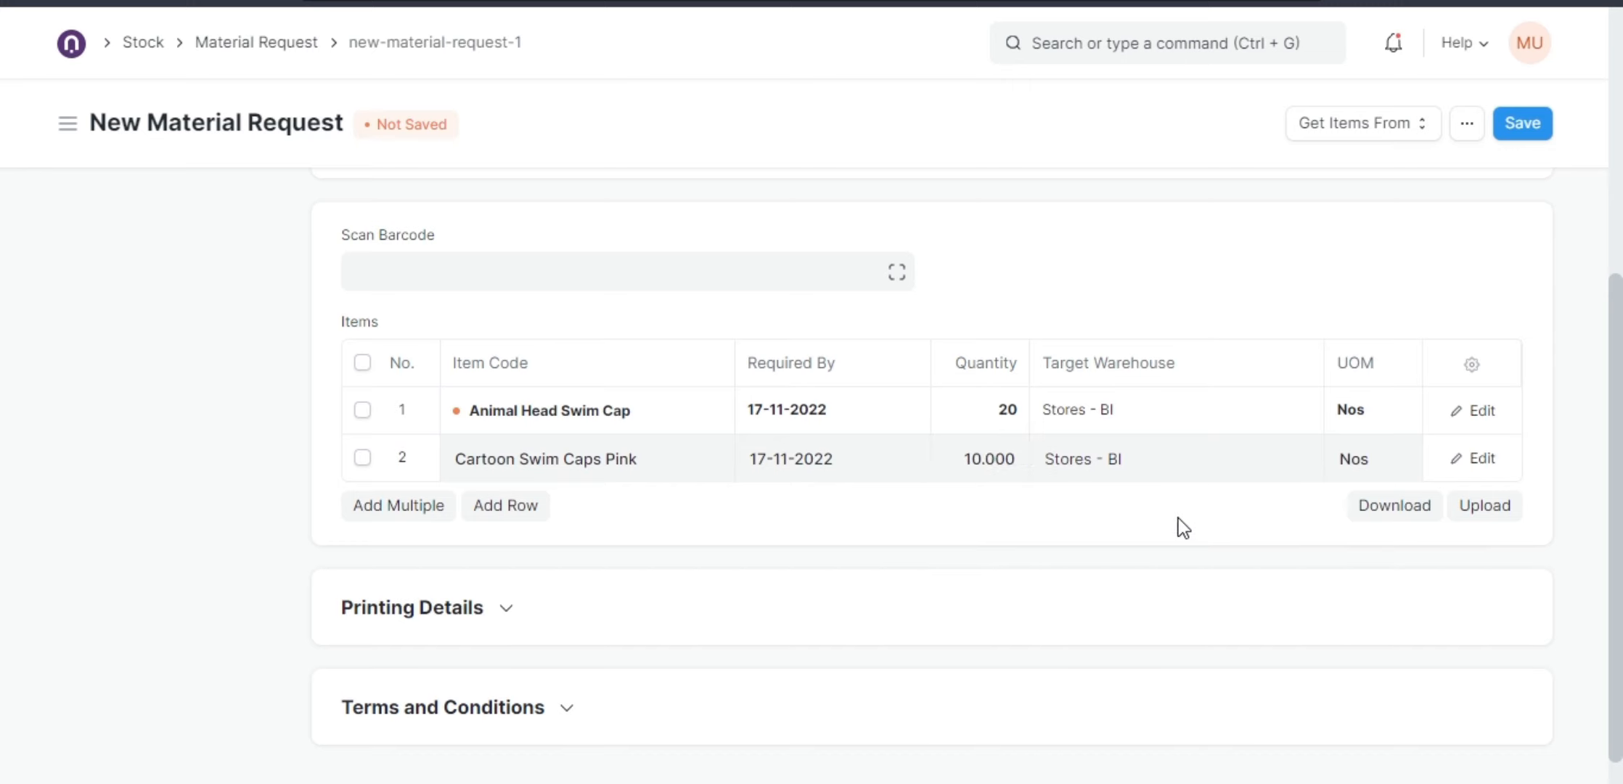
# Review the quantity and unit of measure of the Cartoon Swim Caps Pink row, plus the first row's quantity
pyautogui.click(1336, 472)
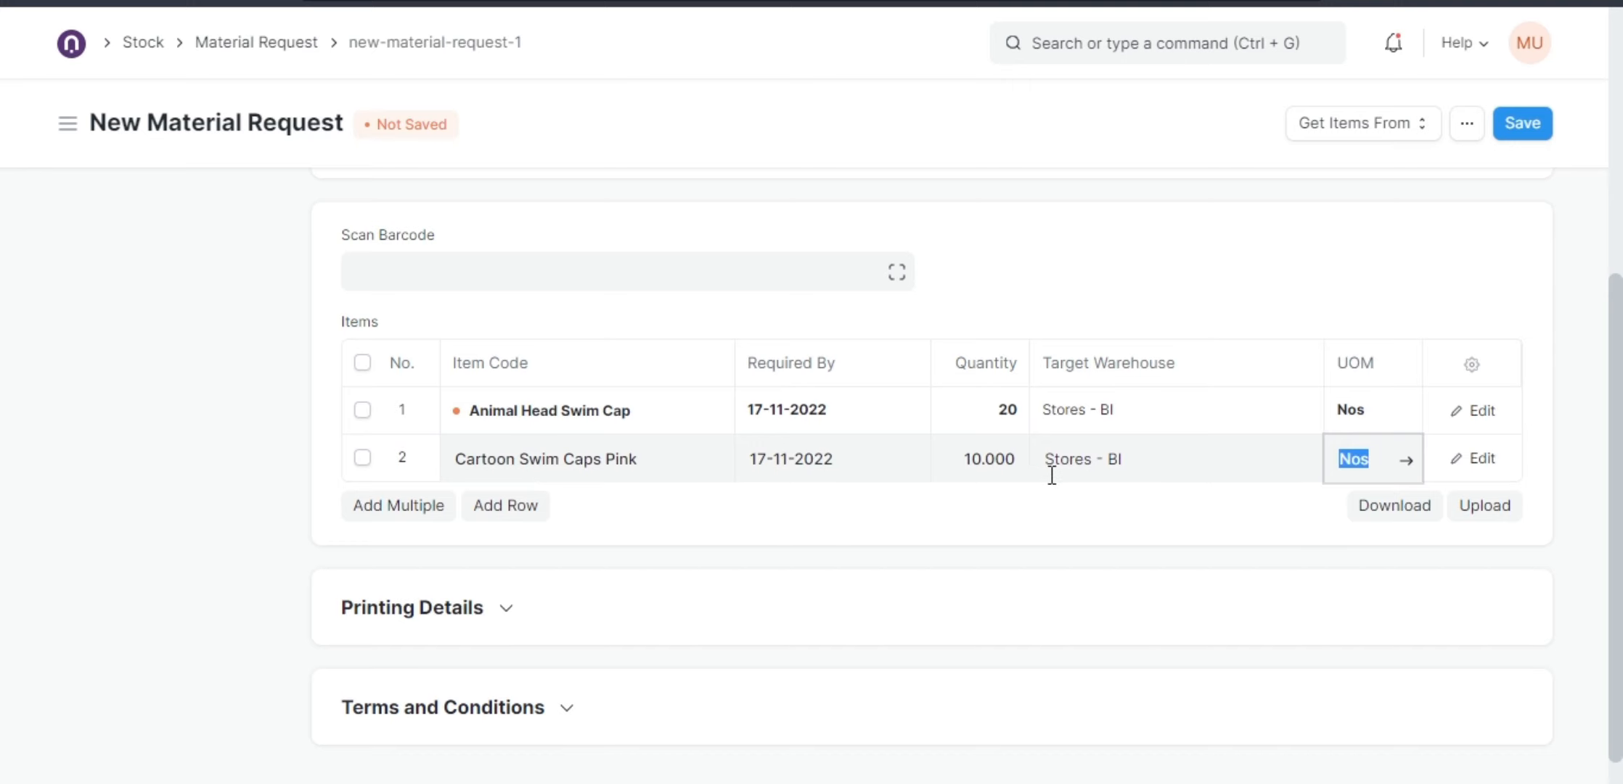
pyautogui.click(1006, 465)
pyautogui.click(1352, 470)
pyautogui.click(1011, 461)
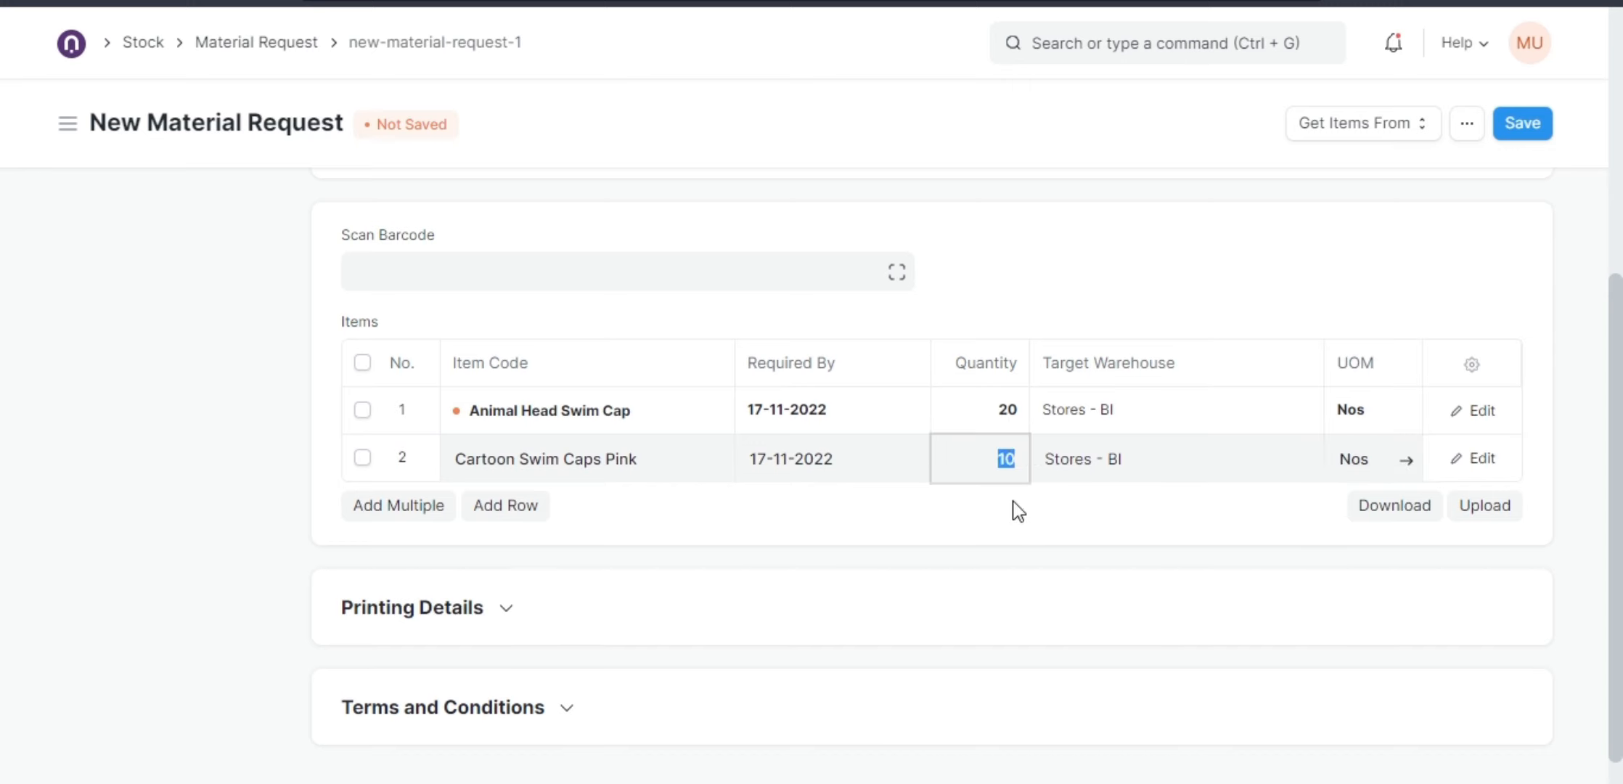
pyautogui.click(1361, 470)
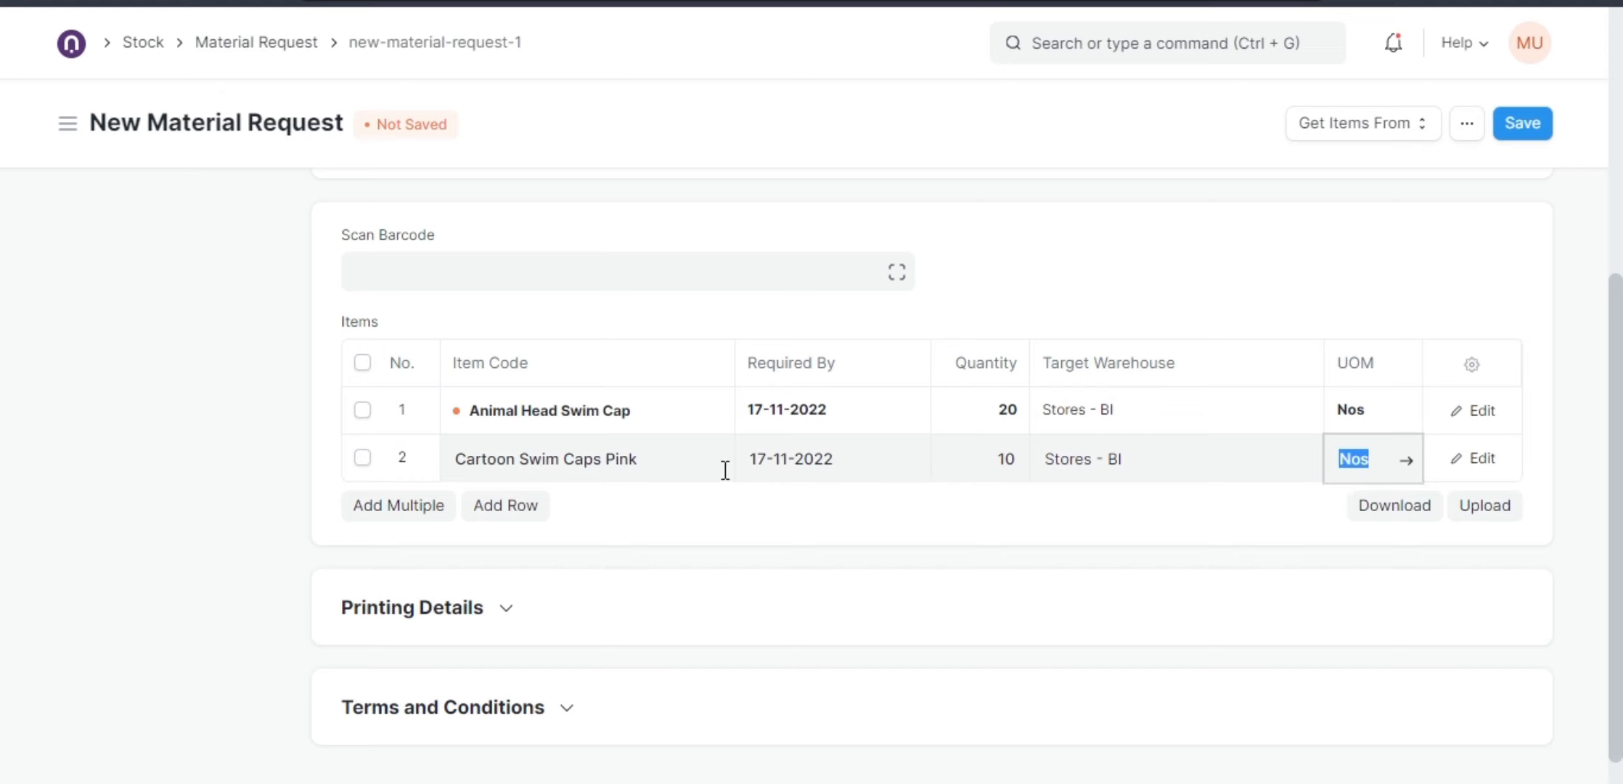
pyautogui.click(987, 465)
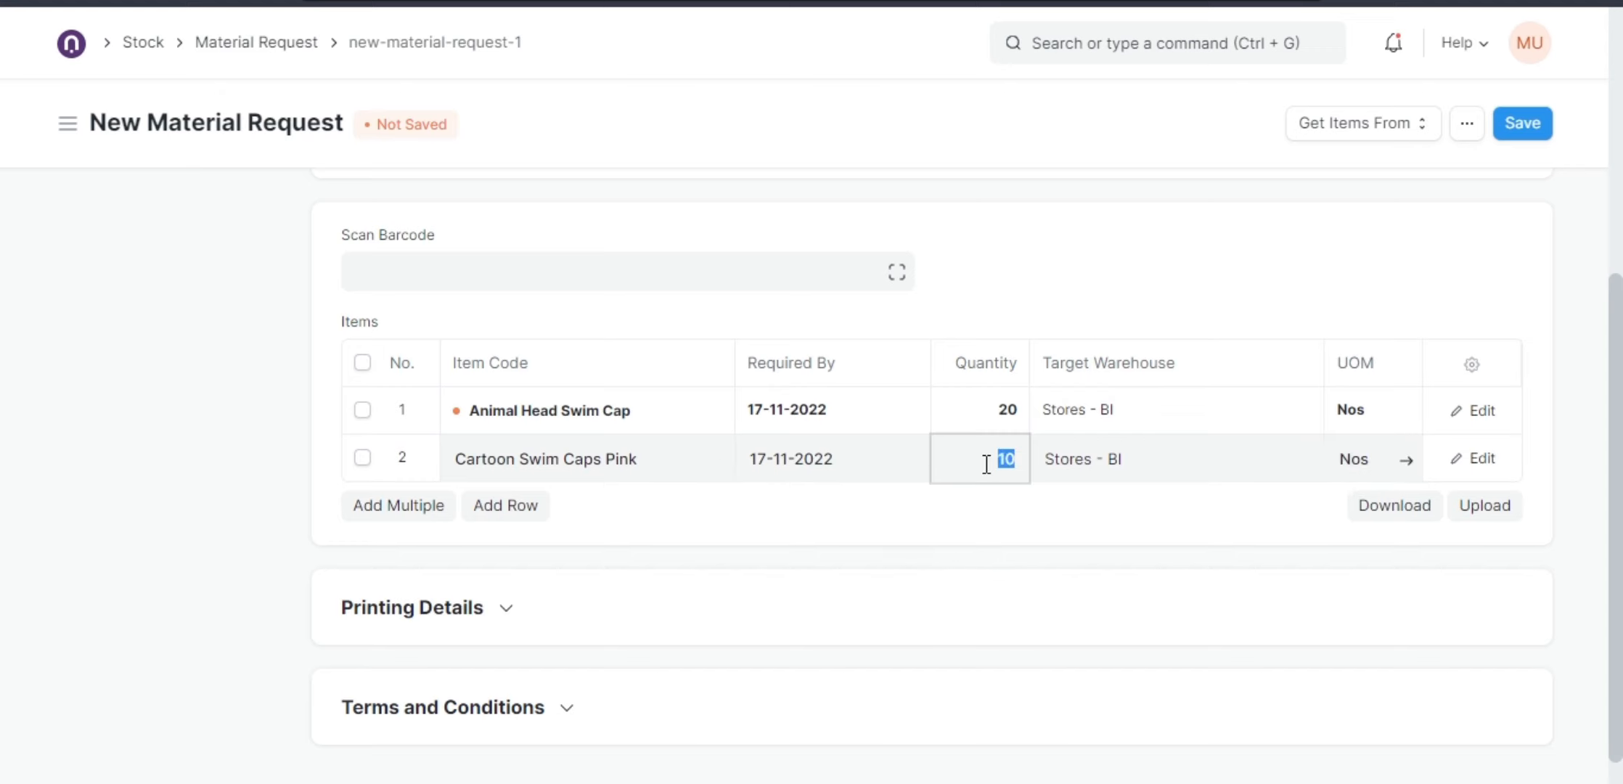
pyautogui.click(996, 418)
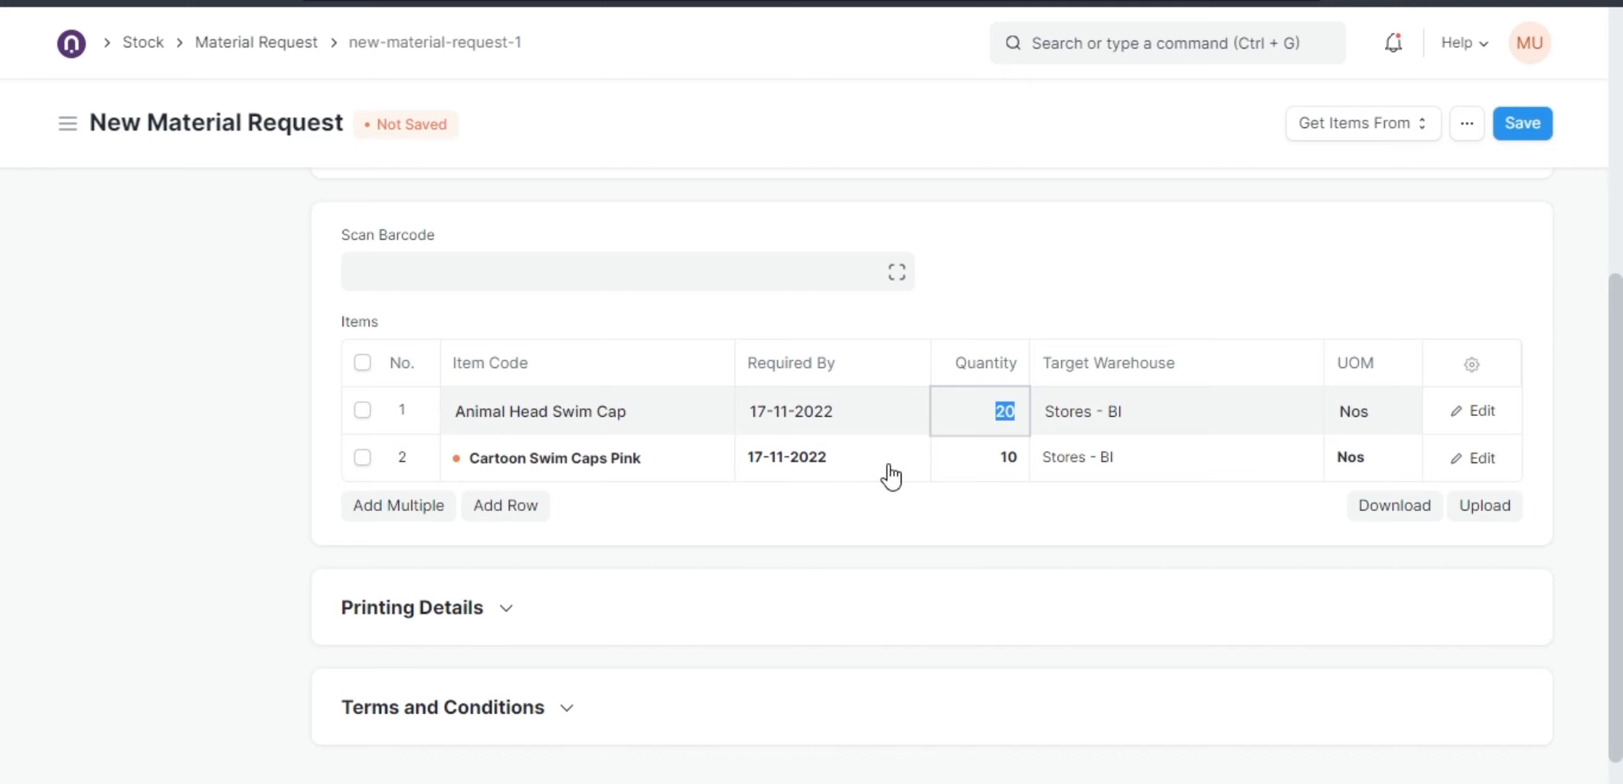
# Set the required-by date of the Cartoon Swim Caps Pink row to 18-11-2022
pyautogui.click(859, 454)
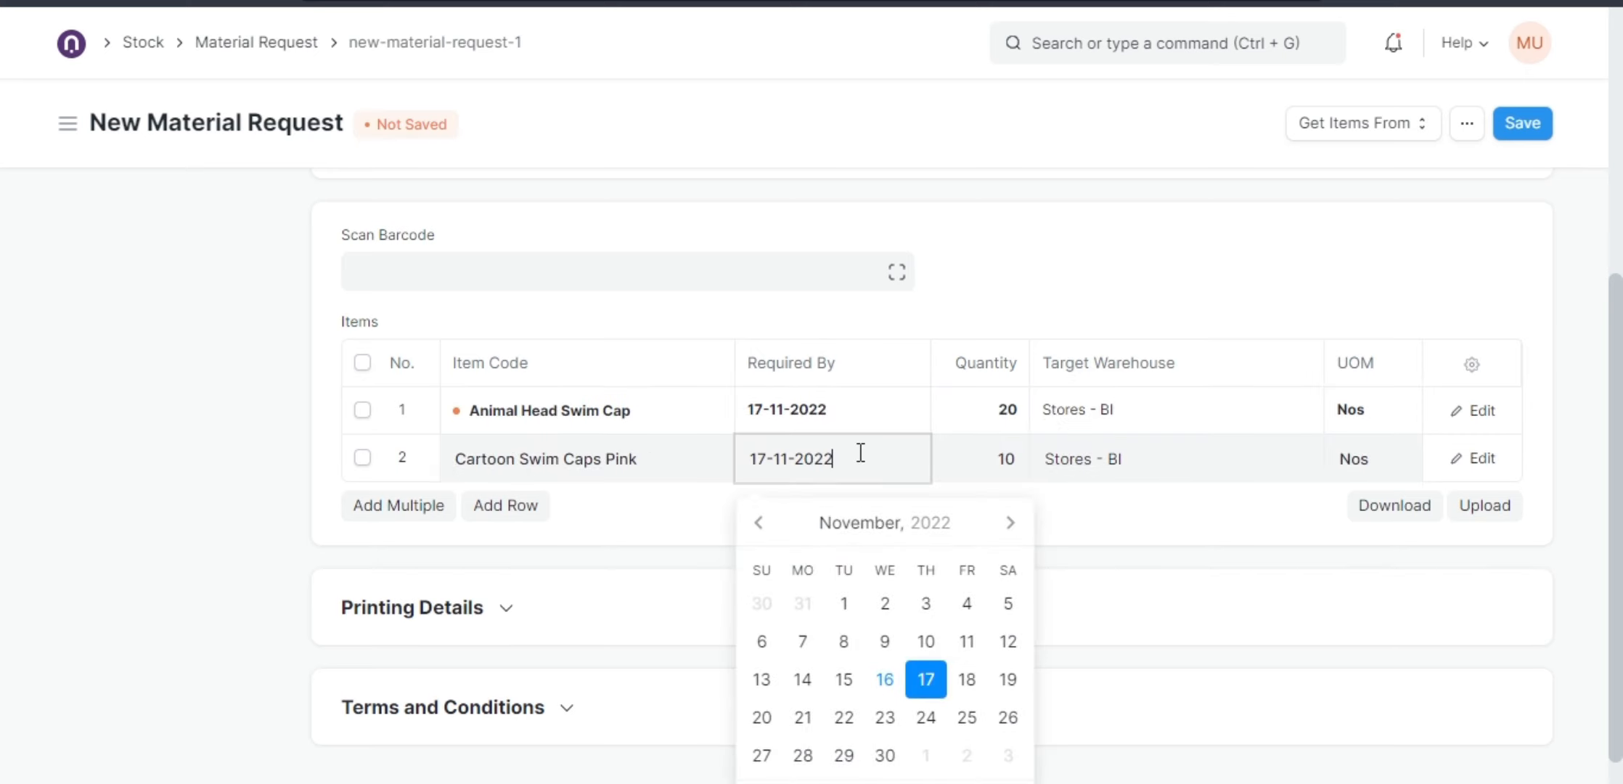
pyautogui.scroll(-1, 860, 453)
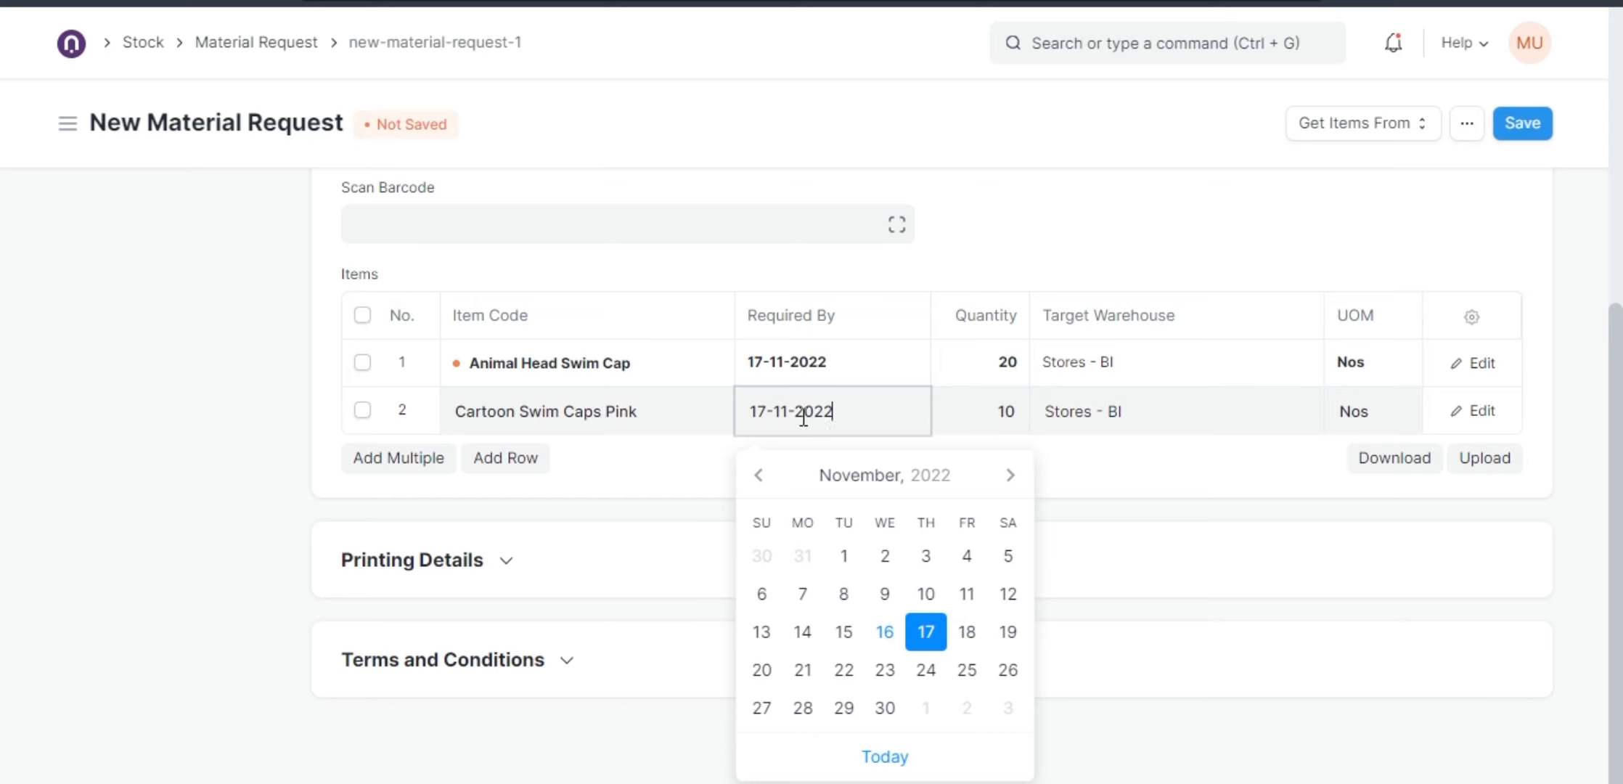
pyautogui.click(961, 641)
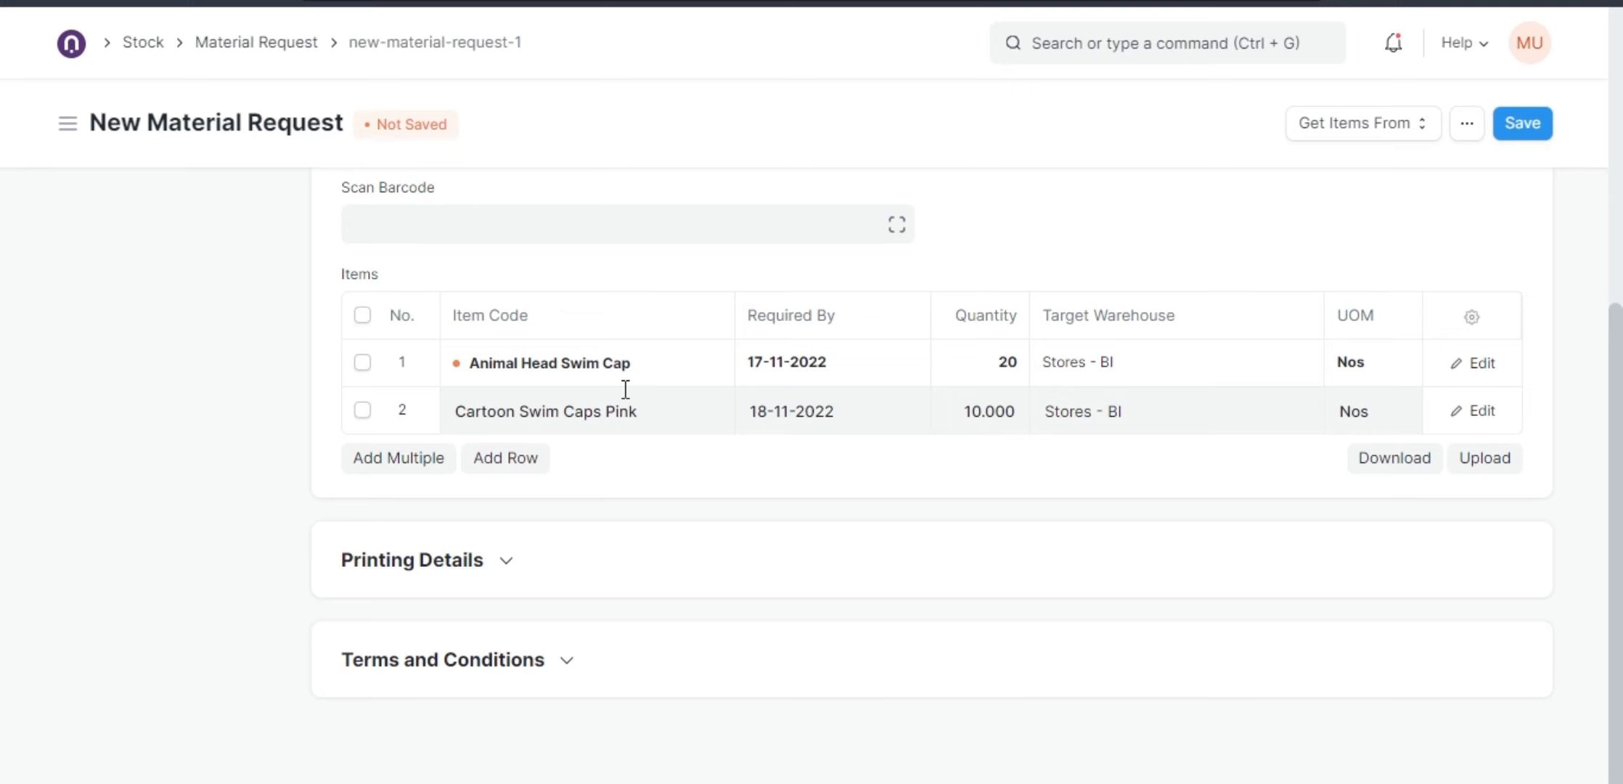
# Review the required-by dates of both item rows and the request-level required-by date field
pyautogui.click(778, 416)
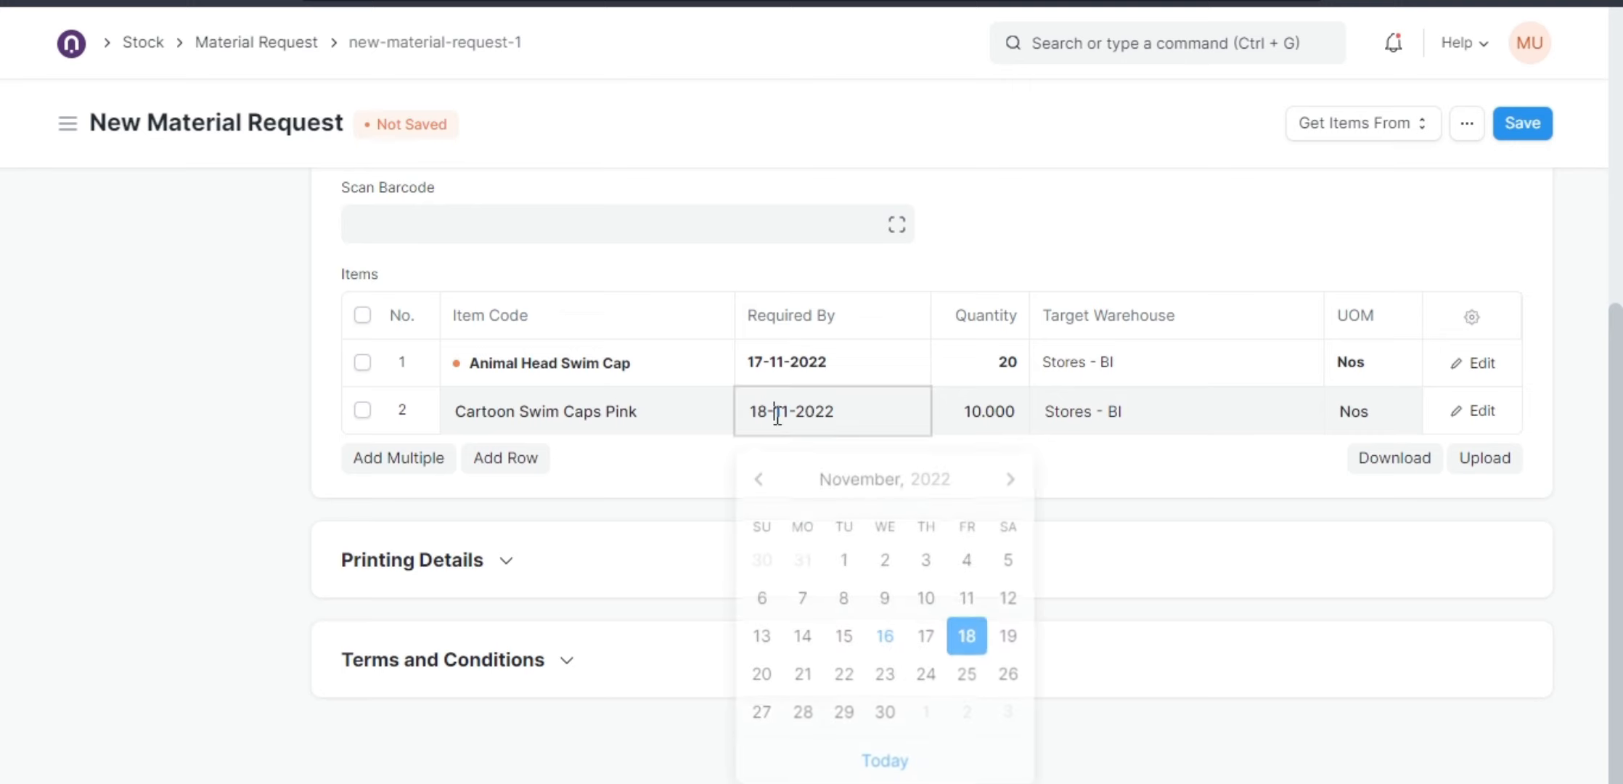
pyautogui.click(981, 374)
pyautogui.click(804, 364)
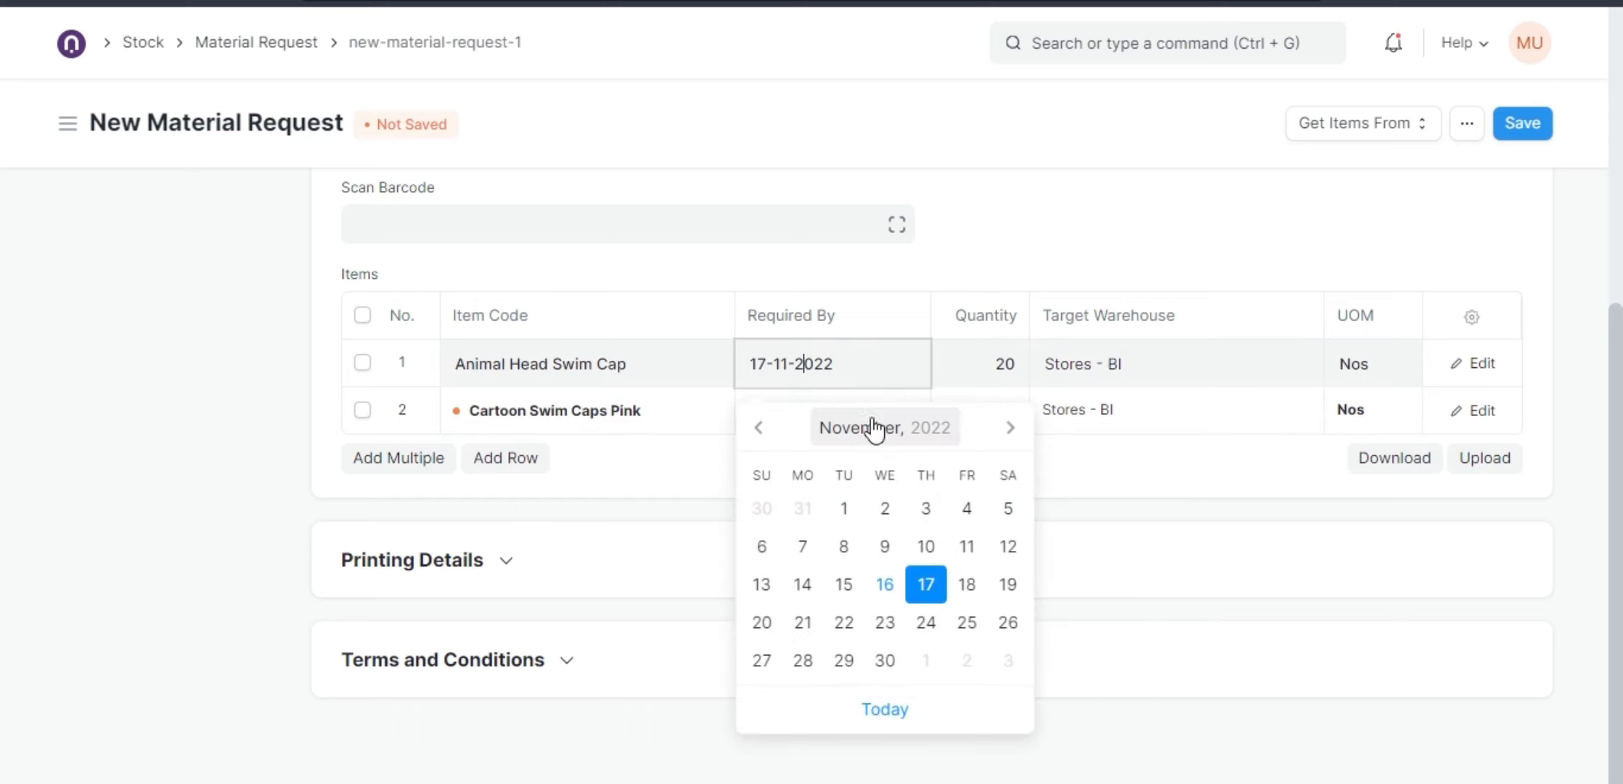
pyautogui.scroll(5, 848, 344)
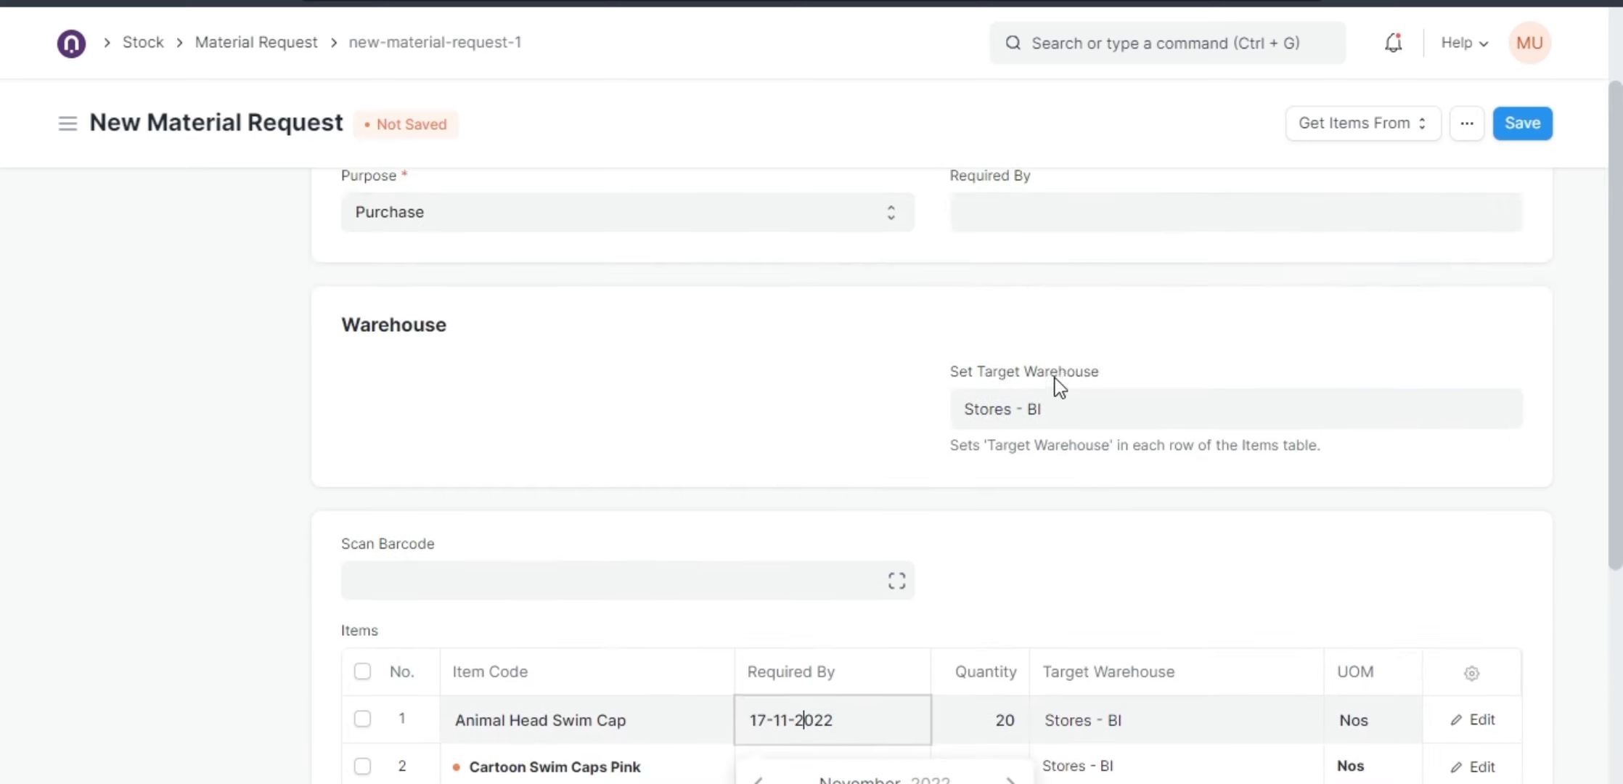
pyautogui.scroll(2, 1025, 280)
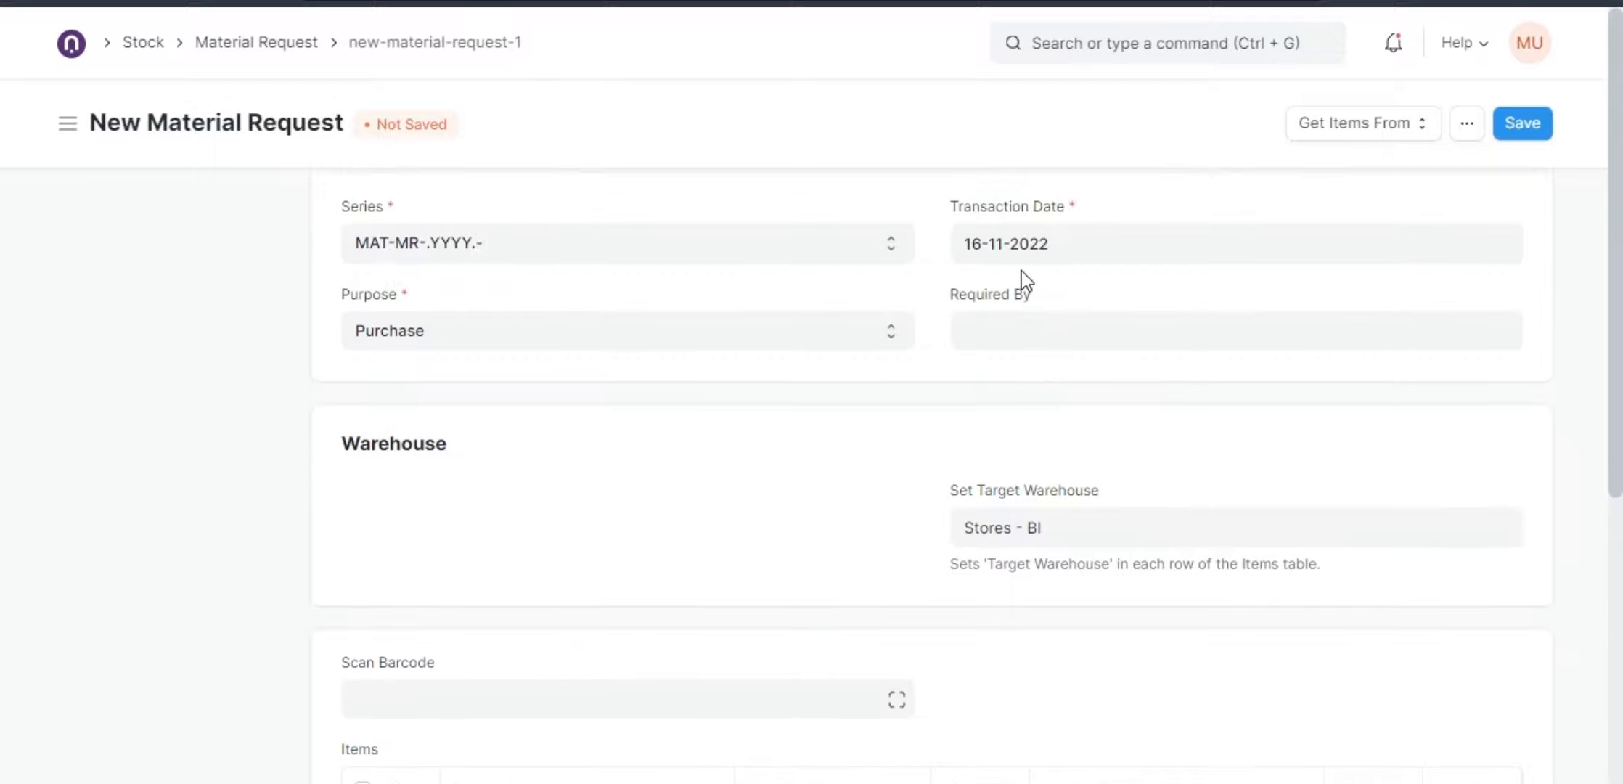
pyautogui.click(1021, 328)
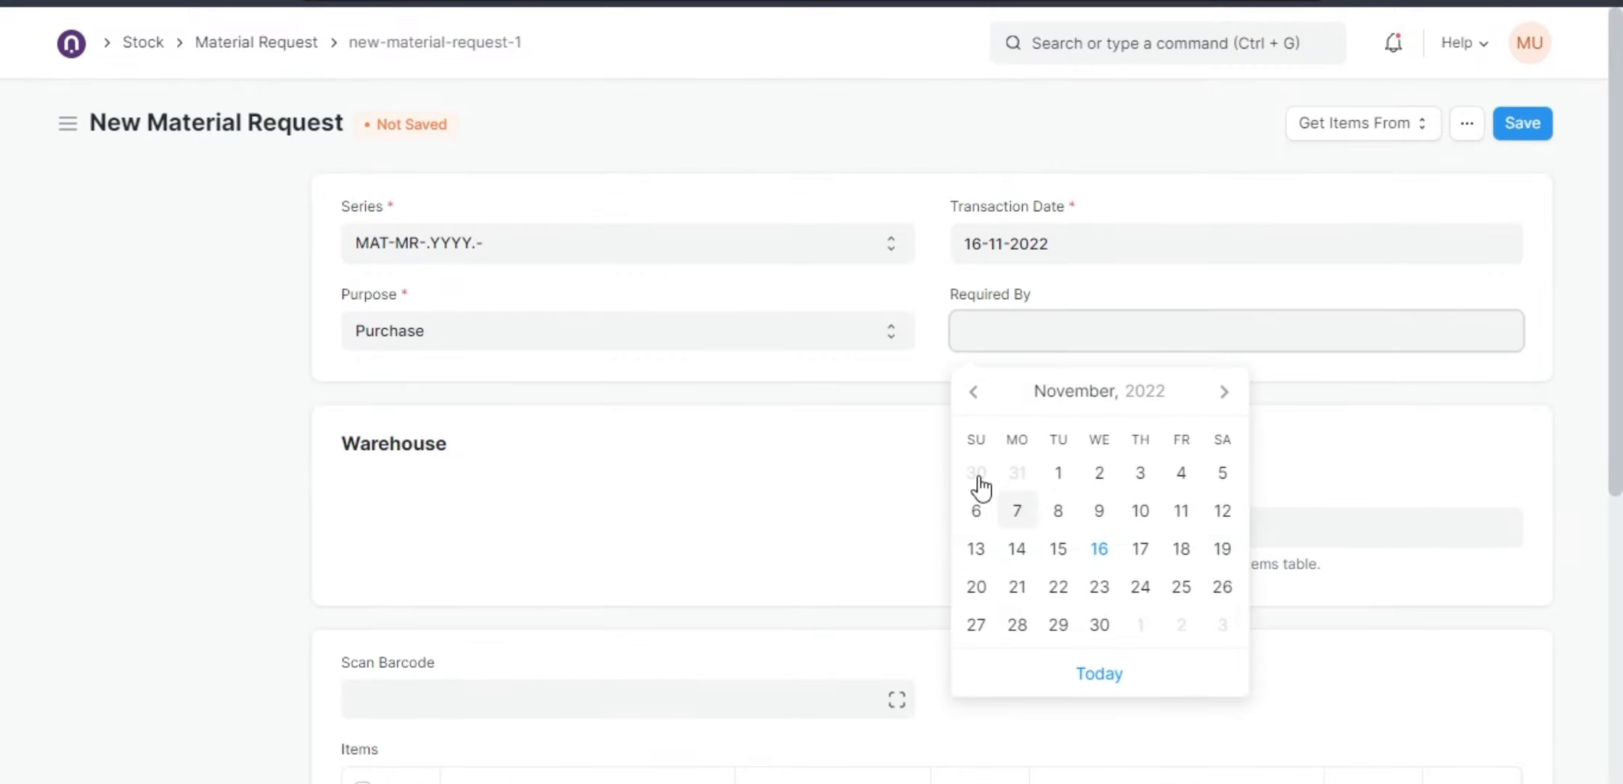
pyautogui.click(914, 446)
pyautogui.scroll(-8, 922, 461)
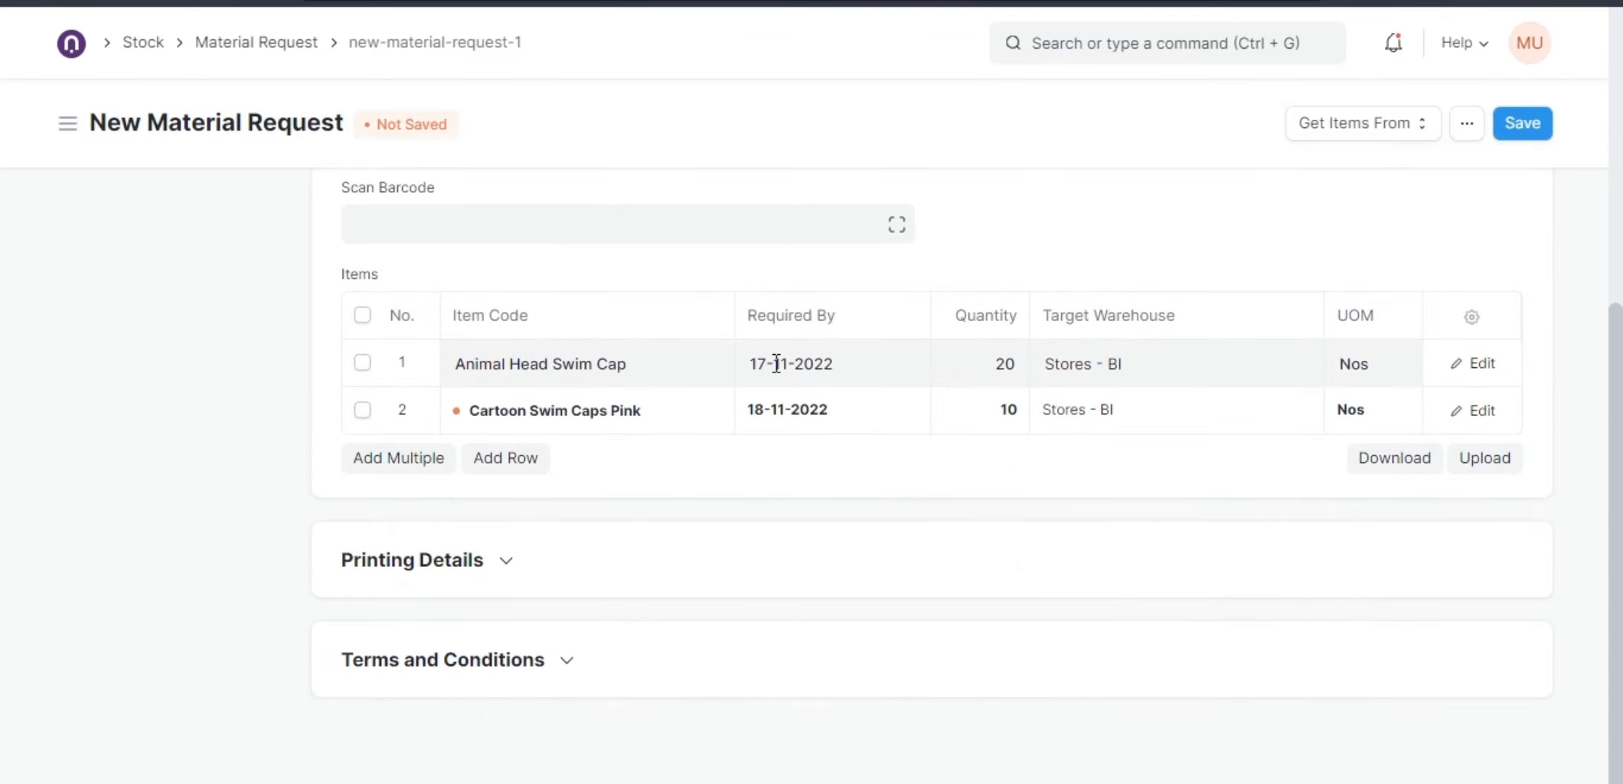
pyautogui.scroll(6, 853, 451)
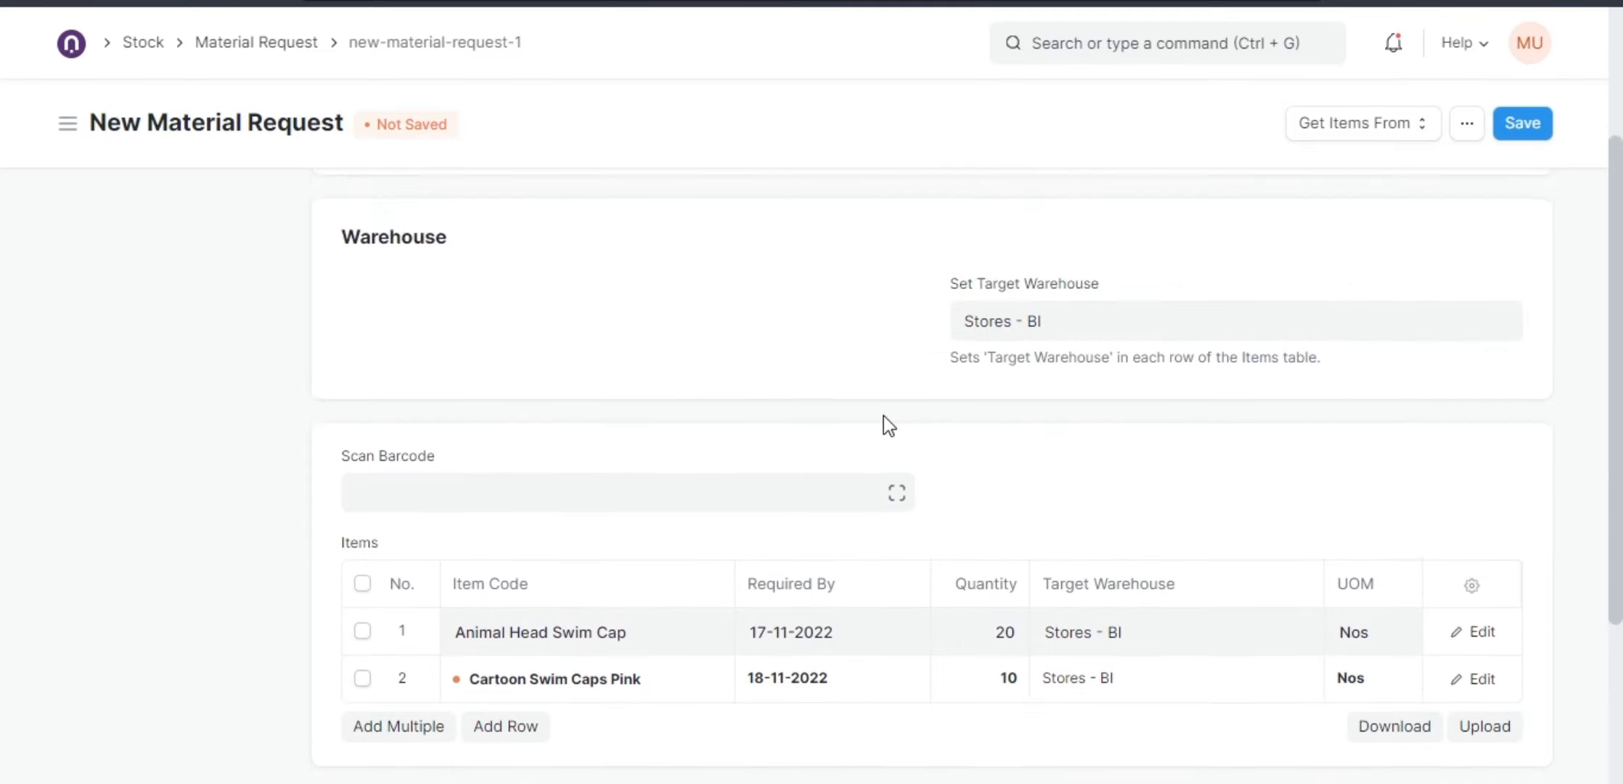
pyautogui.scroll(-6, 896, 439)
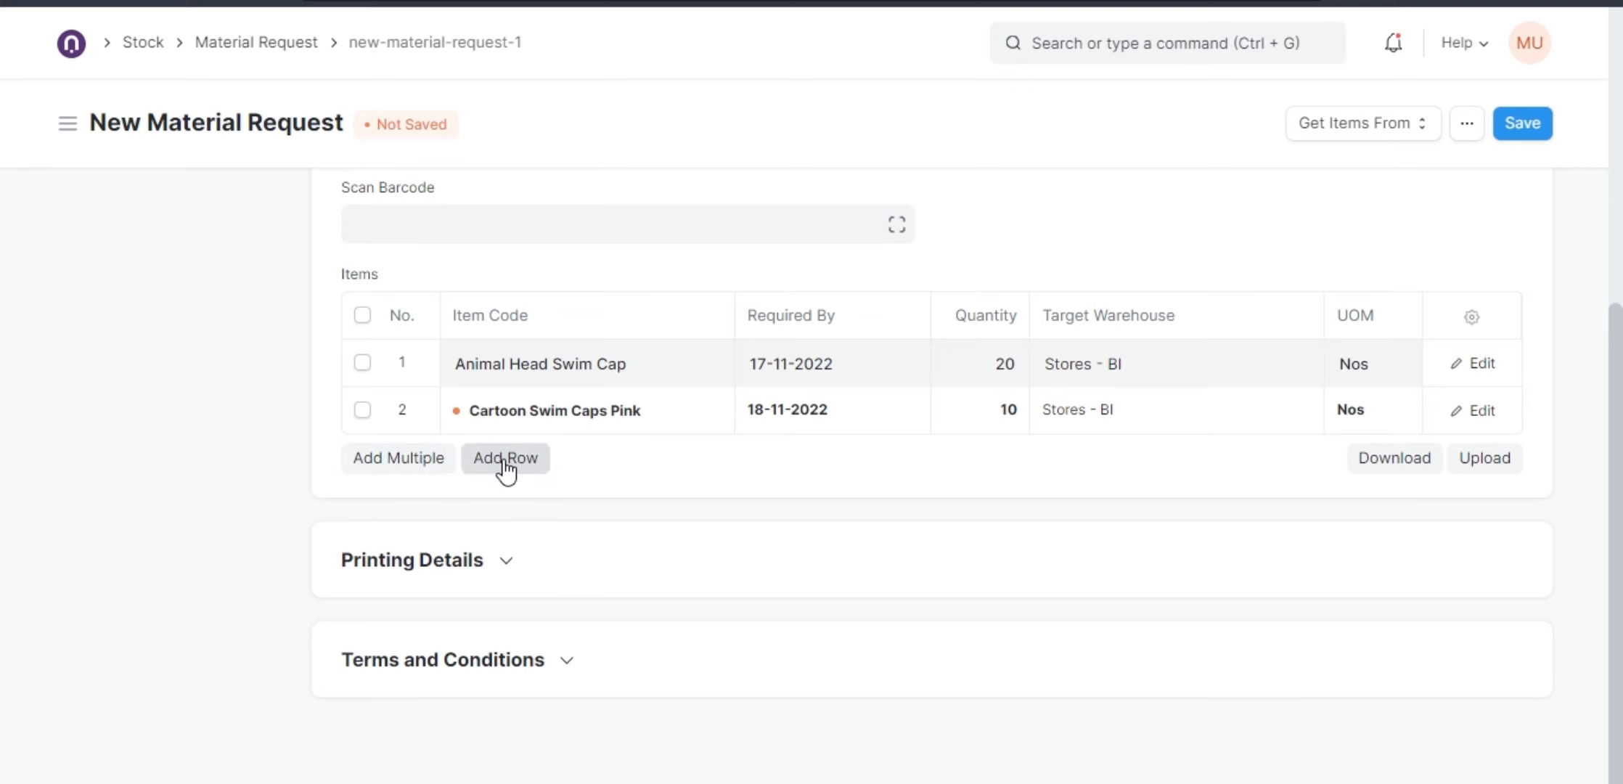
# Add Al Rabie Orange Juice 125 ml with a quantity of 6 to the items table using the multiple-item selection
pyautogui.click(395, 458)
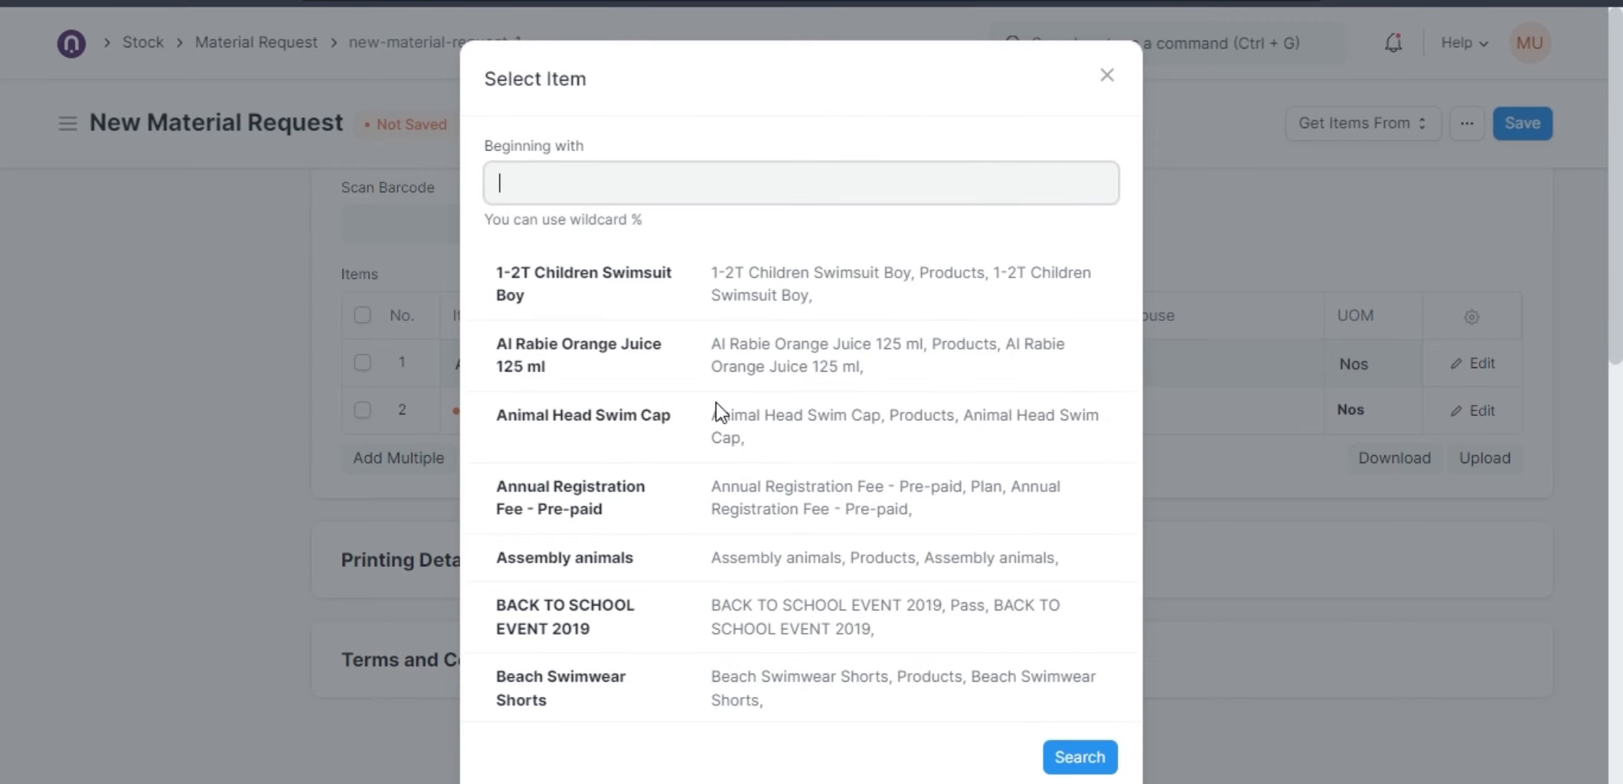
pyautogui.scroll(-5, 610, 397)
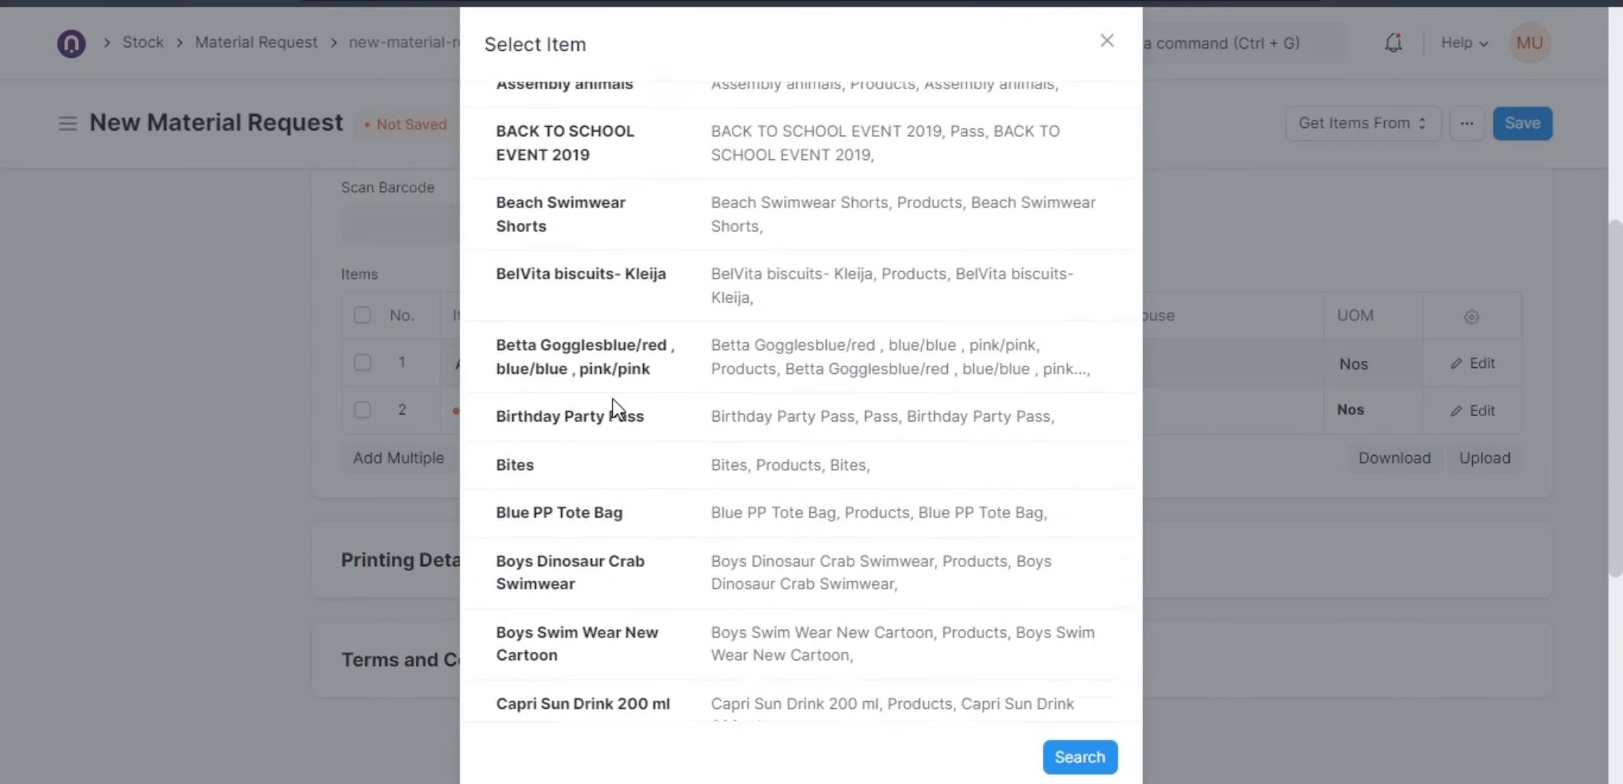
pyautogui.scroll(-5, 592, 374)
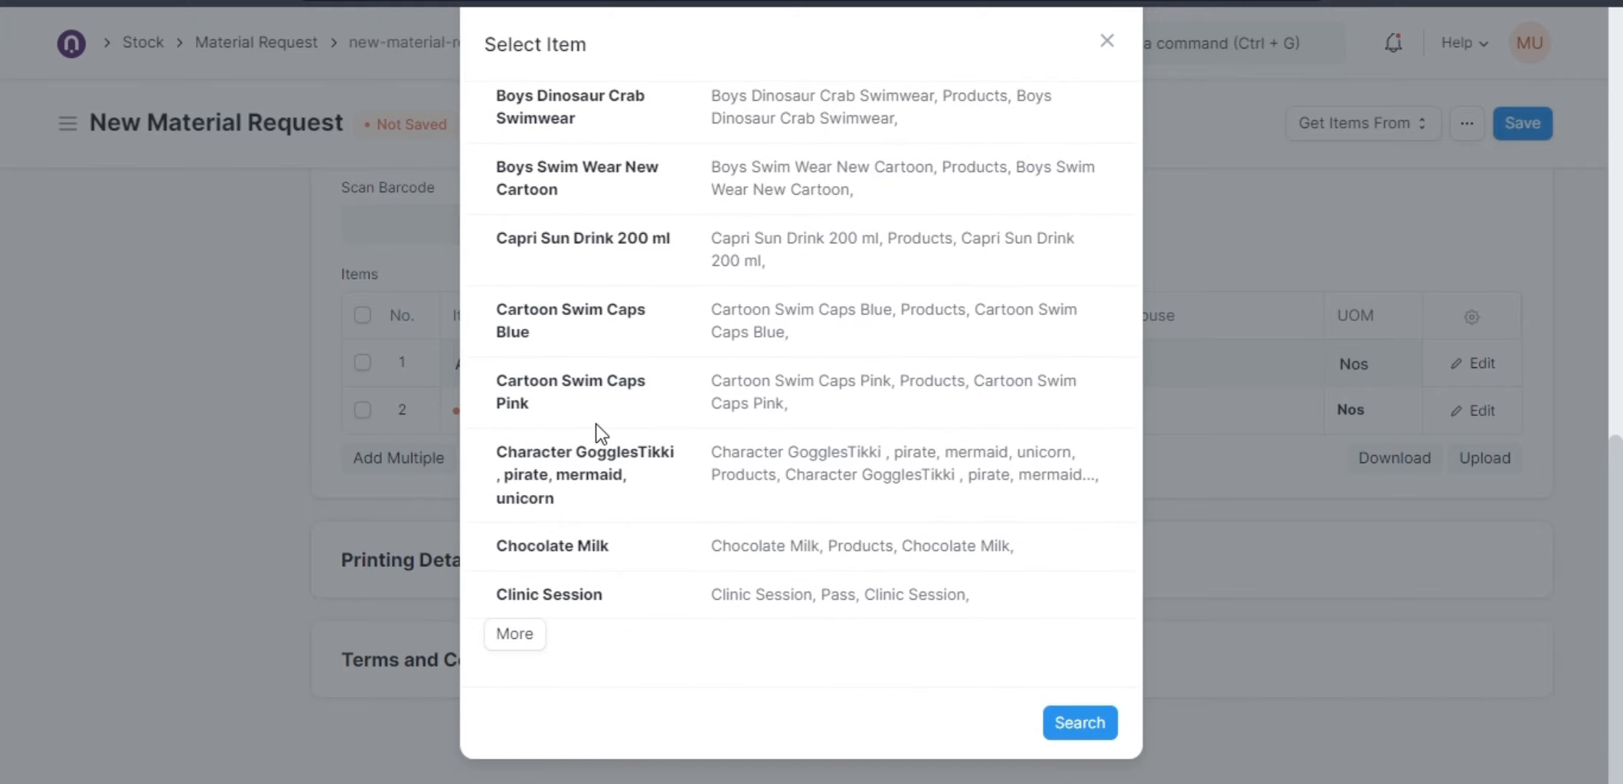
pyautogui.click(527, 636)
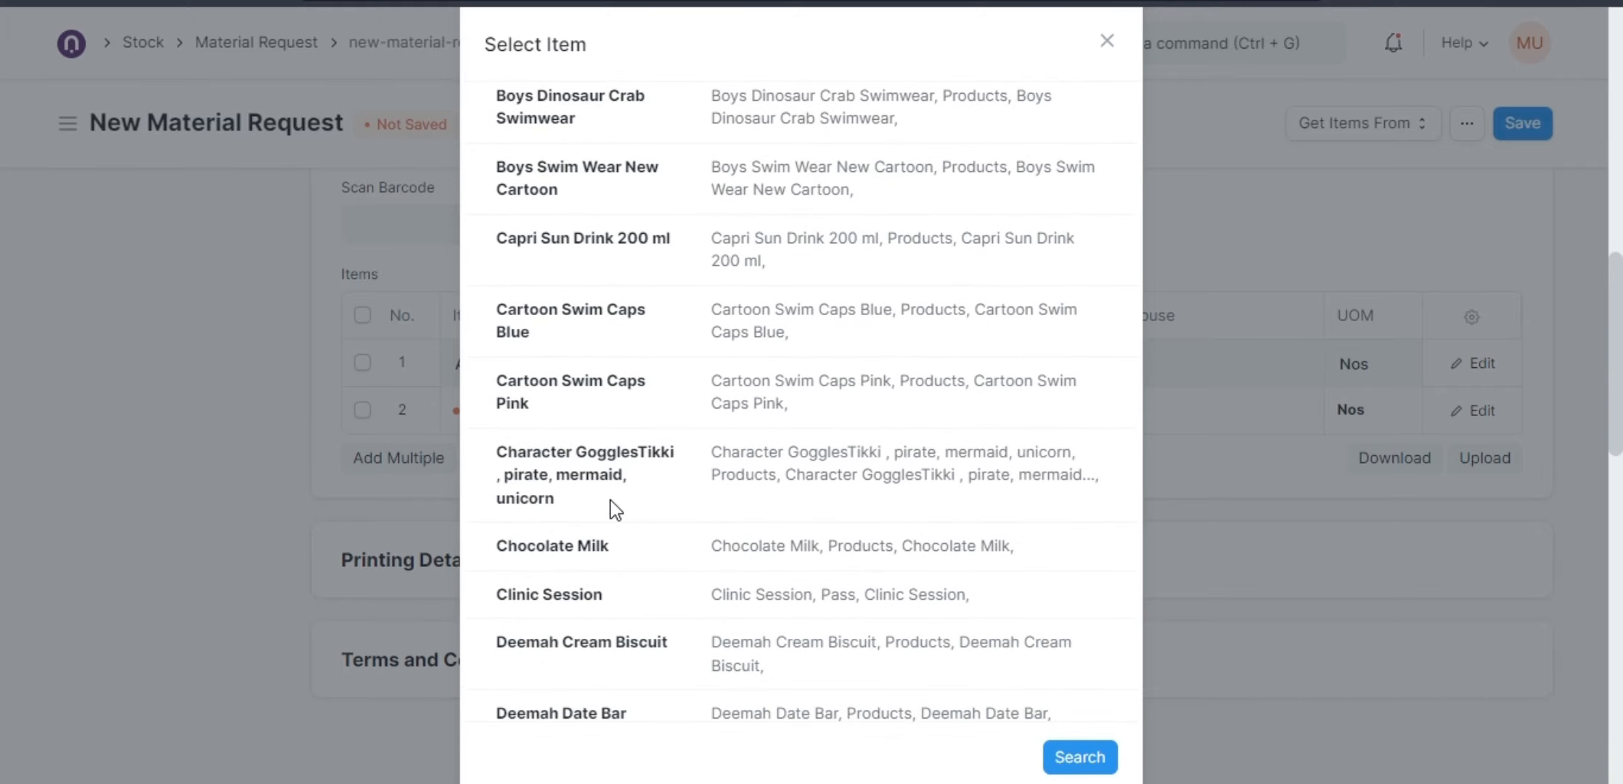
pyautogui.scroll(15, 608, 489)
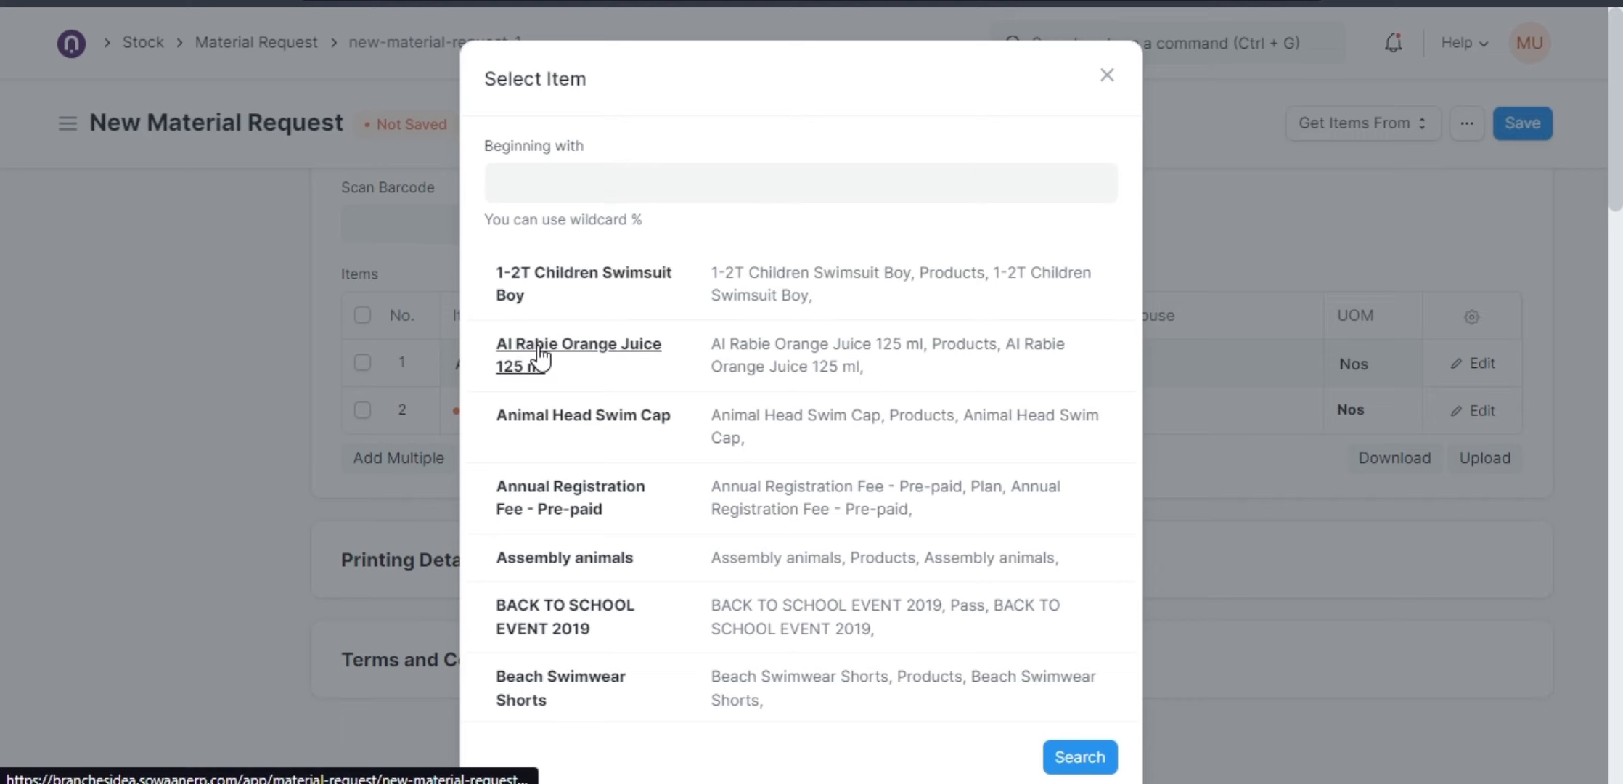
pyautogui.click(525, 363)
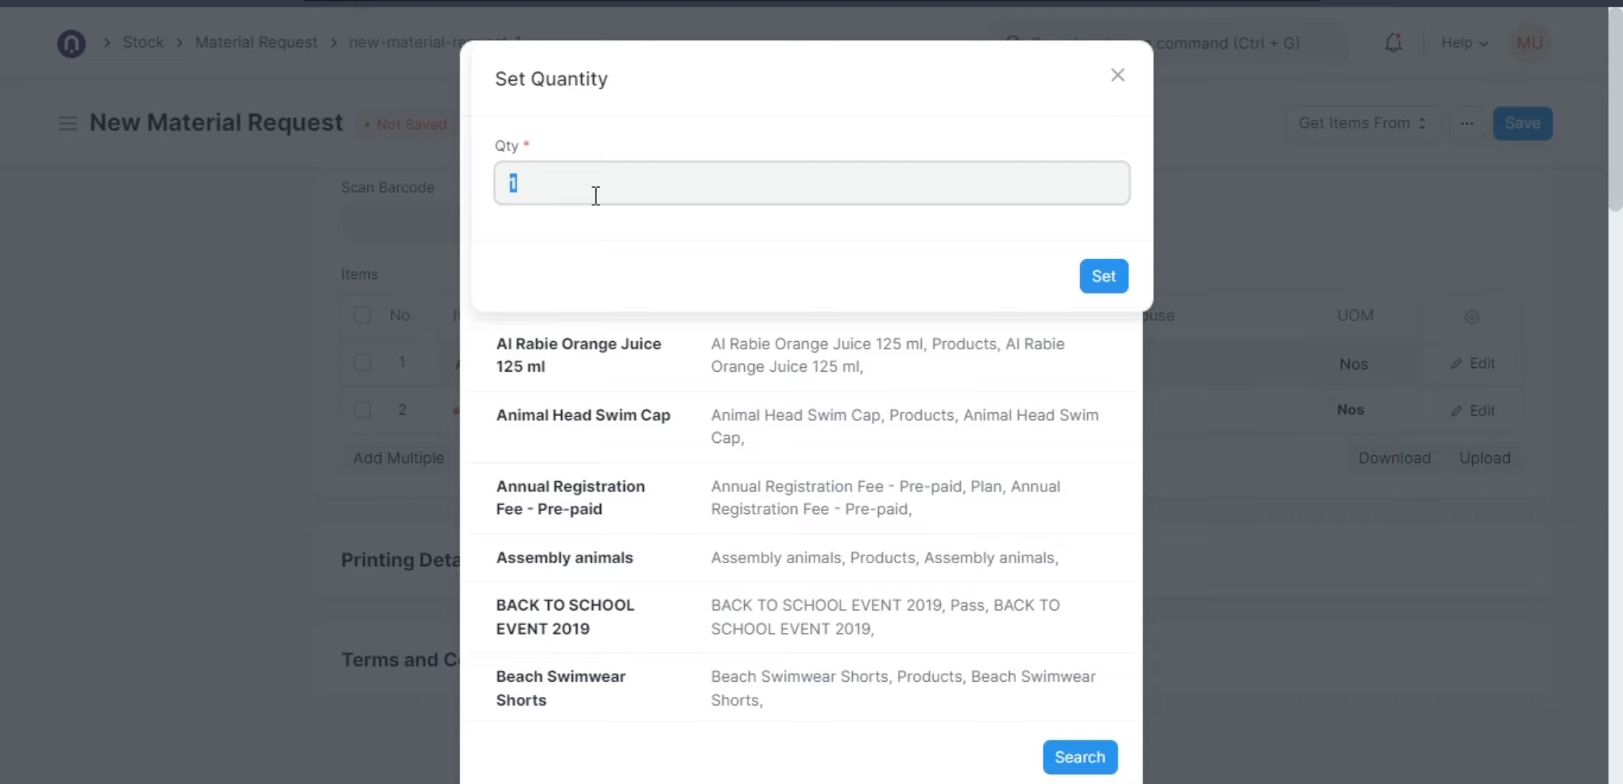
pyautogui.click(1105, 283)
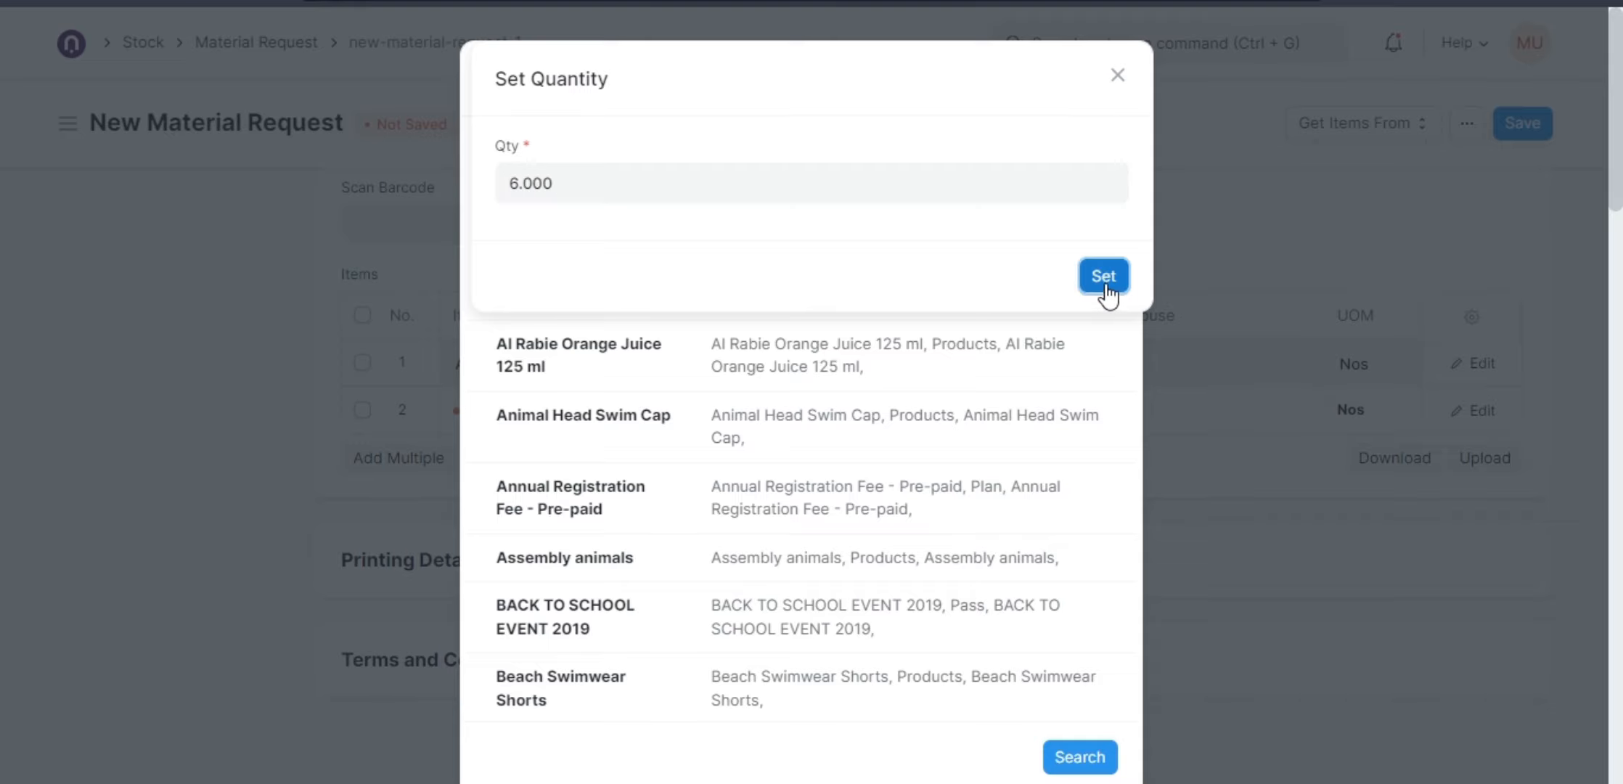
pyautogui.click(1100, 76)
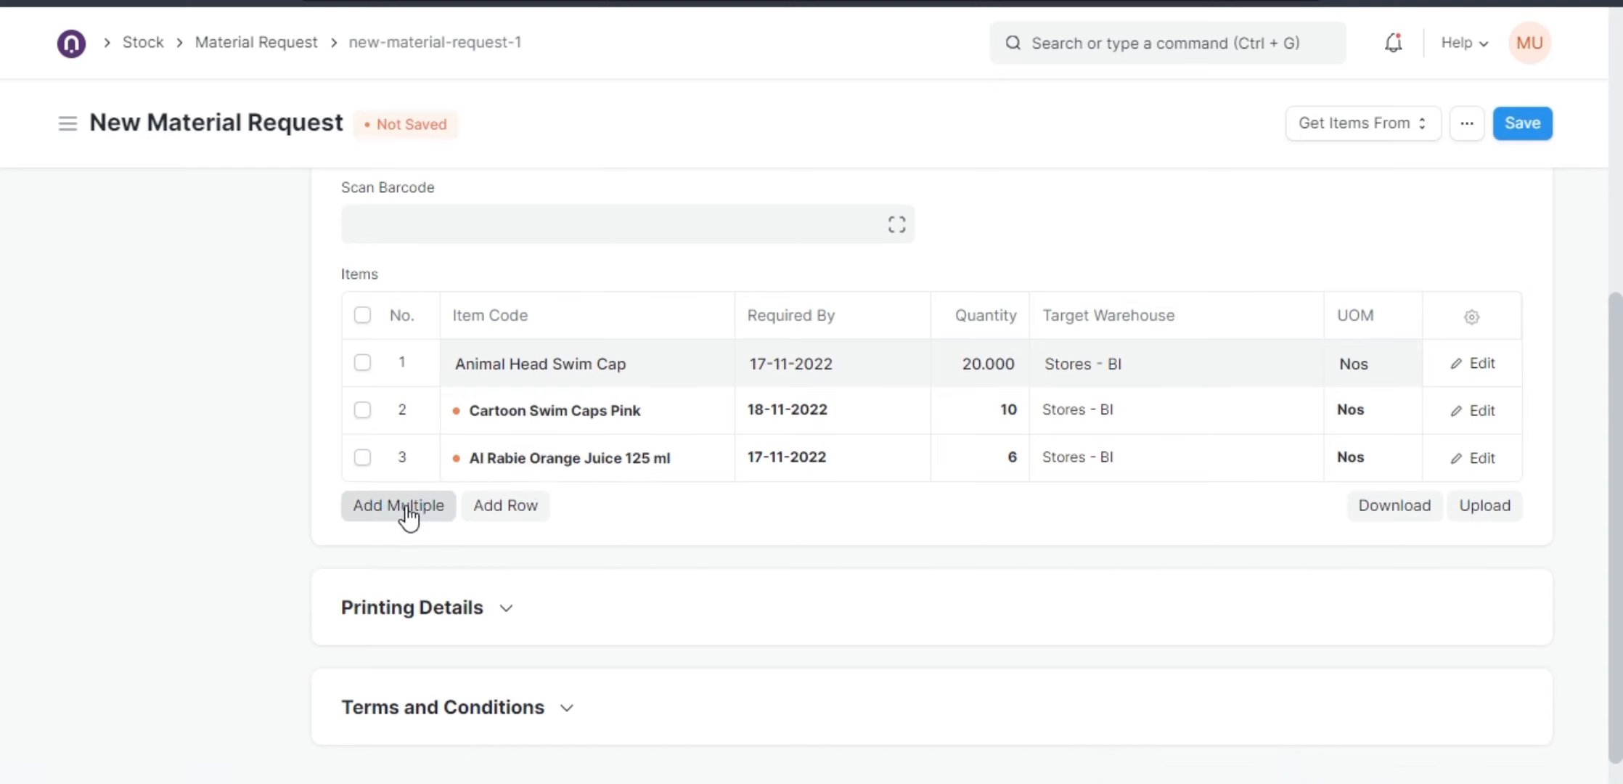
pyautogui.scroll(-1, 1098, 510)
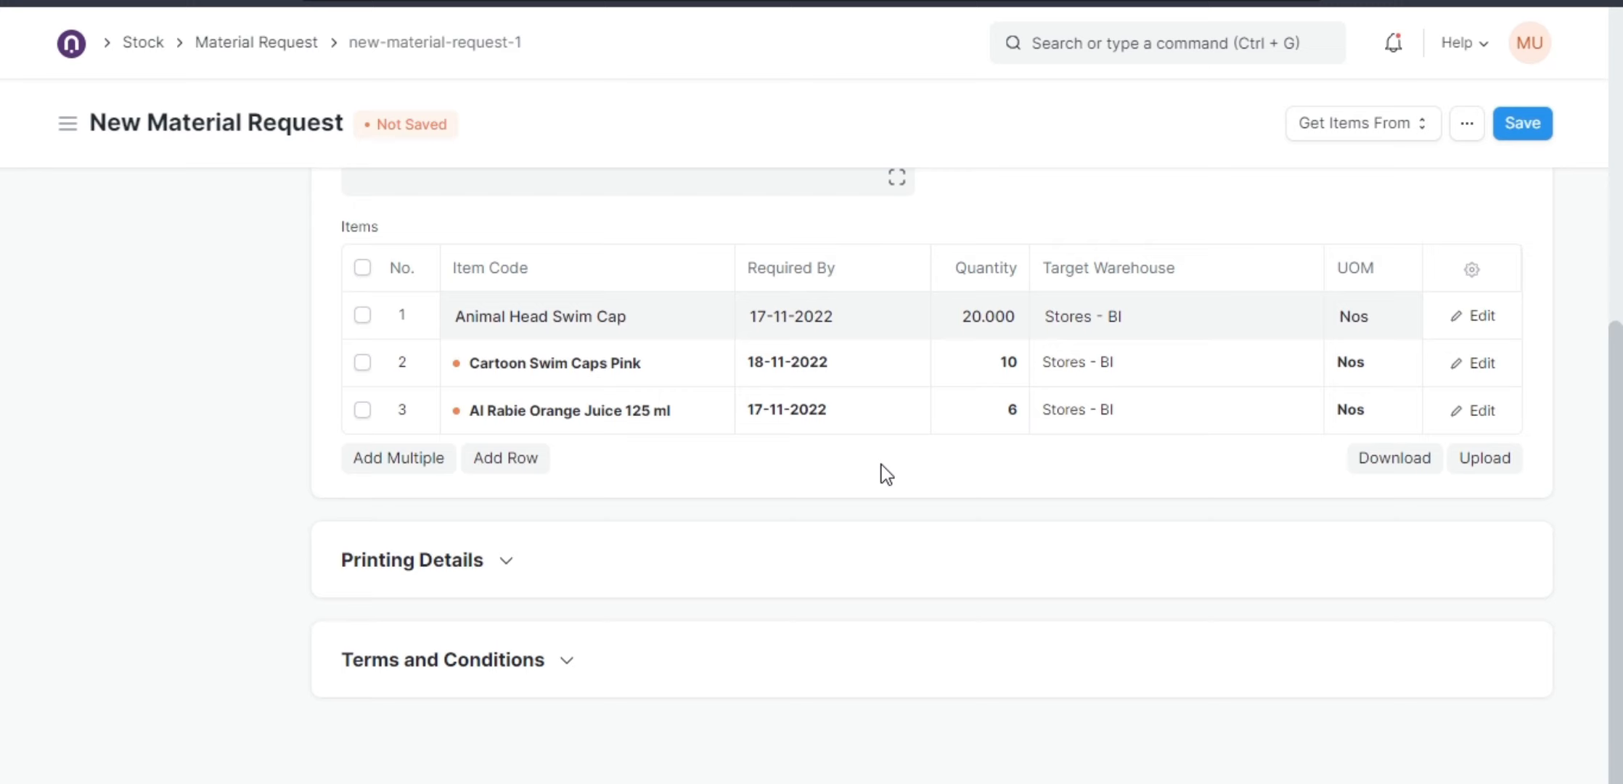
pyautogui.click(1434, 475)
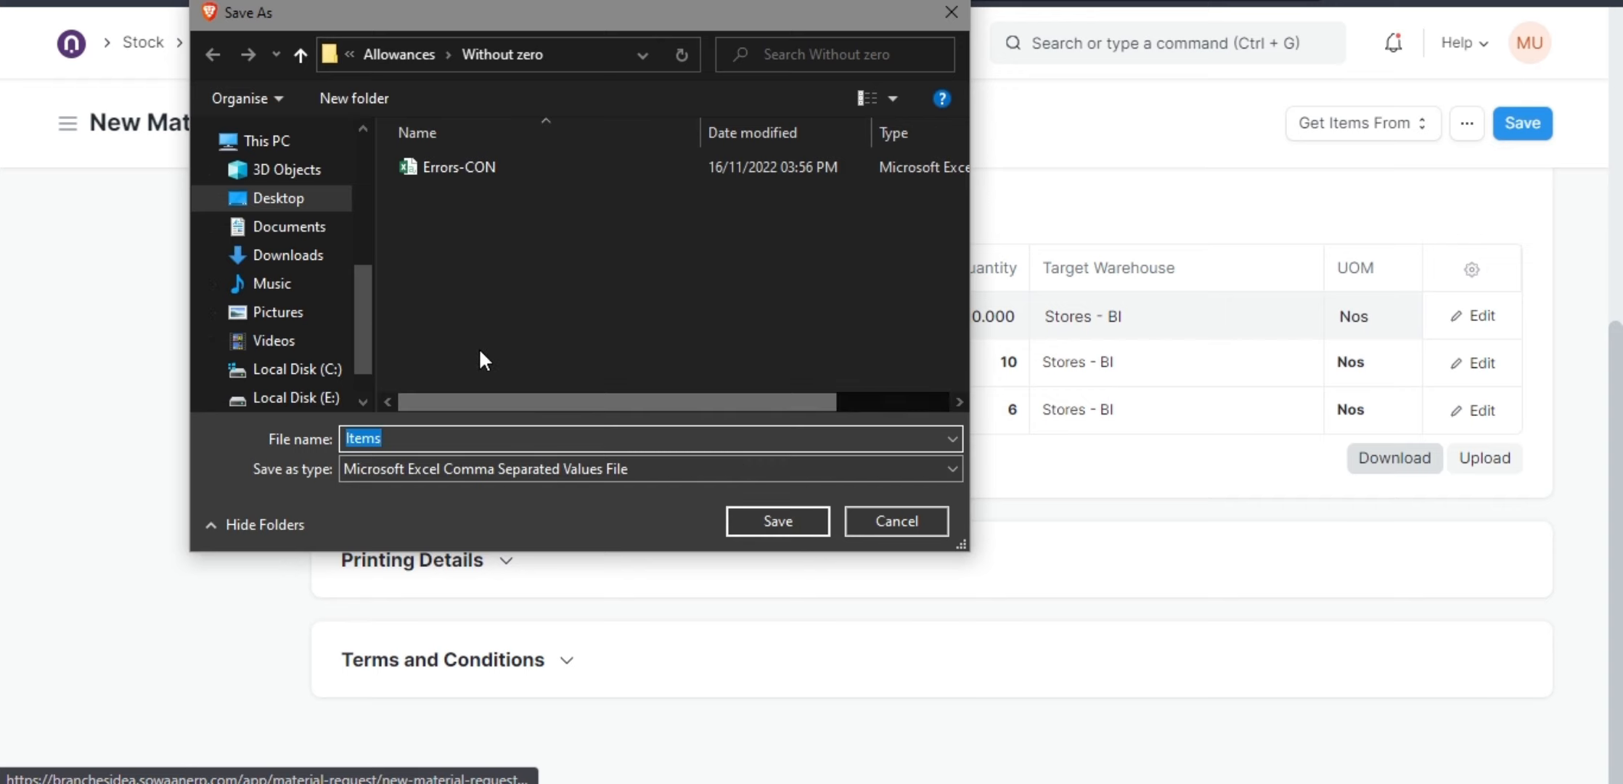
pyautogui.click(900, 520)
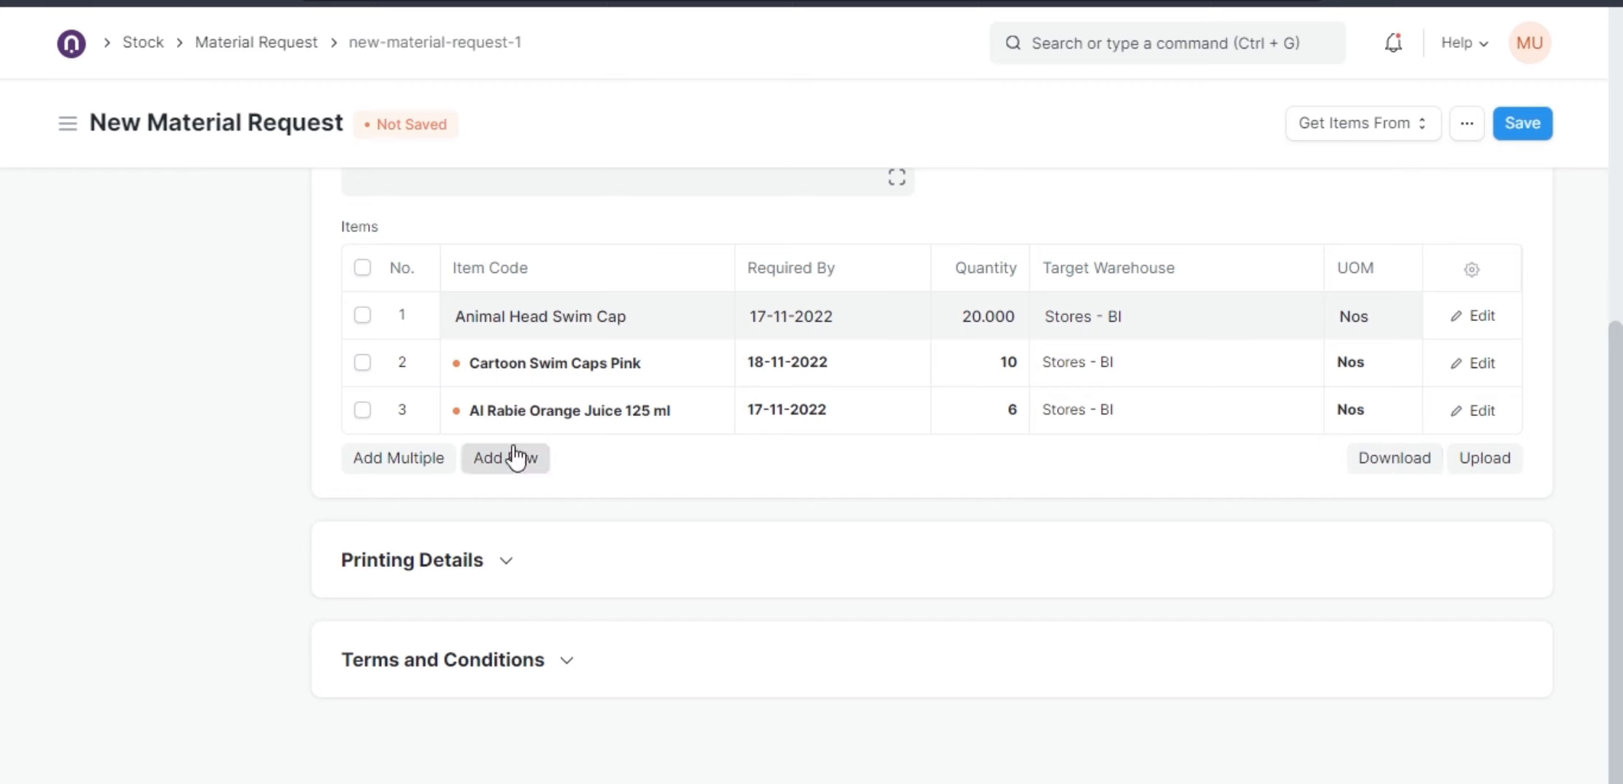
# Delete the Al Rabie Orange Juice 125 ml row from the items table and add an empty row in its place
pyautogui.click(362, 410)
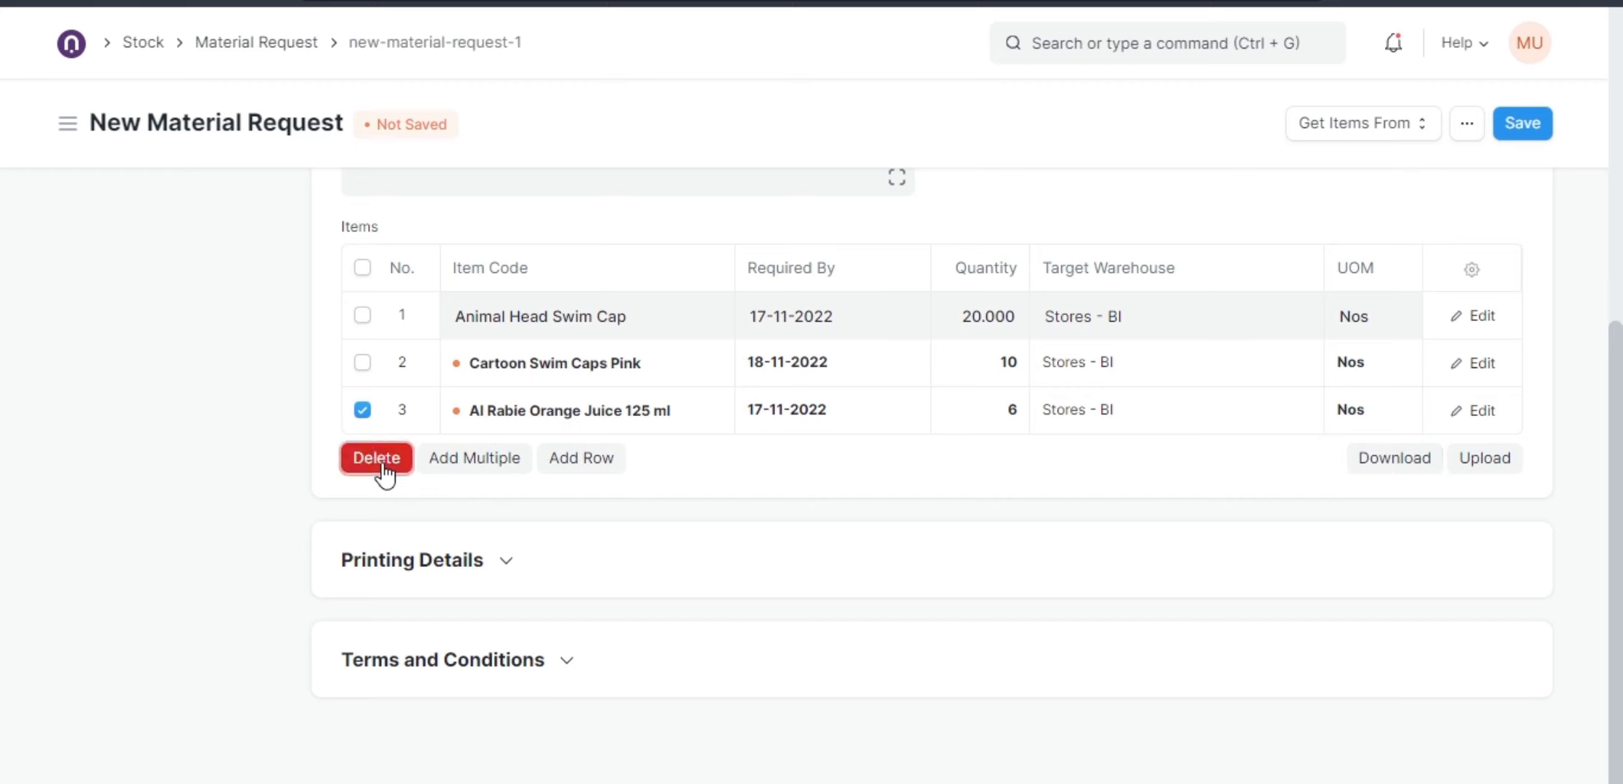
pyautogui.click(376, 459)
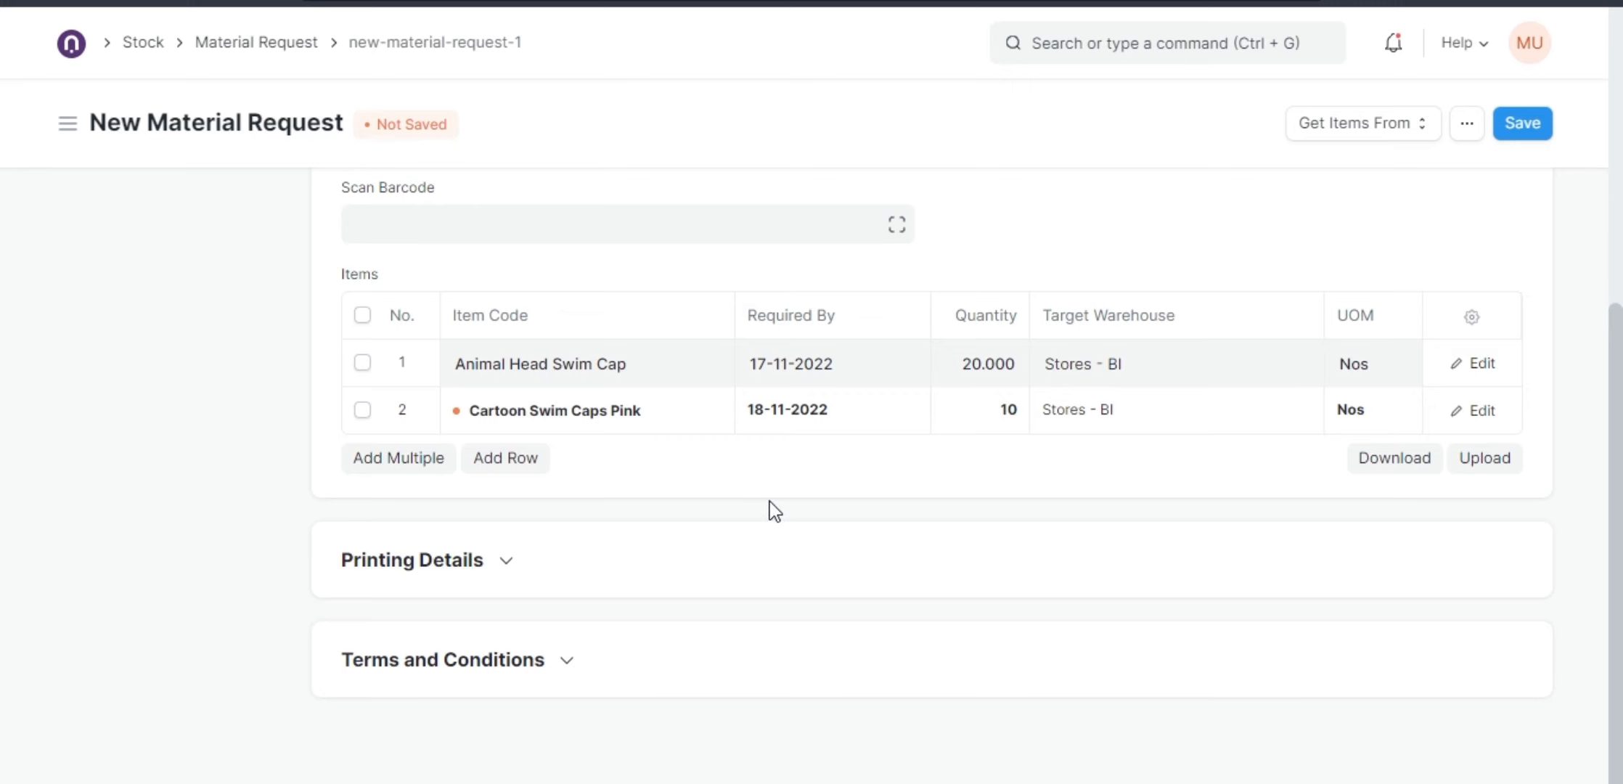
pyautogui.click(492, 469)
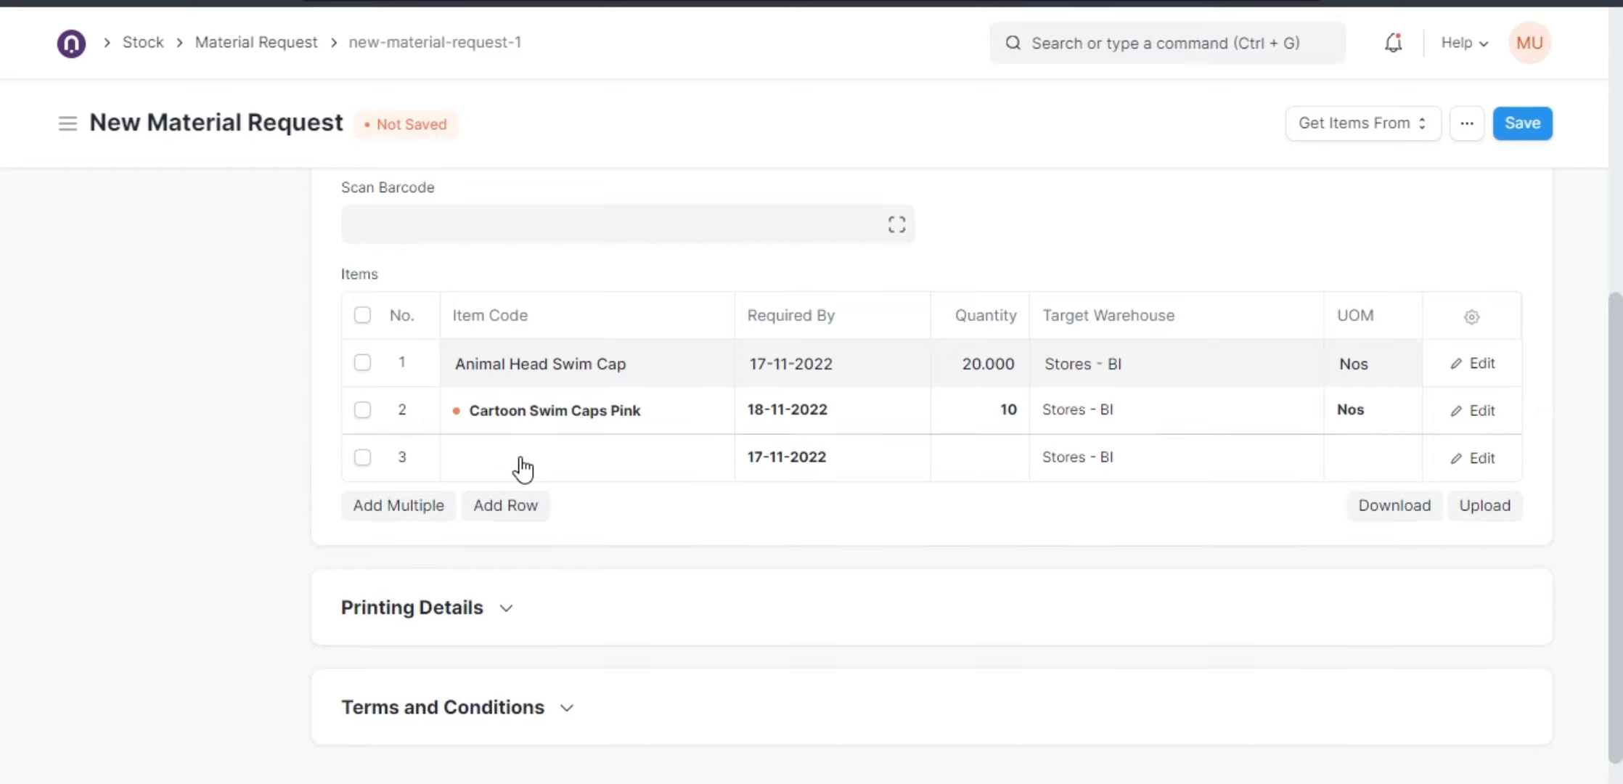
# Browse the extended list for adding multiple items and add Group Lessons - 2 Days Per Week - 2 months - Pre-Paid with a quantity of 3
pyautogui.click(387, 505)
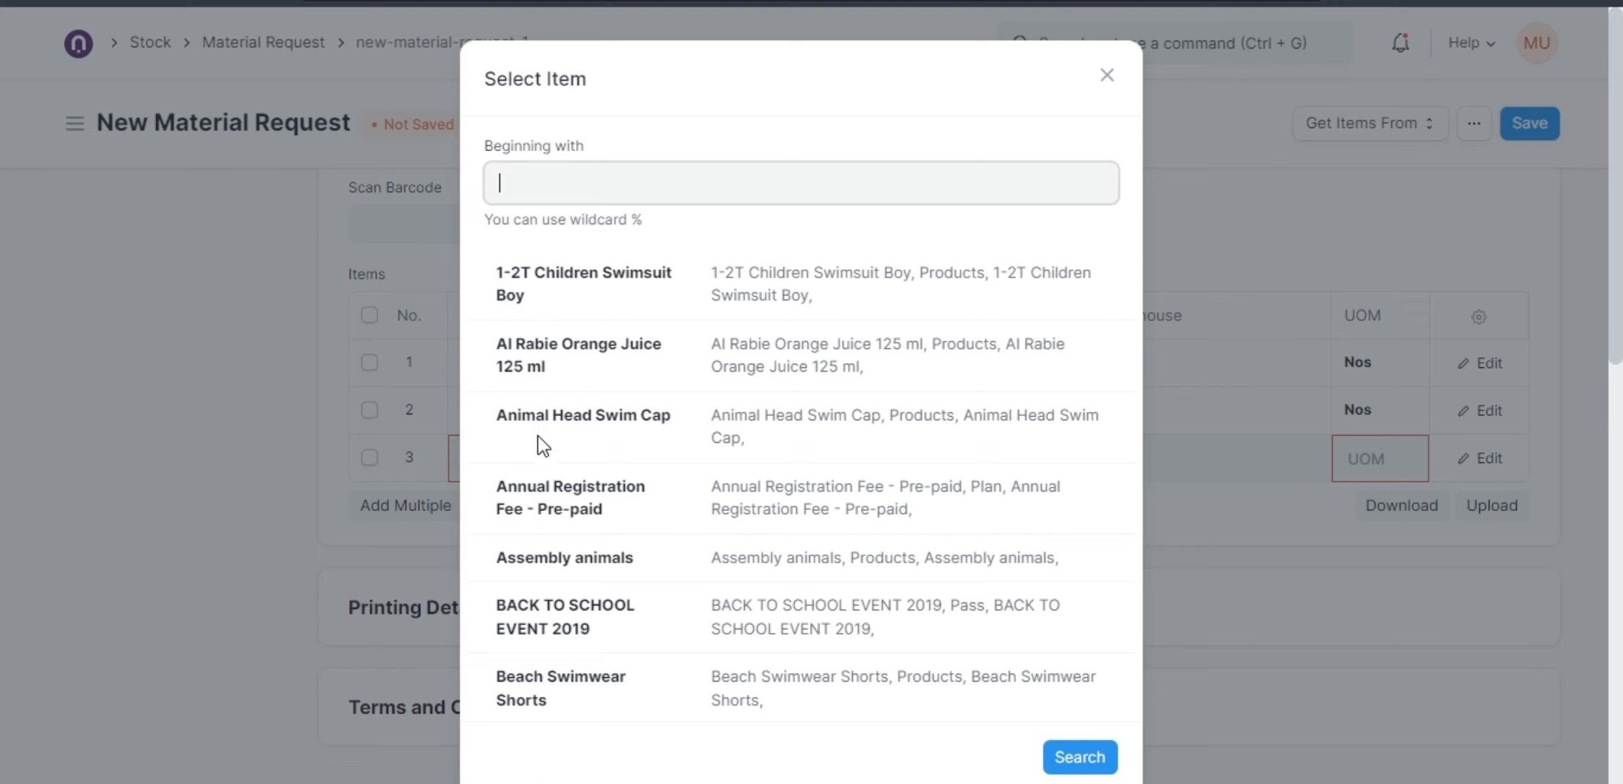
pyautogui.scroll(-5, 541, 443)
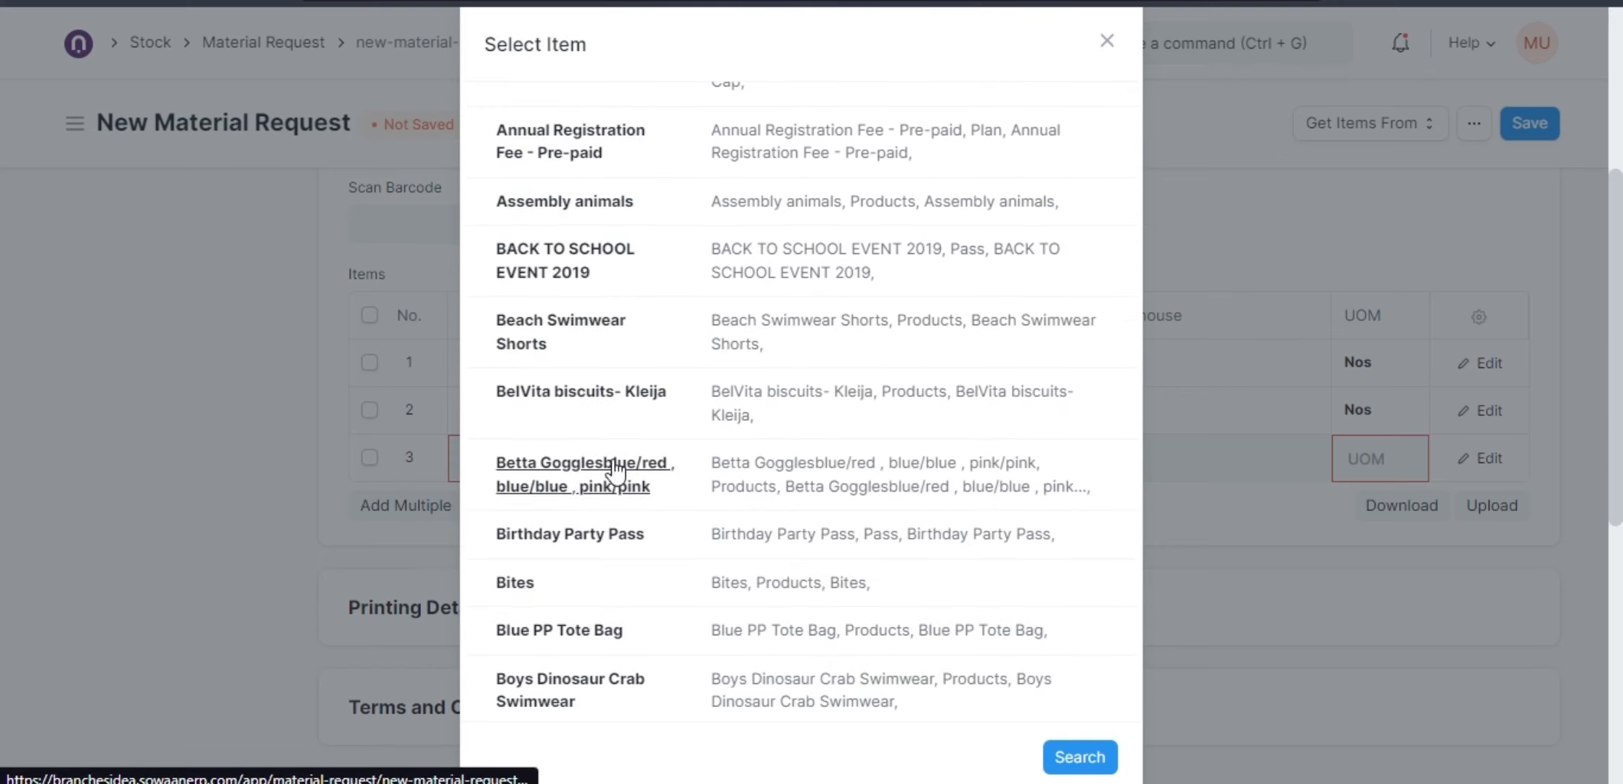
pyautogui.scroll(5, 608, 450)
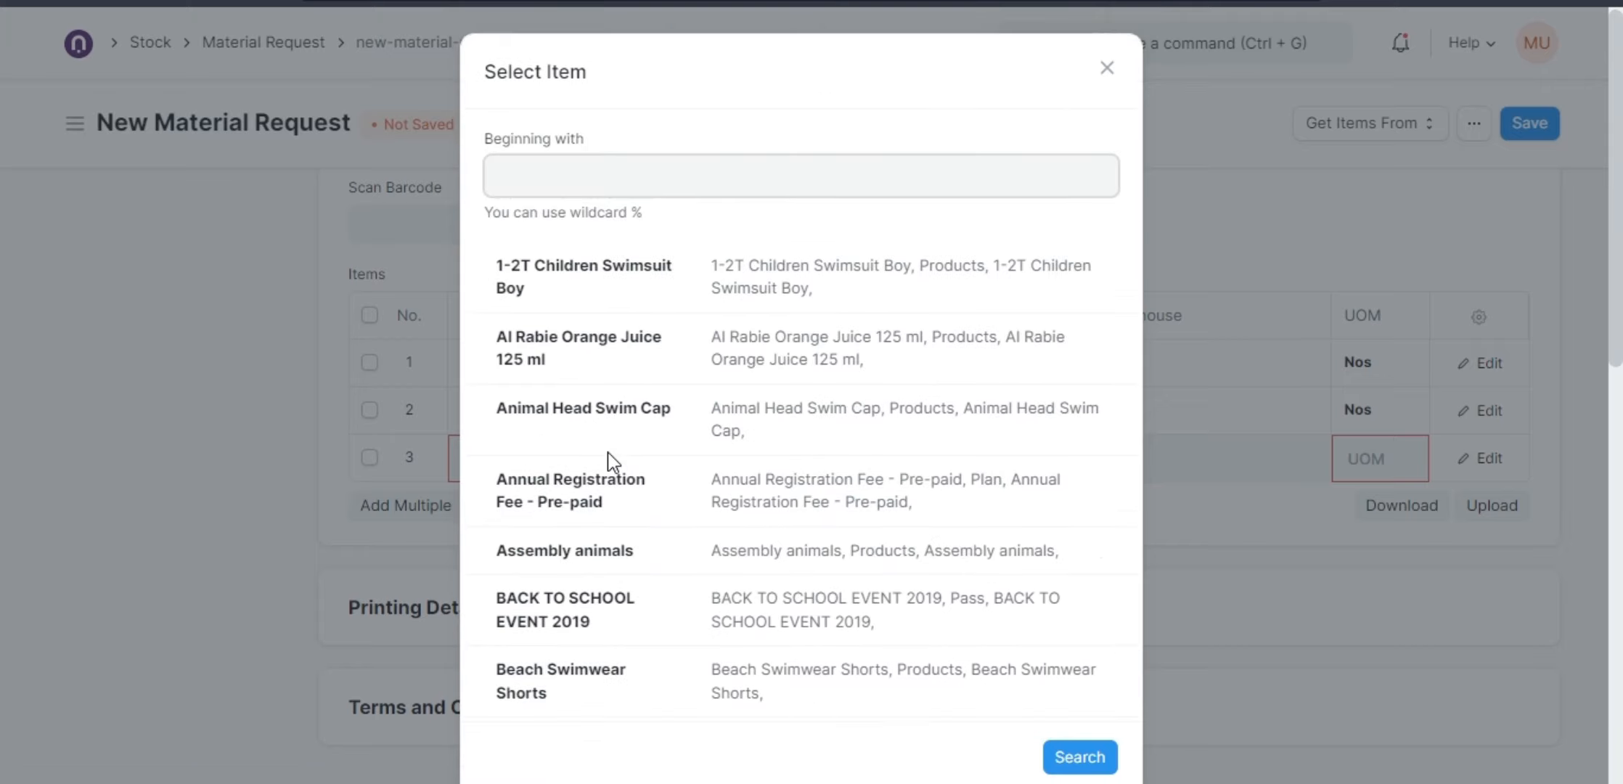
pyautogui.scroll(-10, 609, 461)
pyautogui.scroll(7, 608, 459)
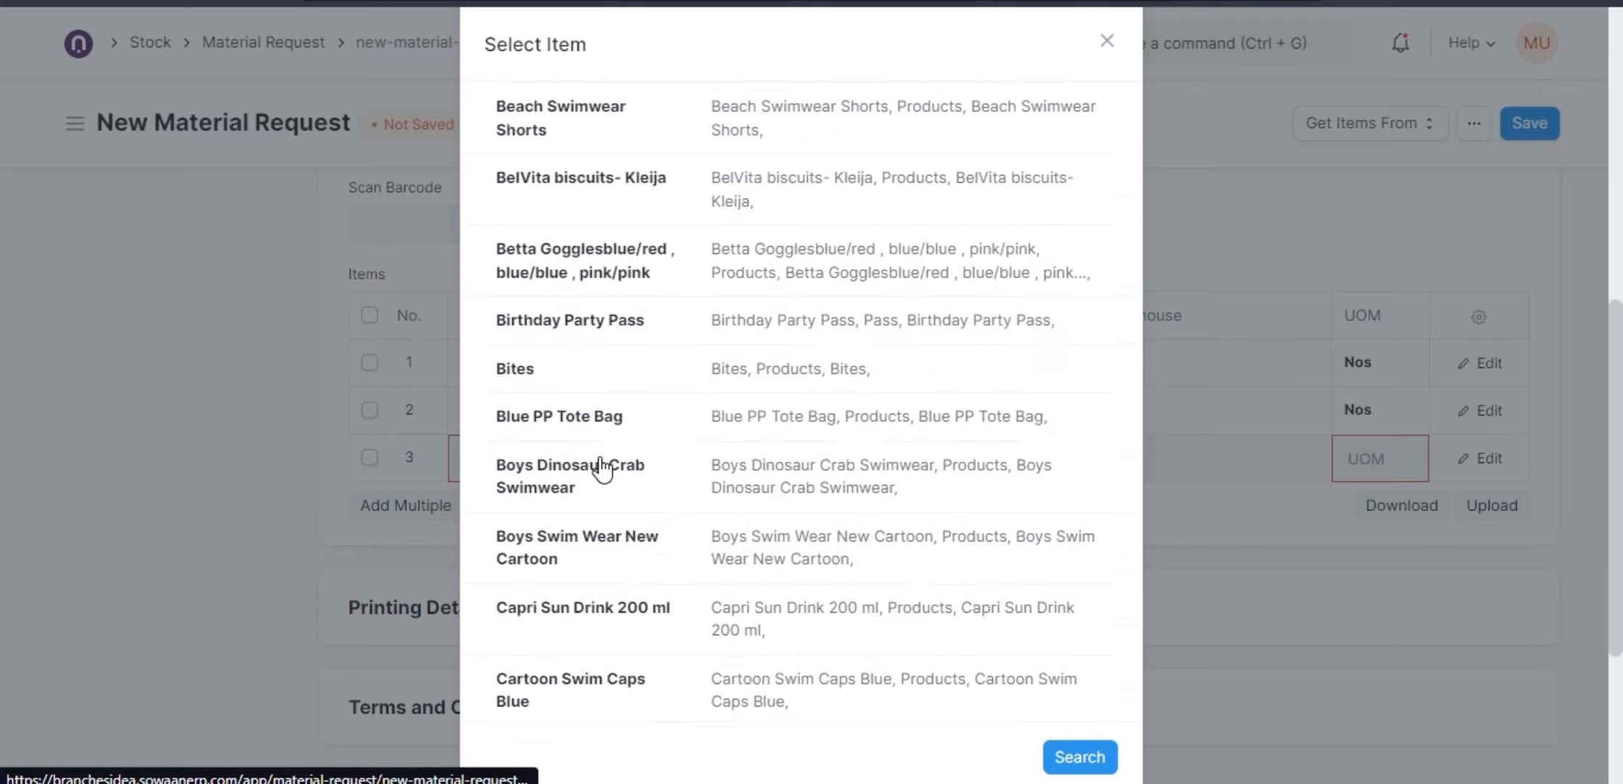
pyautogui.scroll(-7, 608, 367)
pyautogui.click(536, 629)
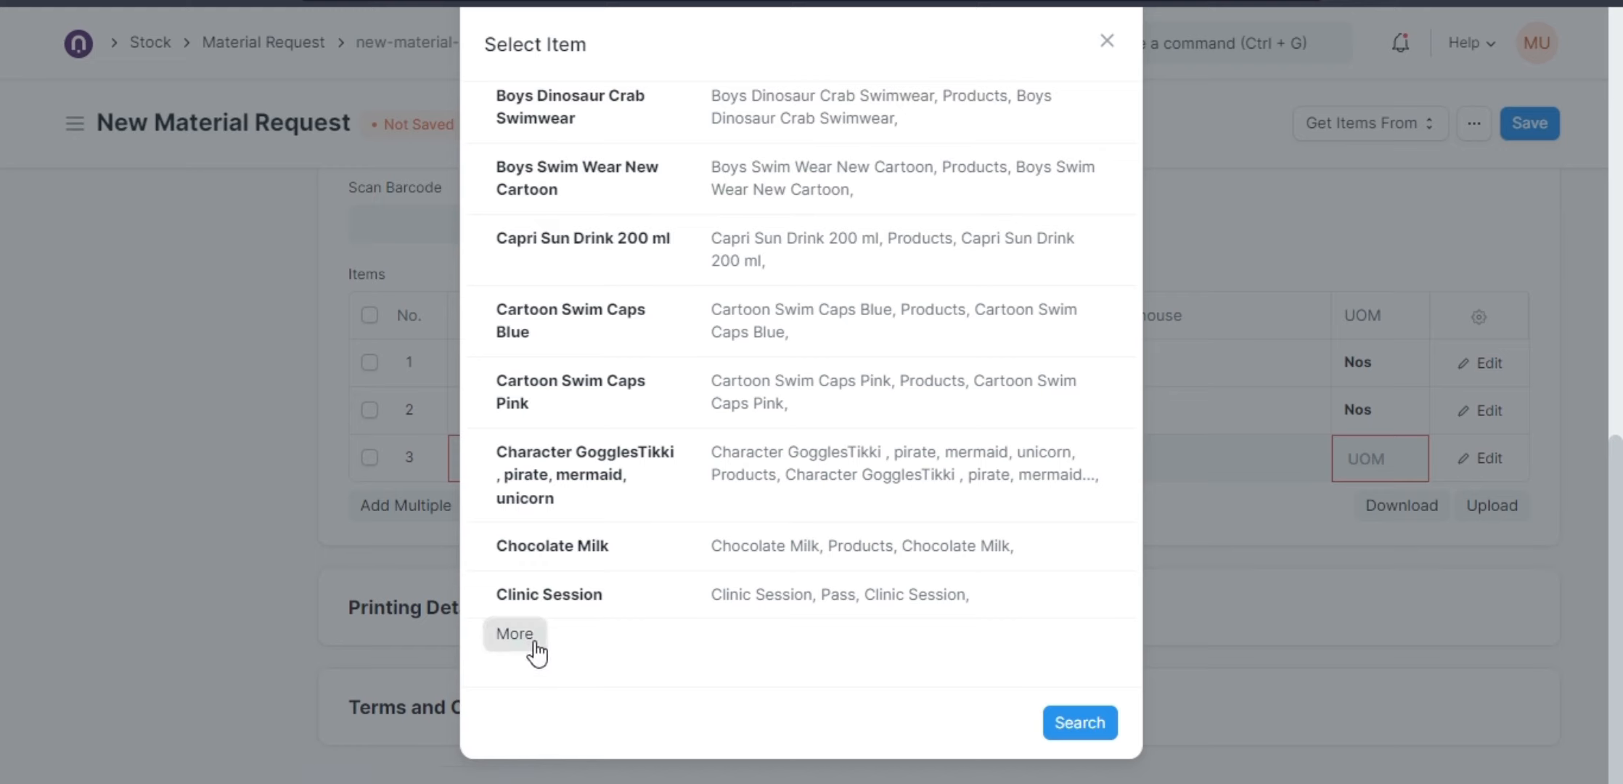
pyautogui.scroll(-10, 610, 552)
pyautogui.scroll(-2, 615, 529)
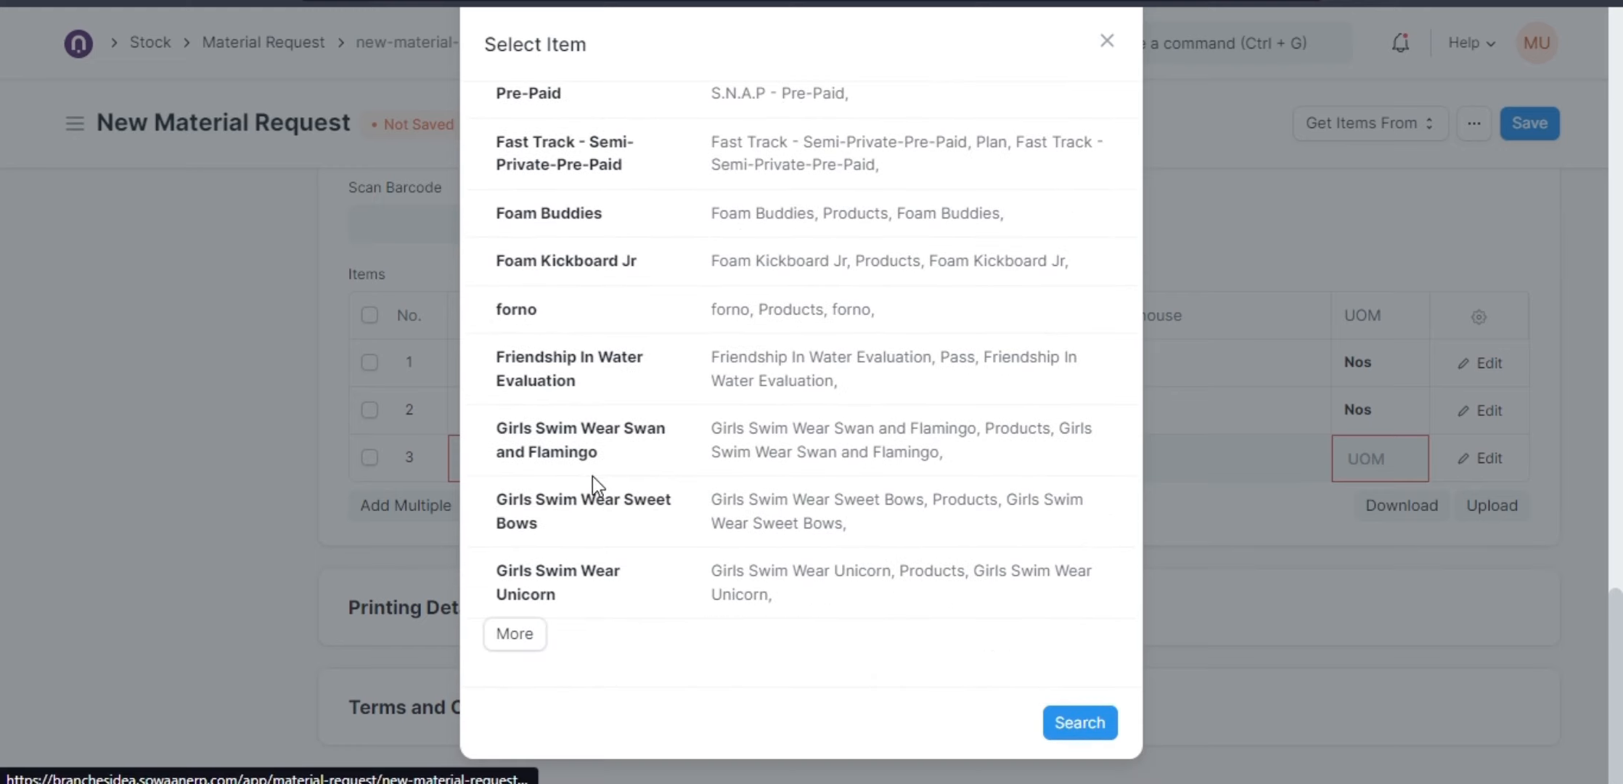
pyautogui.click(517, 635)
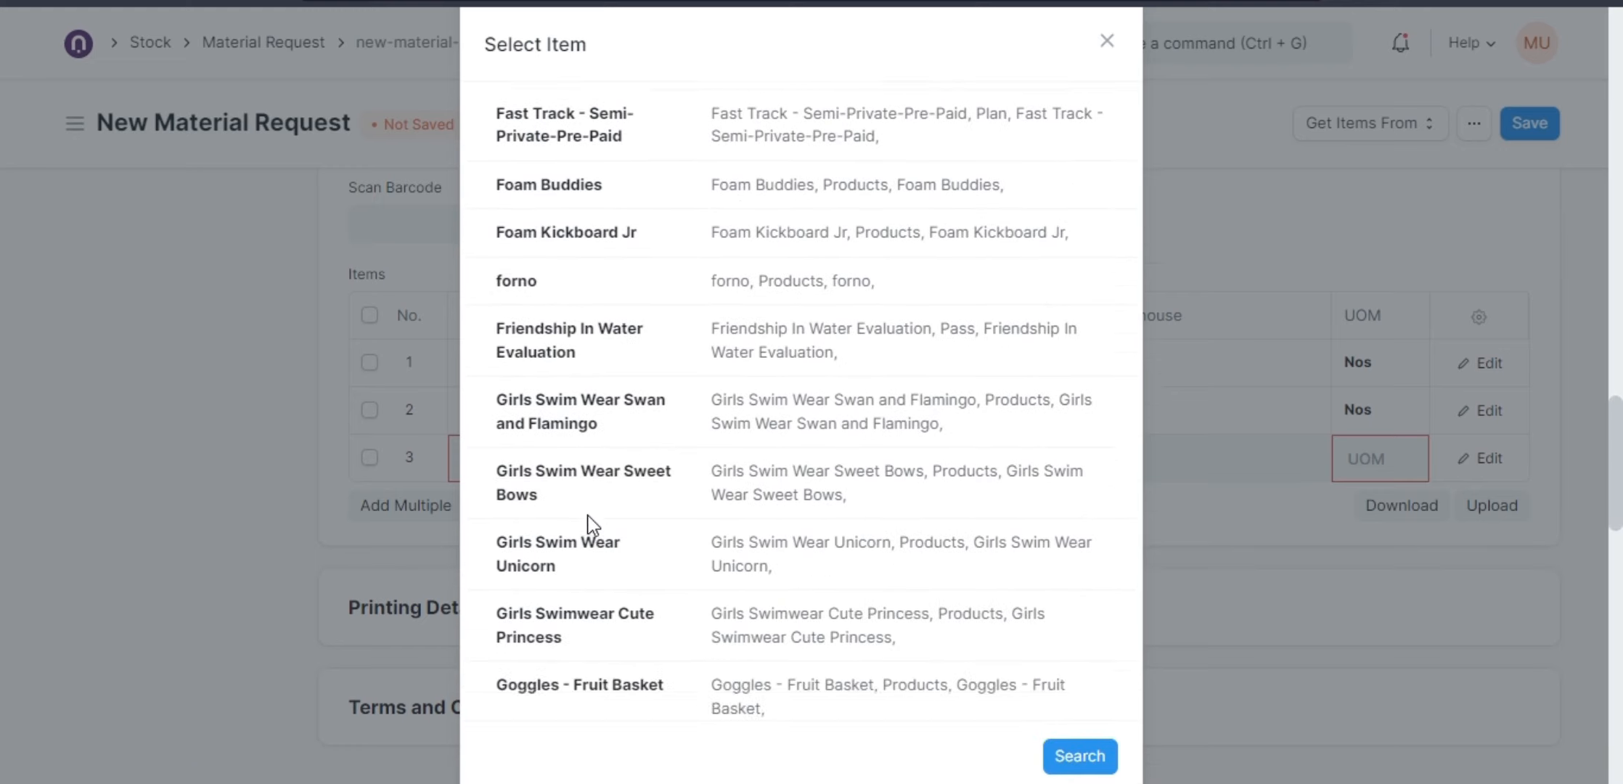
pyautogui.scroll(-8, 574, 480)
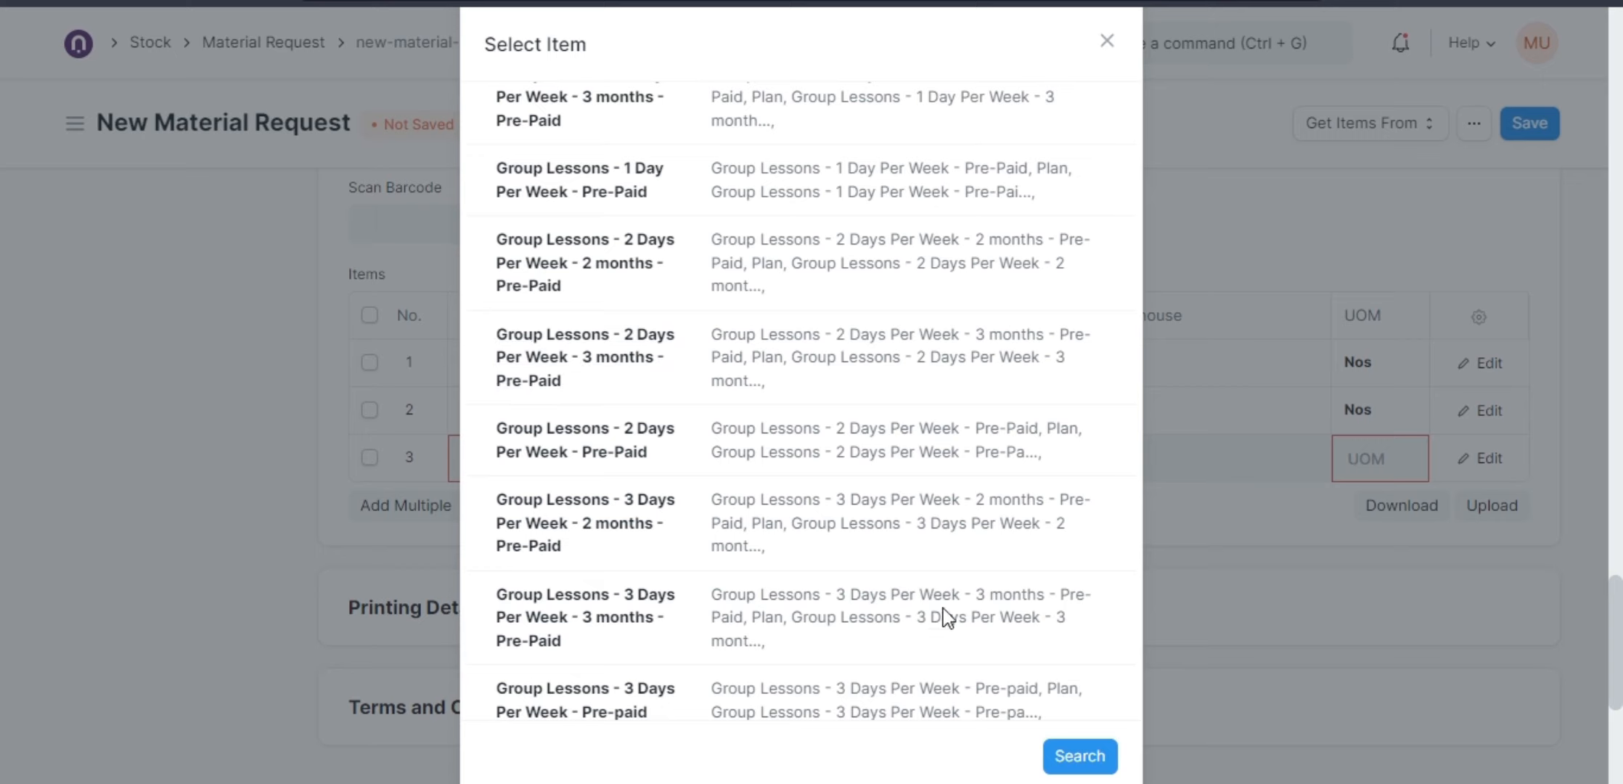
pyautogui.click(569, 265)
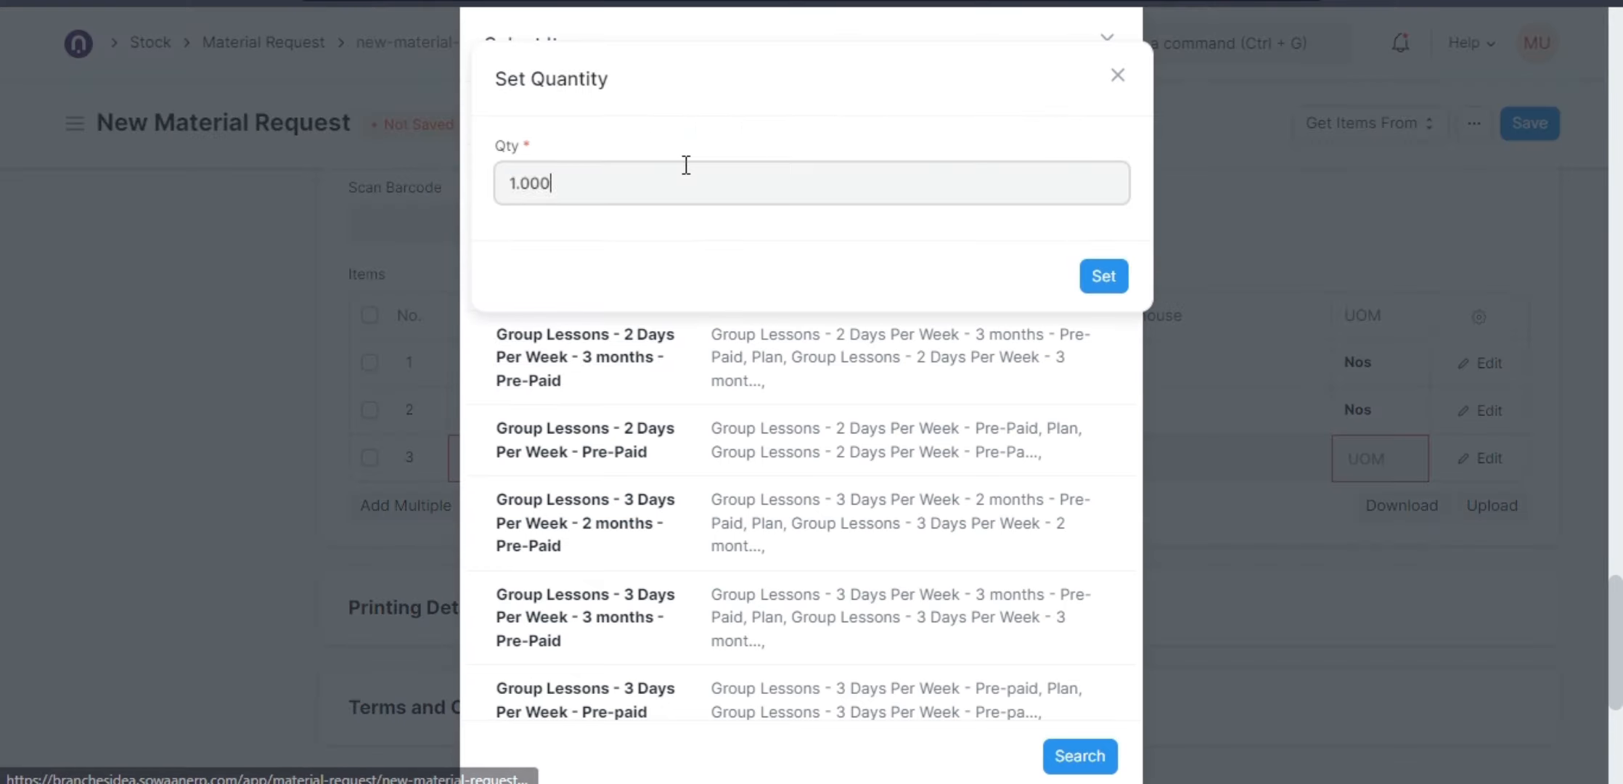
pyautogui.write('3')
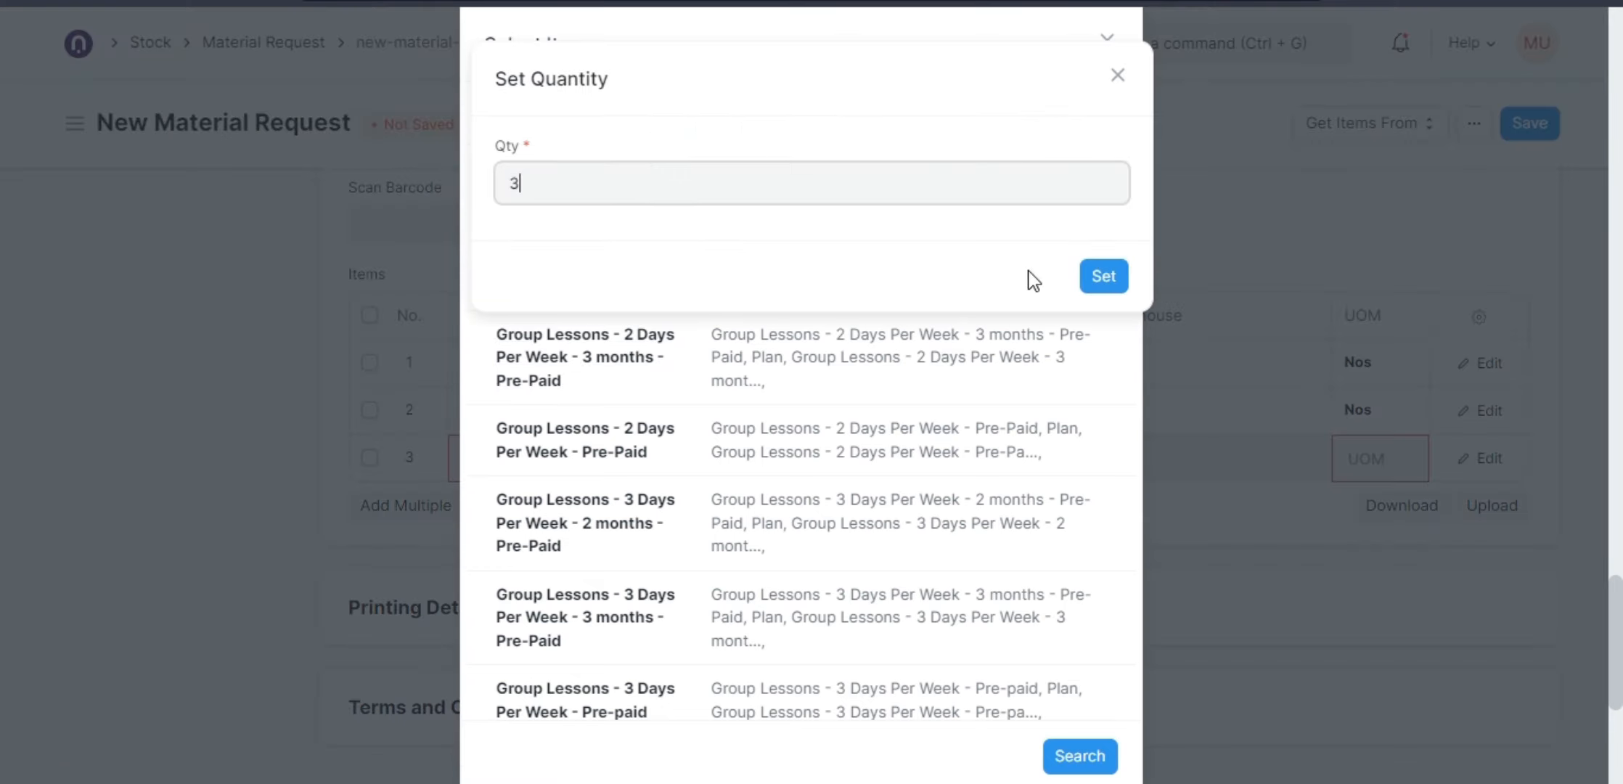
pyautogui.click(1104, 276)
pyautogui.click(1156, 249)
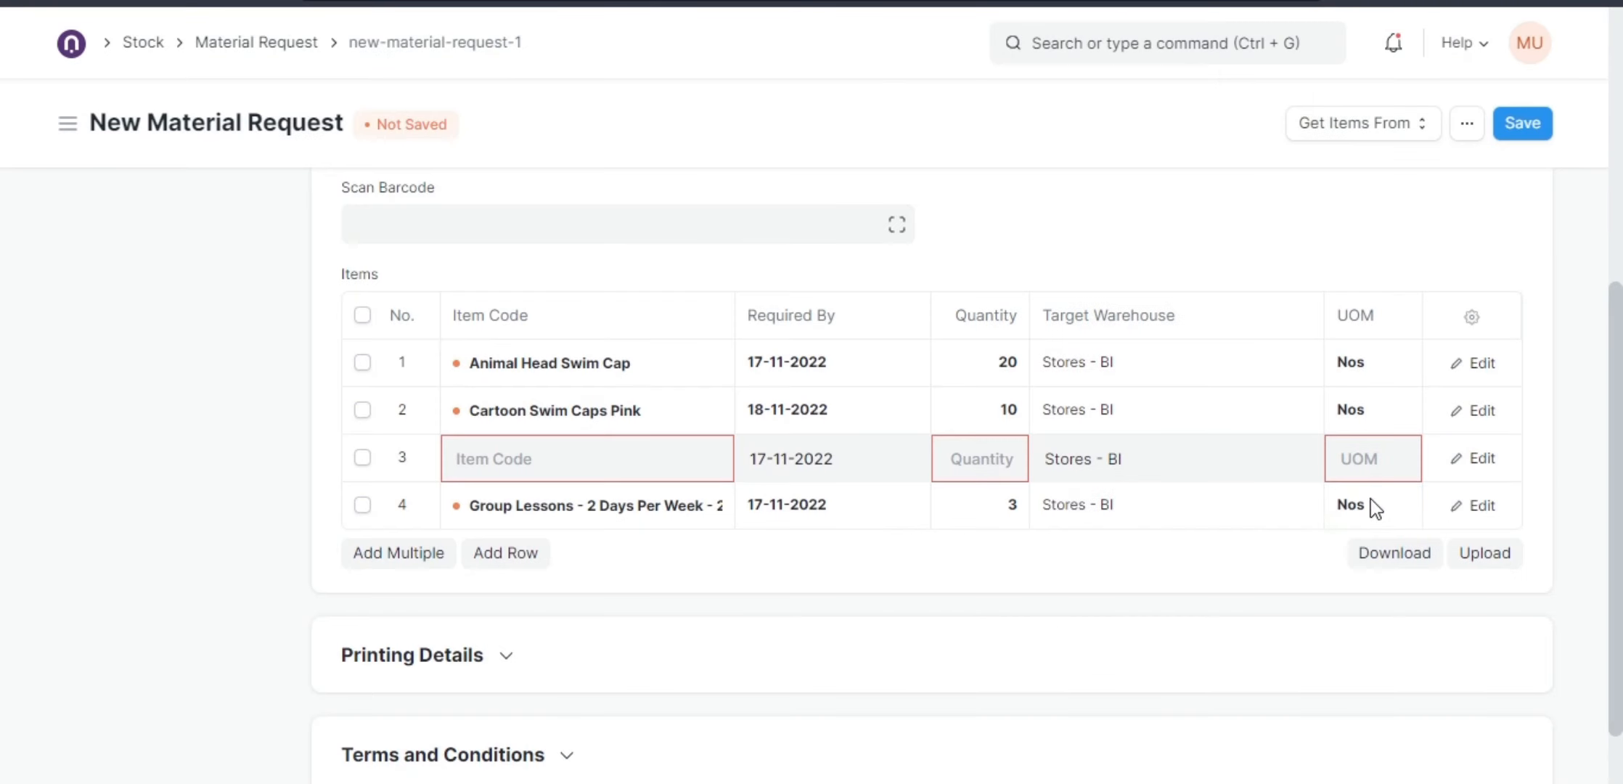
# Delete the empty third row and the Group Lessons row from the items table
pyautogui.click(362, 458)
pyautogui.click(363, 504)
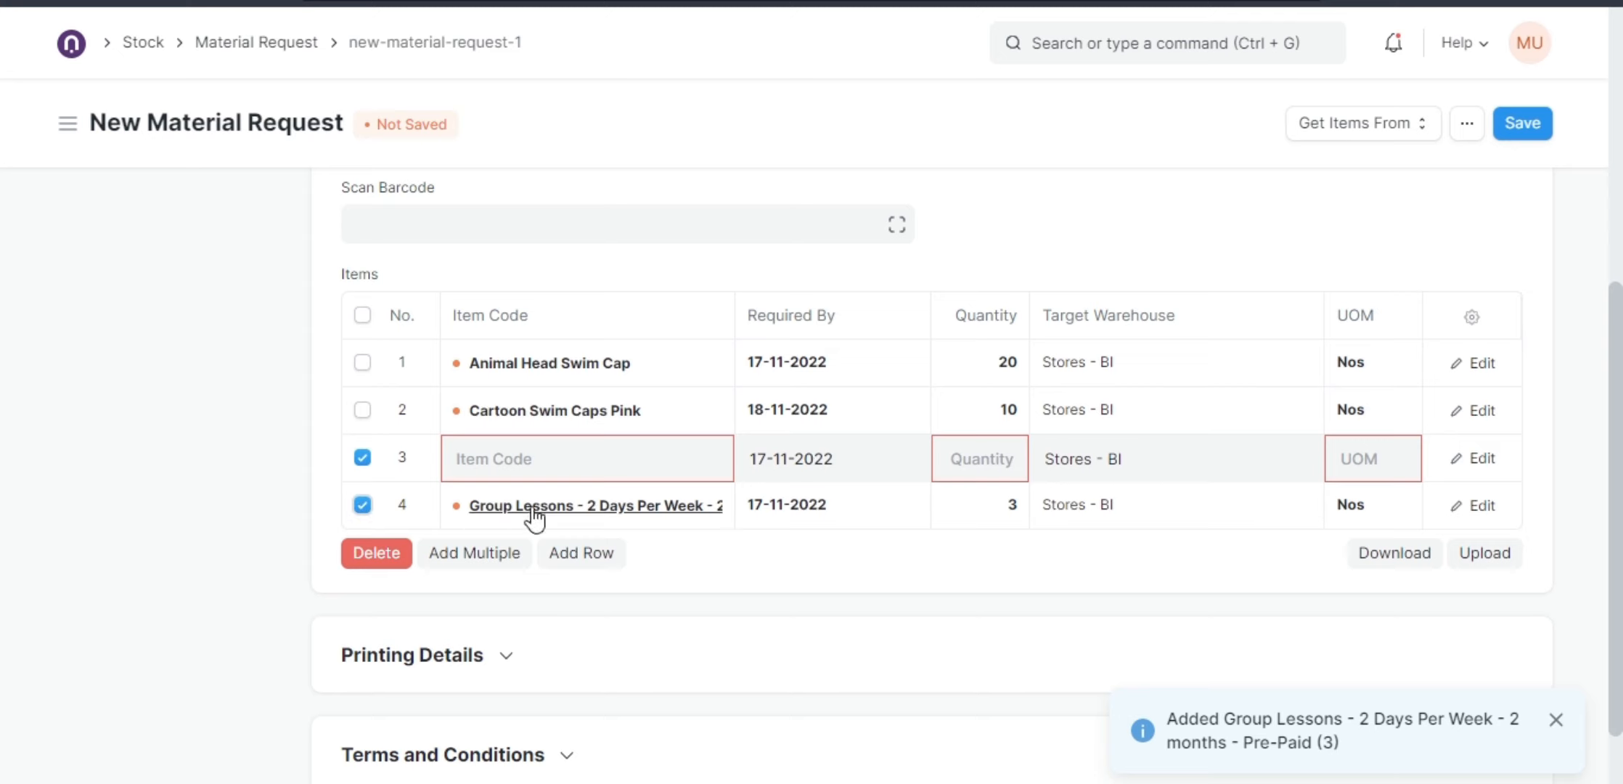
pyautogui.click(379, 556)
# Add an empty third row to the items table
pyautogui.click(506, 461)
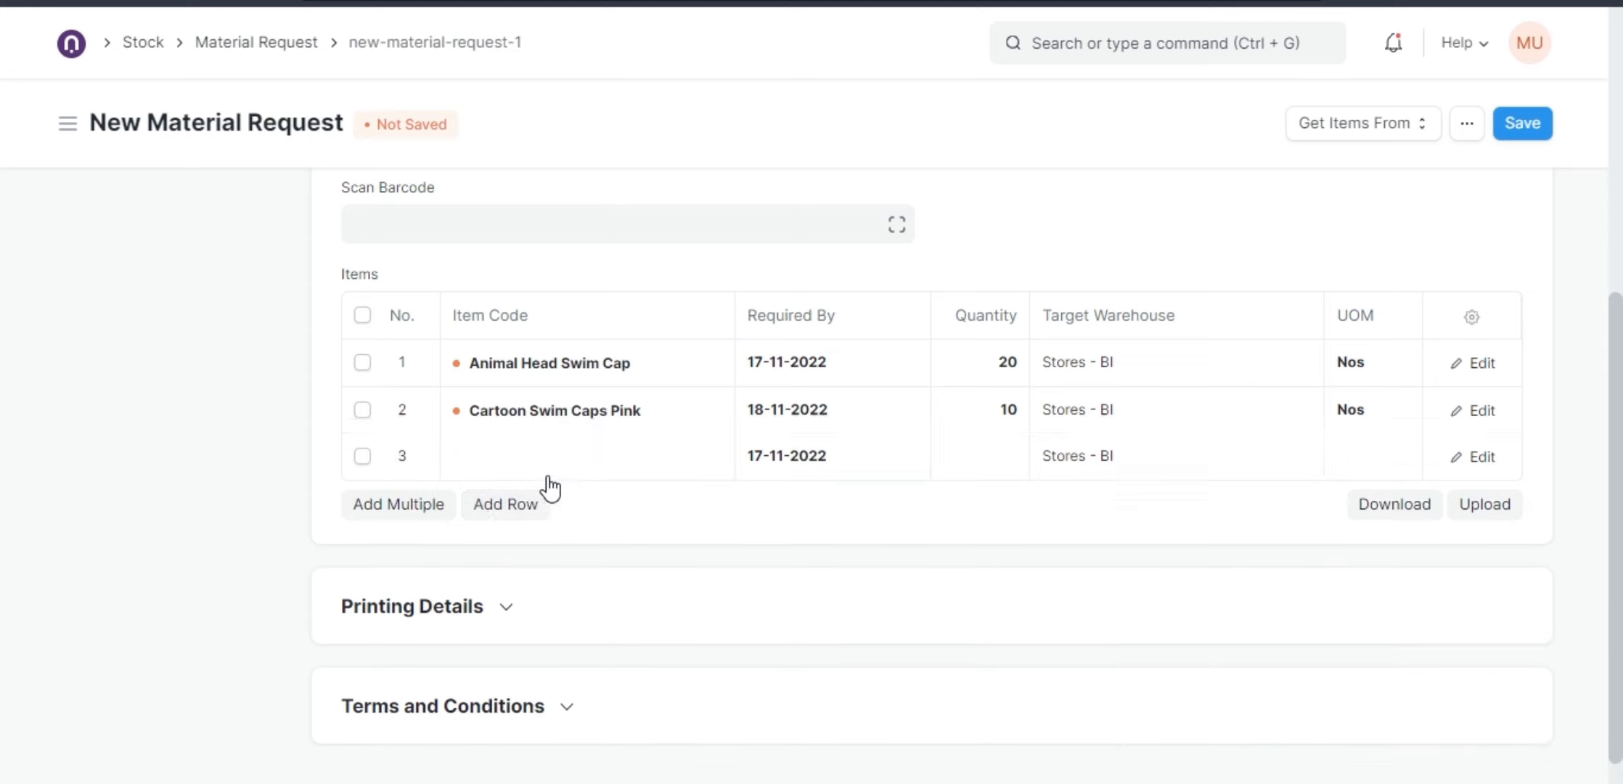
# Fill the empty third item row with Assembly animals and set its quantity to 55
pyautogui.click(558, 463)
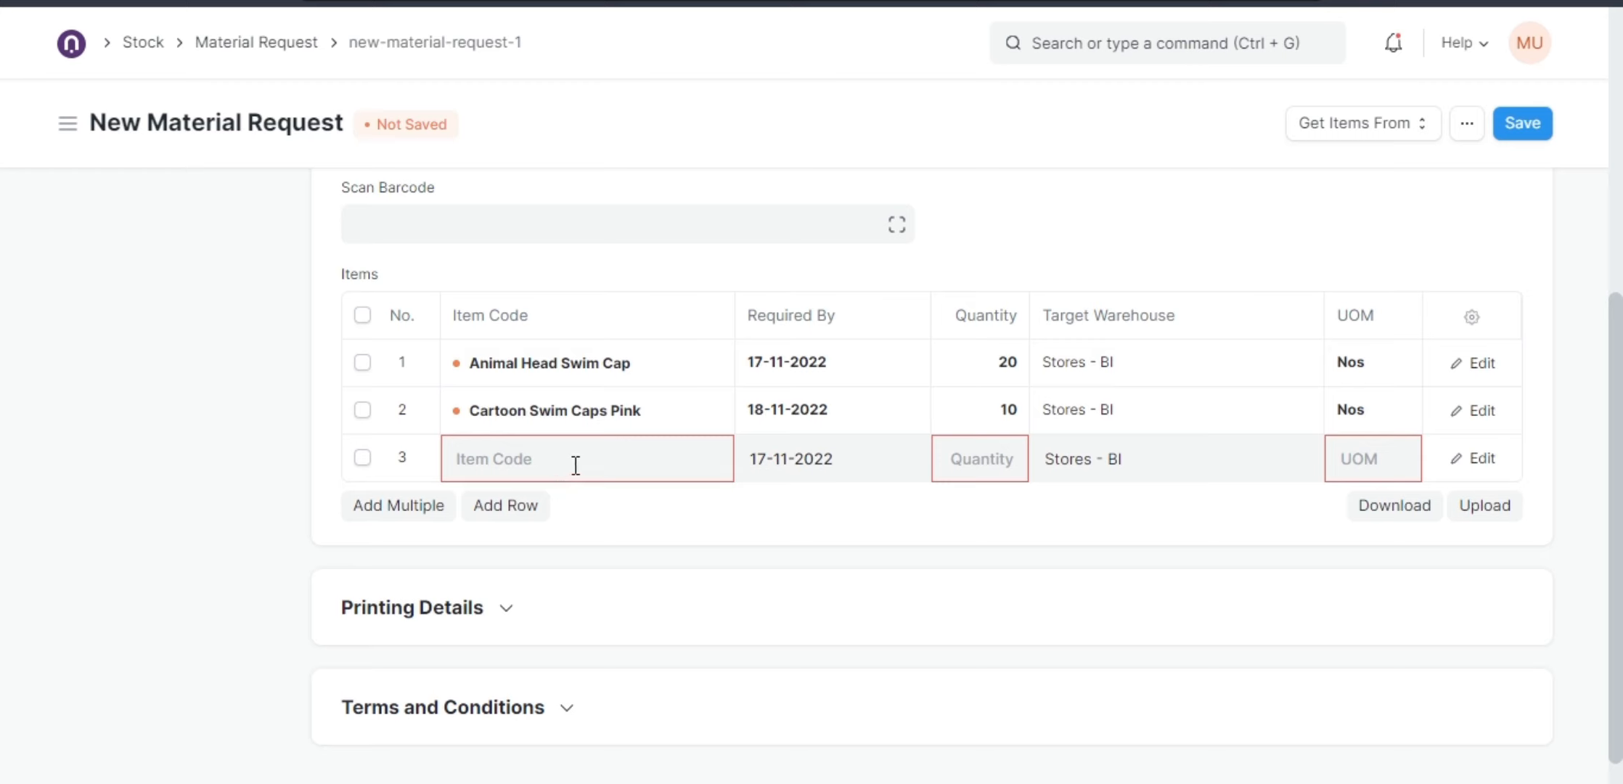
pyautogui.click(587, 471)
pyautogui.write('an')
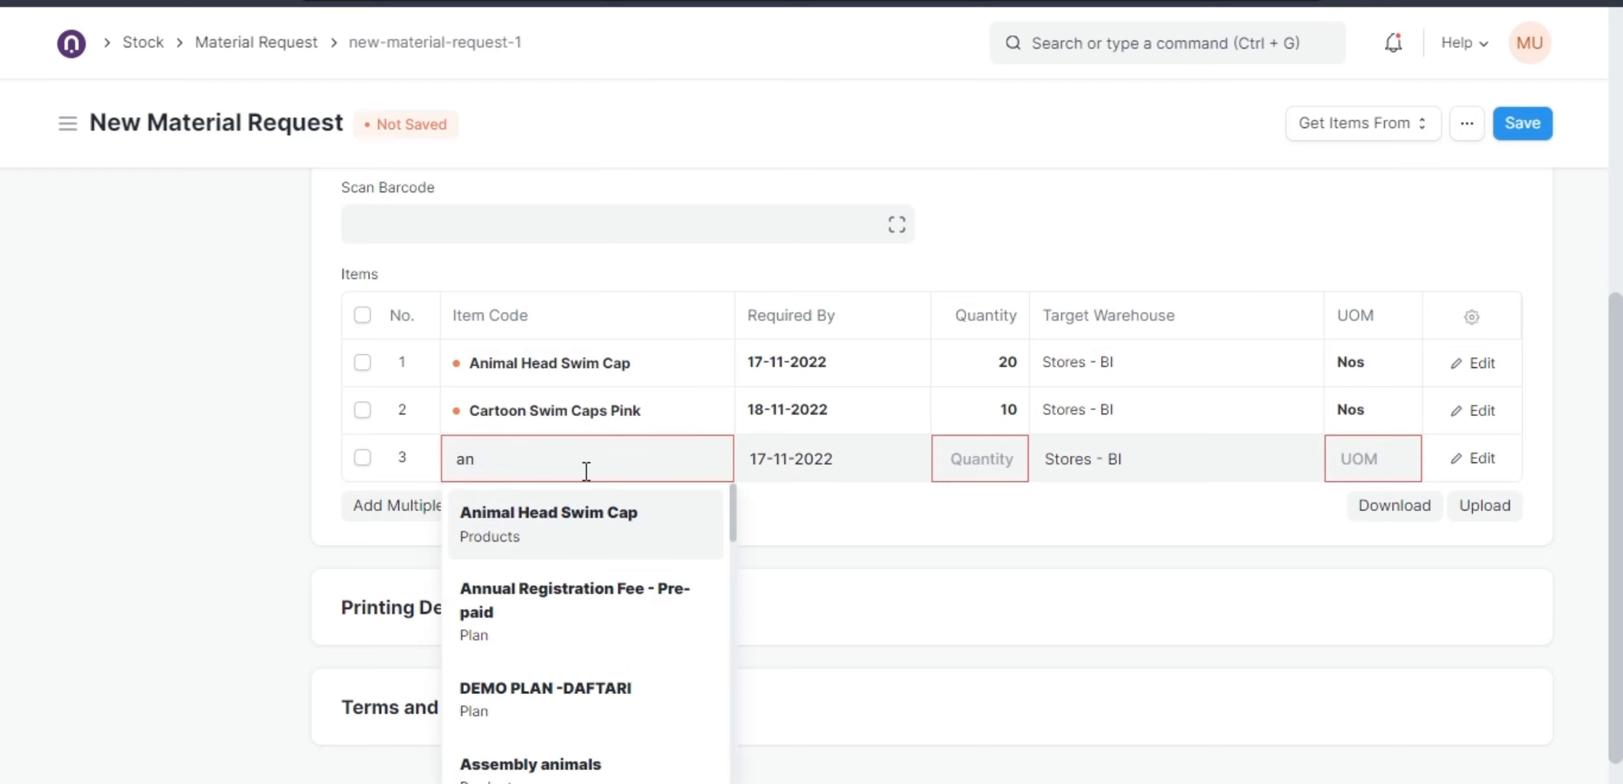
pyautogui.scroll(-2, 548, 631)
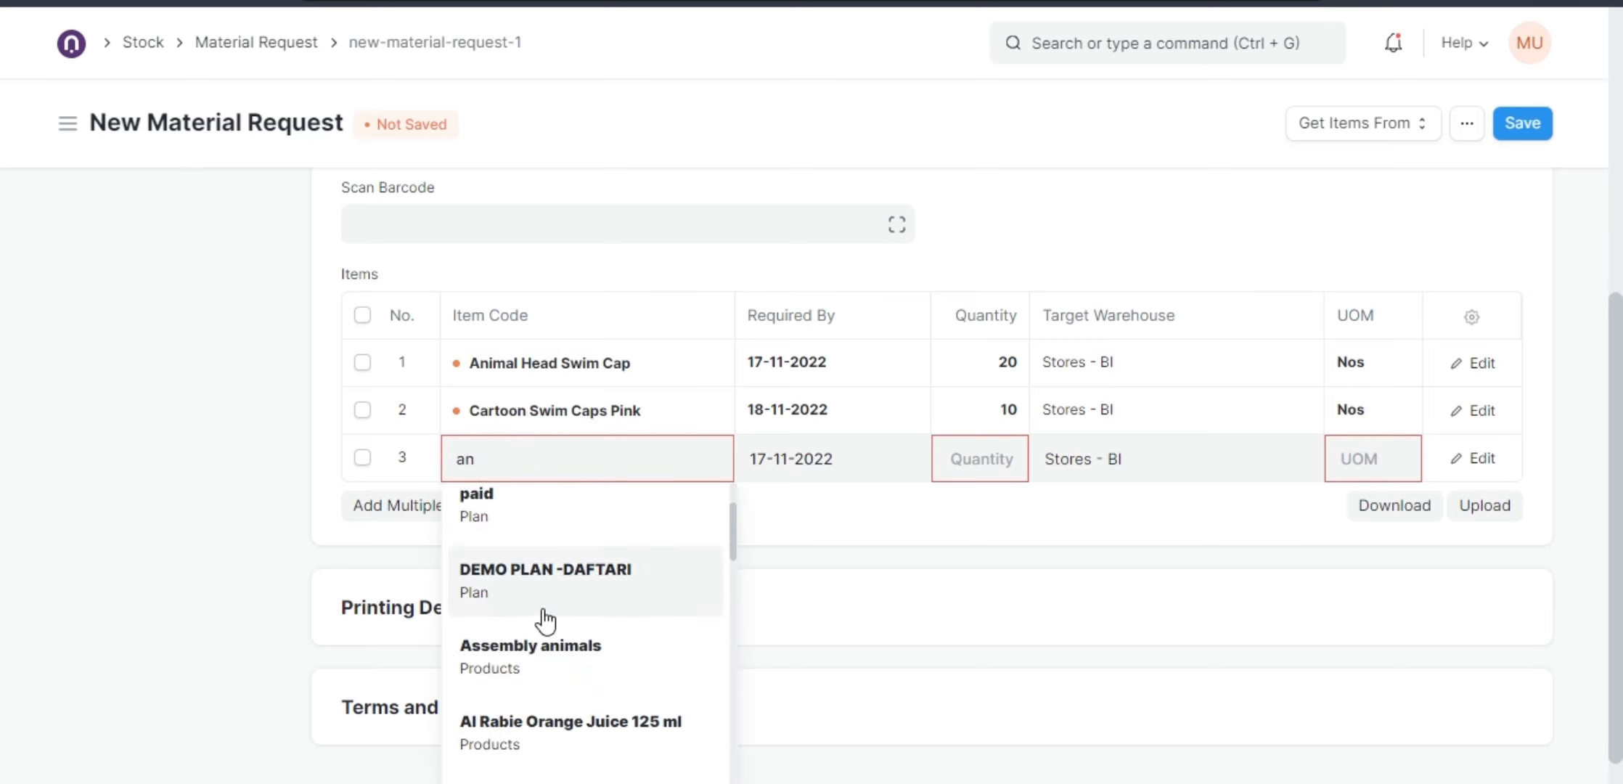
pyautogui.click(540, 652)
pyautogui.click(949, 465)
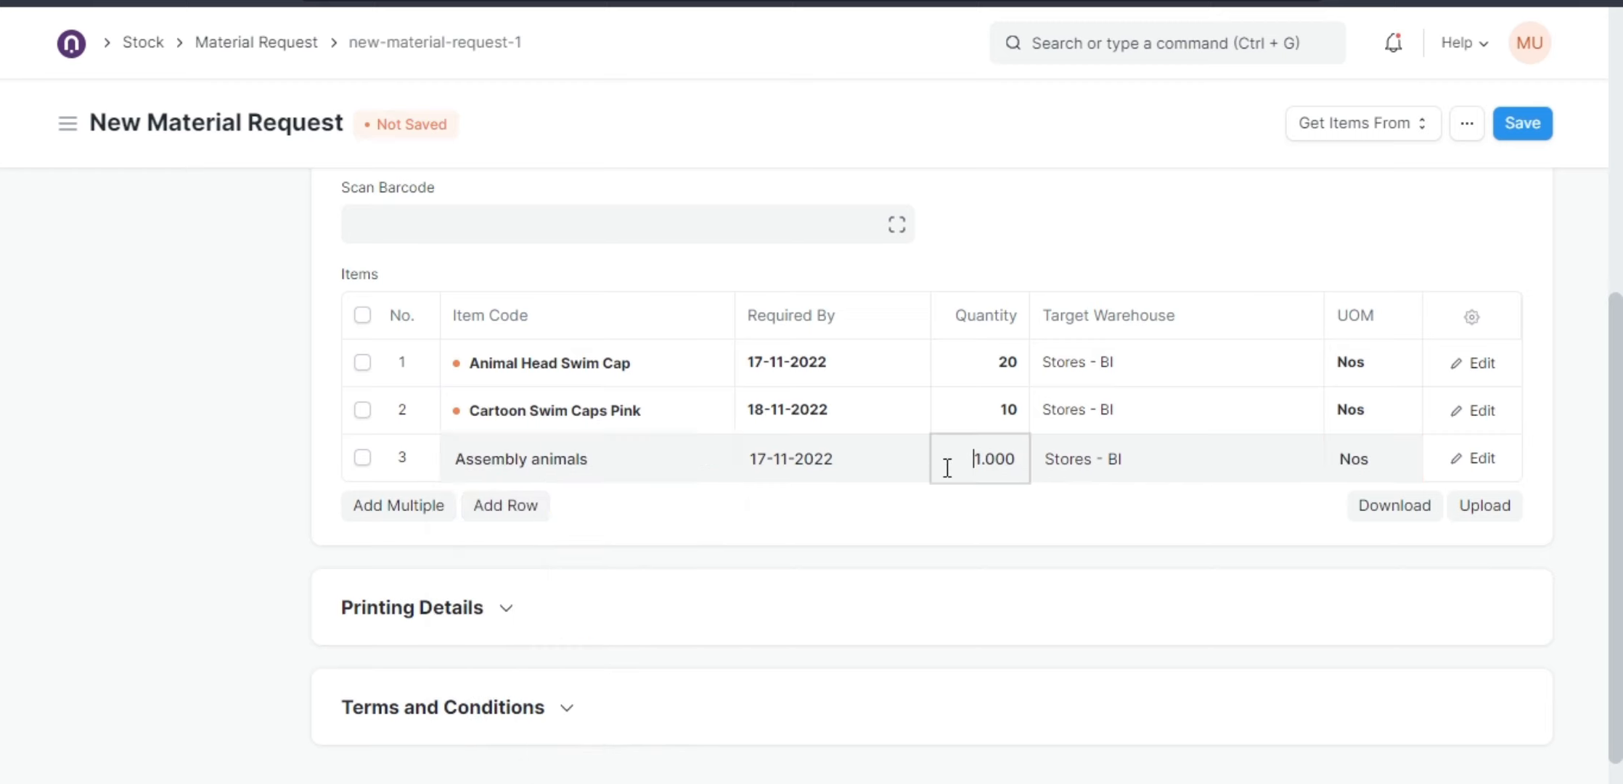
pyautogui.write('55')
pyautogui.click(968, 528)
# Delete the Assembly animals row from the items table
pyautogui.click(365, 459)
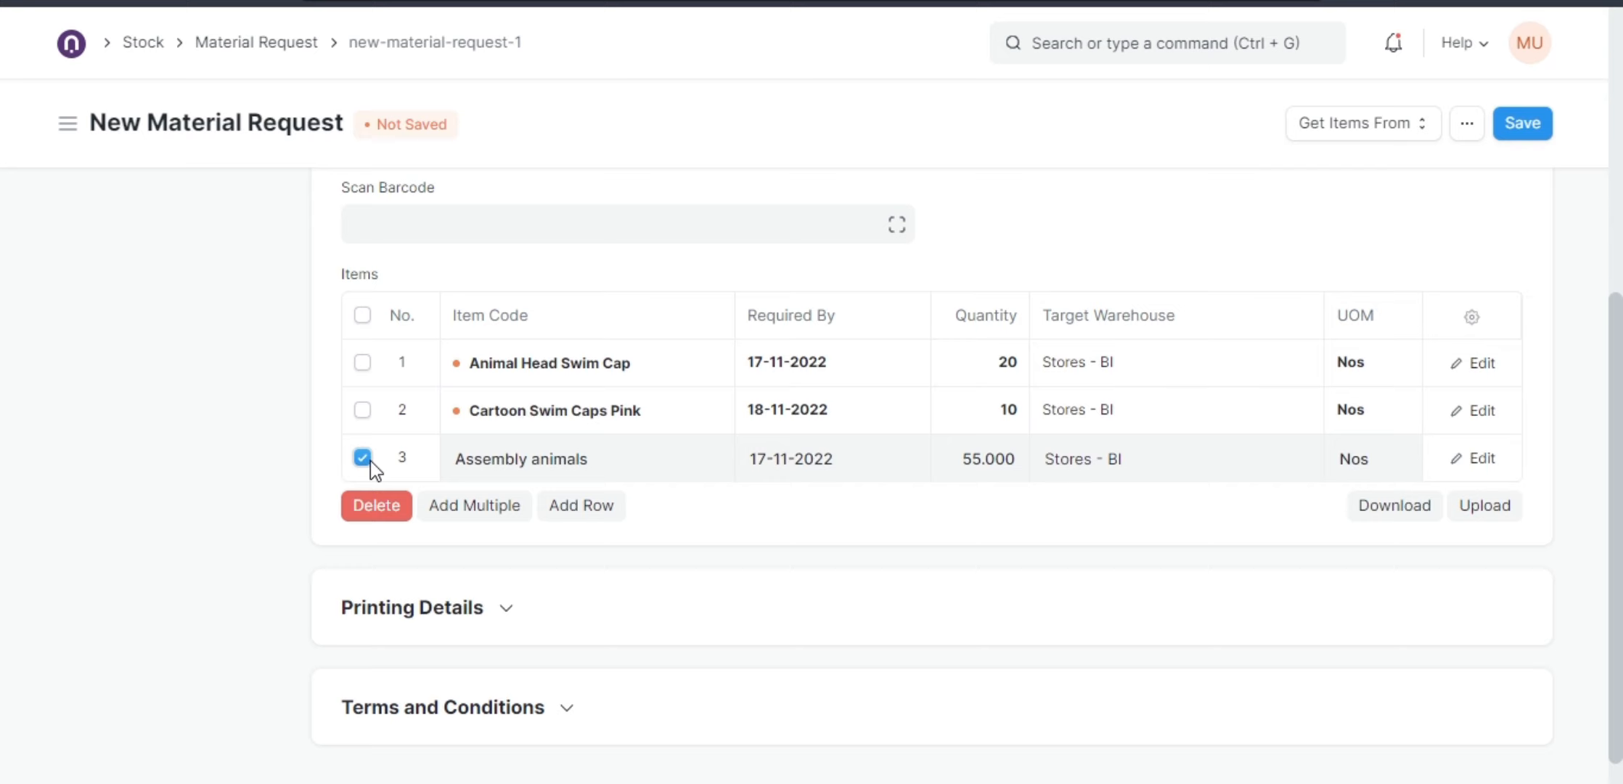
pyautogui.click(375, 505)
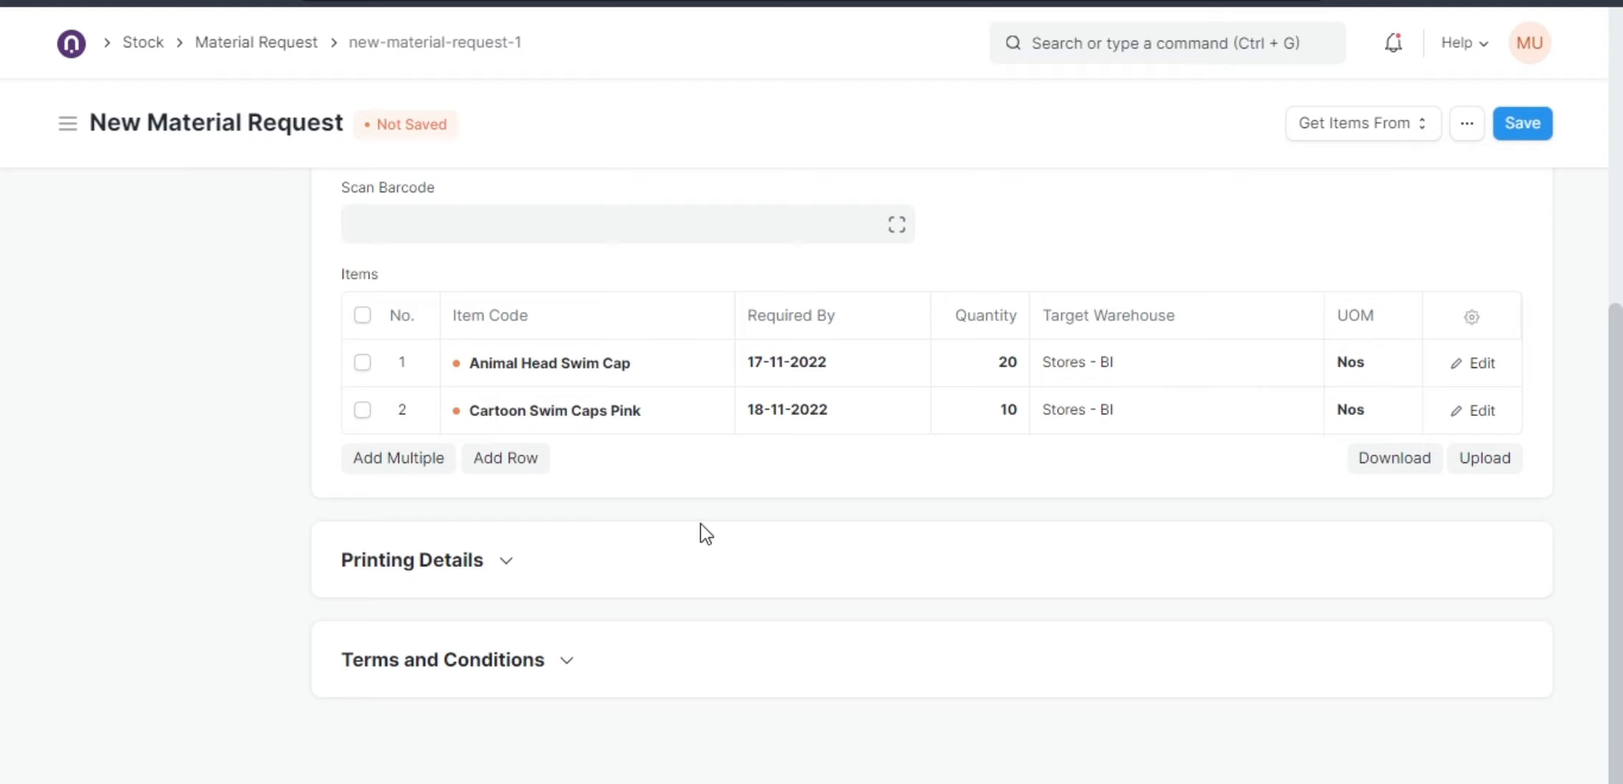
# Set the Animal Head Swim Cap row's quantity to 44 and its required-by date to 18-11-2022
pyautogui.scroll(5, 699, 524)
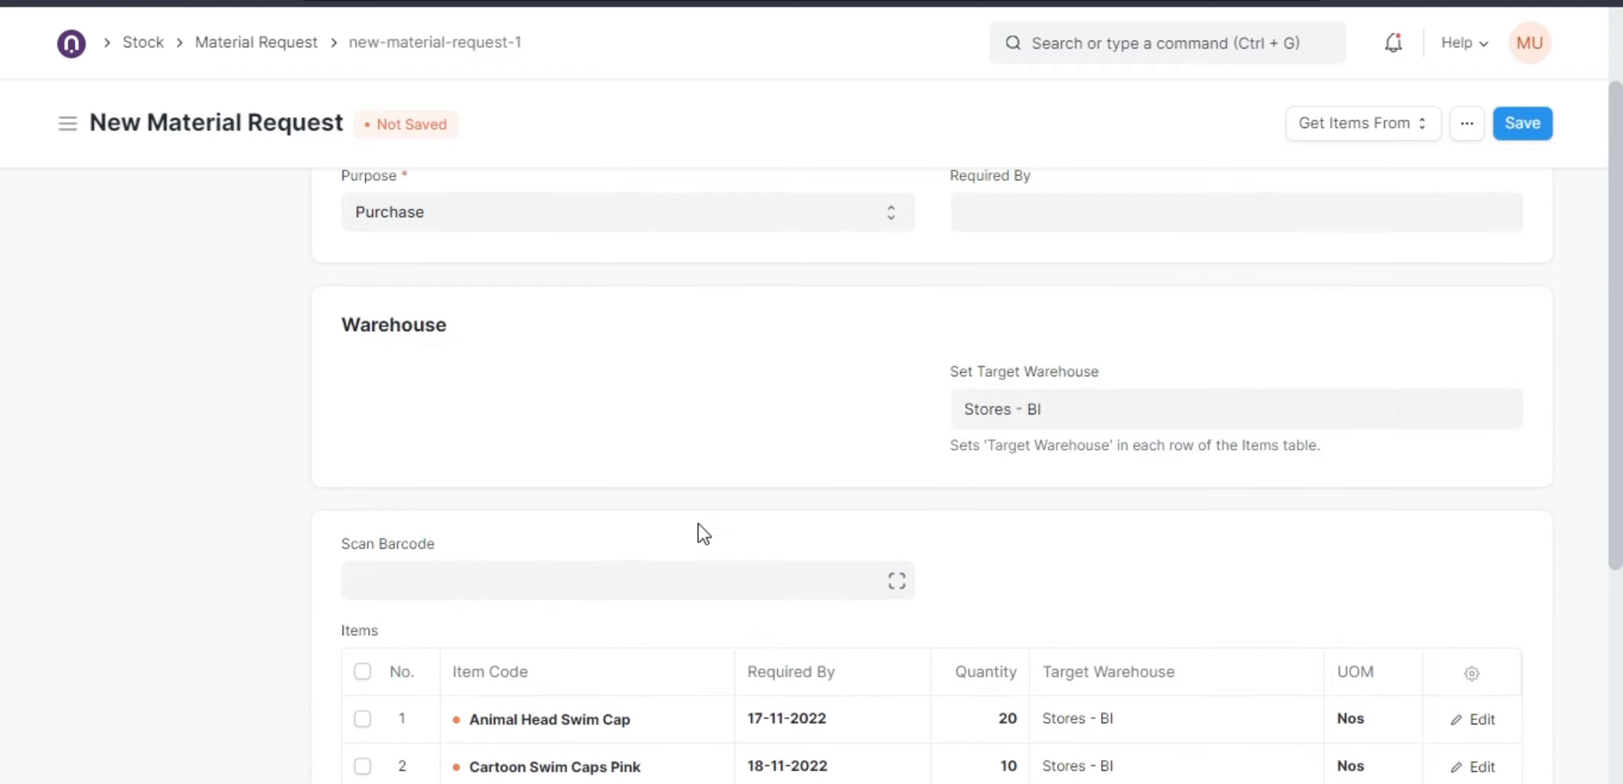
pyautogui.scroll(1, 698, 524)
pyautogui.scroll(-6, 698, 524)
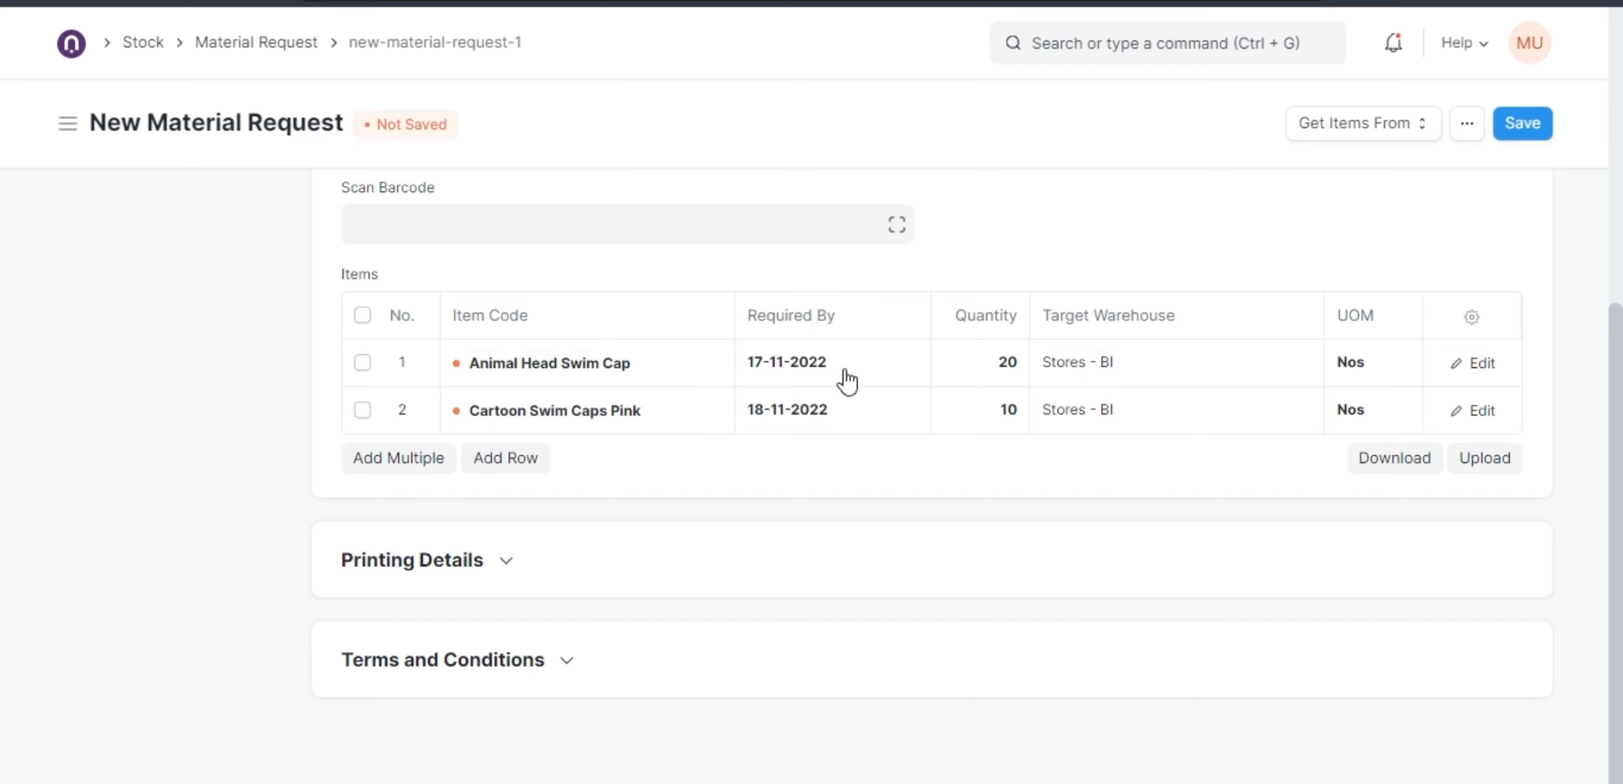
pyautogui.click(998, 367)
pyautogui.doubleClick(998, 365)
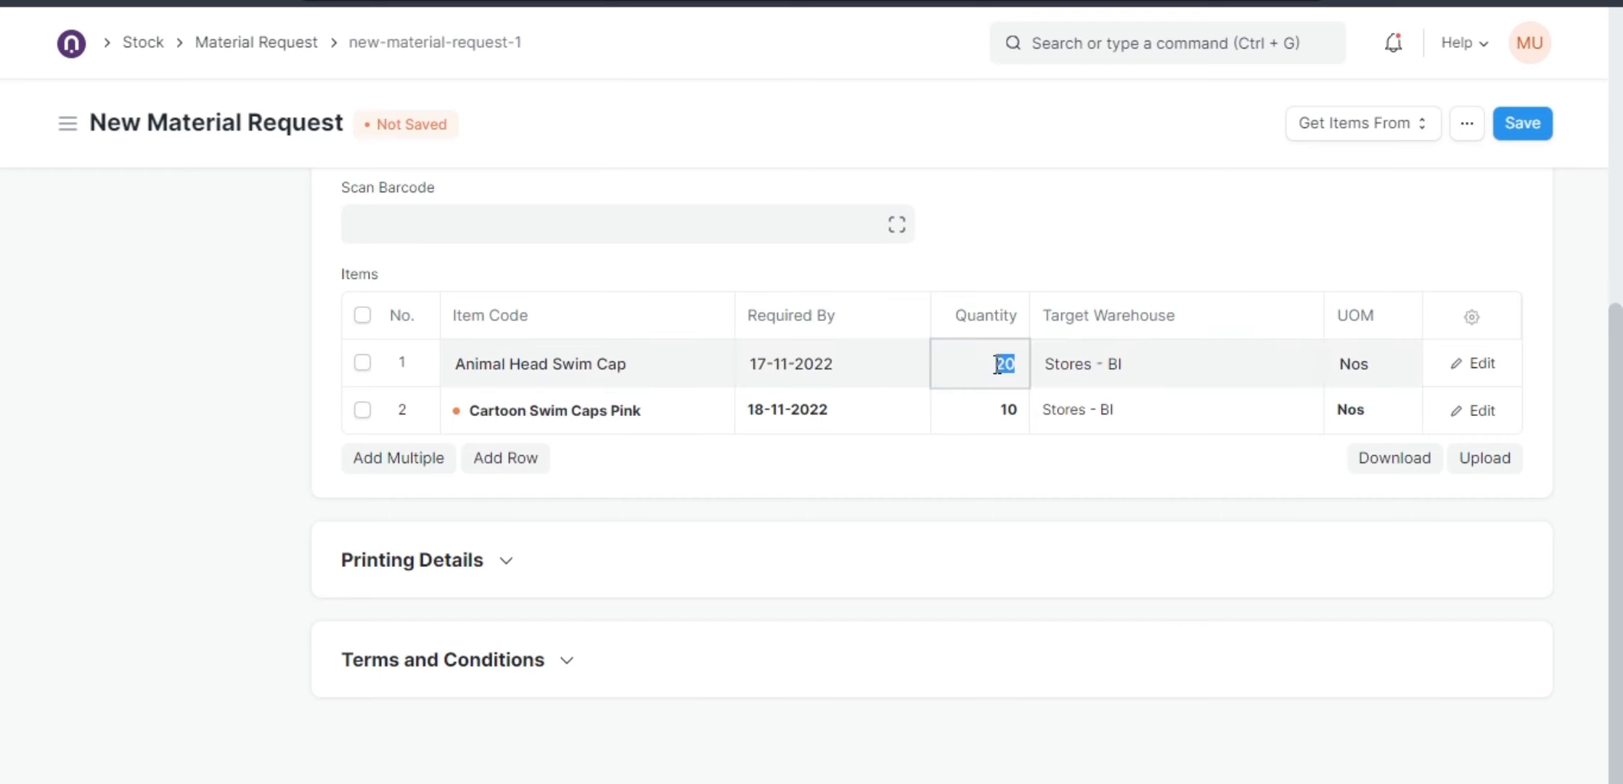
pyautogui.write('44')
pyautogui.click(998, 411)
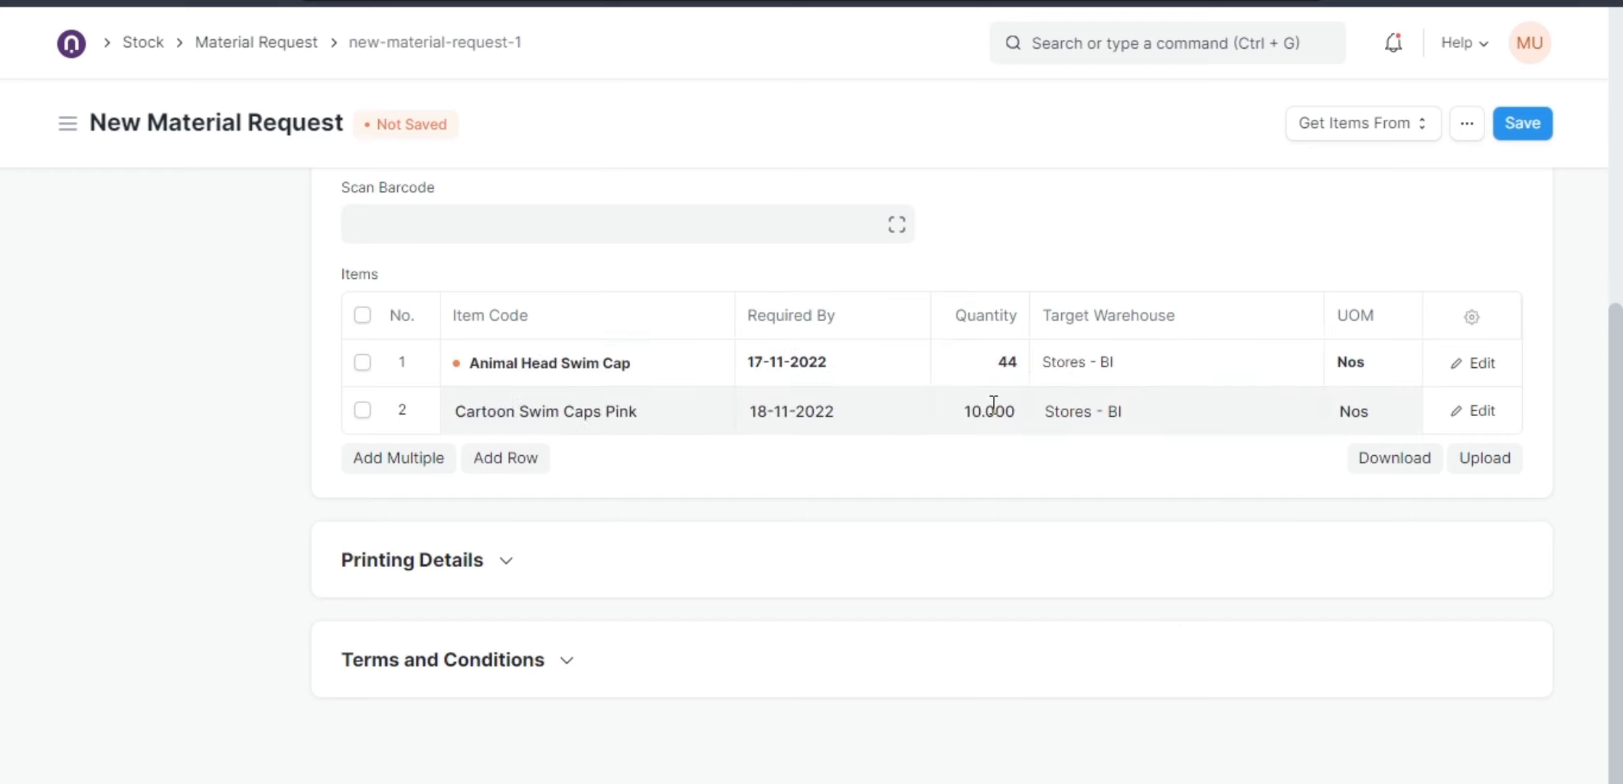
pyautogui.click(848, 371)
pyautogui.doubleClick(848, 365)
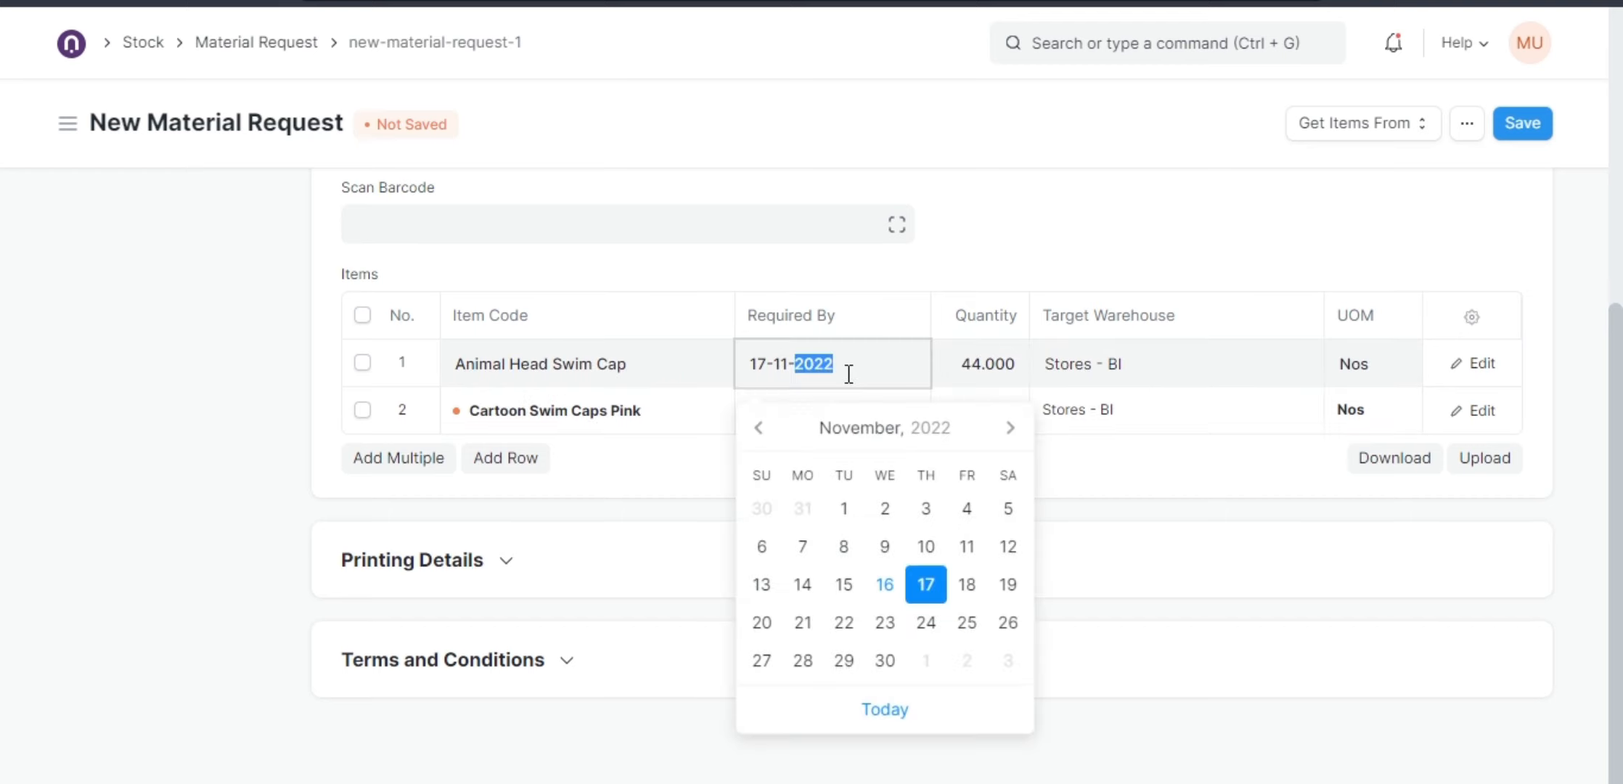
pyautogui.click(965, 591)
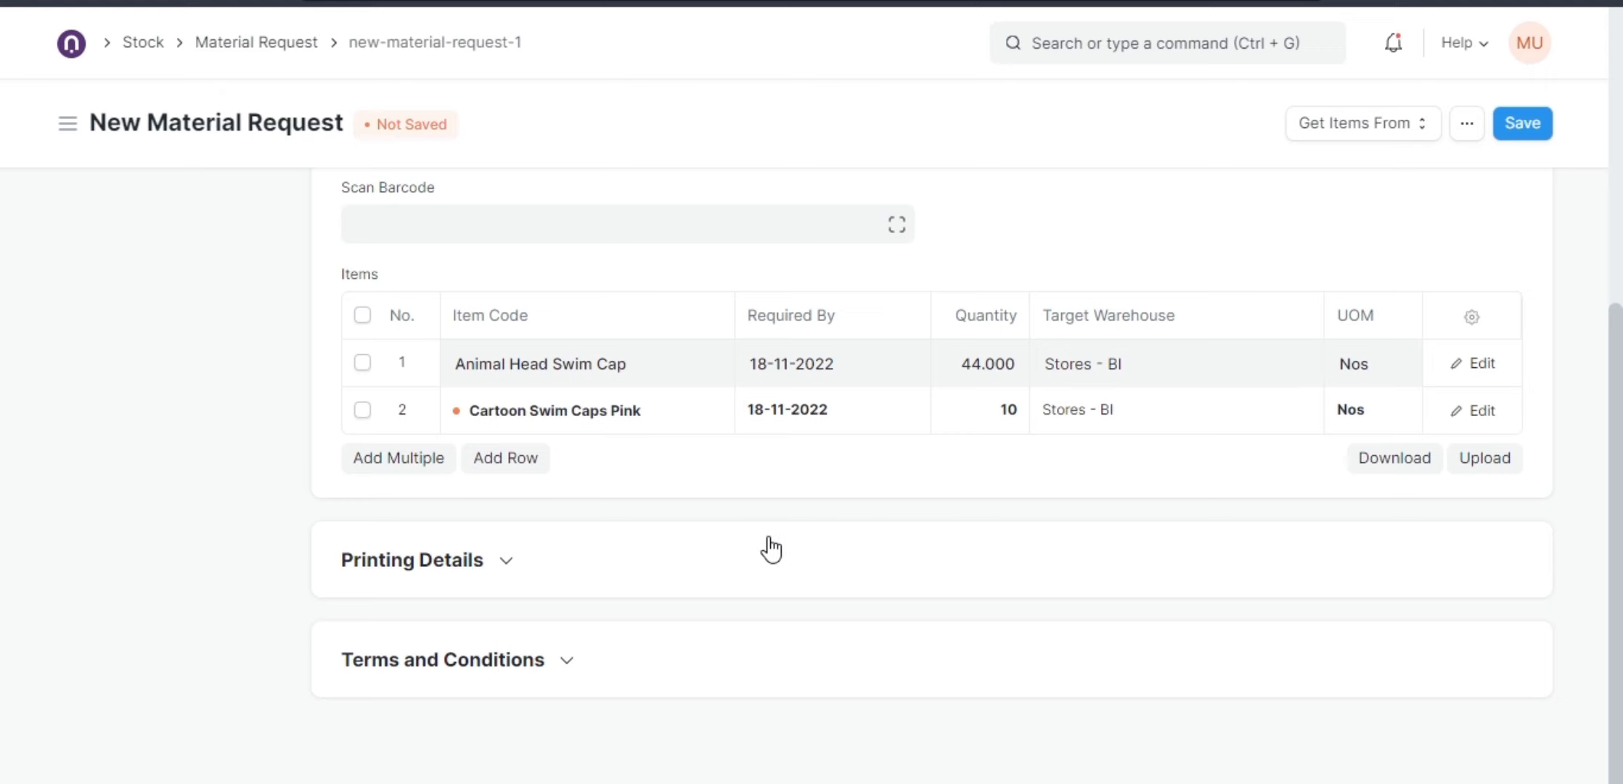
# Check the request's transaction date and compare it with the items' required-by dates
pyautogui.scroll(6, 771, 550)
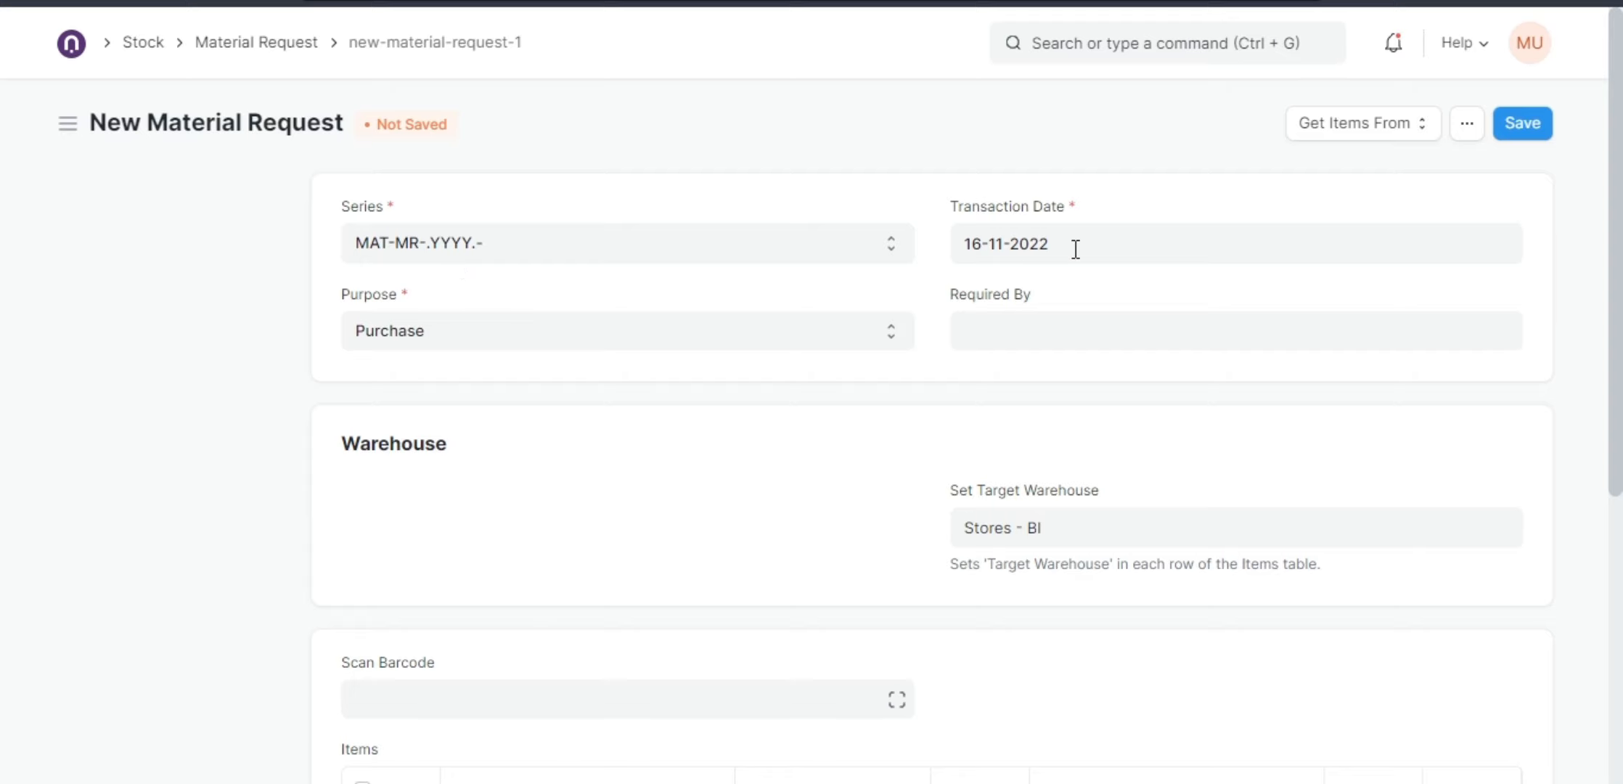
pyautogui.moveTo(1076, 247); pyautogui.dragTo(948, 249)
pyautogui.click(947, 249)
pyautogui.scroll(-3, 686, 519)
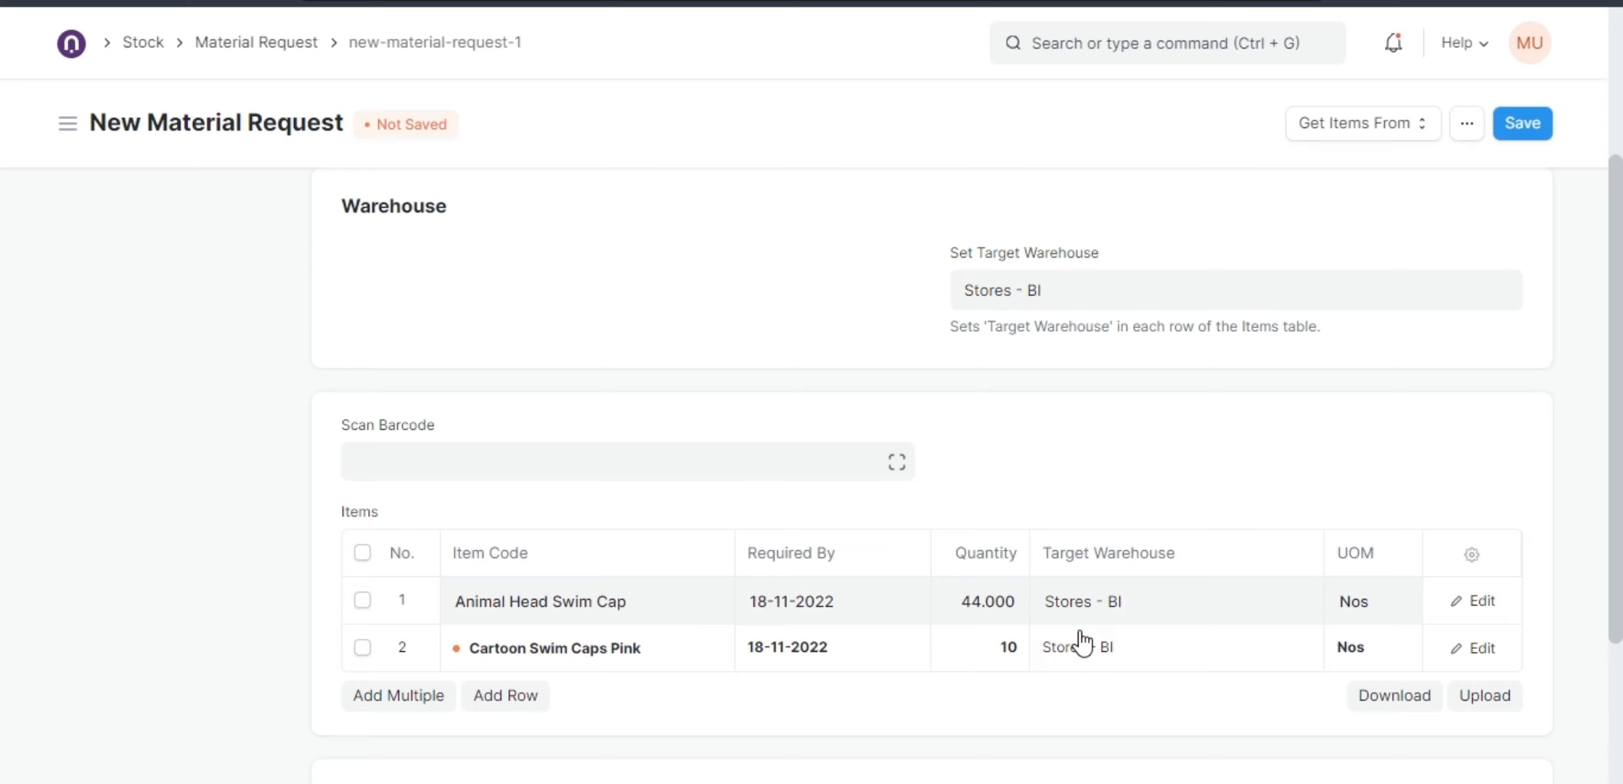
# Enter "this is urgent" as the terms and conditions content and save the material request
pyautogui.scroll(-3, 1053, 643)
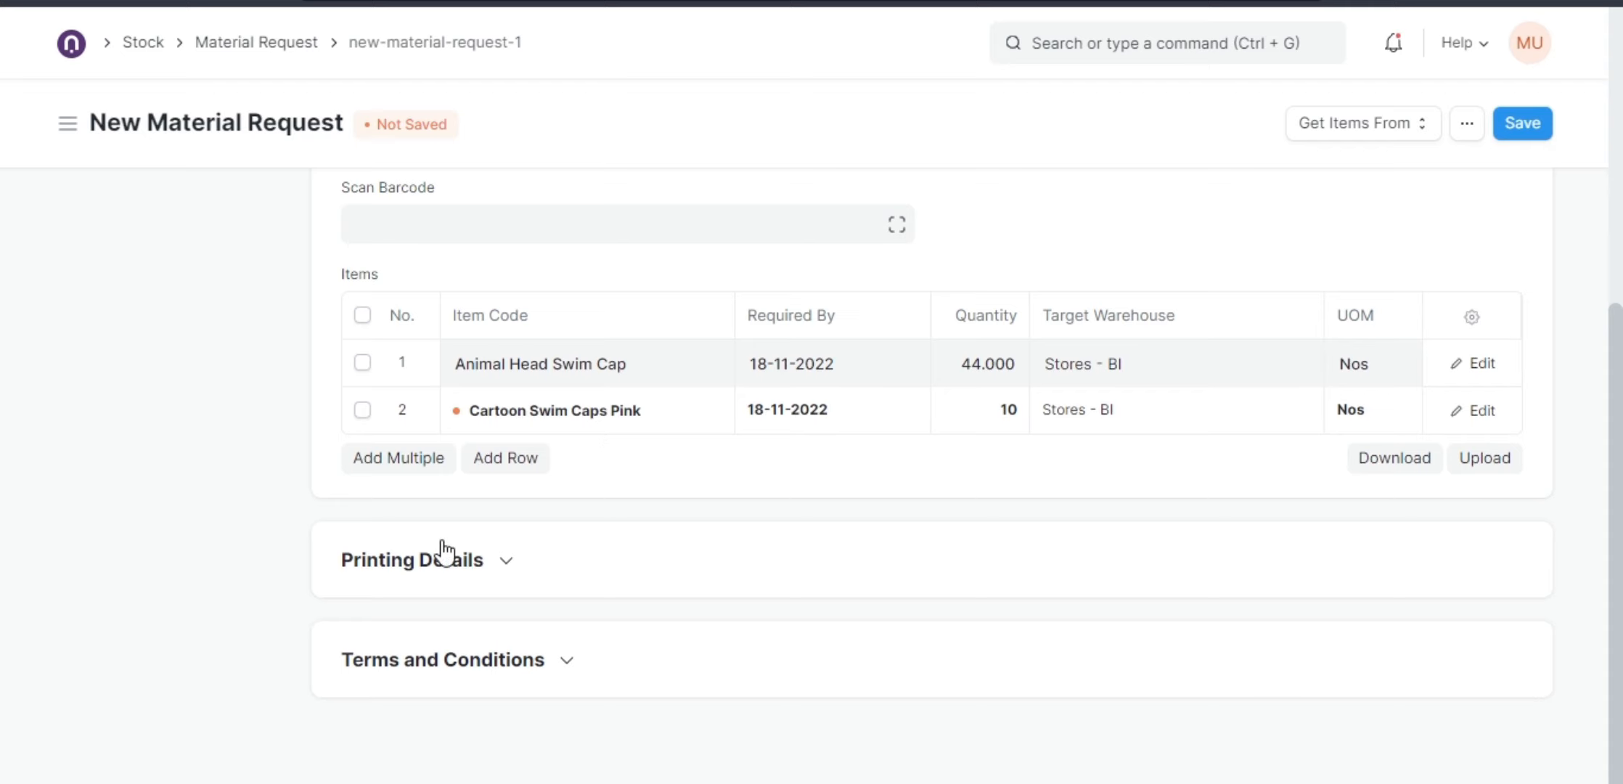
pyautogui.click(486, 660)
pyautogui.scroll(-5, 649, 603)
pyautogui.click(529, 461)
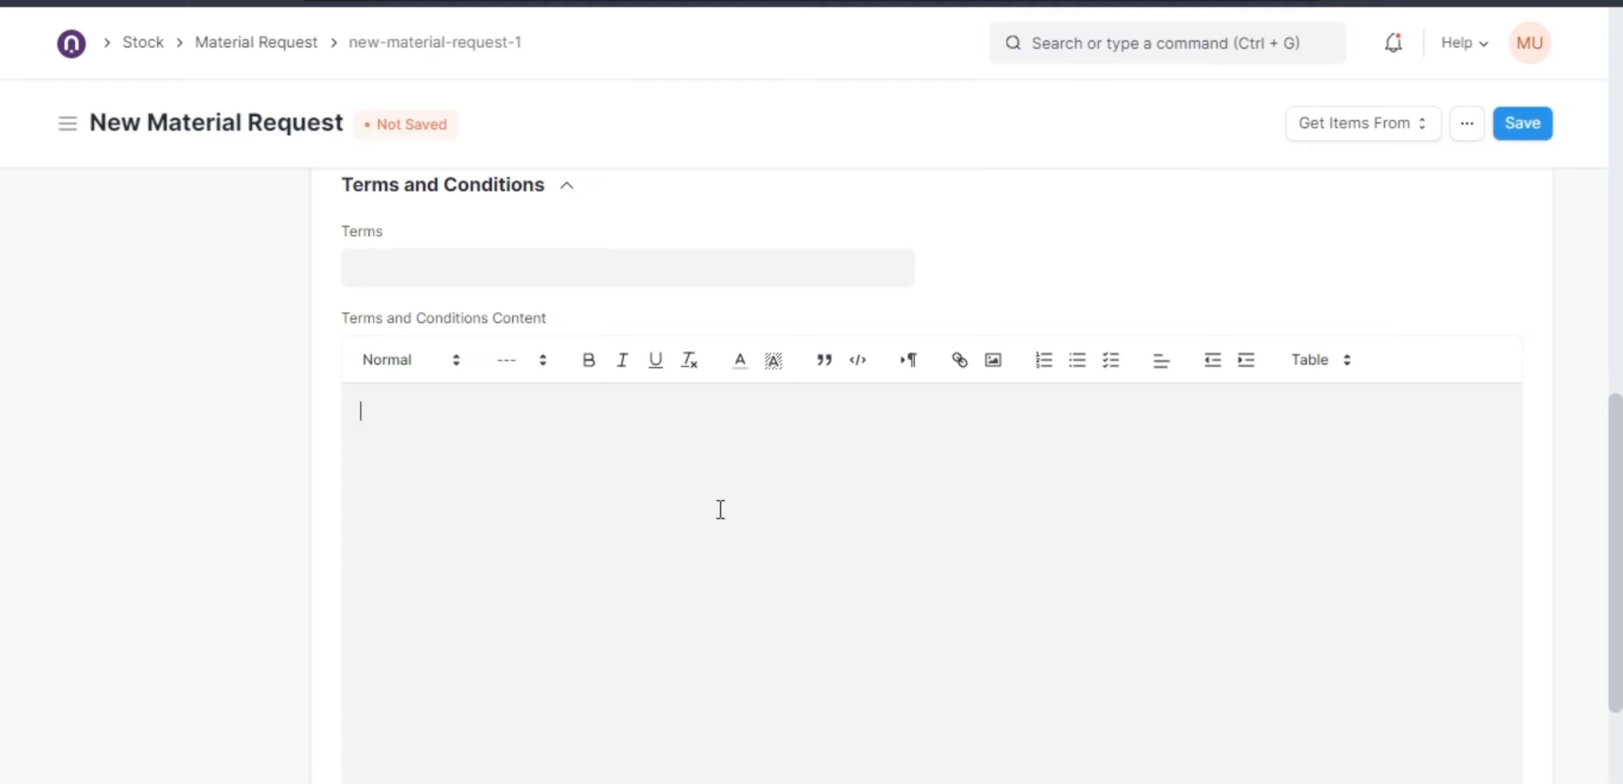
pyautogui.write('ease ghis i')
pyautogui.press('BackSpace')
pyautogui.press('BackSpace')
pyautogui.press('BackSpace')
pyautogui.press('BackSpace')
pyautogui.press('BackSpace')
pyautogui.press('BackSpace')
pyautogui.press('BackSpace')
pyautogui.write('this is urgent and plz')
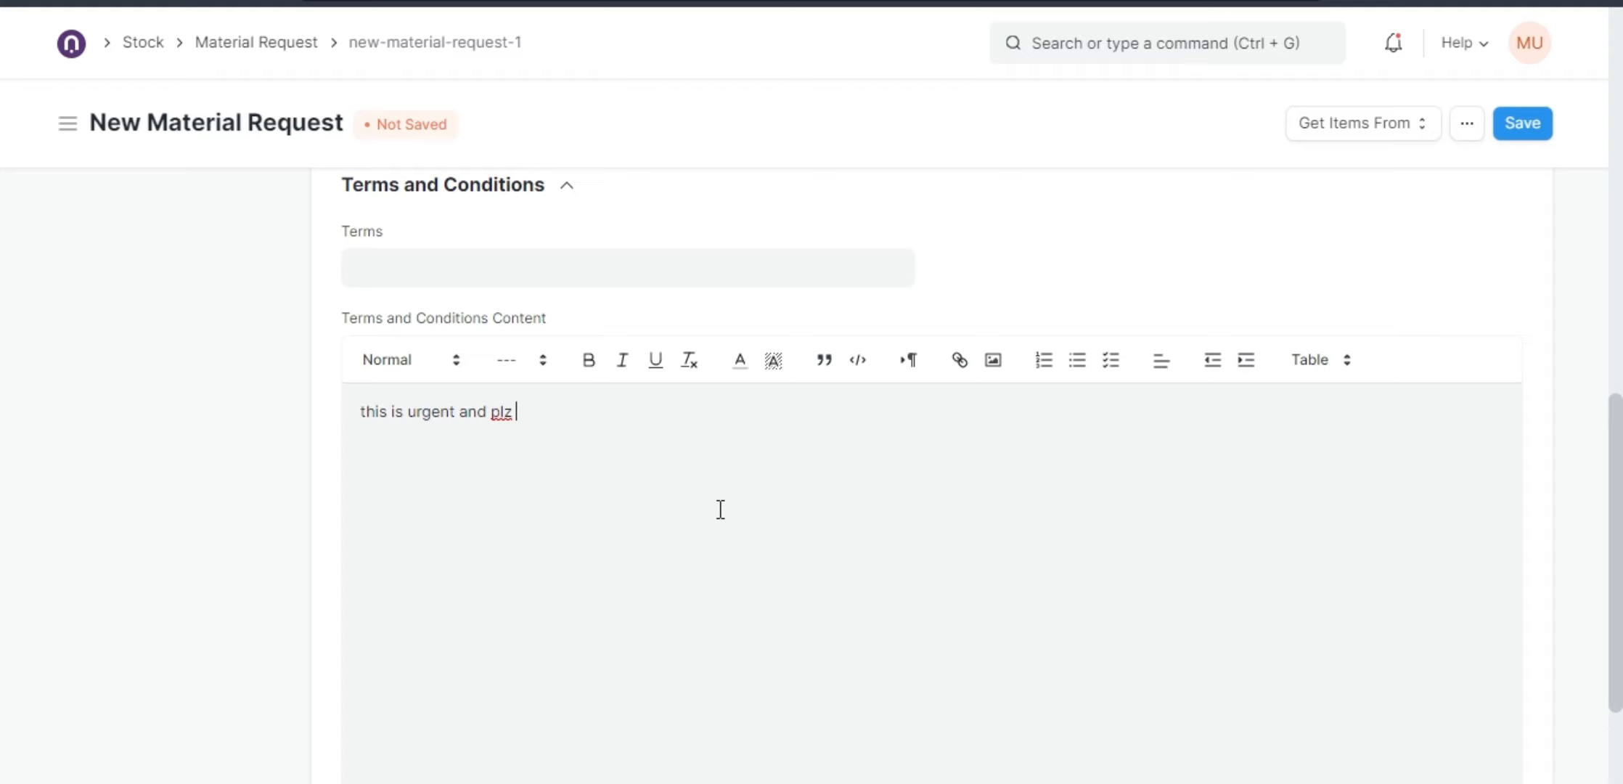
pyautogui.press('BackSpace')
pyautogui.press('BackSpace')
pyautogui.press('BackSpace')
pyautogui.press('BackSpace')
pyautogui.press('BackSpace')
pyautogui.press('BackSpace')
pyautogui.press('BackSpace')
pyautogui.press('BackSpace')
pyautogui.press('BackSpace')
pyautogui.click(1513, 143)
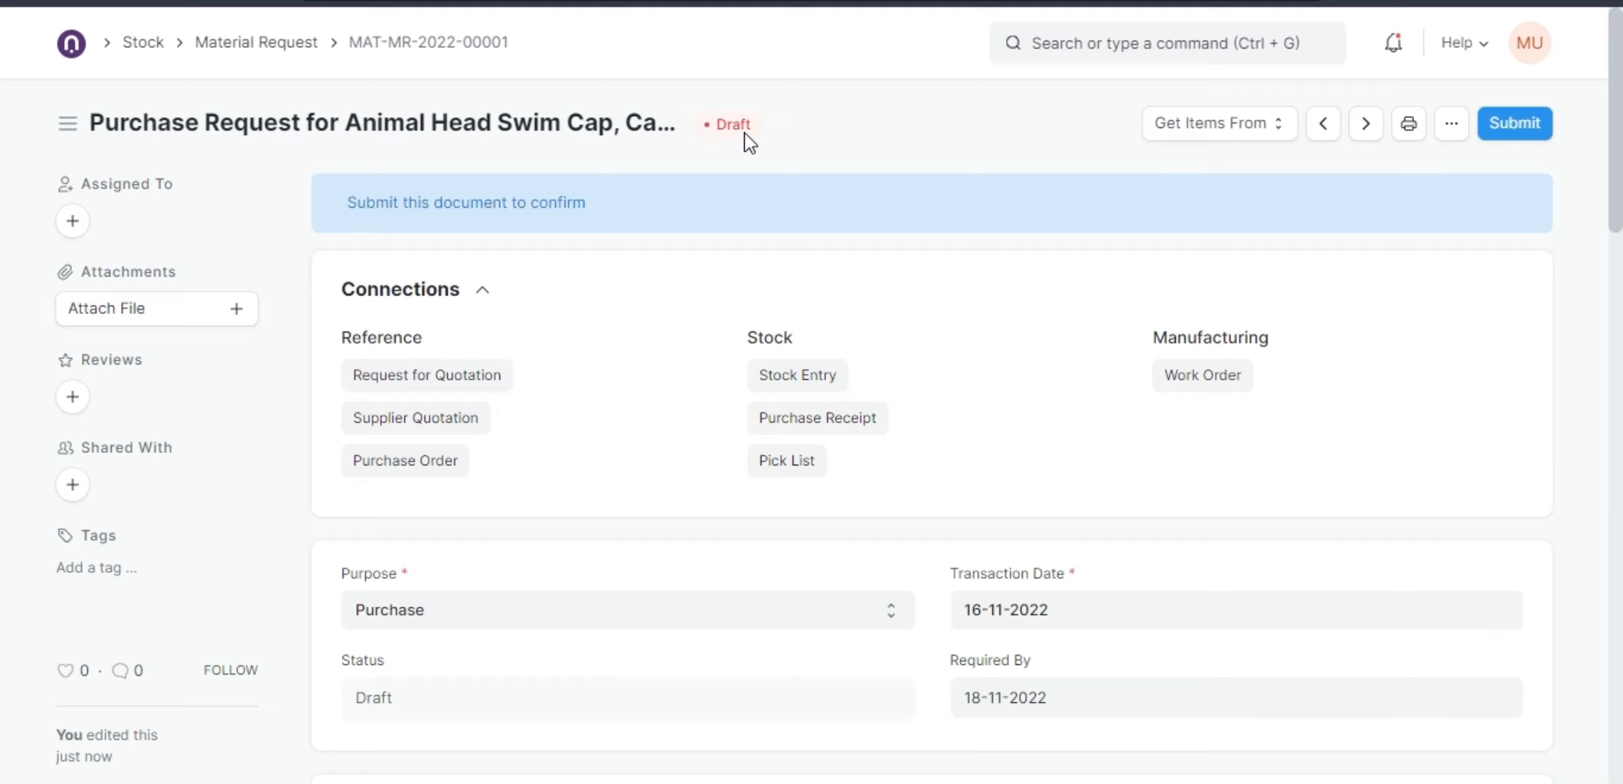
# Review the saved draft's items, and reopen the purchase request from the Material Request list
pyautogui.scroll(-7, 838, 370)
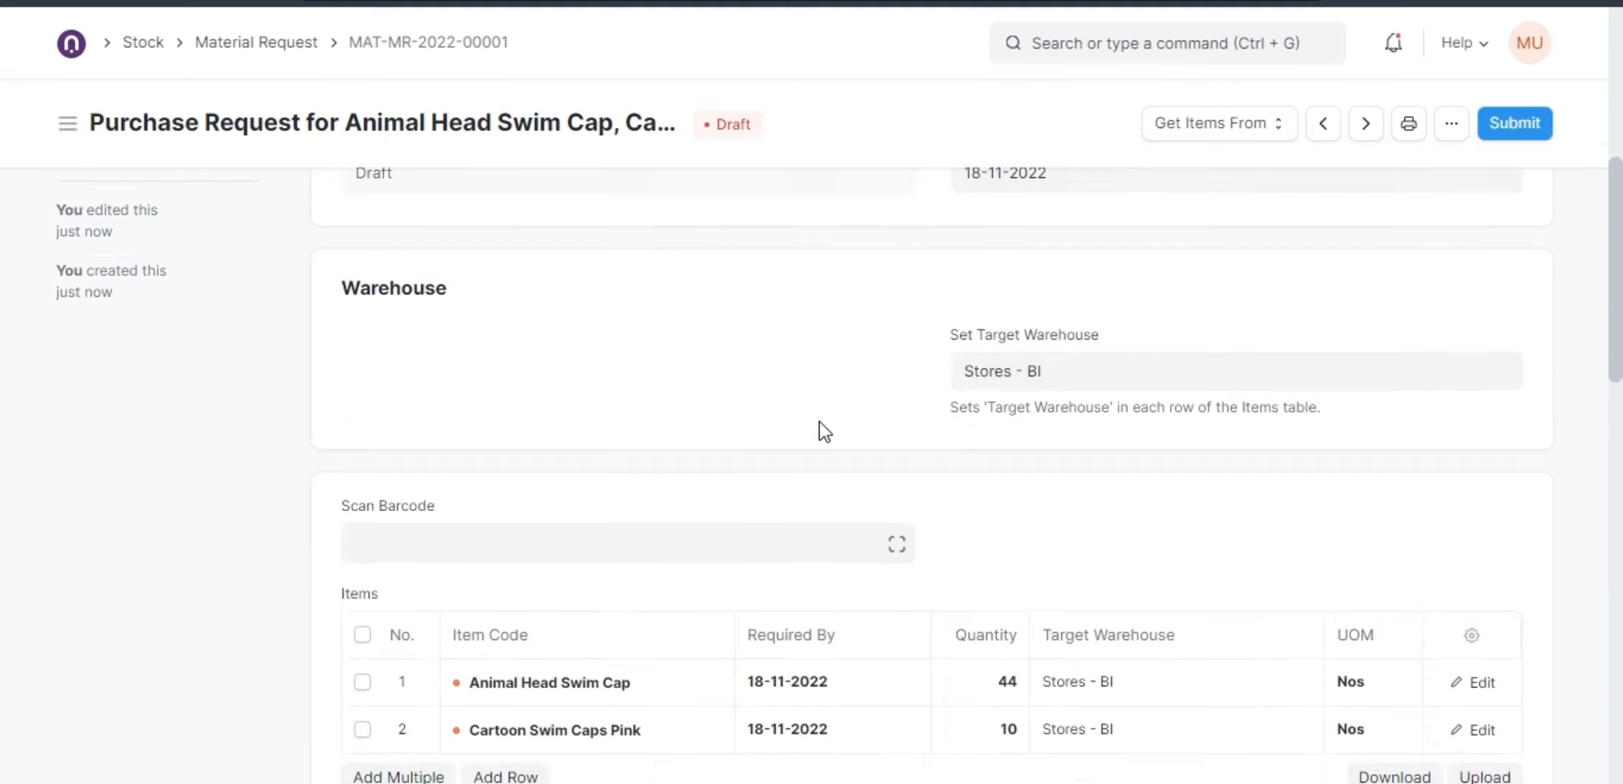
pyautogui.scroll(-3, 819, 431)
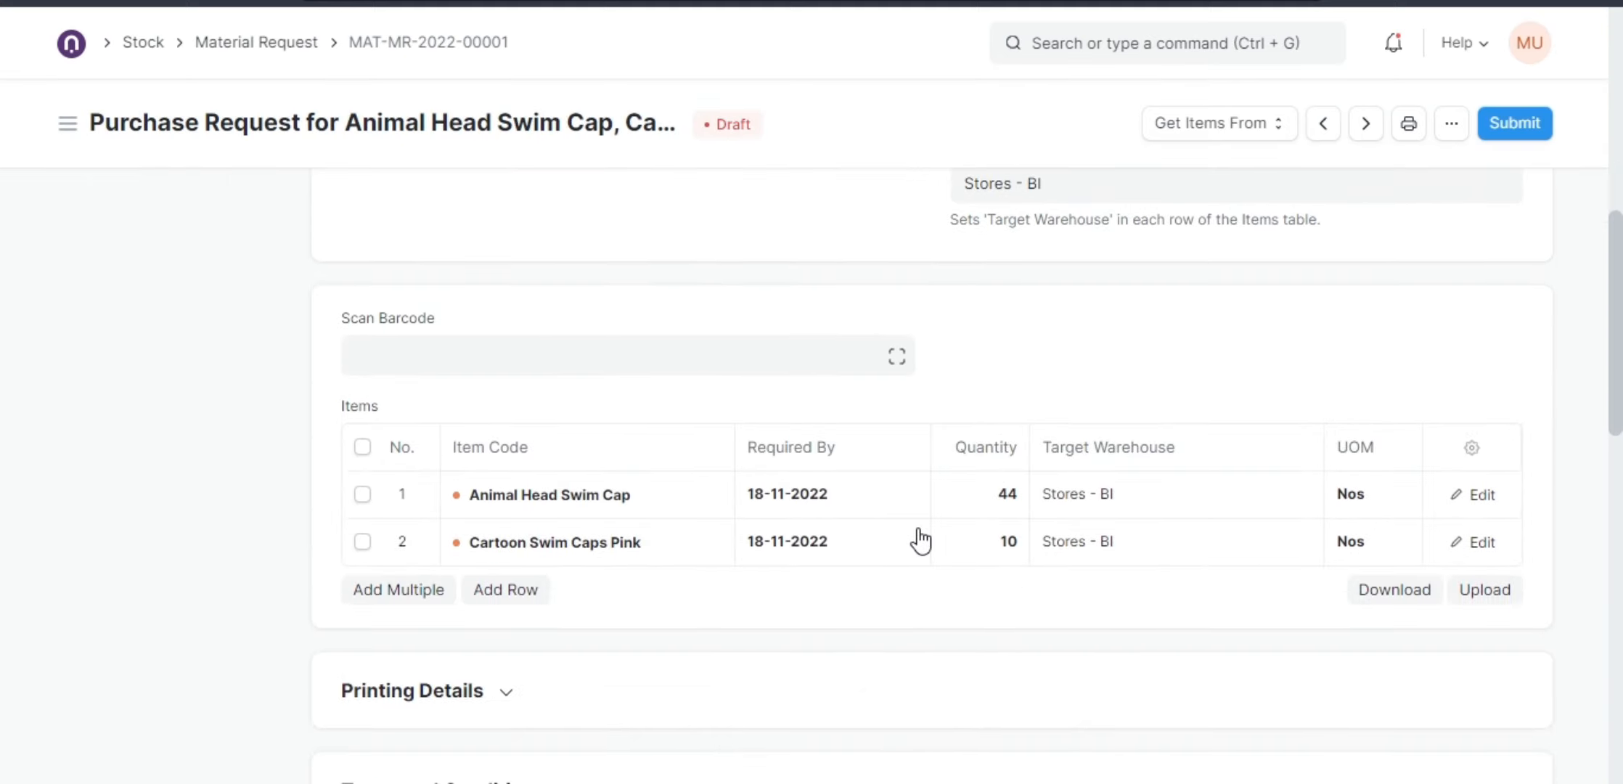
pyautogui.scroll(10, 921, 540)
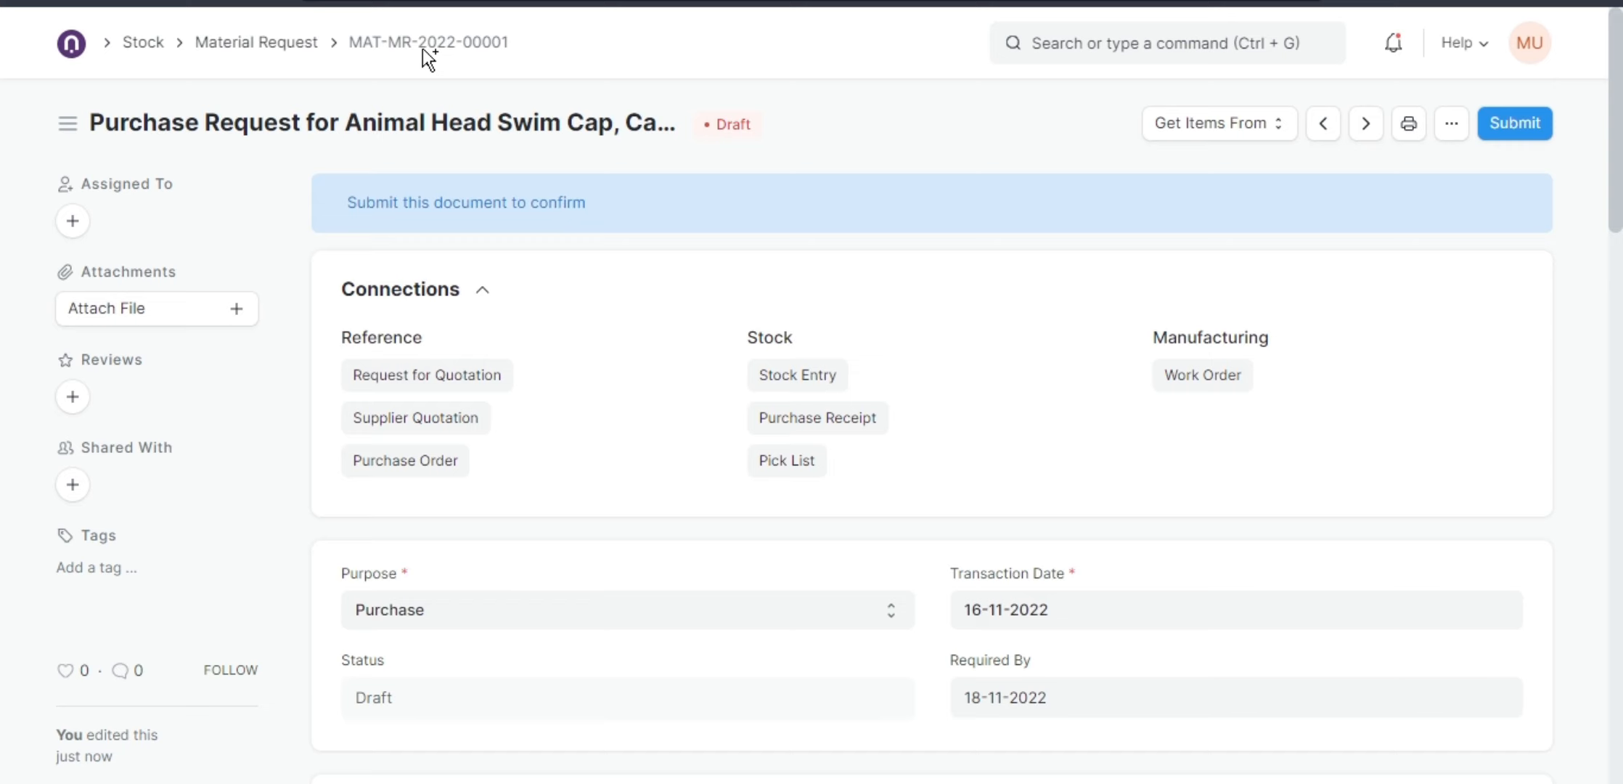
pyautogui.click(263, 45)
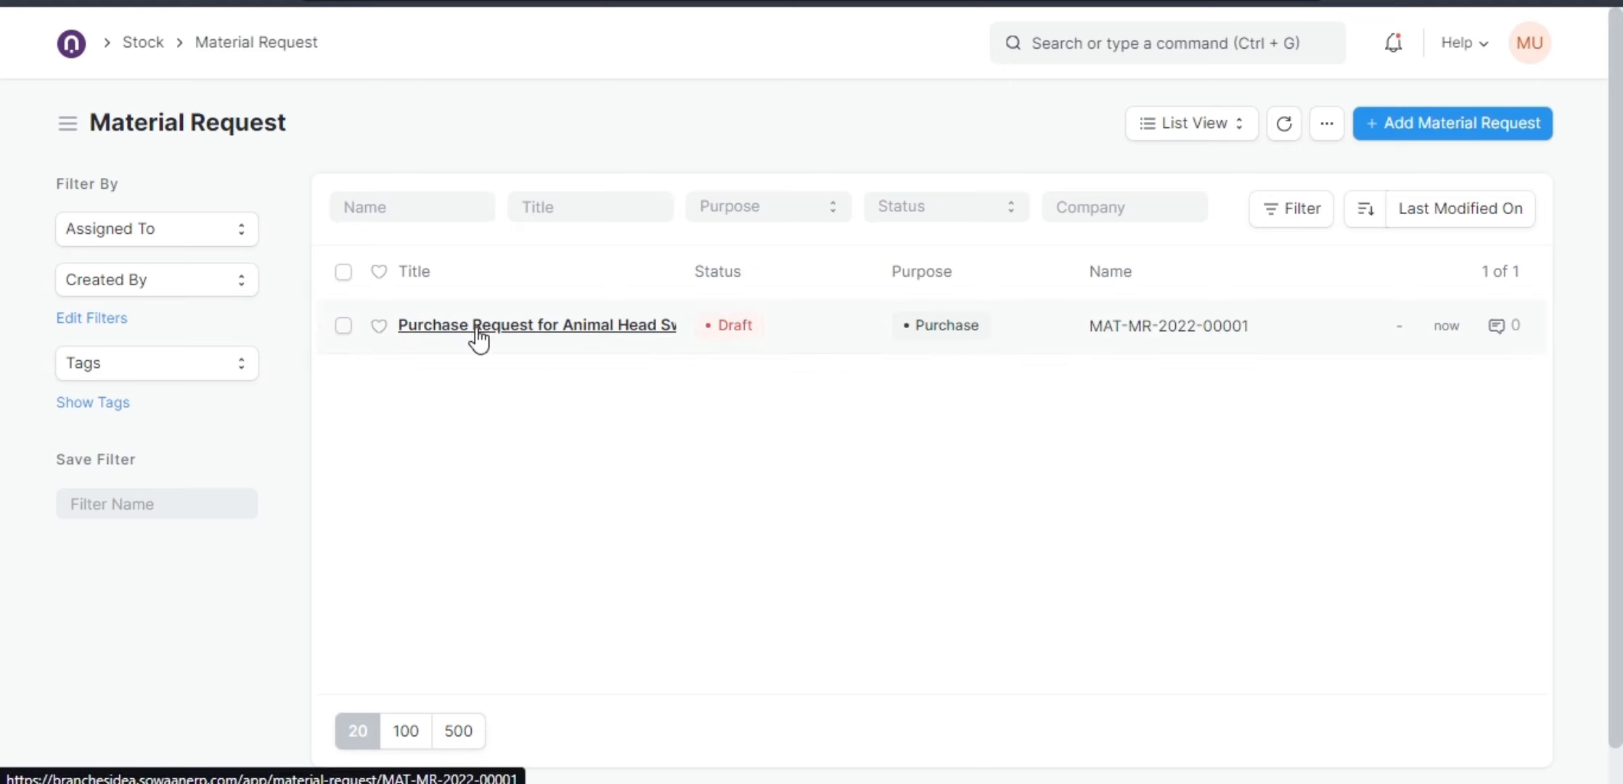
pyautogui.click(606, 340)
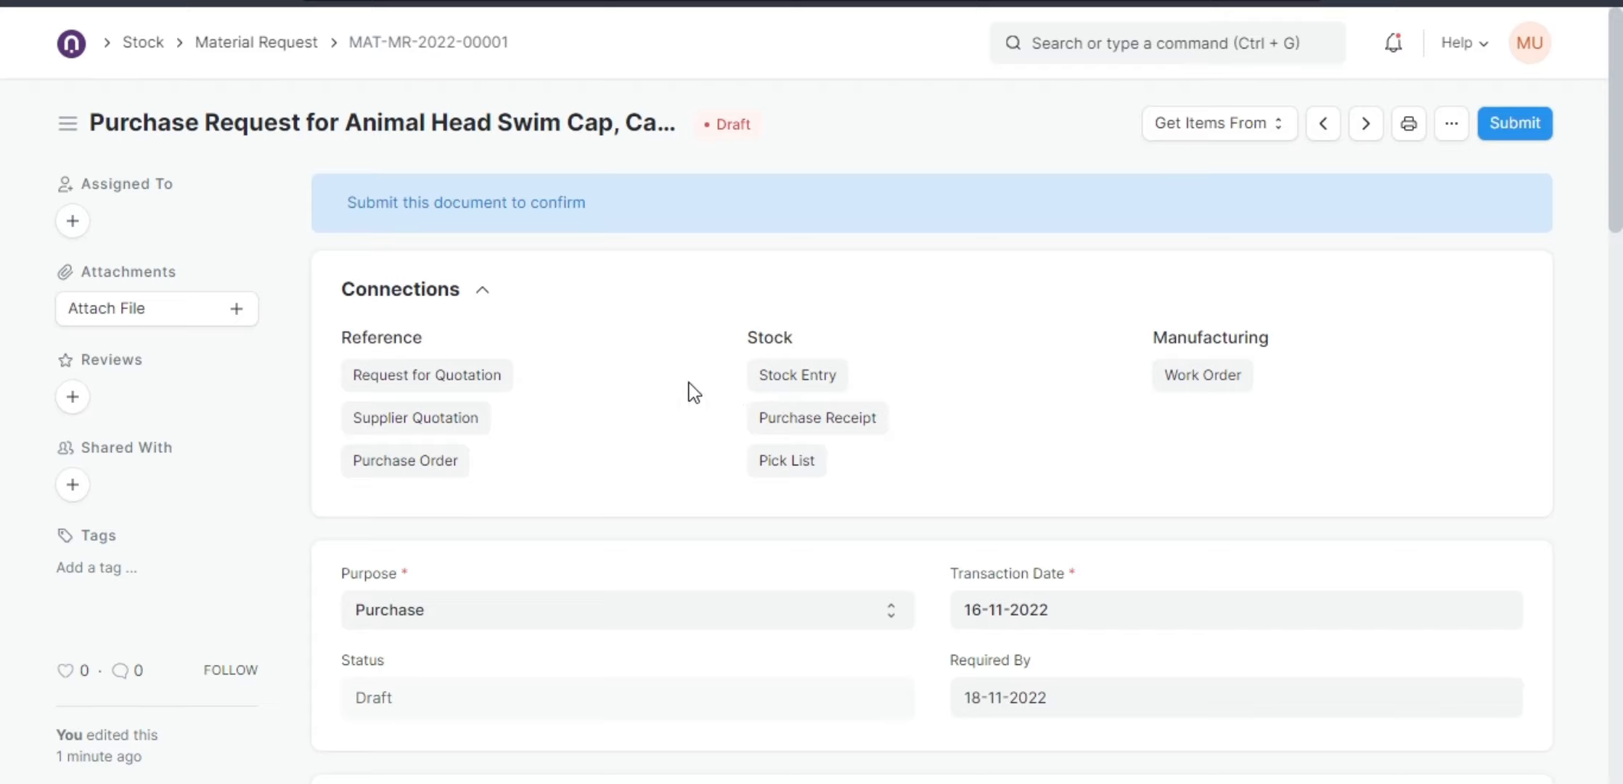
# Review the reopened request's dates, warehouse, items and terms, and view the available purpose options
pyautogui.scroll(-20, 704, 470)
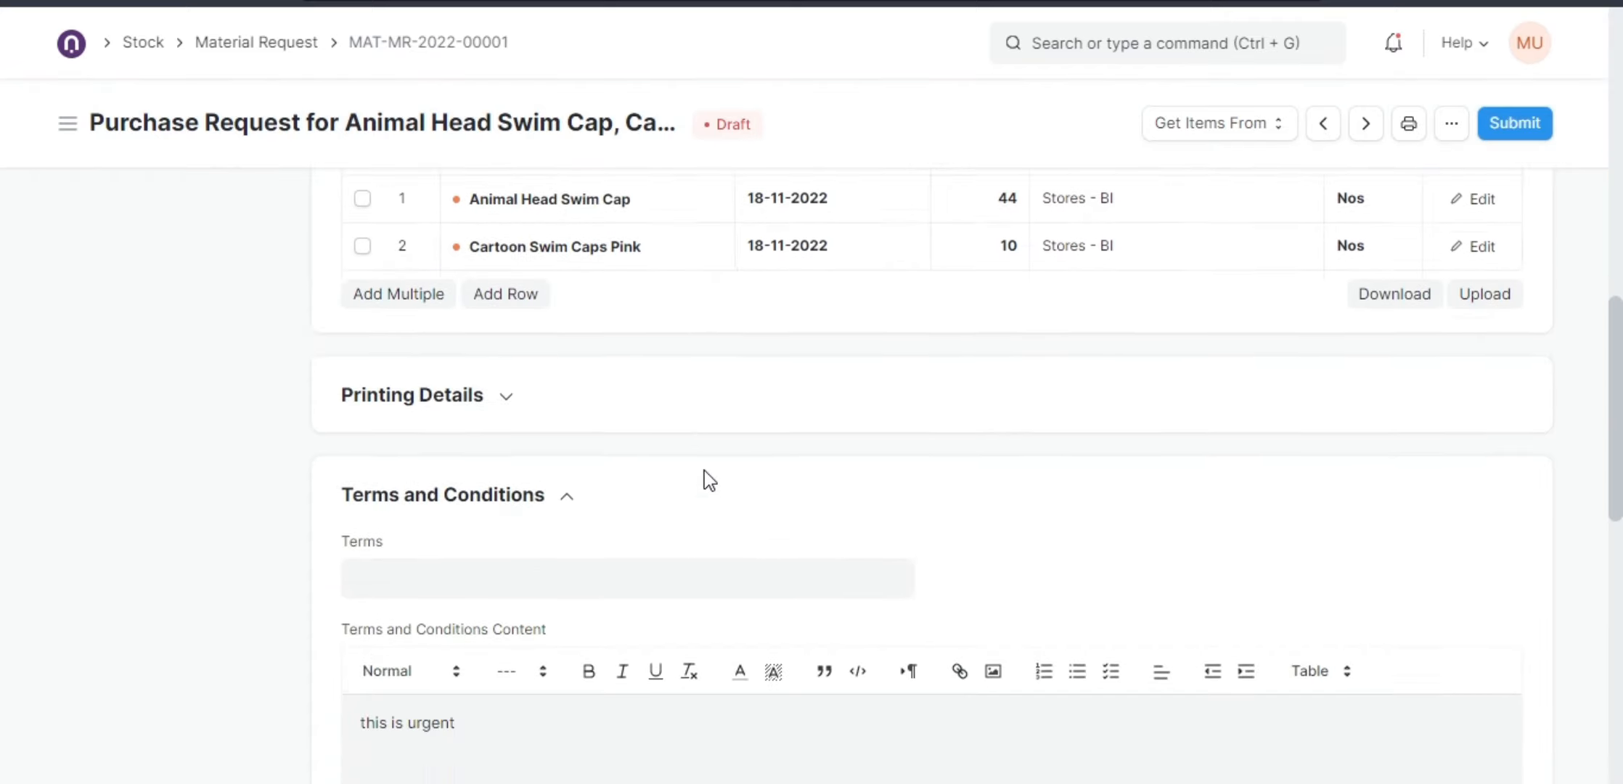
pyautogui.scroll(20, 704, 470)
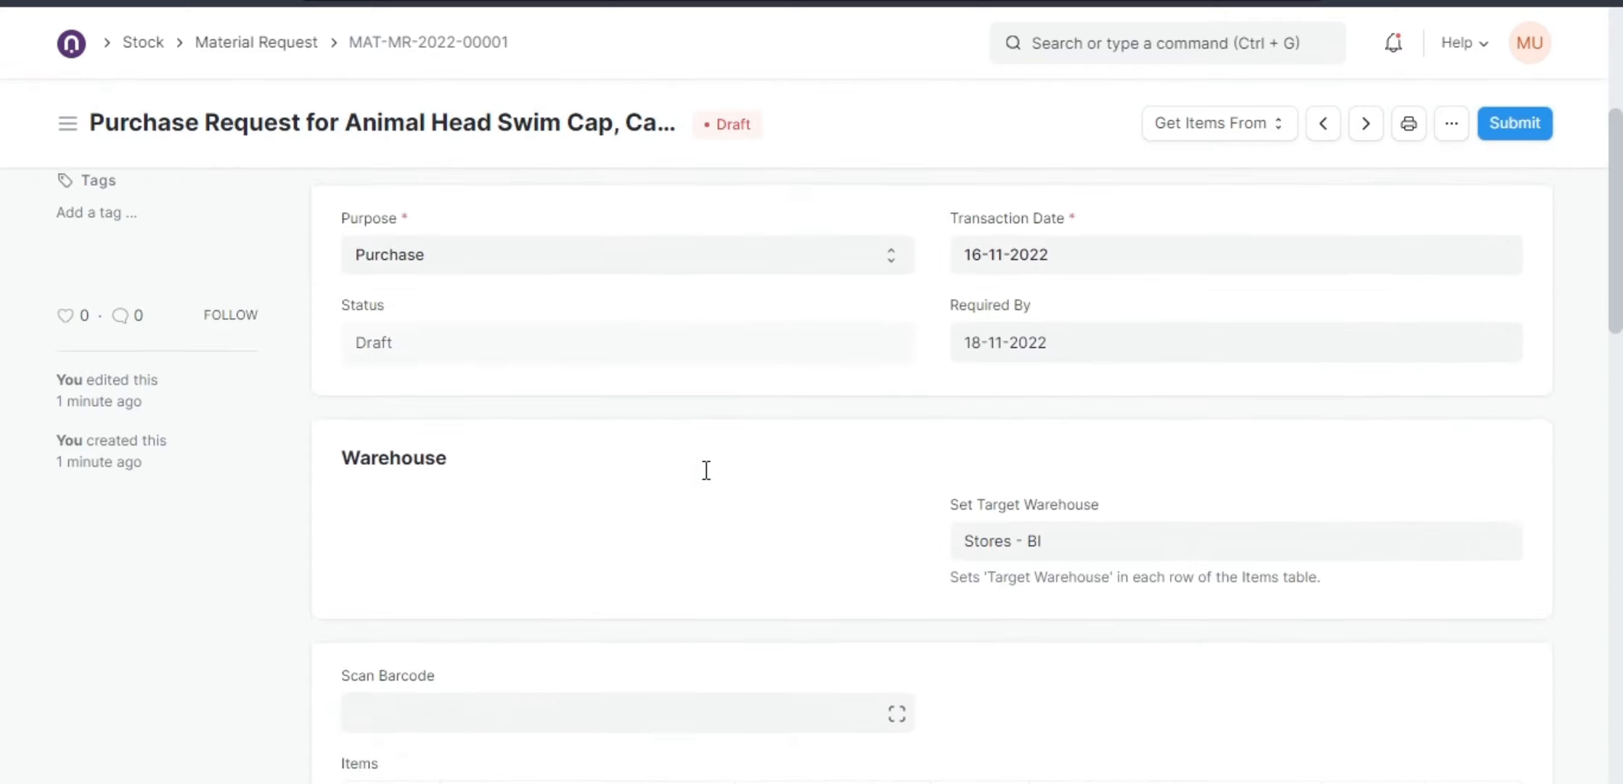
pyautogui.scroll(-10, 681, 453)
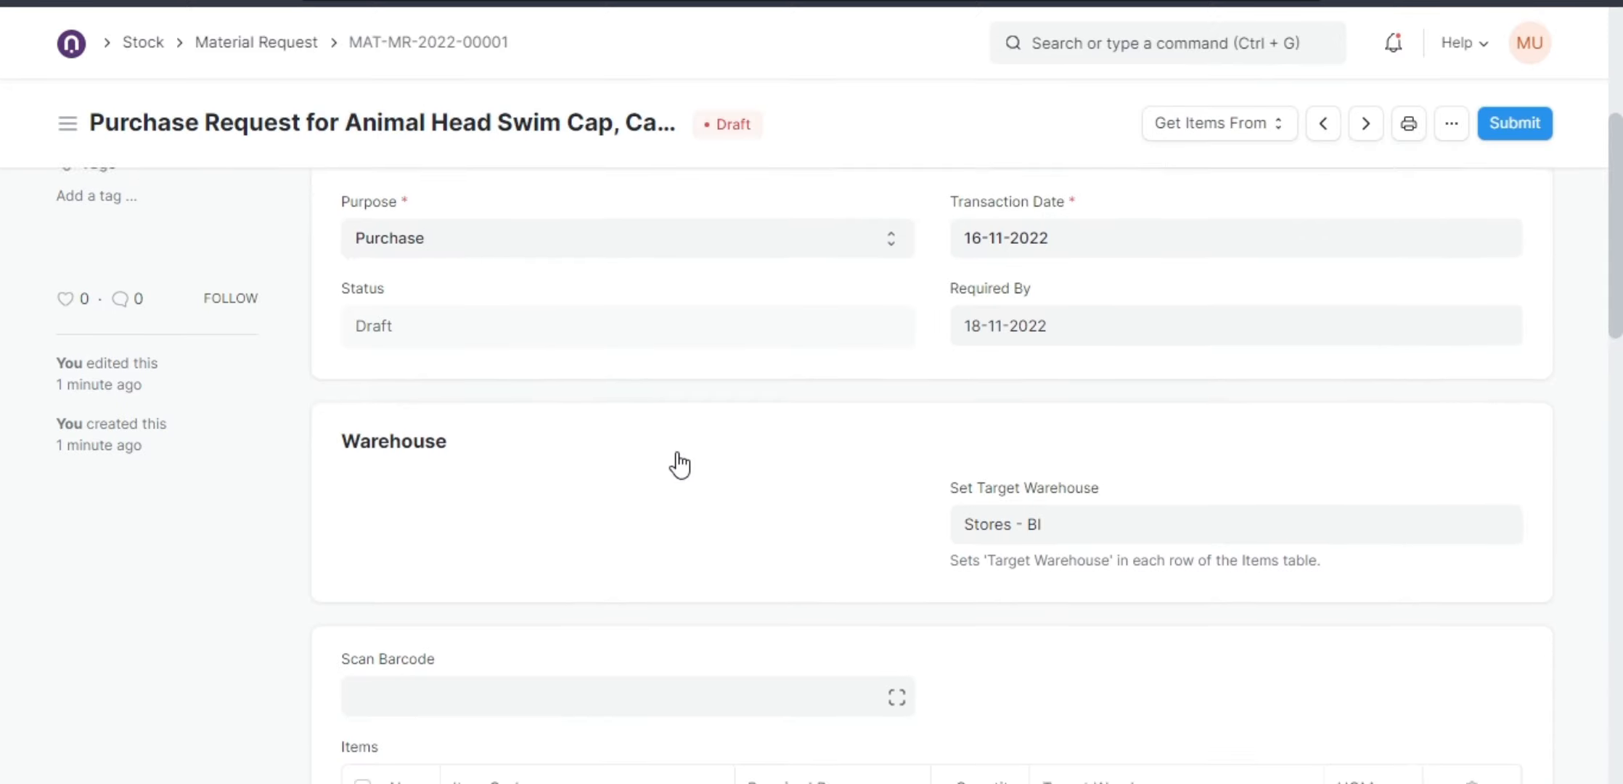
pyautogui.scroll(5, 679, 460)
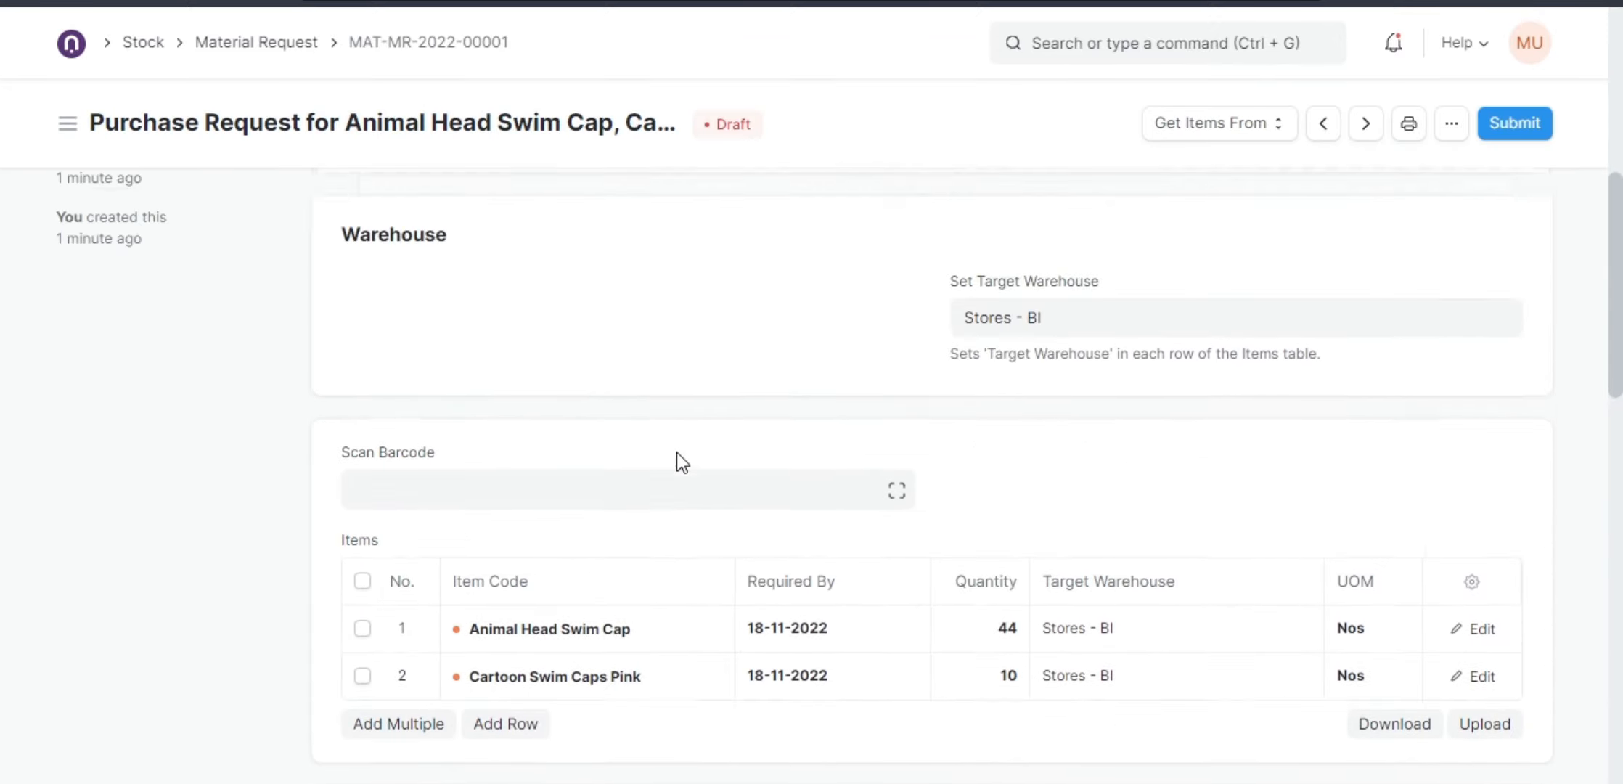
pyautogui.scroll(-1, 633, 454)
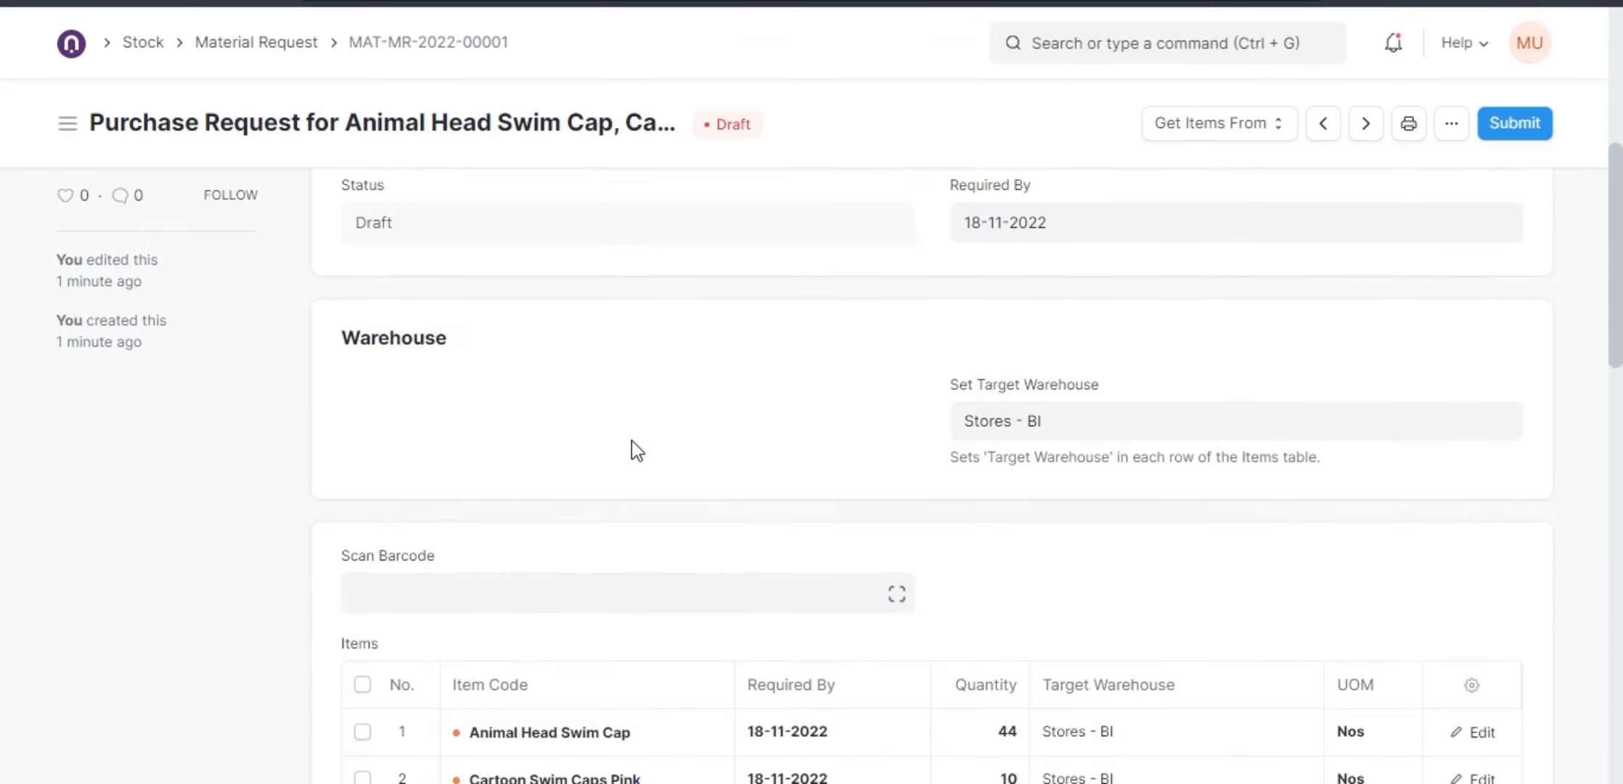
pyautogui.scroll(1, 632, 440)
pyautogui.click(495, 259)
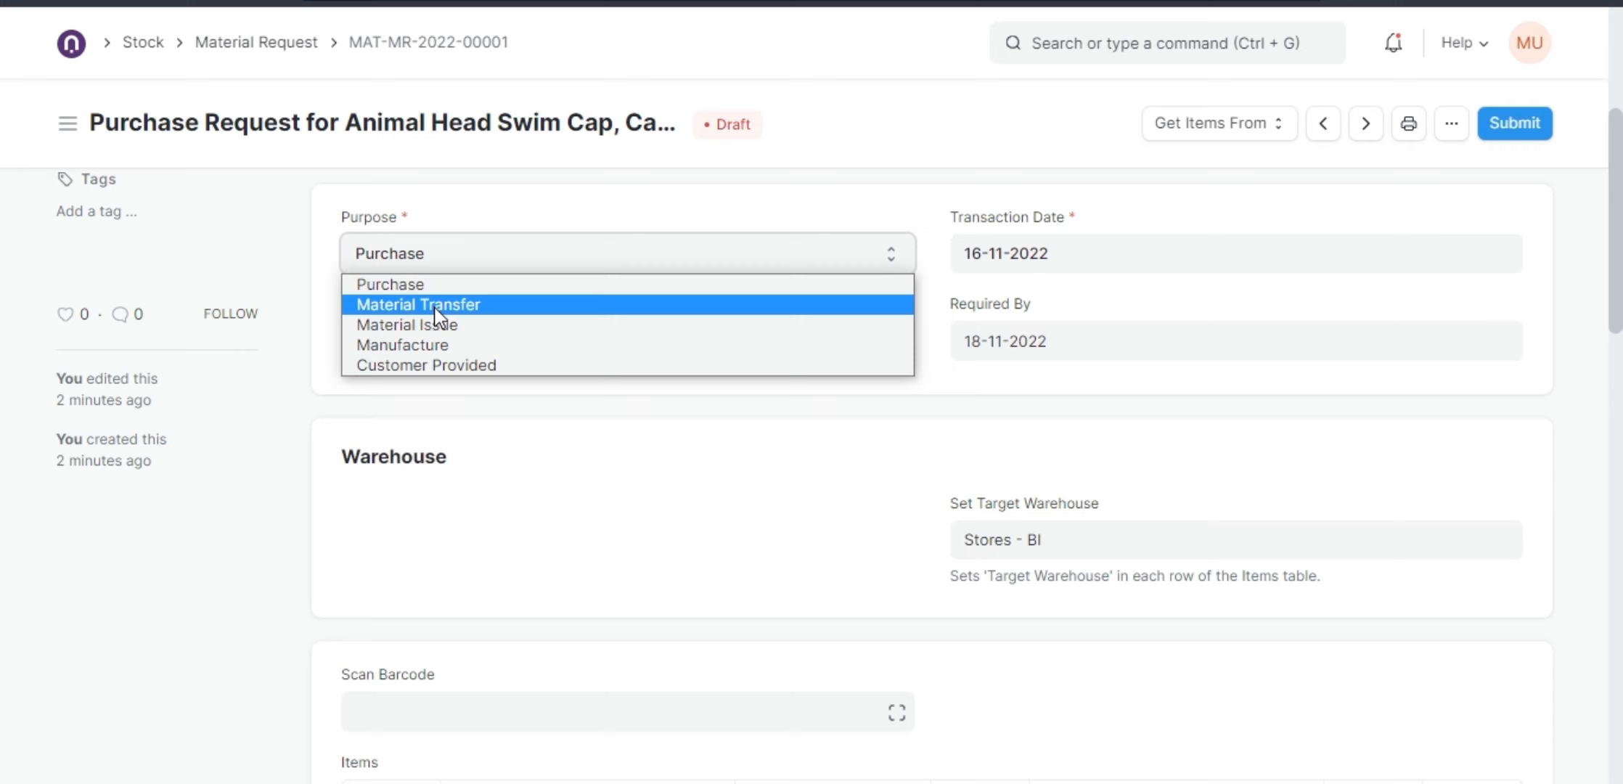
pyautogui.click(305, 308)
# Examine the stock and actual quantities in the Animal Head Swim Cap row's full details, and close them
pyautogui.scroll(-5, 605, 435)
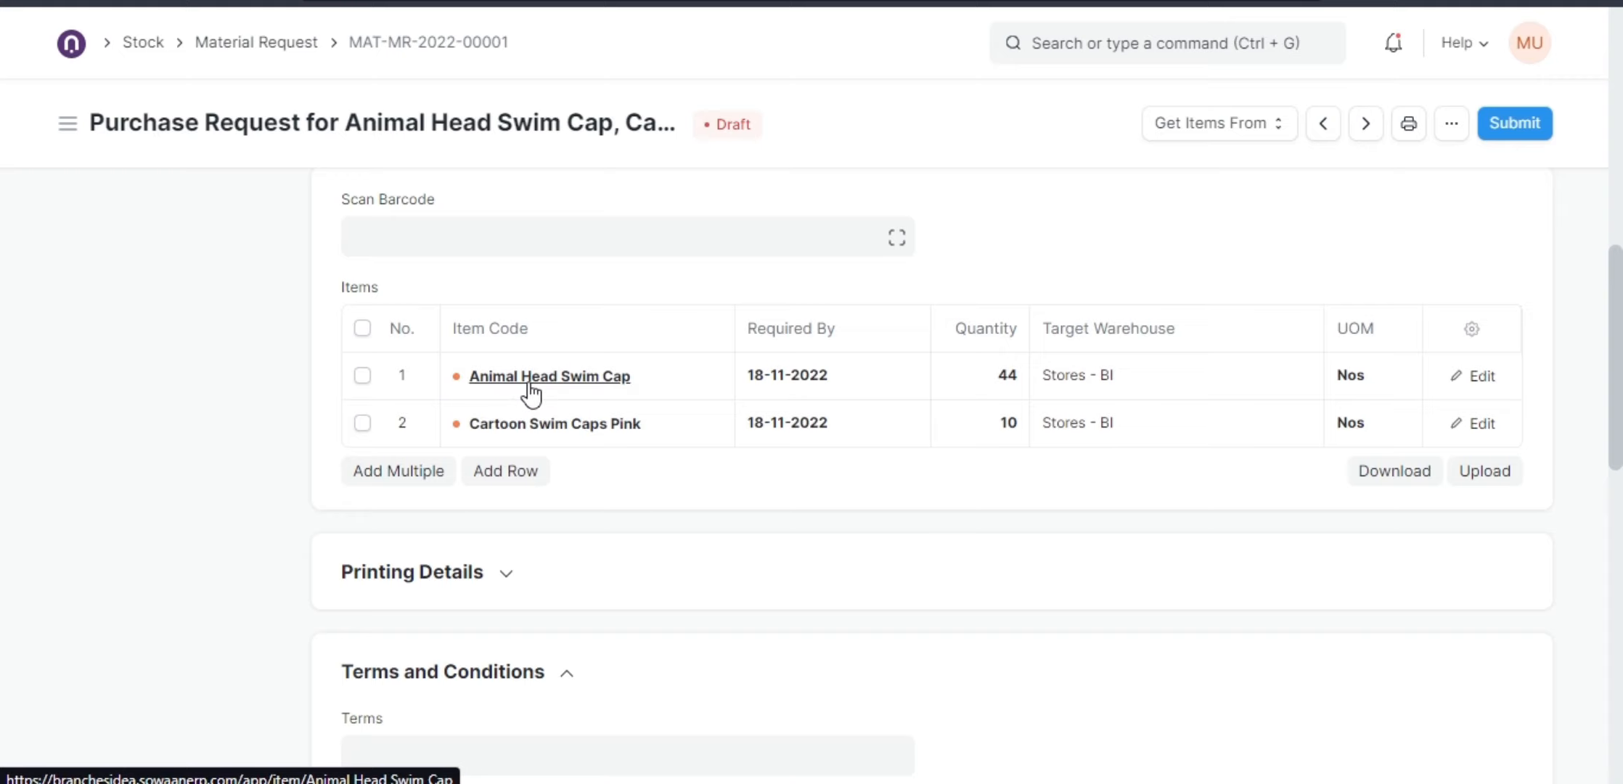
pyautogui.click(1481, 377)
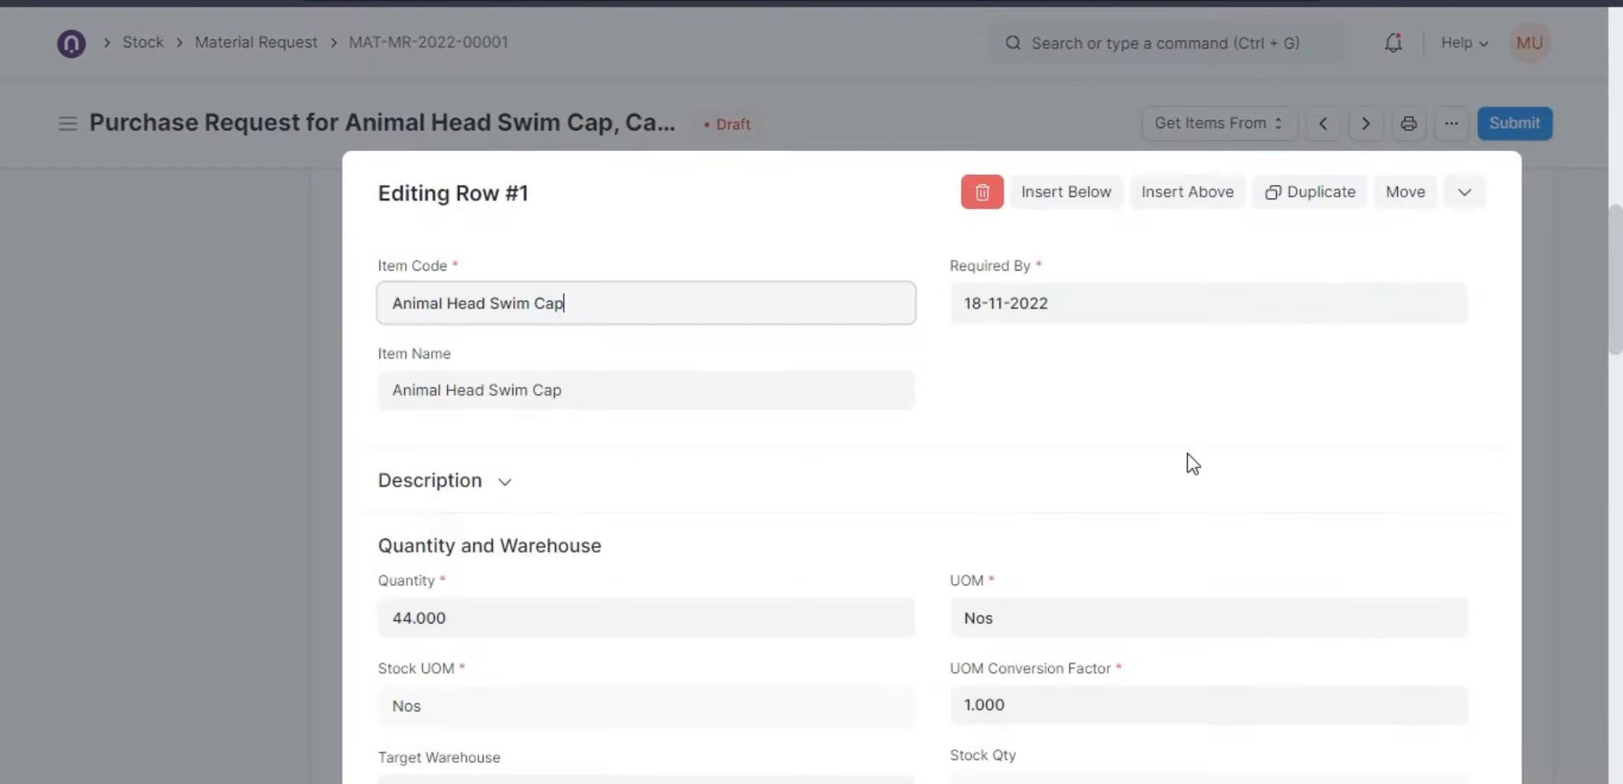
pyautogui.scroll(-5, 1188, 454)
pyautogui.scroll(-3, 1144, 454)
pyautogui.scroll(2, 1053, 392)
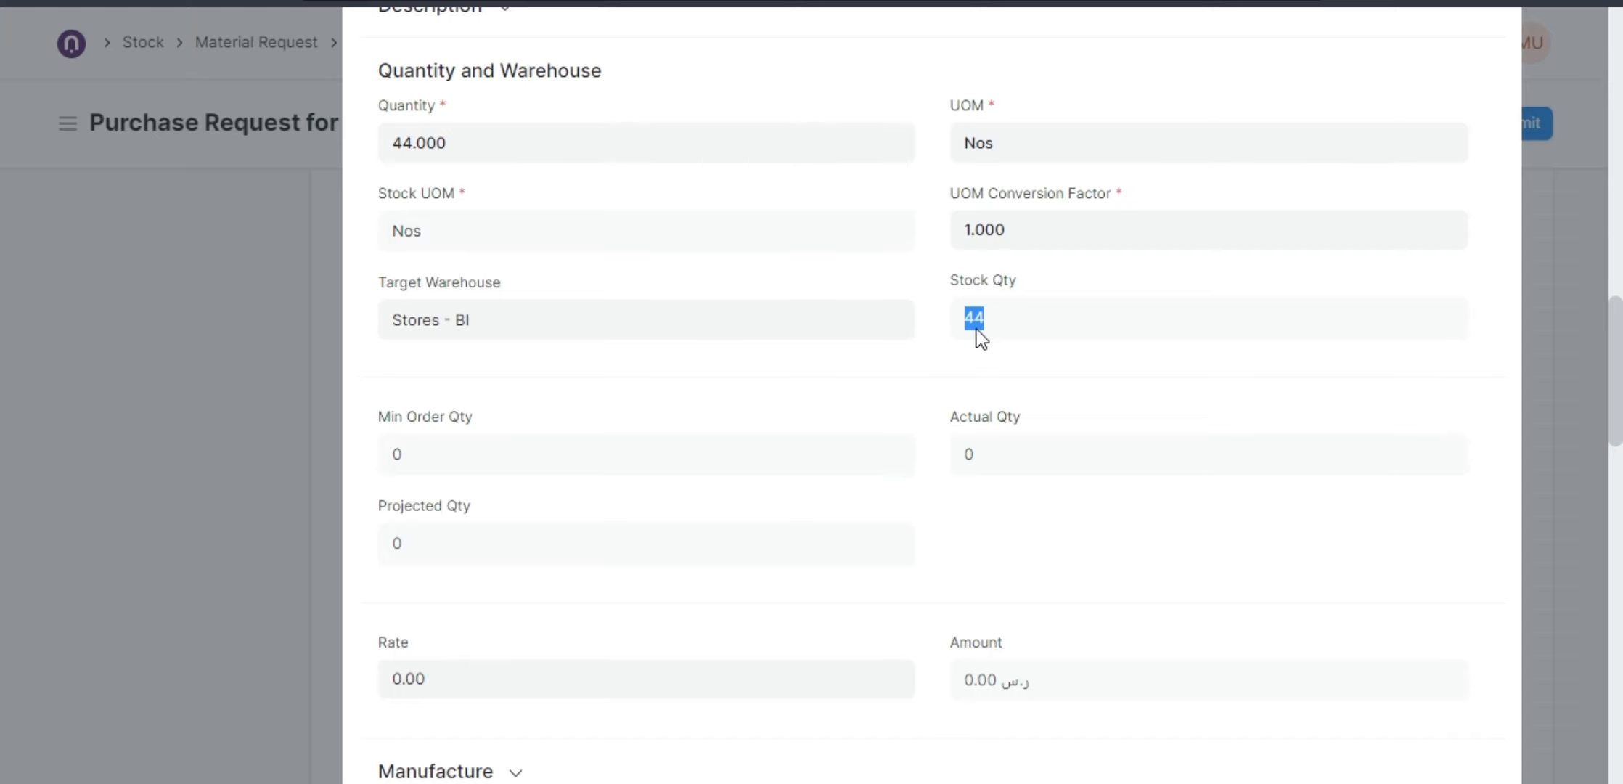
pyautogui.click(925, 383)
pyautogui.moveTo(1002, 456); pyautogui.dragTo(944, 460)
pyautogui.click(966, 464)
pyautogui.moveTo(995, 459); pyautogui.dragTo(936, 458)
pyautogui.click(282, 235)
pyautogui.scroll(5, 873, 423)
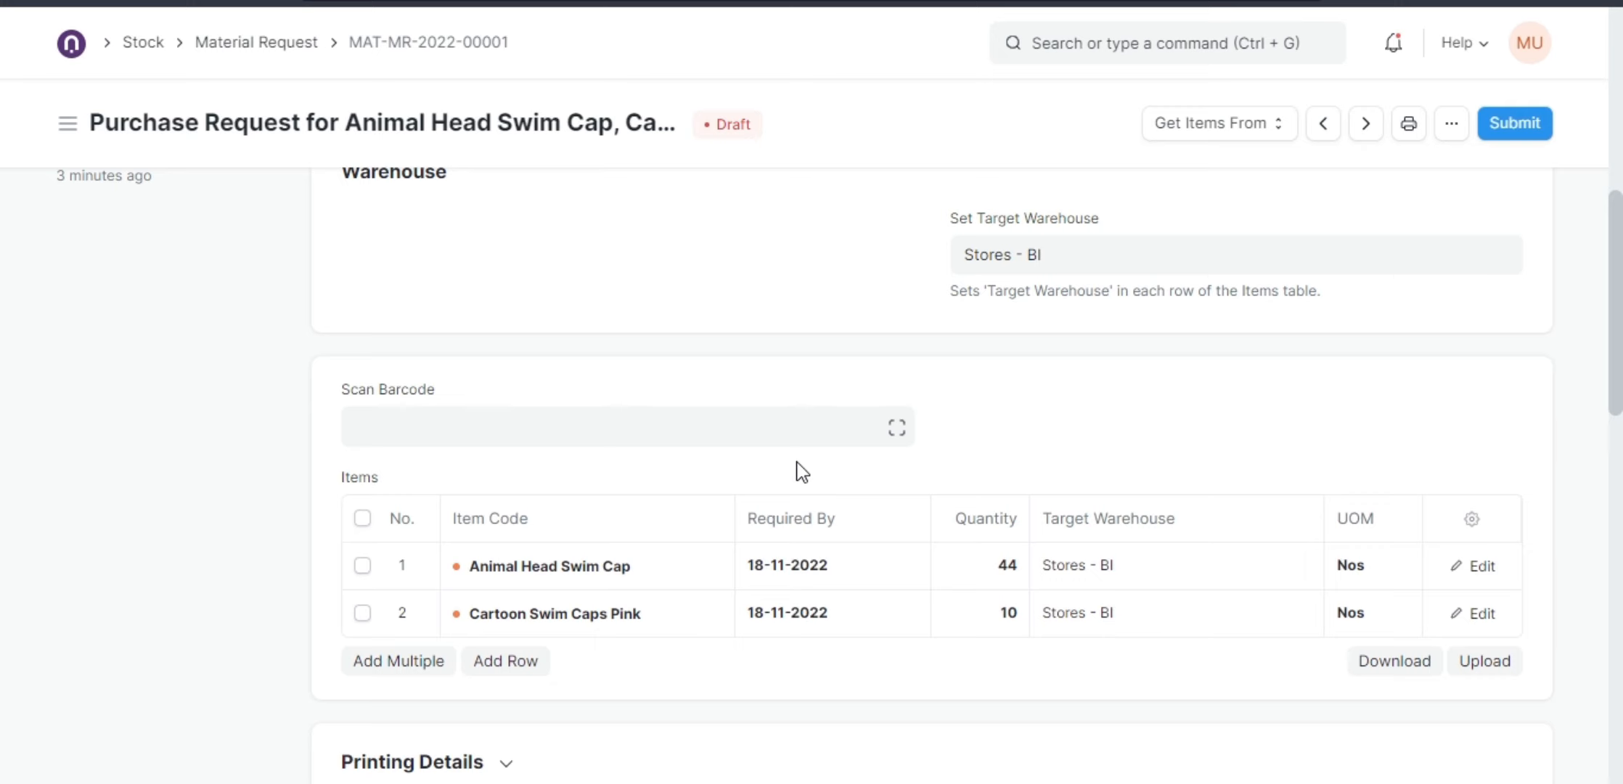
pyautogui.scroll(-2, 803, 472)
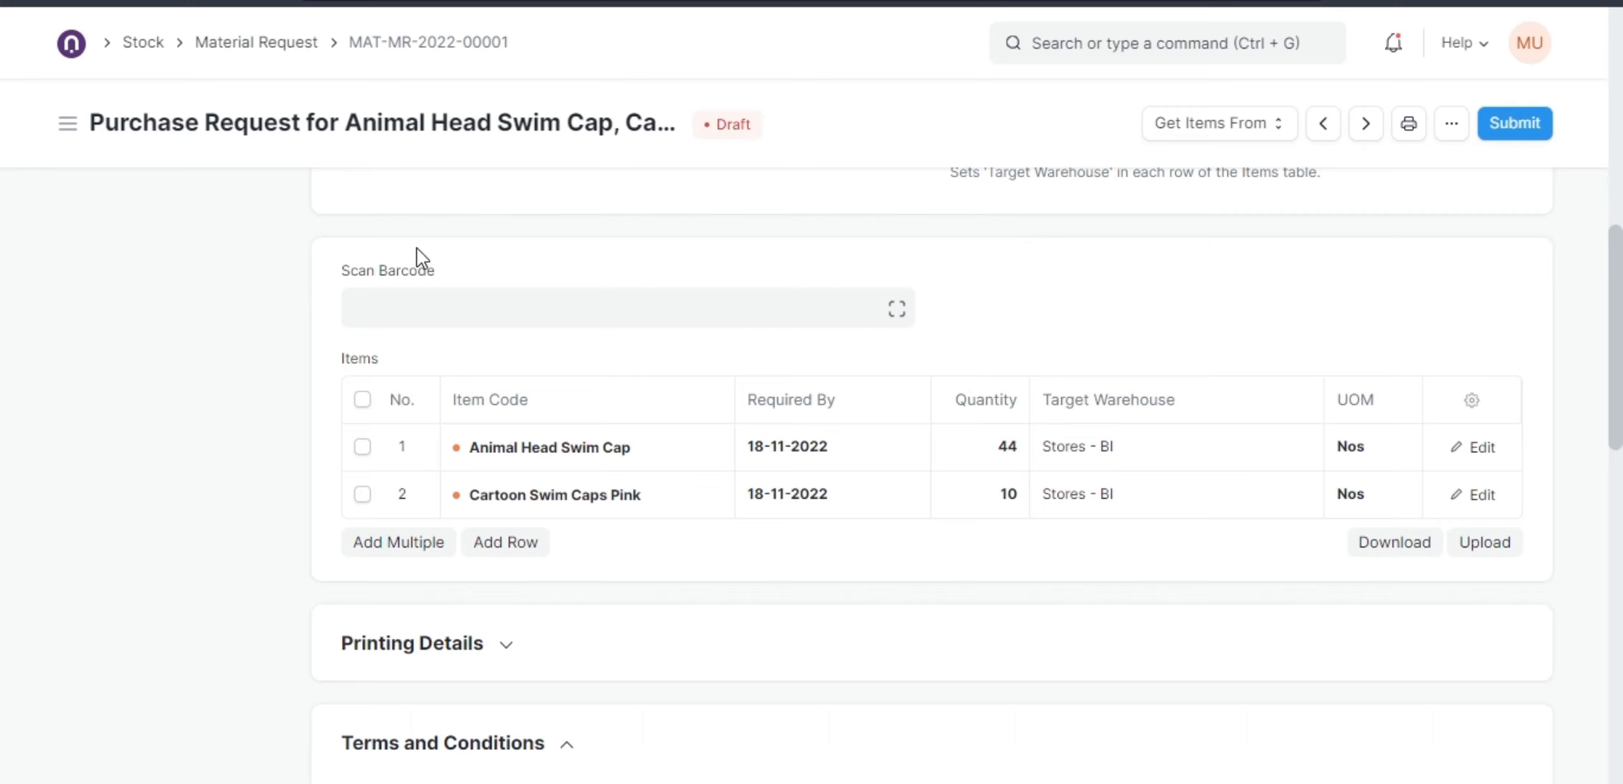
pyautogui.scroll(5, 436, 269)
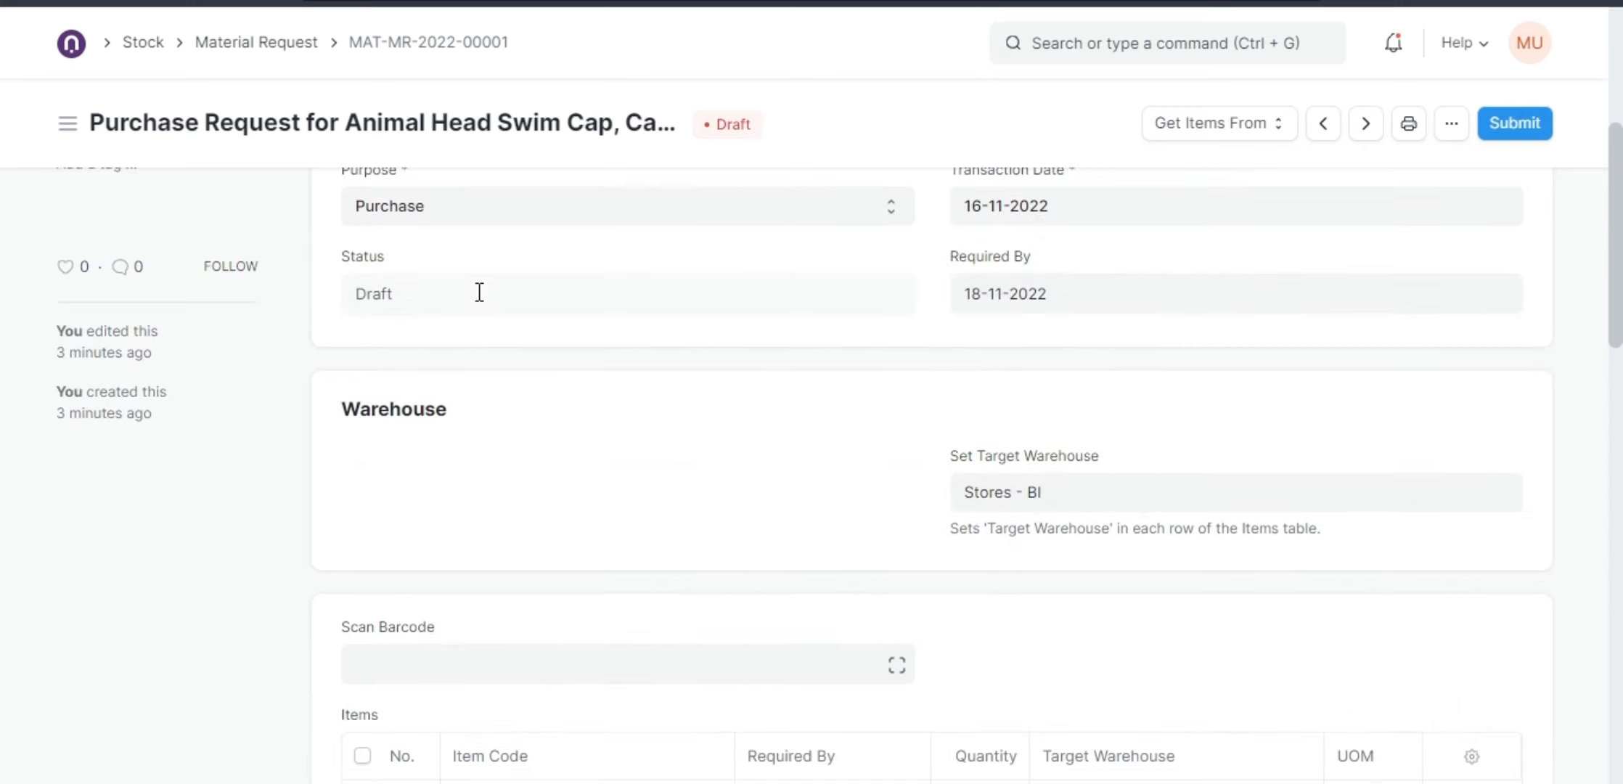
# Return to the Material Request list and reopen the draft purchase request
pyautogui.click(256, 44)
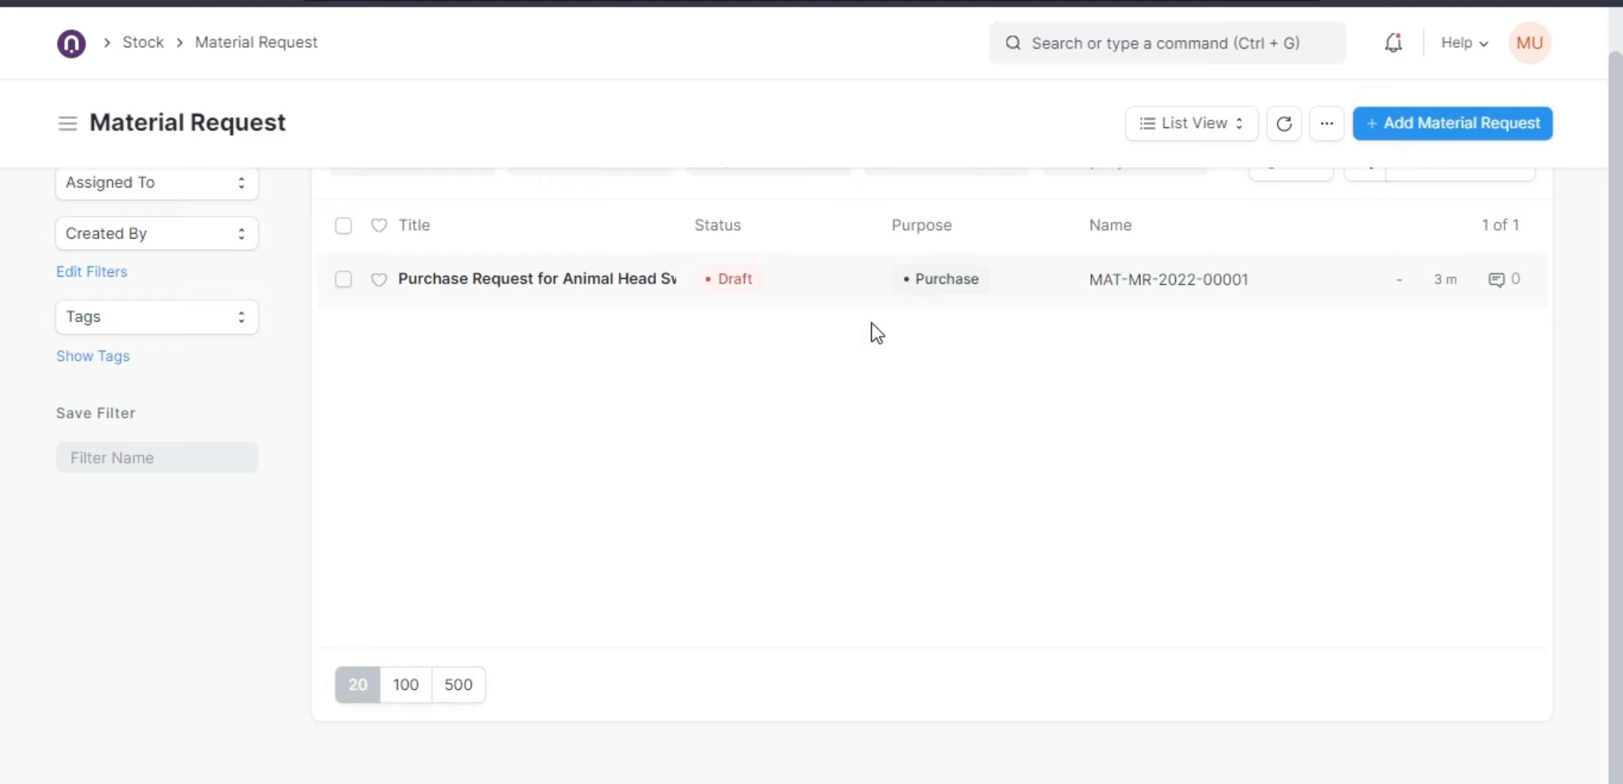
pyautogui.scroll(1, 871, 330)
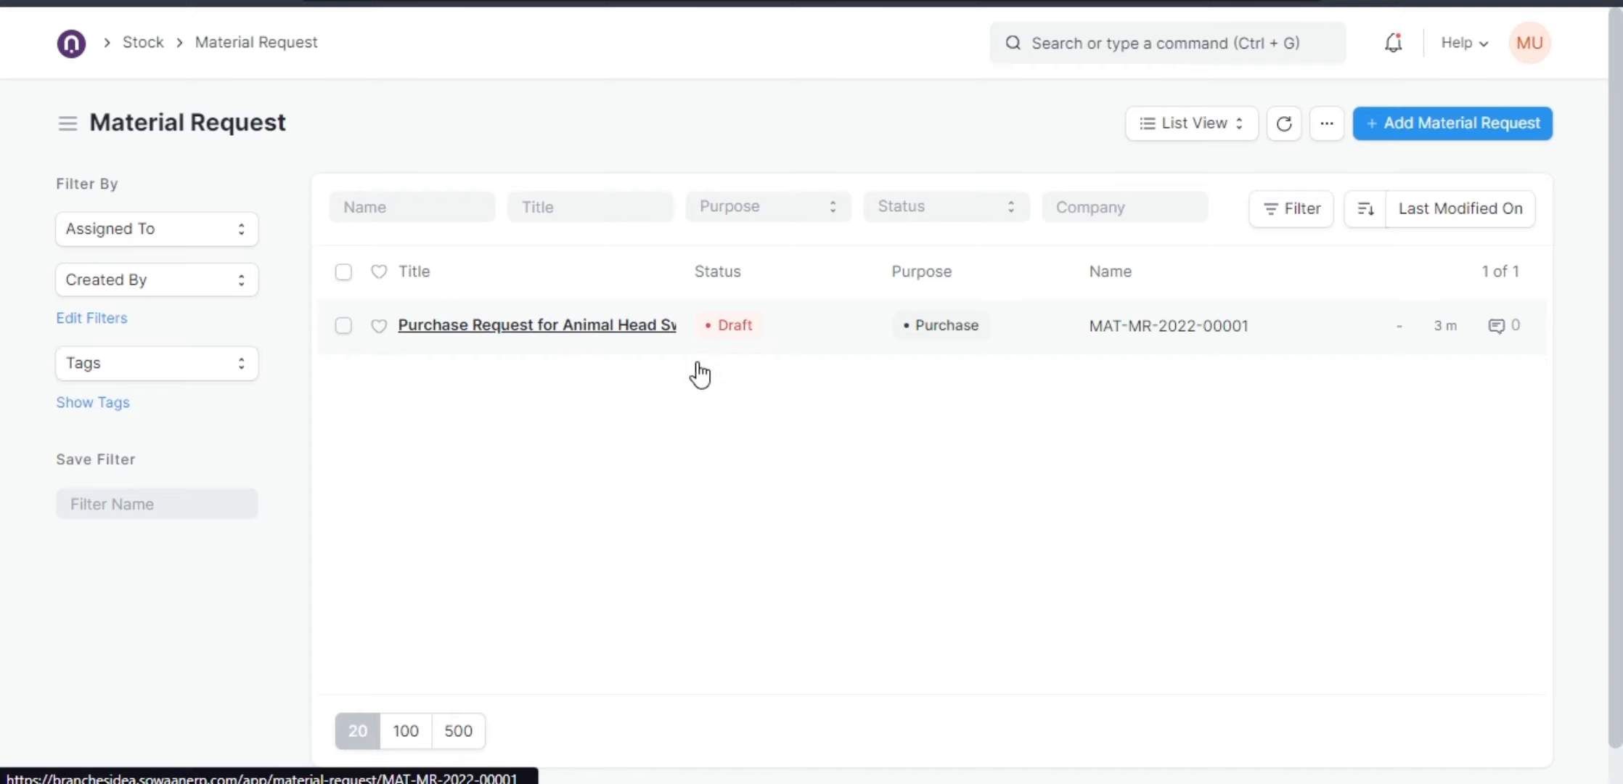
pyautogui.click(626, 326)
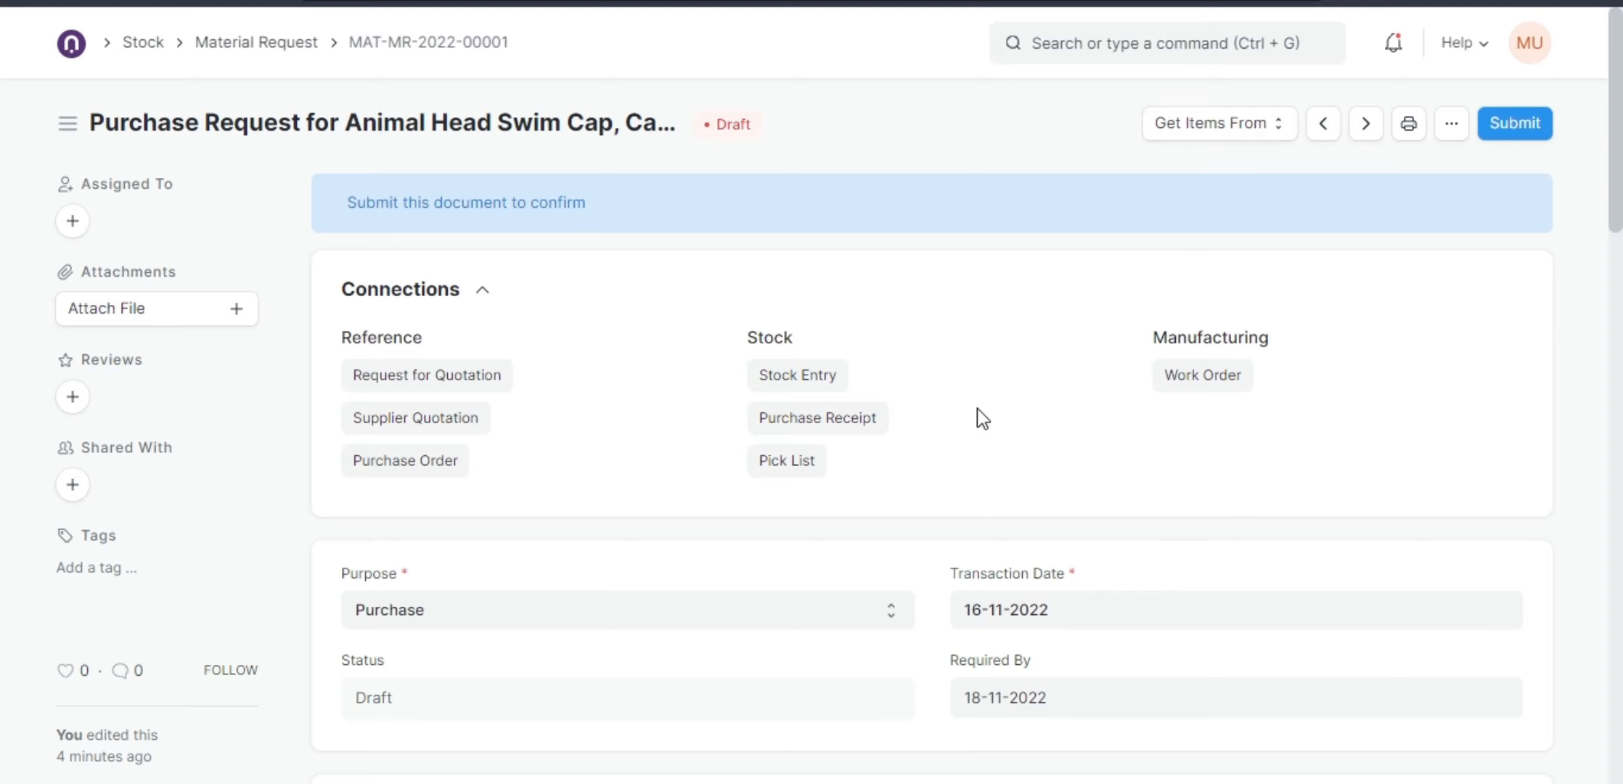
# Review the draft purchase request's items and terms, and submit it permanently
pyautogui.scroll(-5, 936, 464)
pyautogui.scroll(-6, 933, 461)
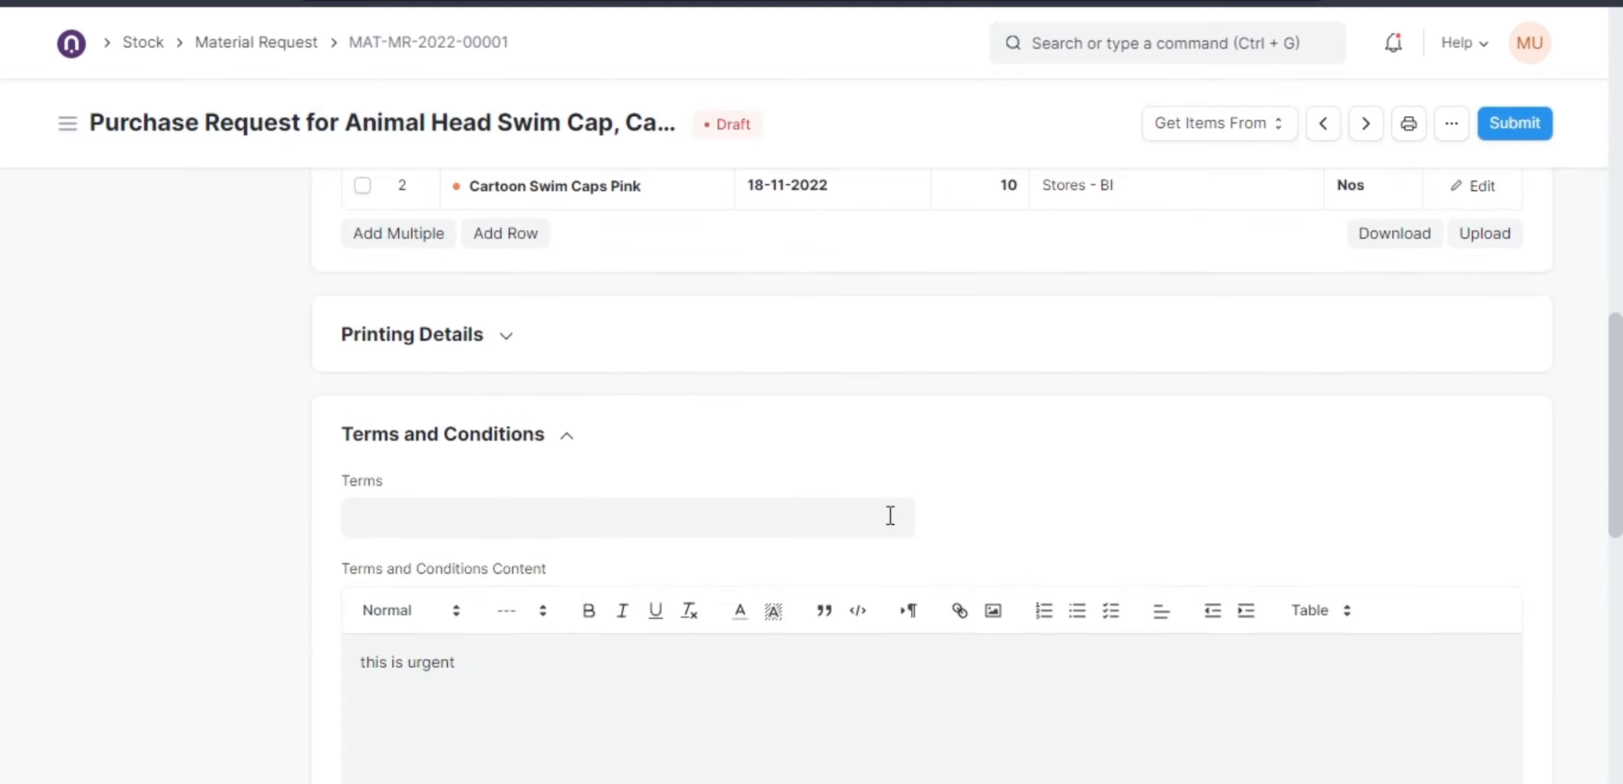
pyautogui.scroll(11, 739, 523)
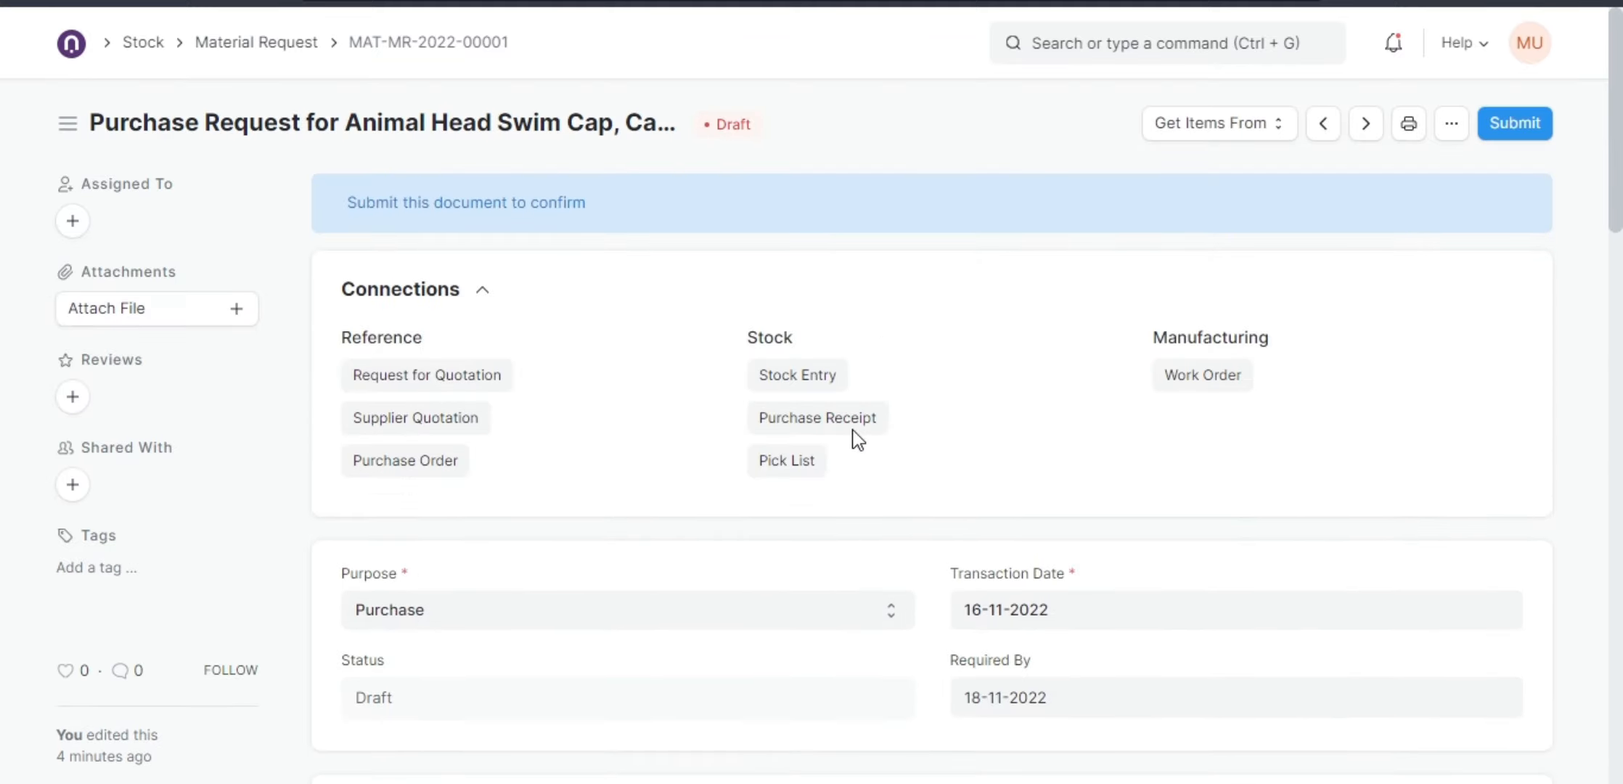
pyautogui.scroll(-3, 900, 457)
pyautogui.scroll(3, 911, 487)
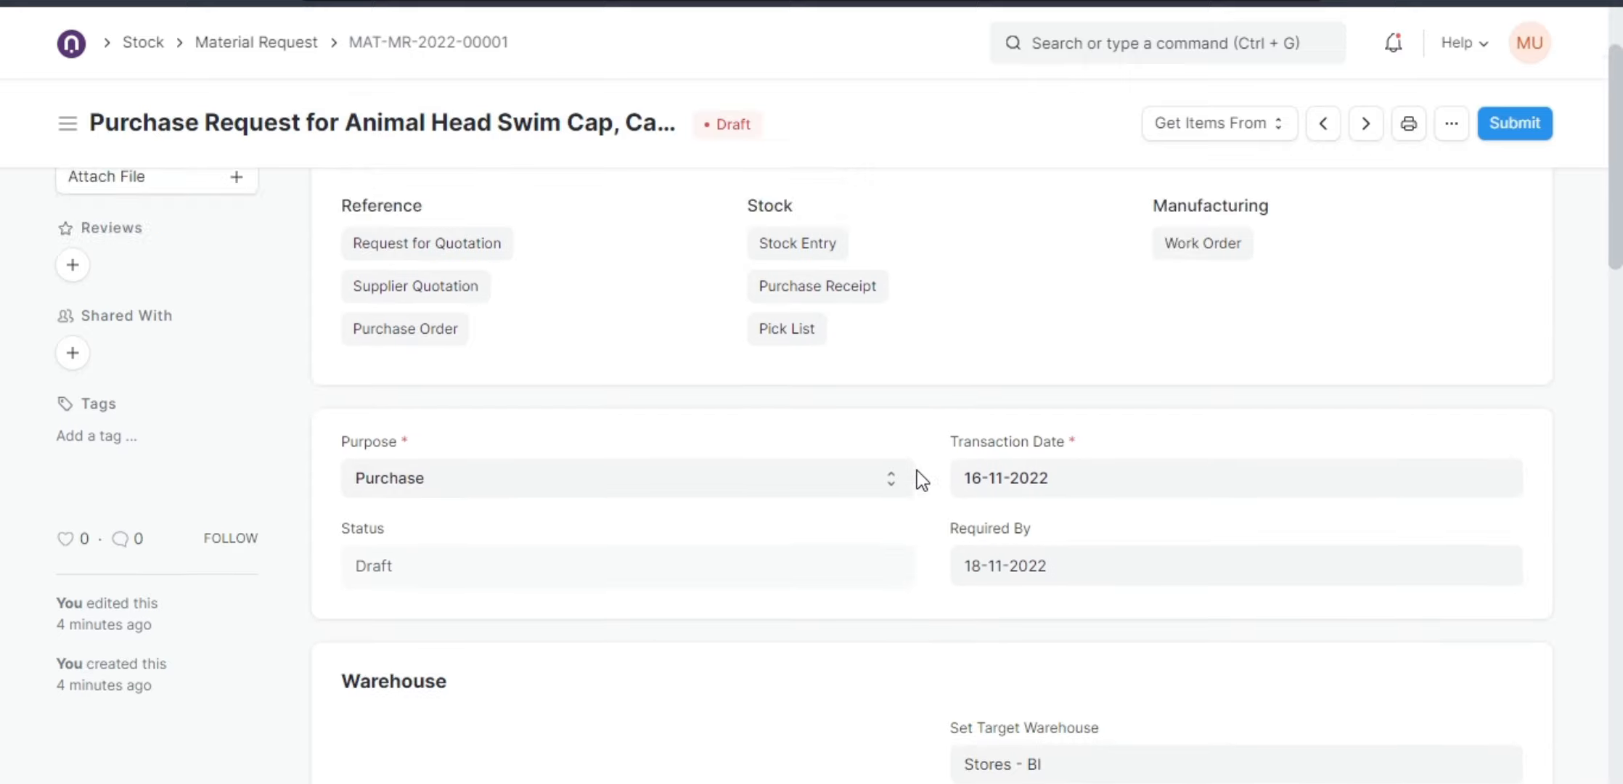
pyautogui.click(1508, 130)
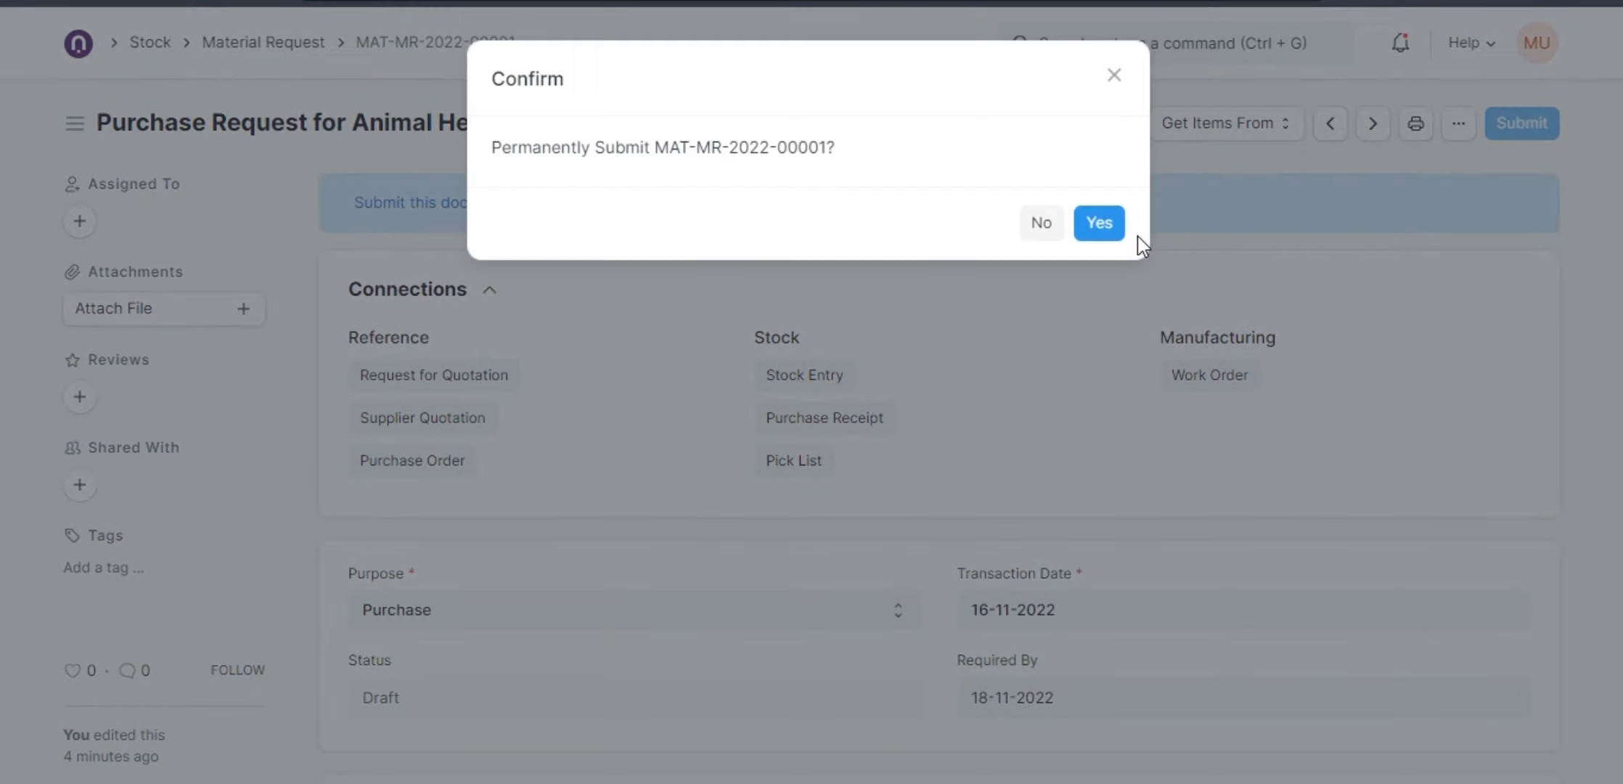
pyautogui.click(1099, 224)
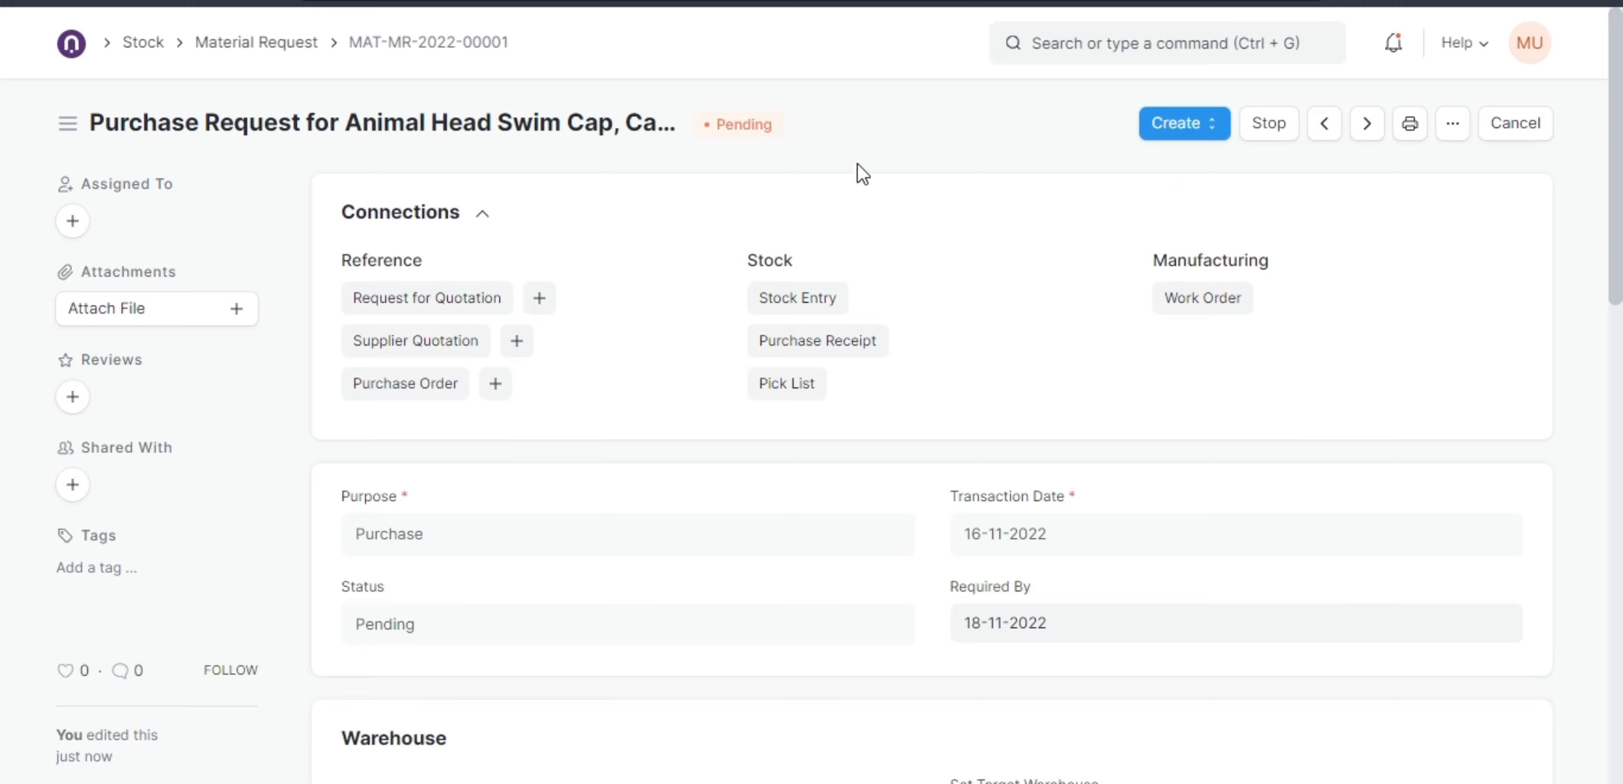
# Reopen the submitted purchase request from the Material Request list, and open the Animal Head Swim Cap item record from its first row
pyautogui.click(256, 47)
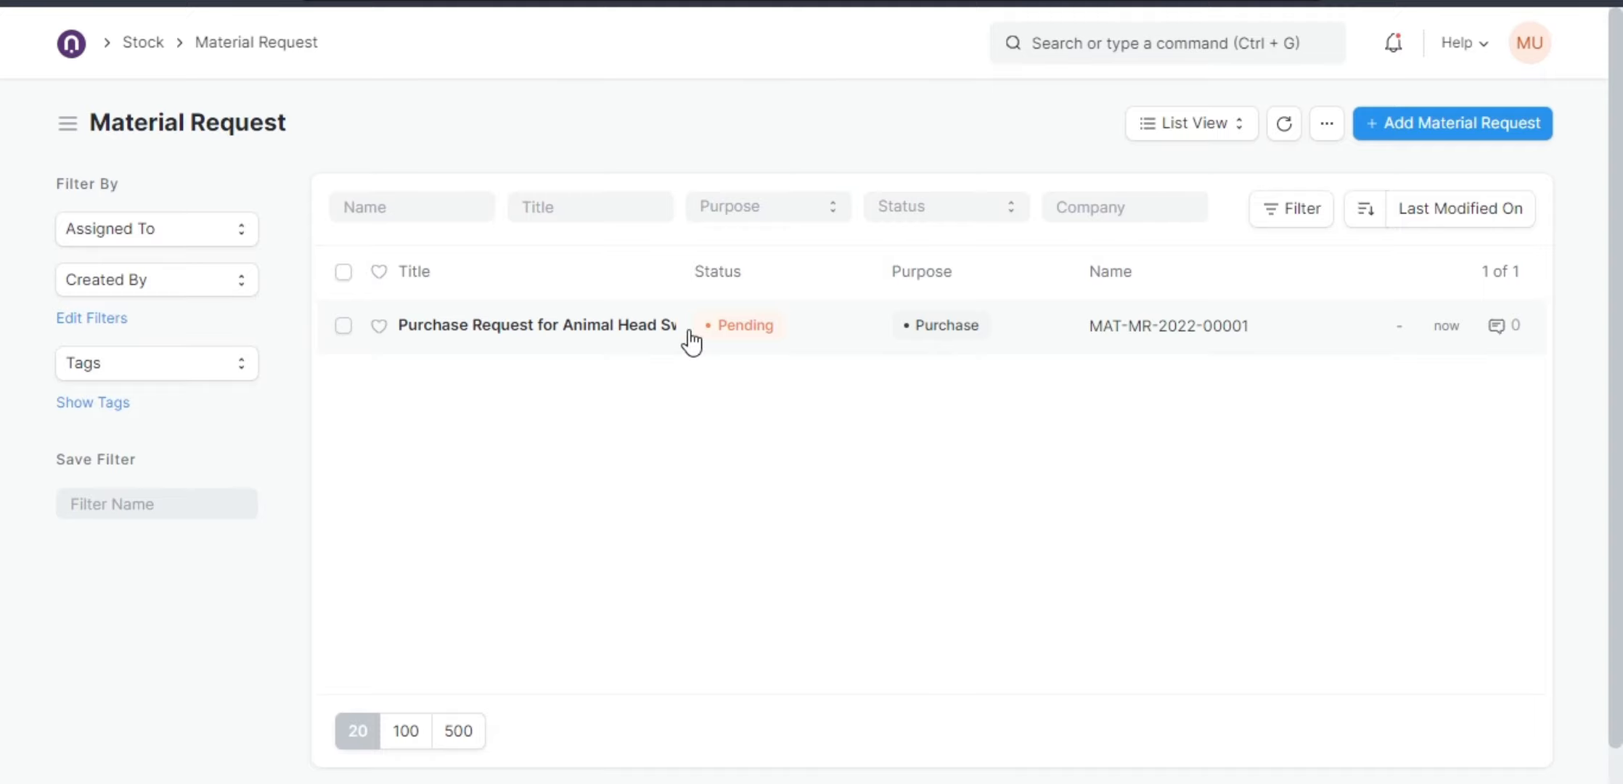
pyautogui.click(590, 339)
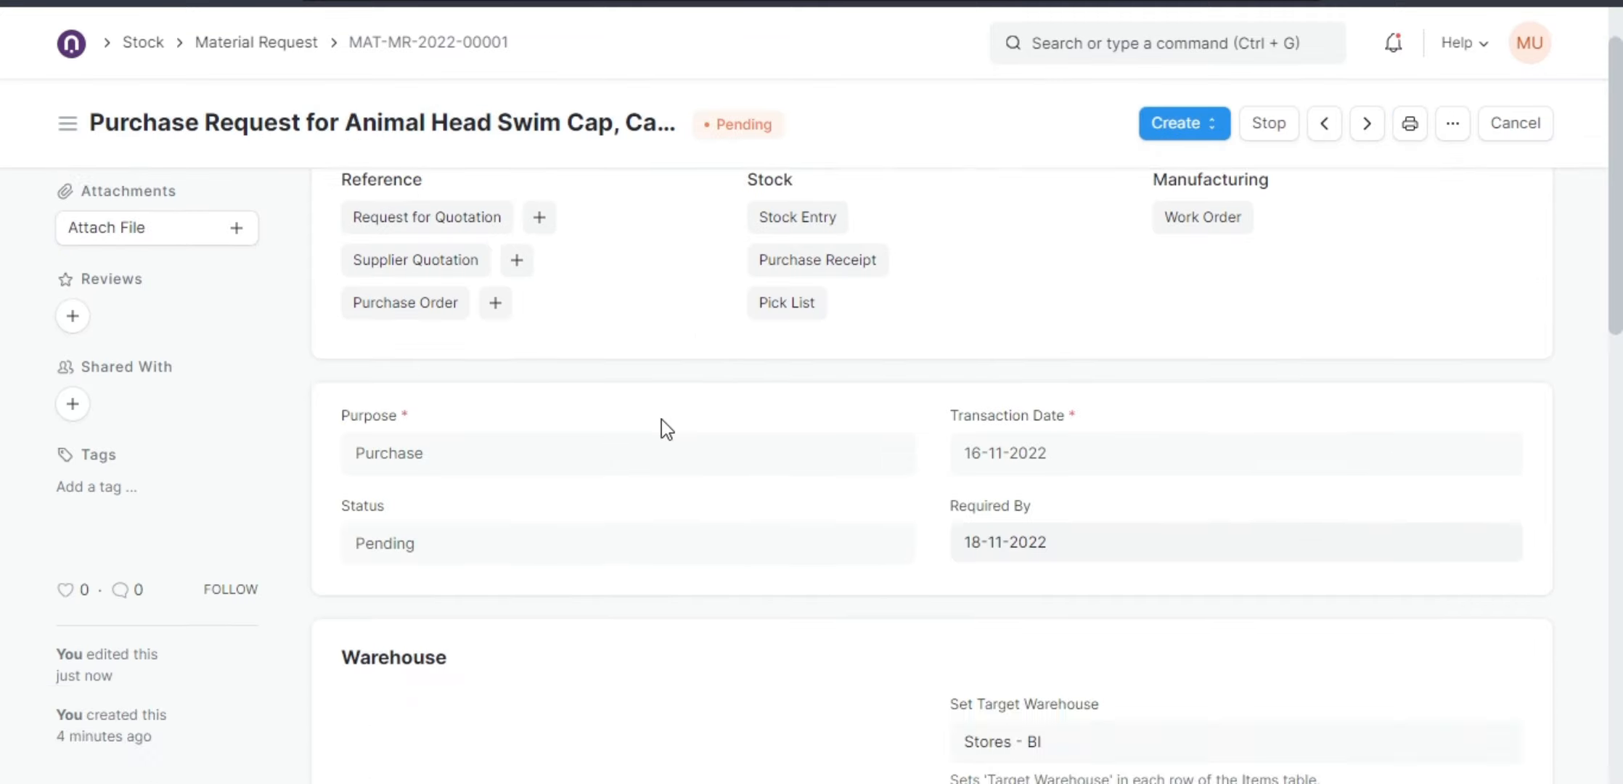
pyautogui.scroll(-8, 653, 418)
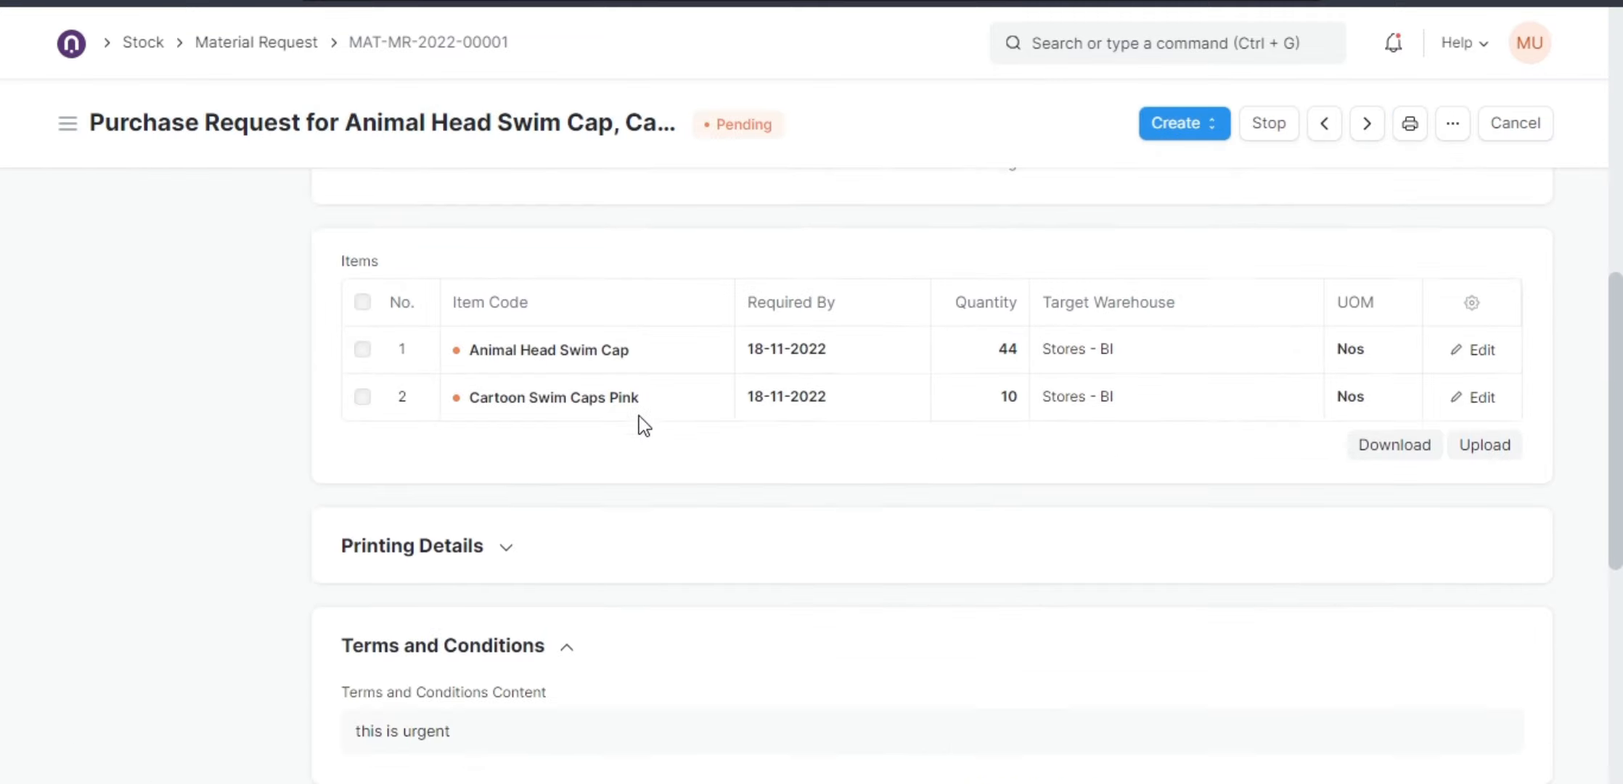
pyautogui.click(591, 349)
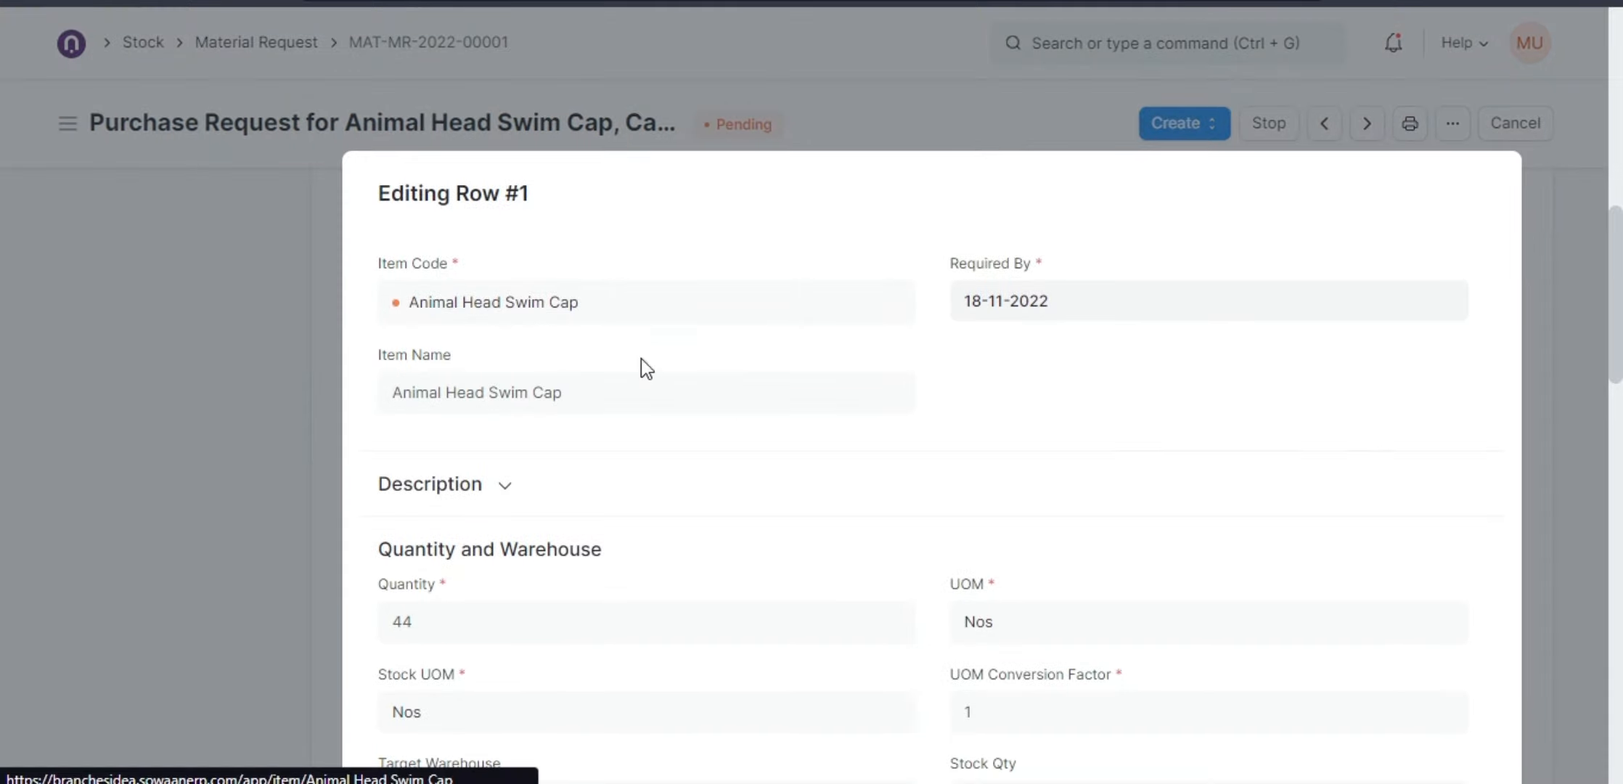
pyautogui.click(738, 300)
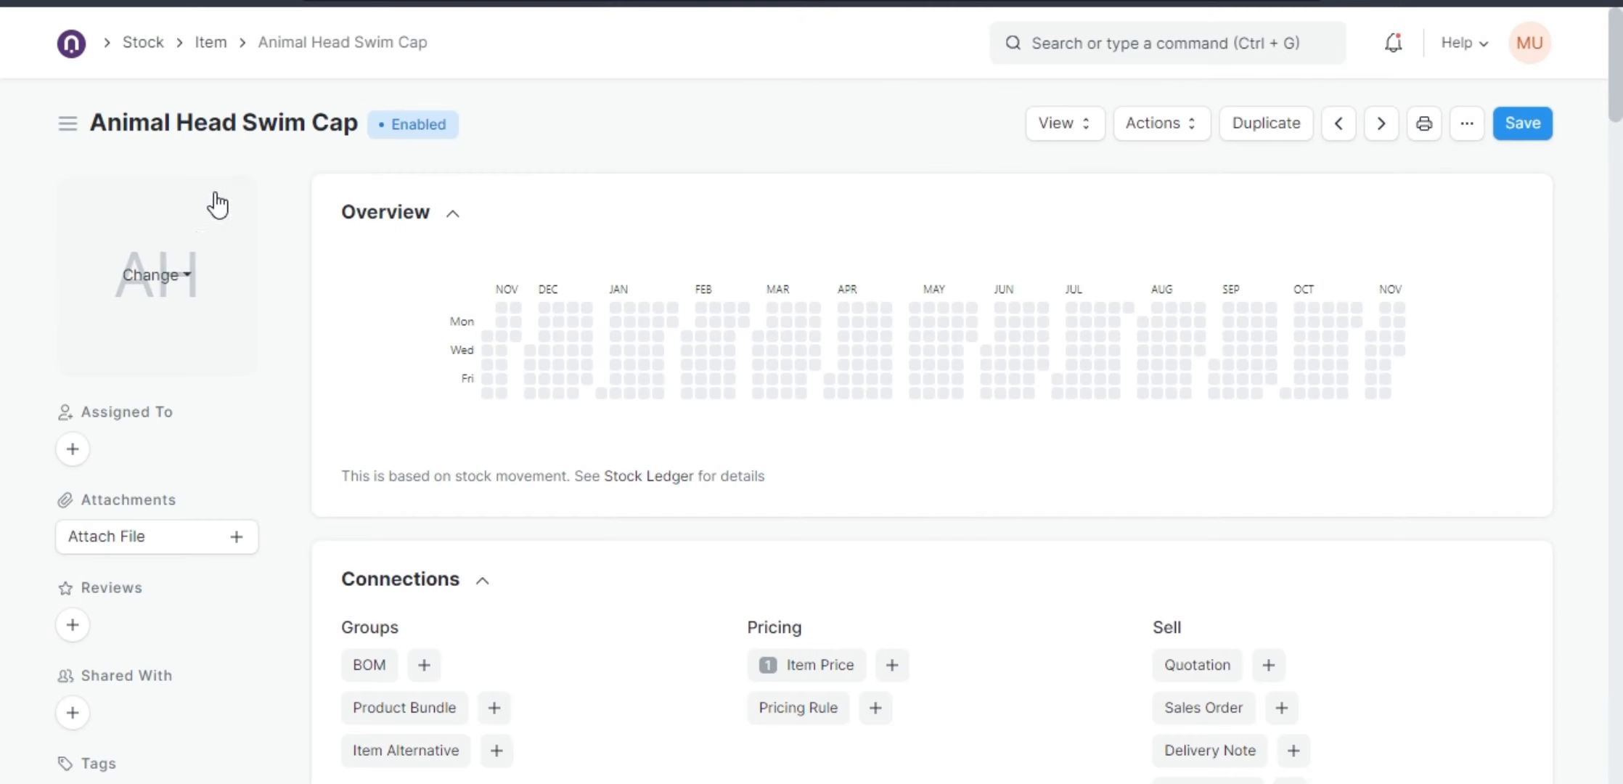
# Examine the Animal Head Swim Cap item's Buy connections and its actual and waiting quantities in the Stores - BI warehouse
pyautogui.scroll(-6, 842, 313)
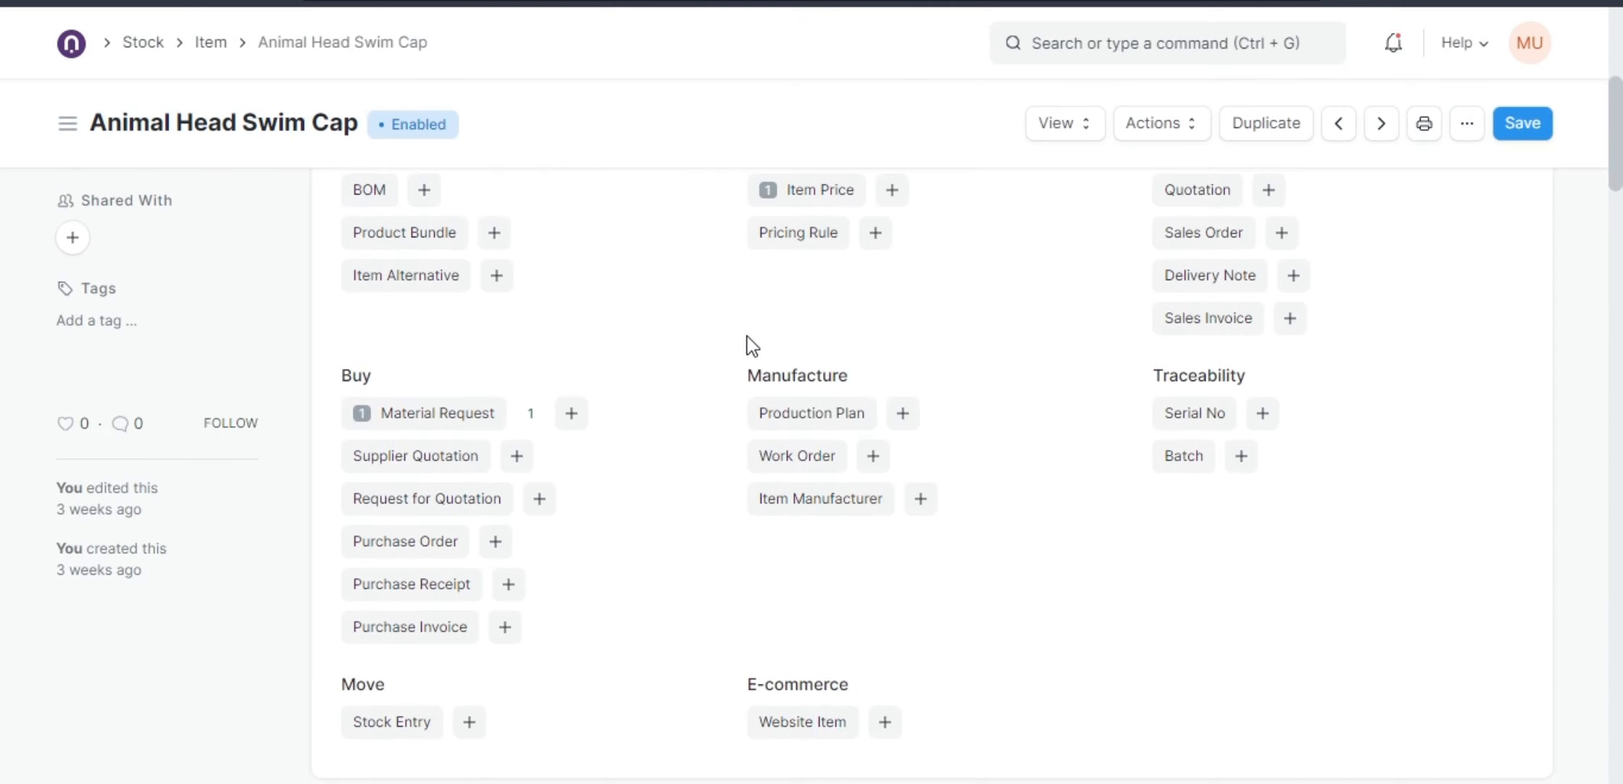
pyautogui.scroll(2, 711, 334)
pyautogui.scroll(-2, 694, 332)
pyautogui.scroll(-5, 588, 367)
pyautogui.scroll(6, 479, 377)
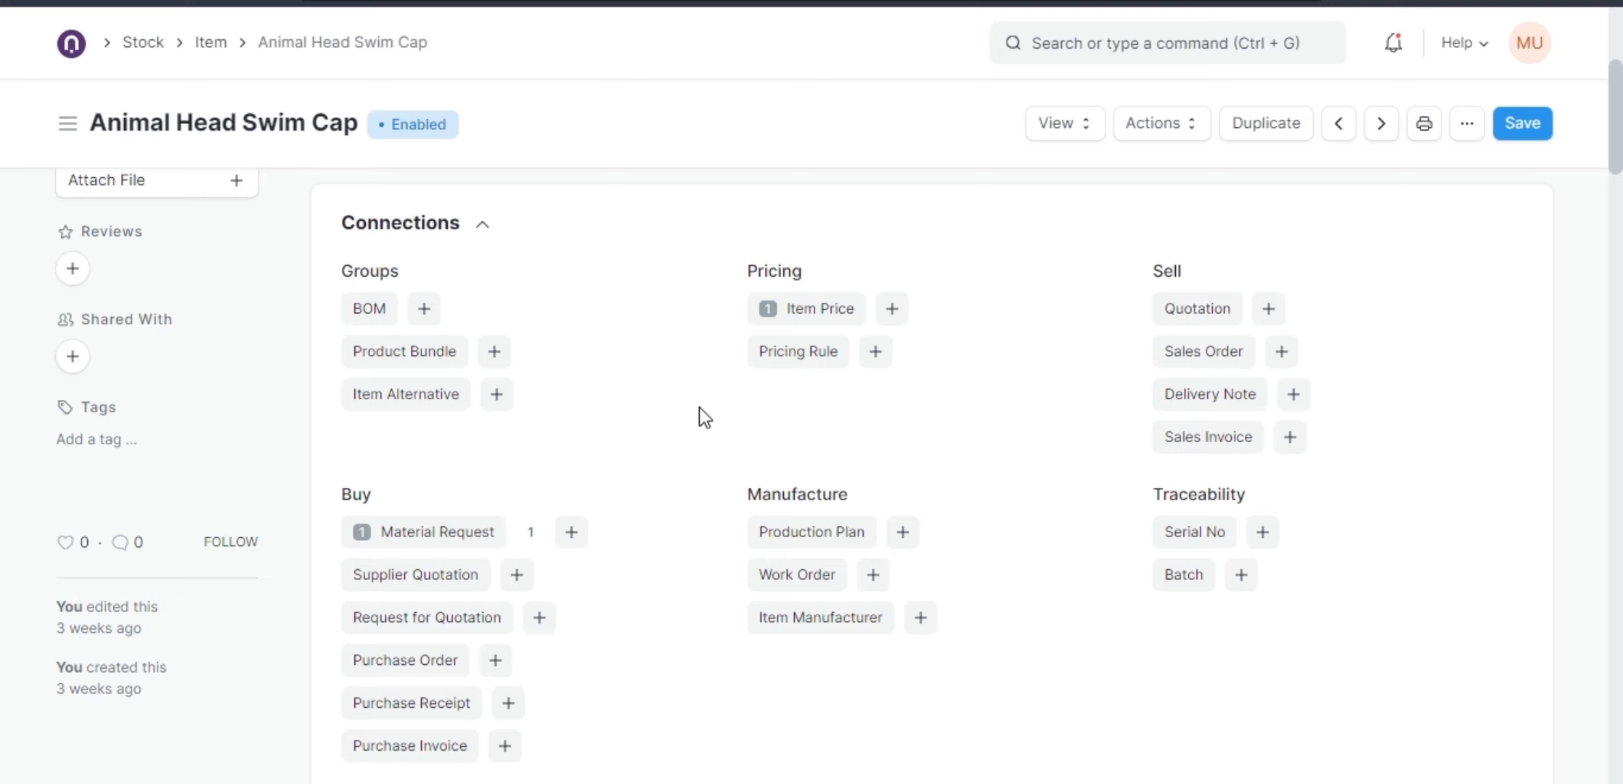
pyautogui.scroll(-3, 704, 417)
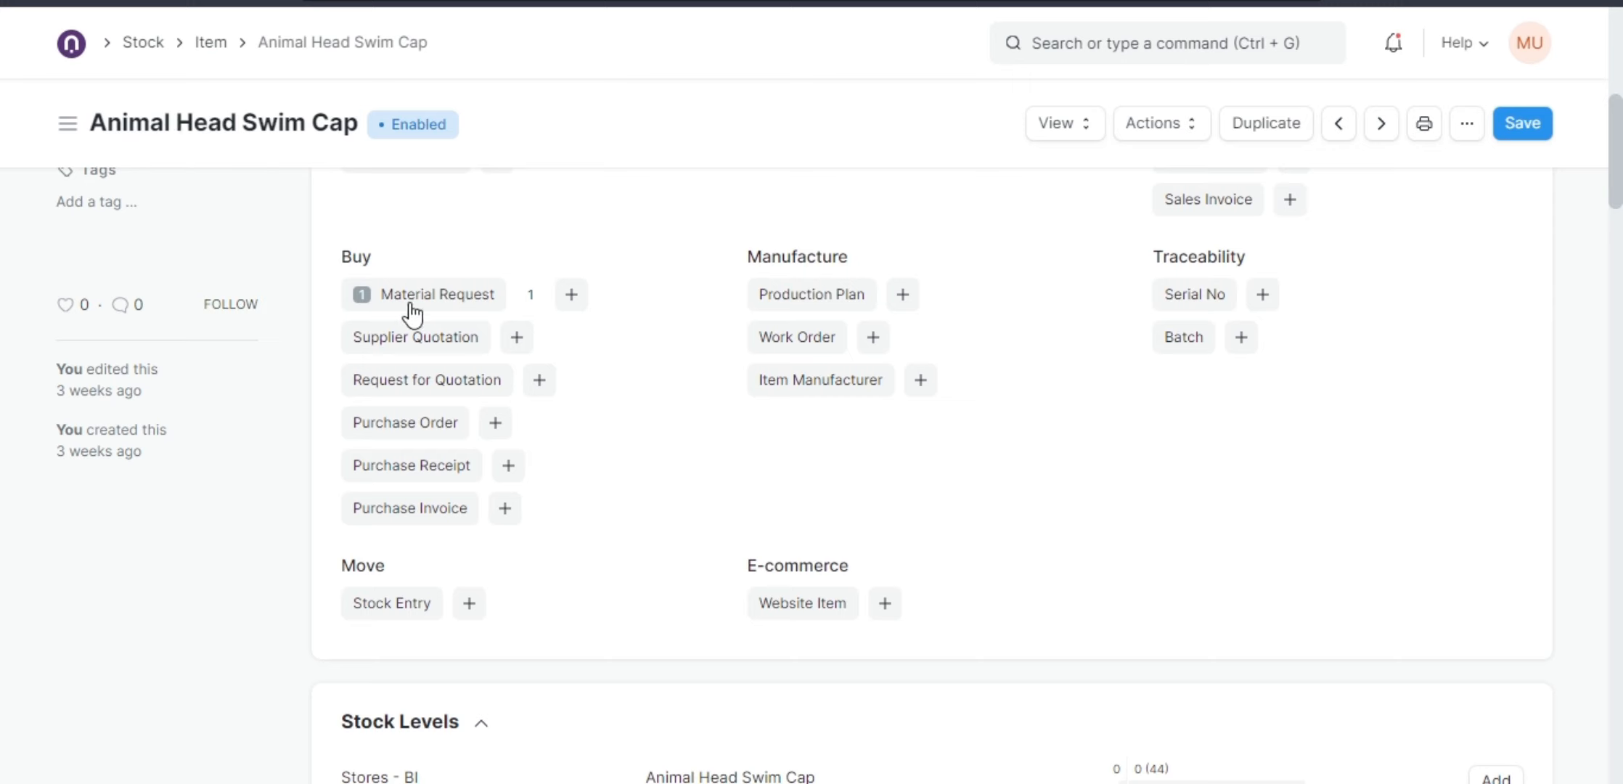
pyautogui.moveTo(338, 258); pyautogui.dragTo(380, 264)
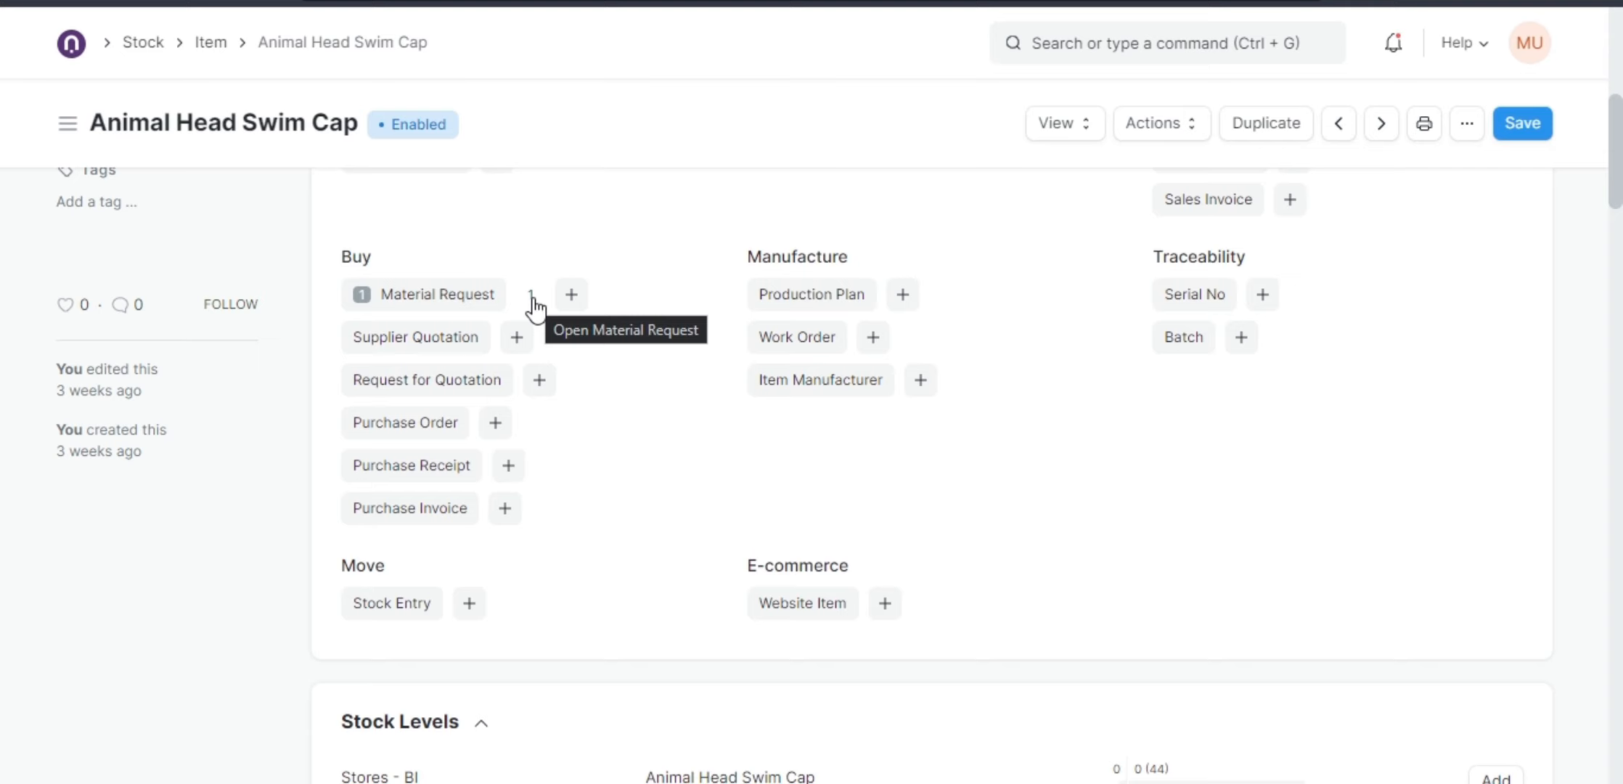
pyautogui.scroll(-5, 617, 443)
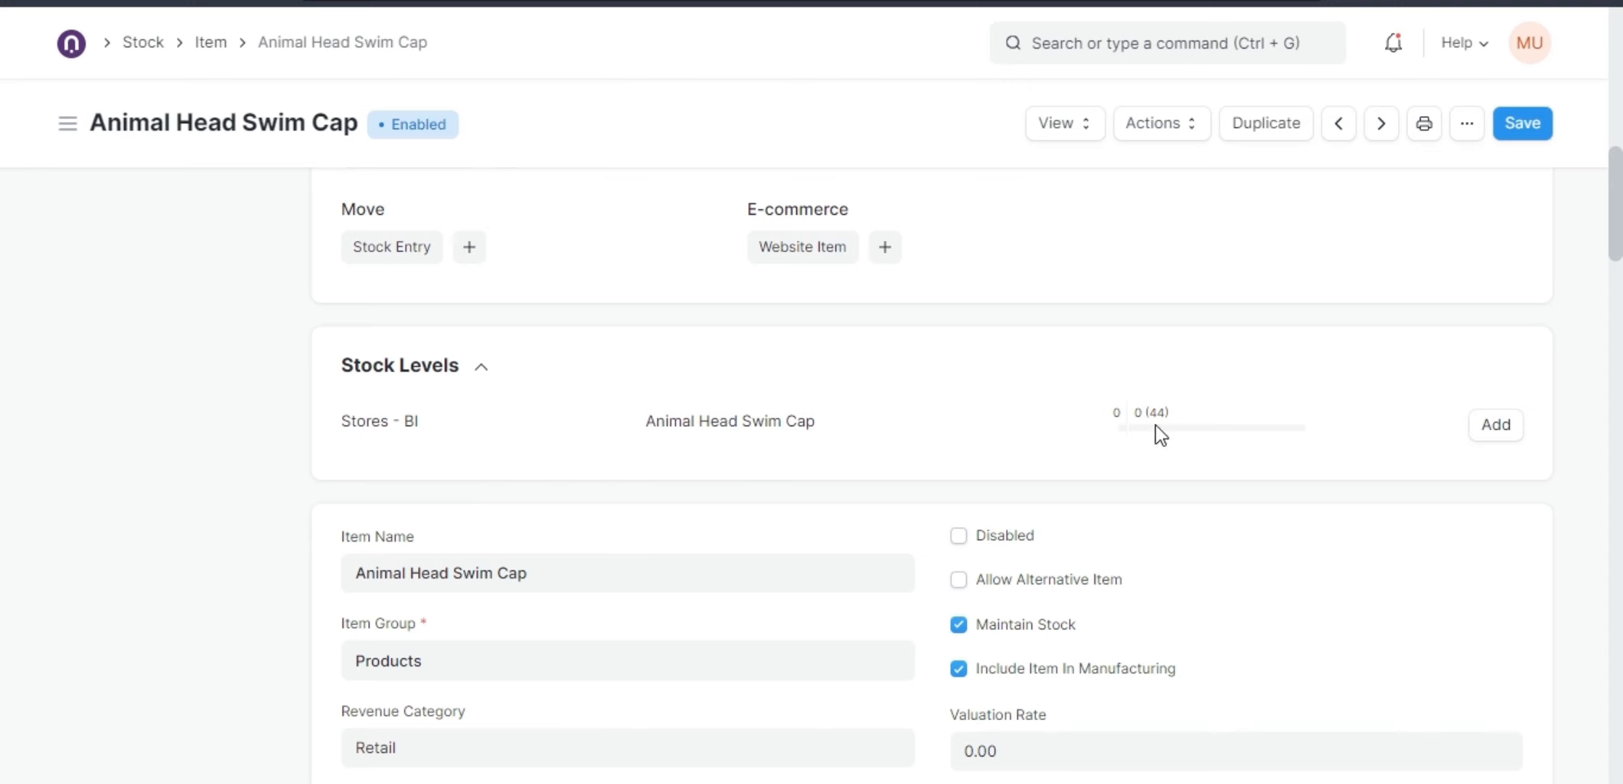
pyautogui.moveTo(1164, 431)
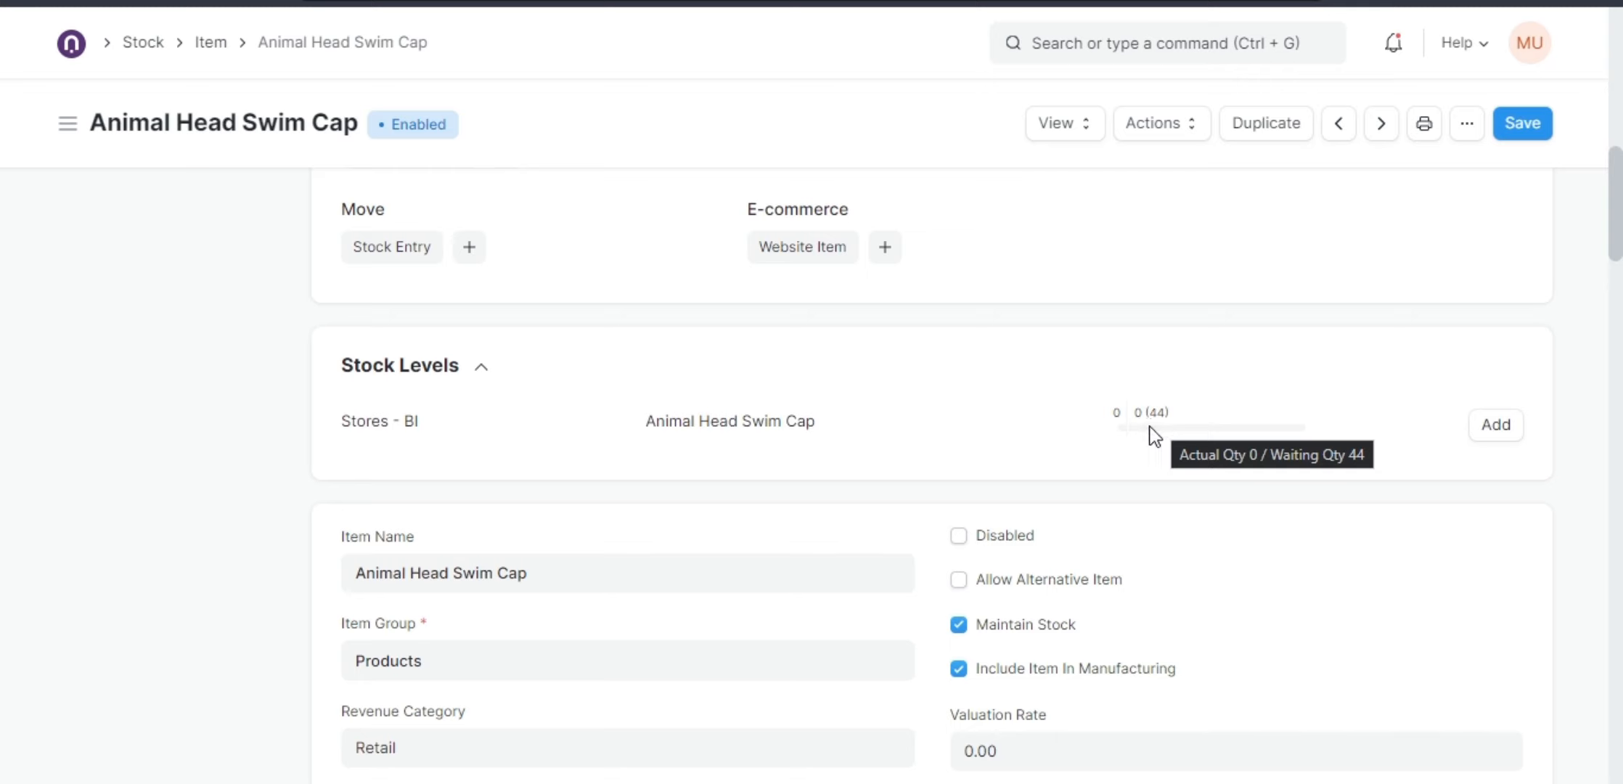
# Go to the Buying module and open the pending purchase request from its Material Request shortcut
pyautogui.click(140, 48)
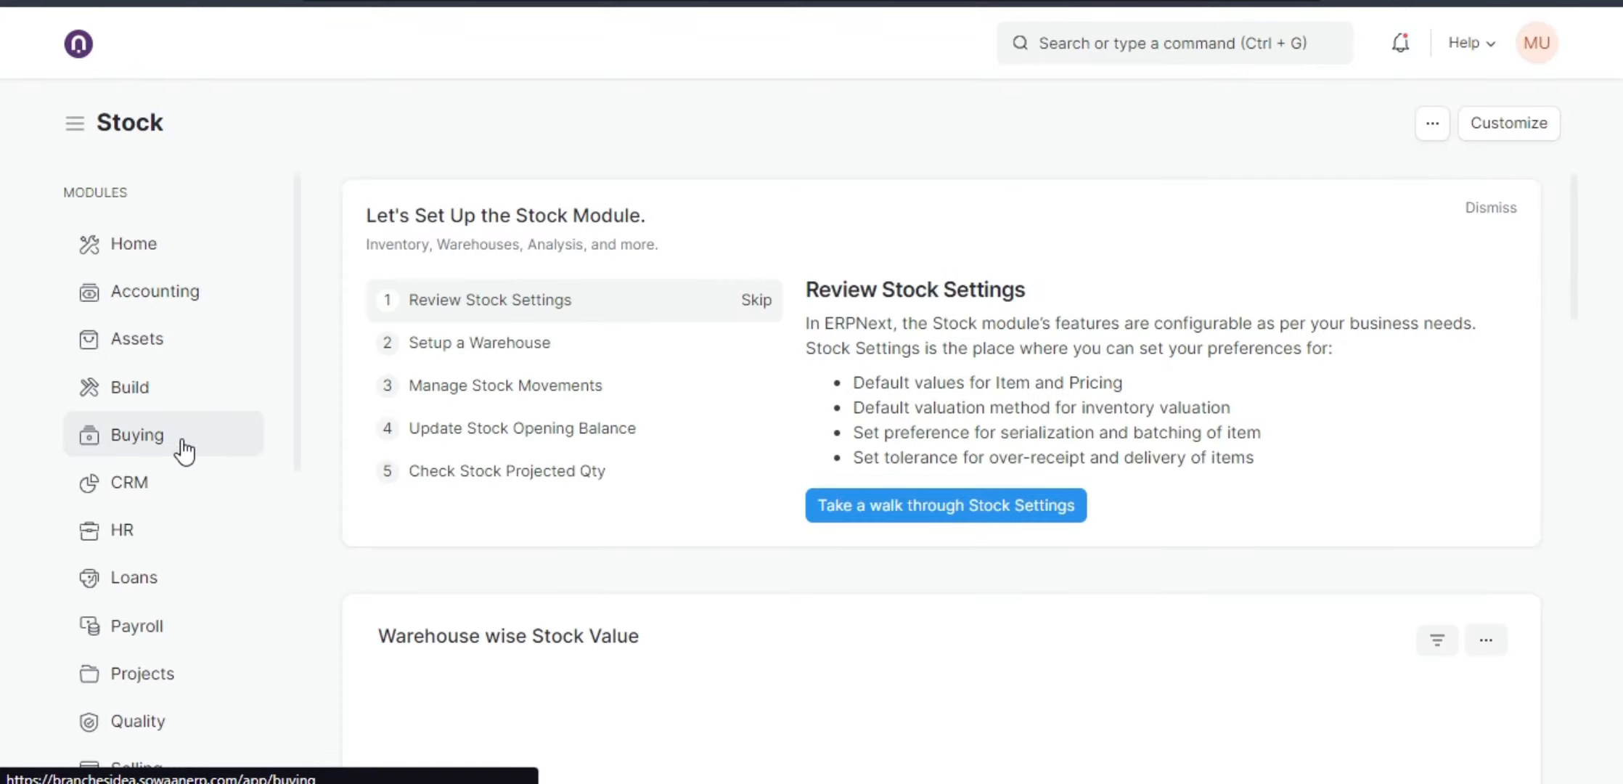
pyautogui.click(178, 453)
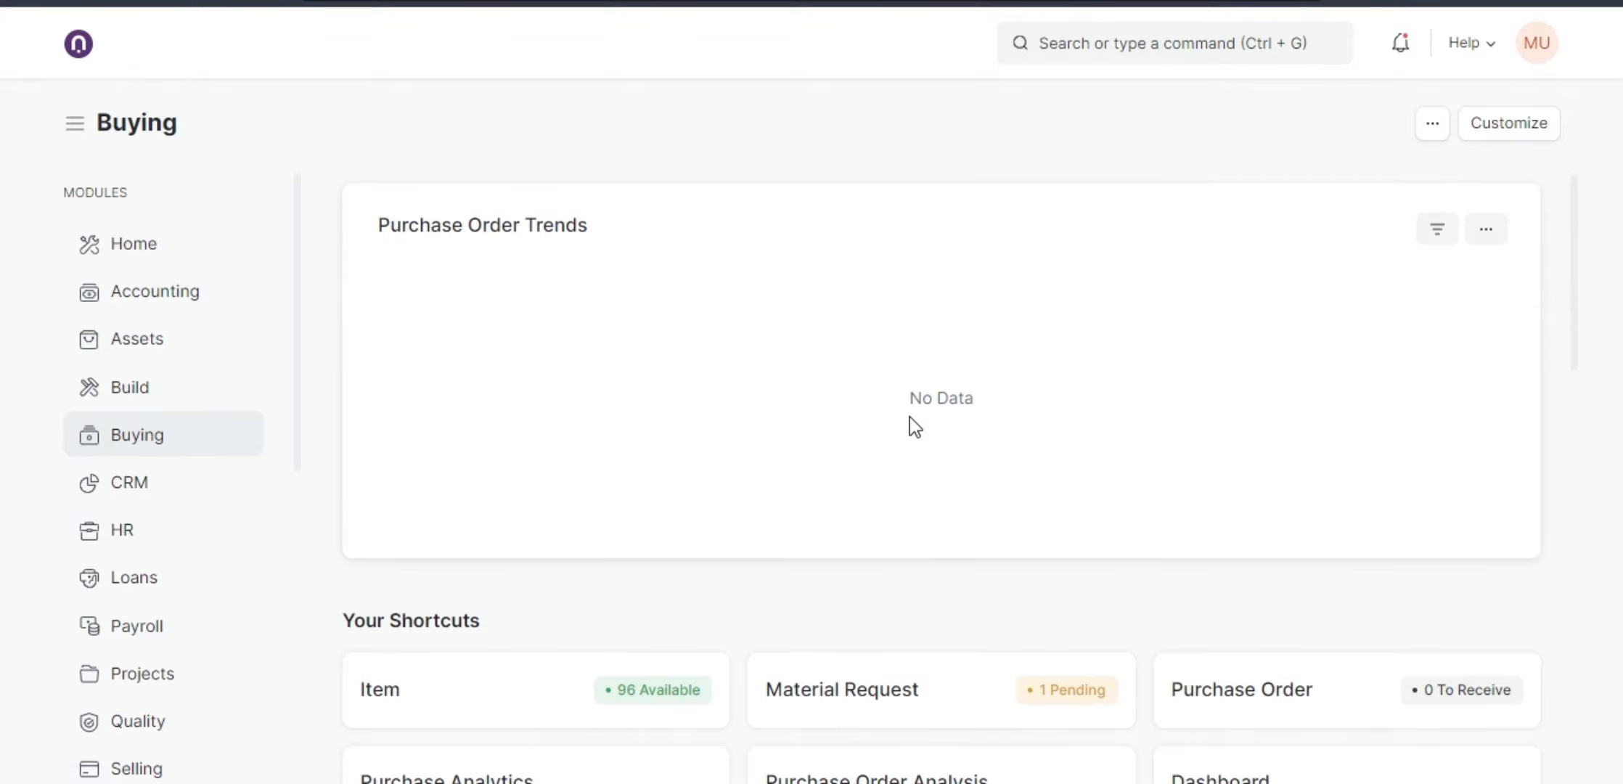
pyautogui.scroll(-3, 910, 417)
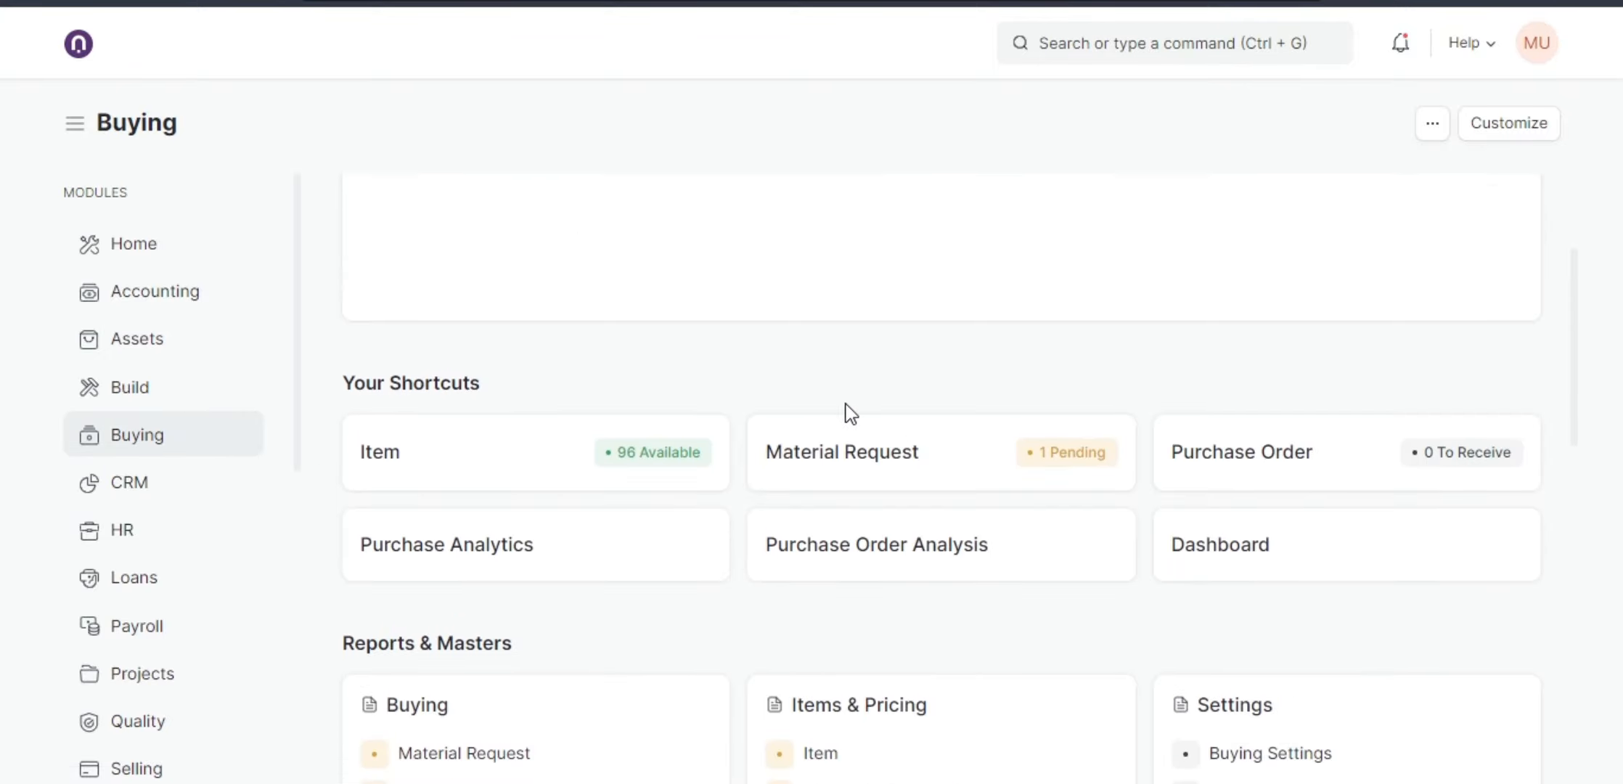
pyautogui.click(882, 461)
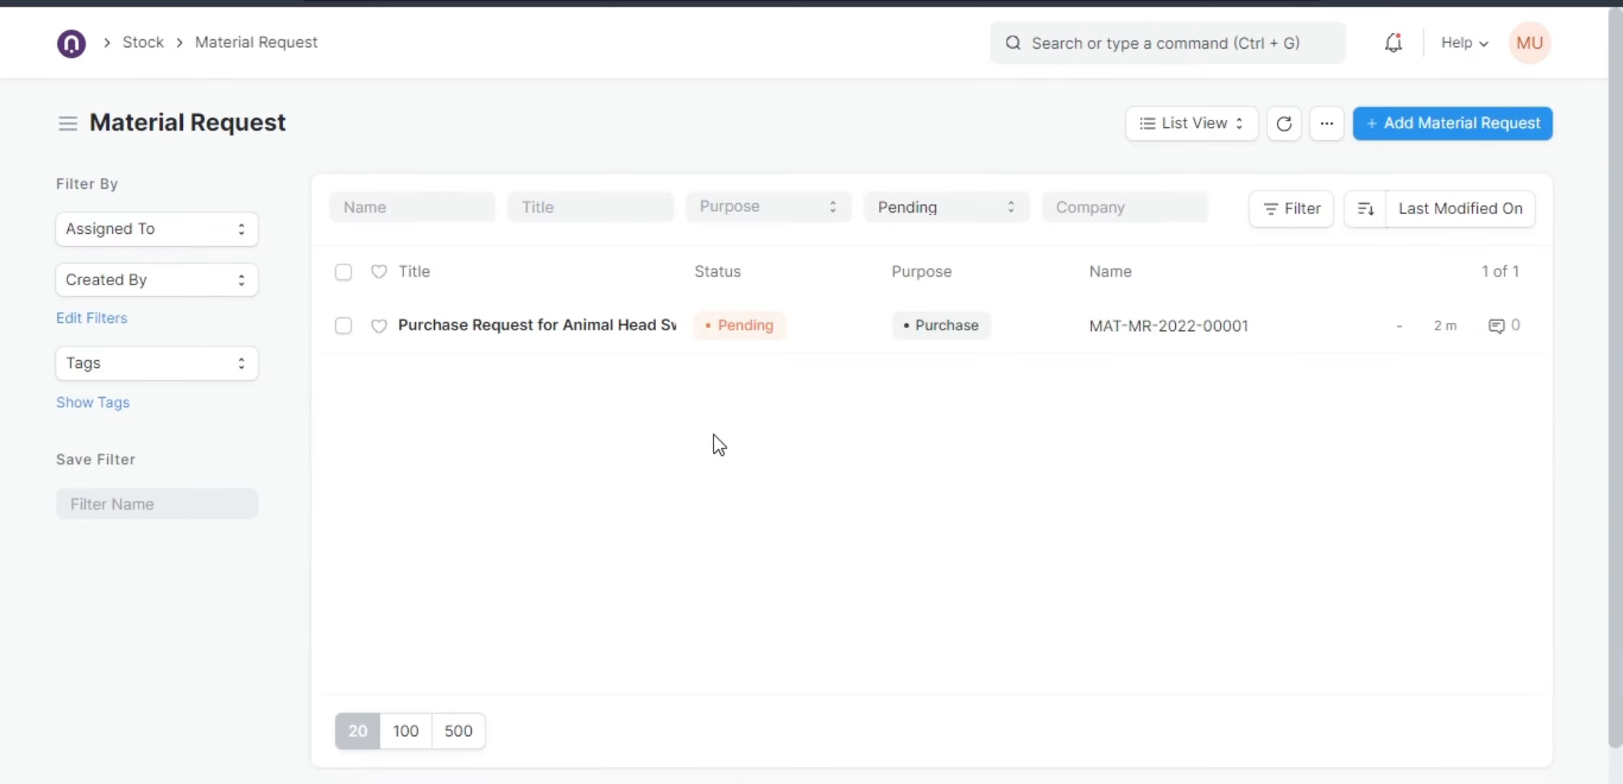
pyautogui.click(602, 335)
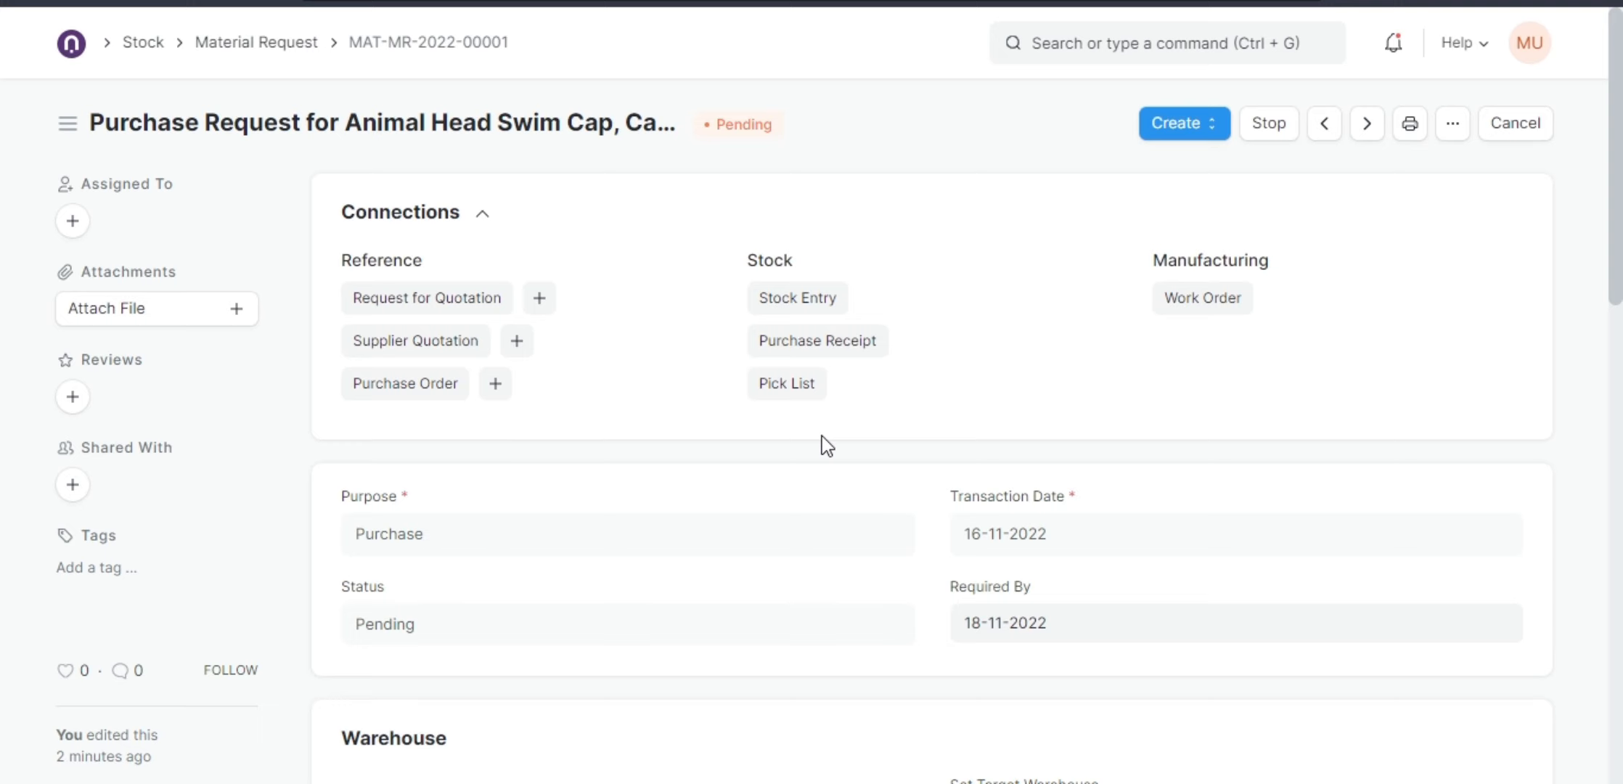
# Reopen the pending request from the filtered Material Request list and view the additional actions available for it
pyautogui.click(253, 50)
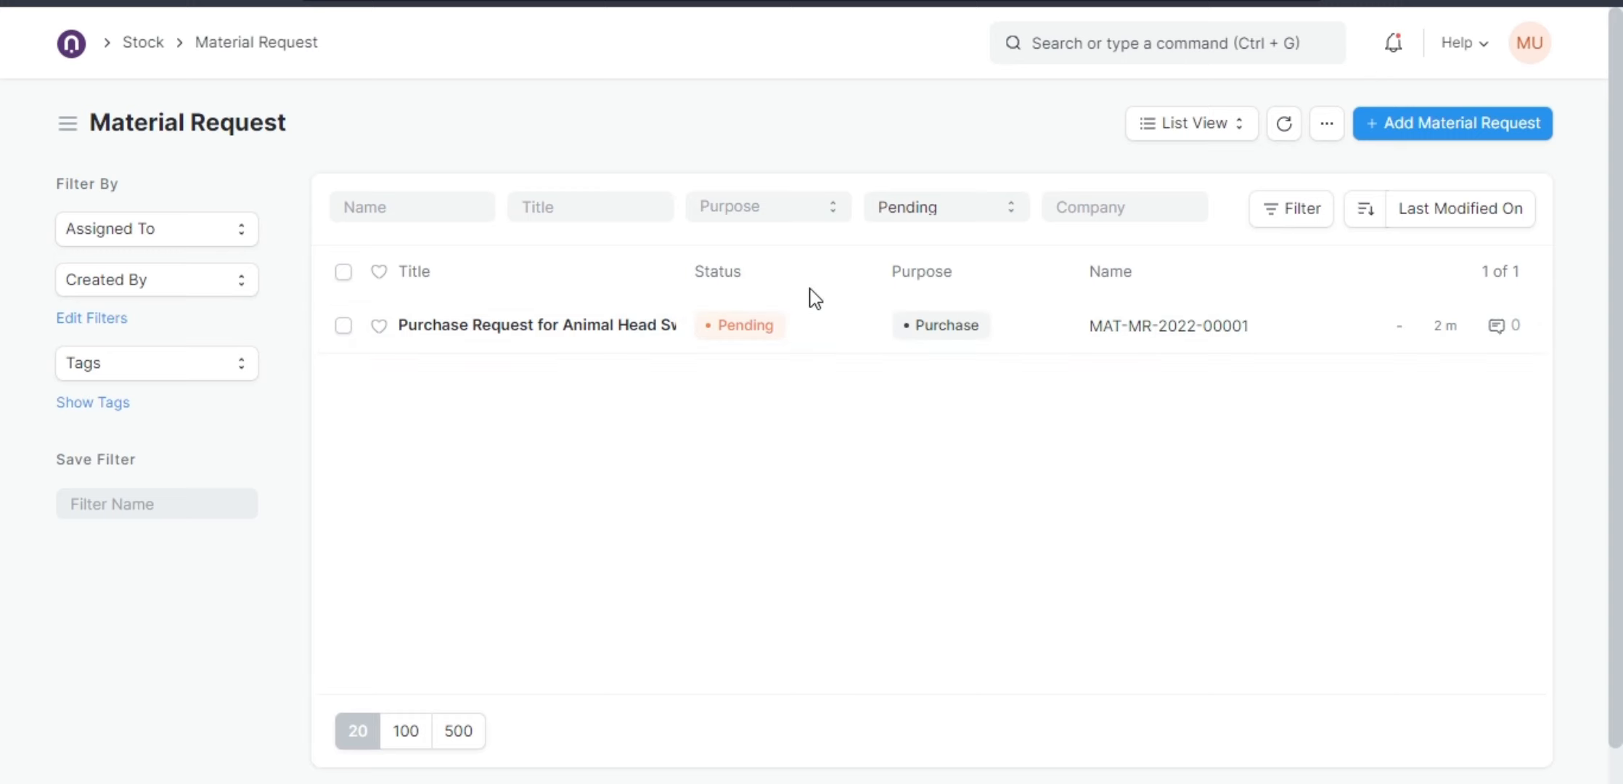
pyautogui.click(579, 340)
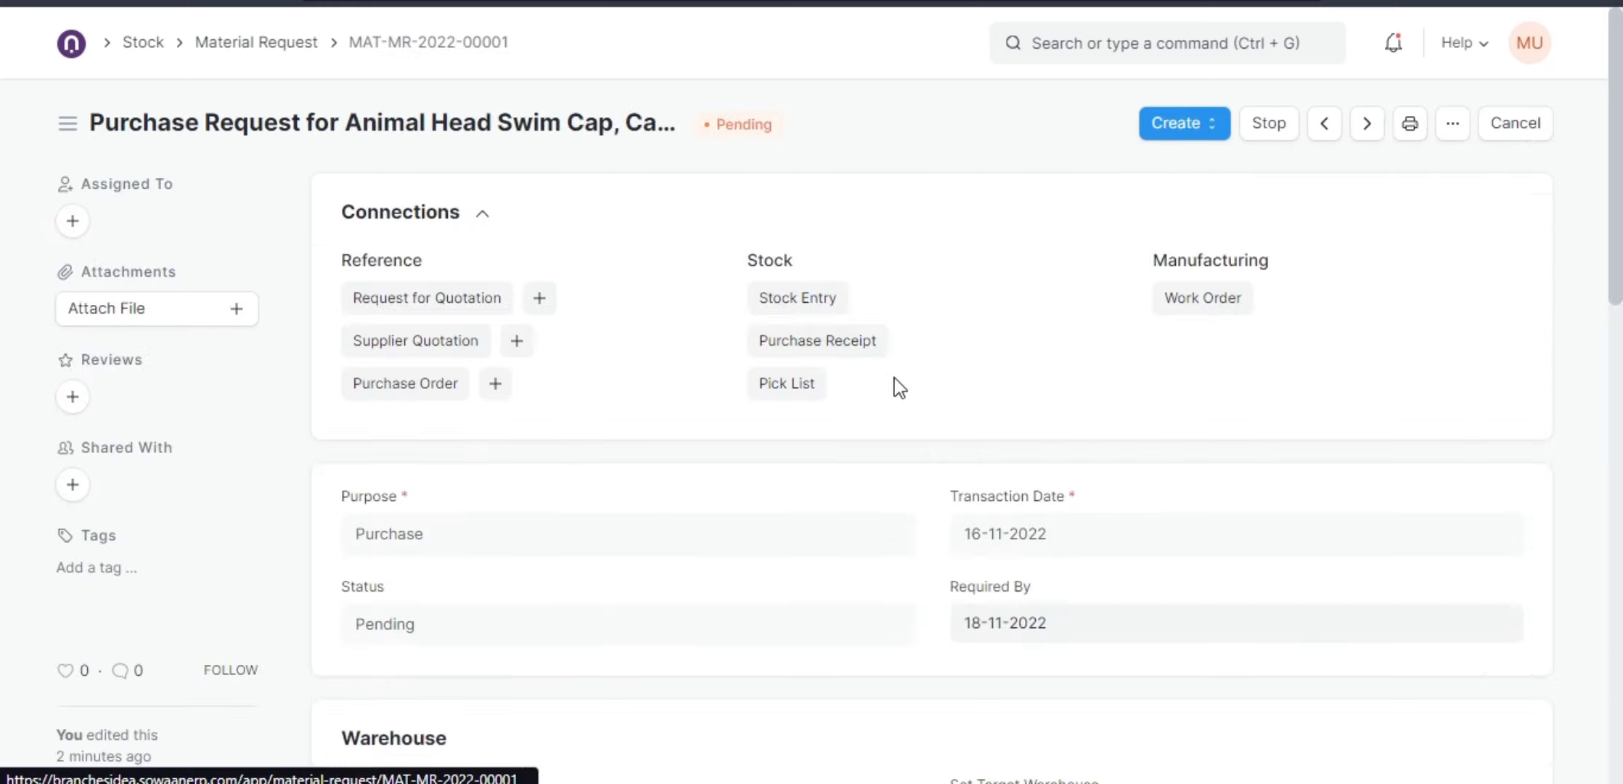
pyautogui.click(1459, 135)
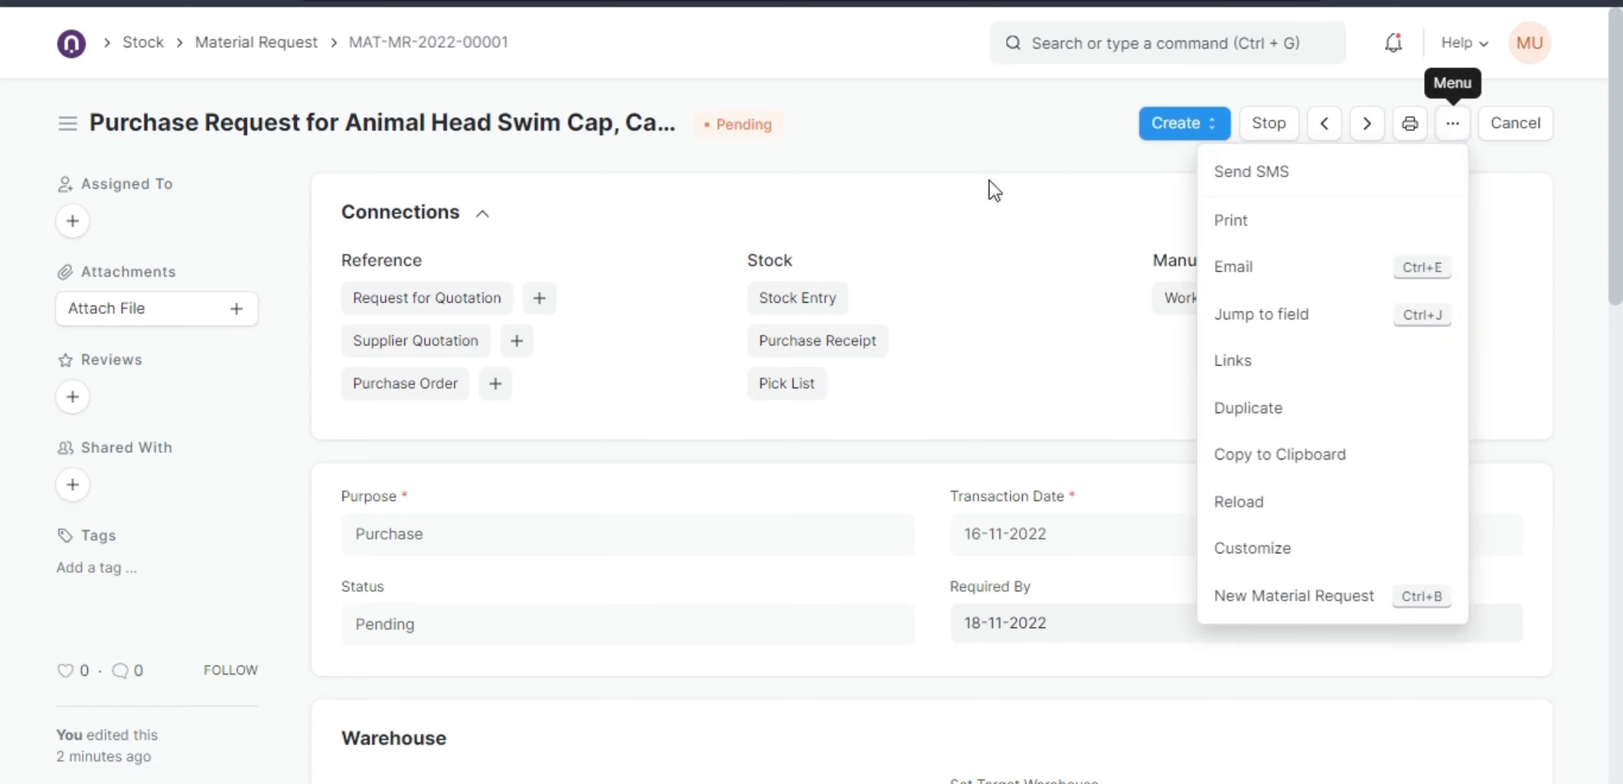
pyautogui.click(992, 159)
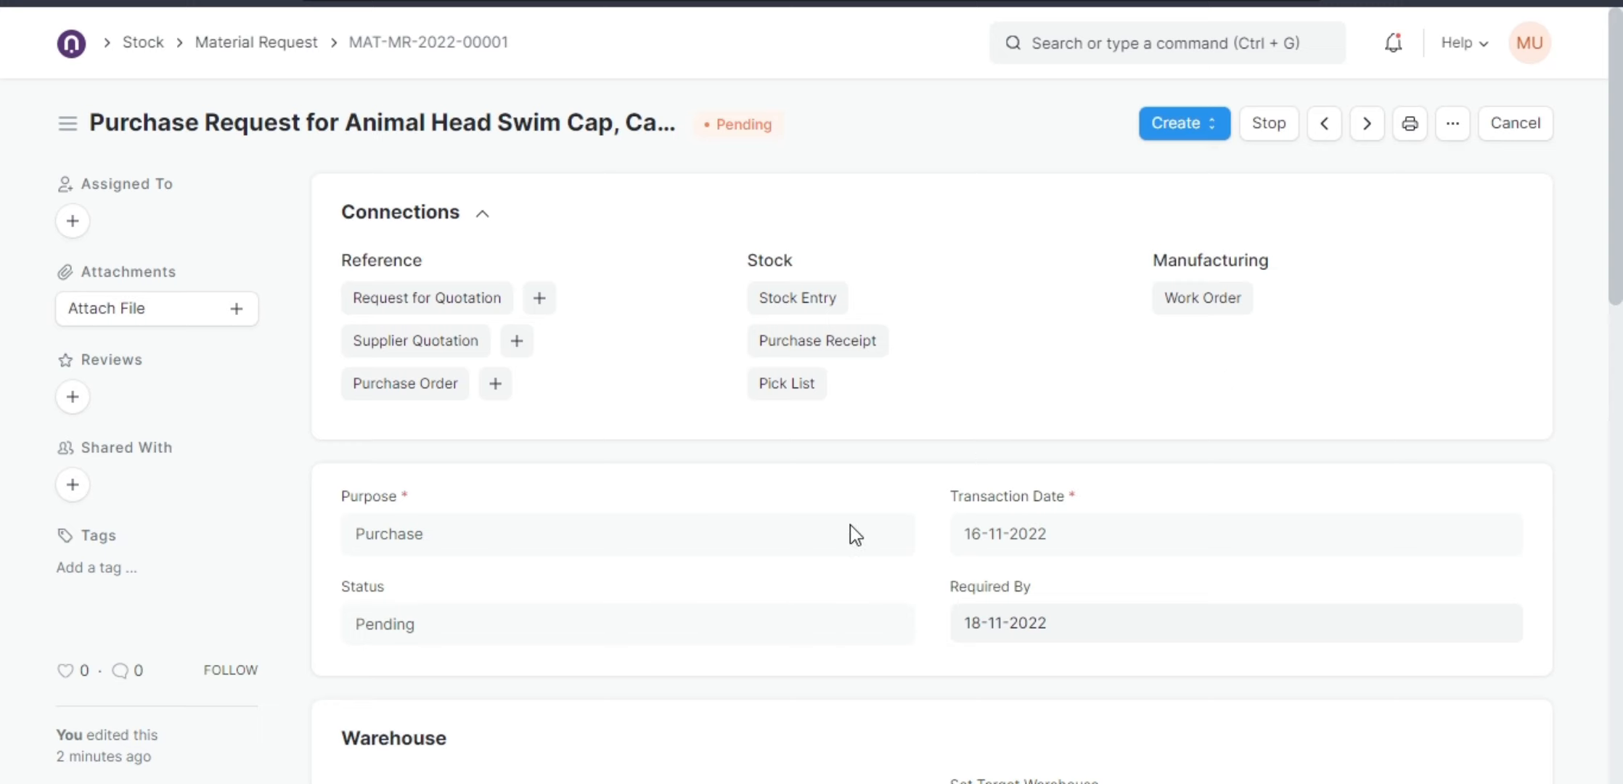
# Review the submitted request's items, terms and conditions, and target warehouse
pyautogui.scroll(-6, 847, 524)
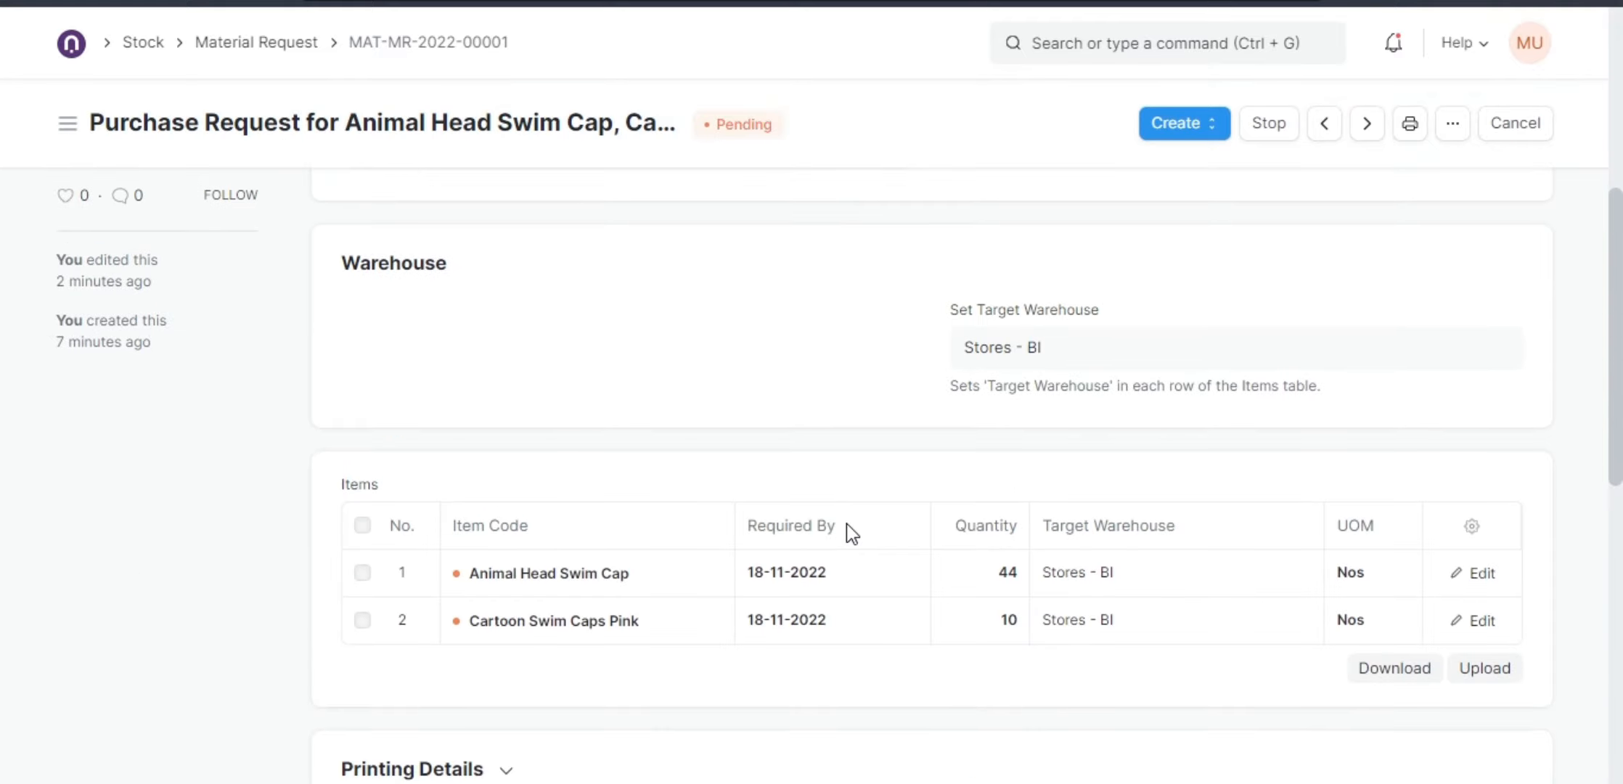
pyautogui.scroll(-5, 847, 525)
pyautogui.scroll(-3, 848, 536)
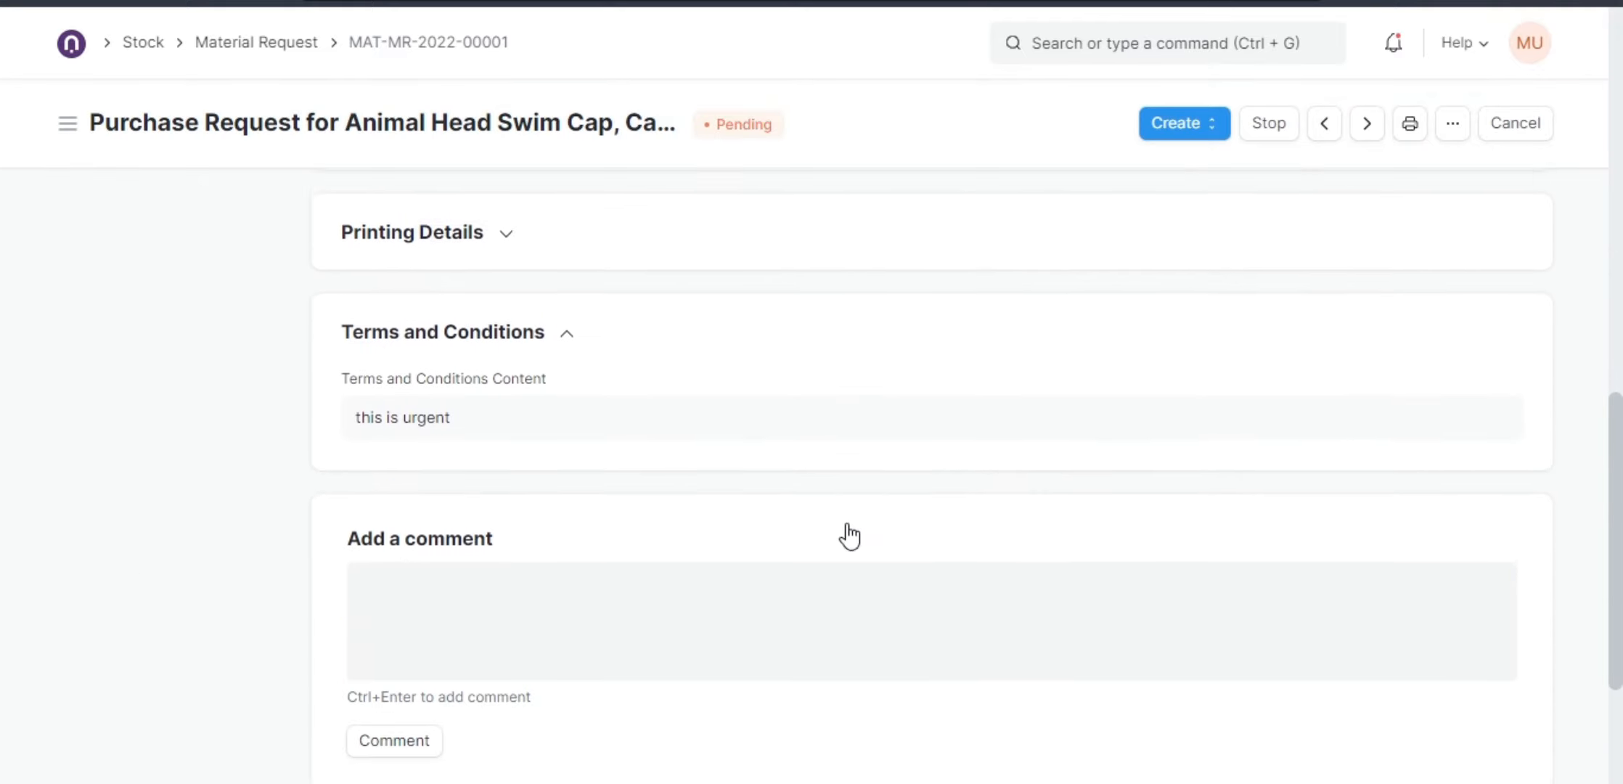
pyautogui.scroll(2, 848, 523)
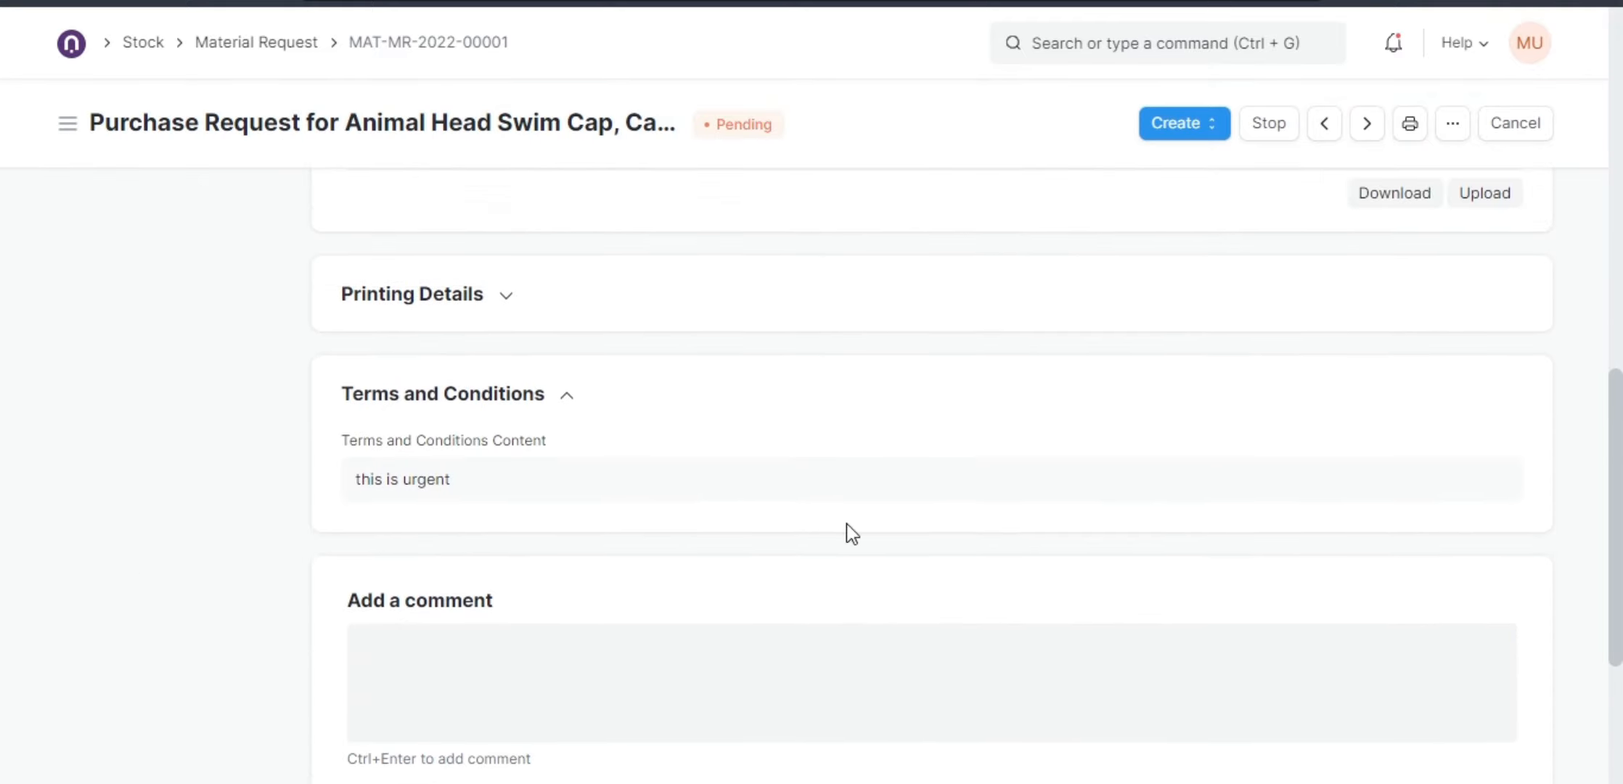
pyautogui.scroll(10, 847, 524)
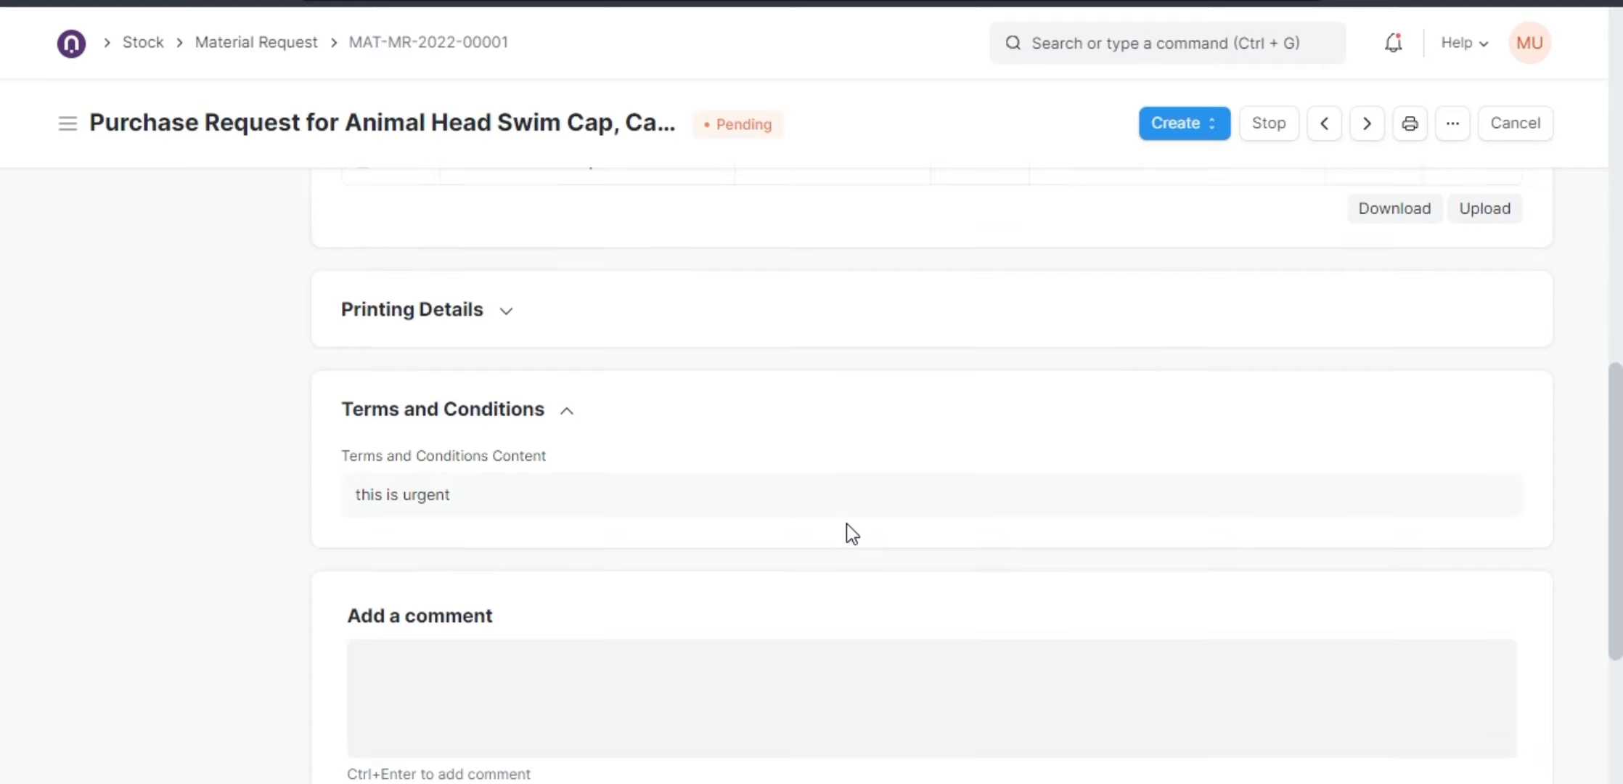
pyautogui.scroll(2, 849, 536)
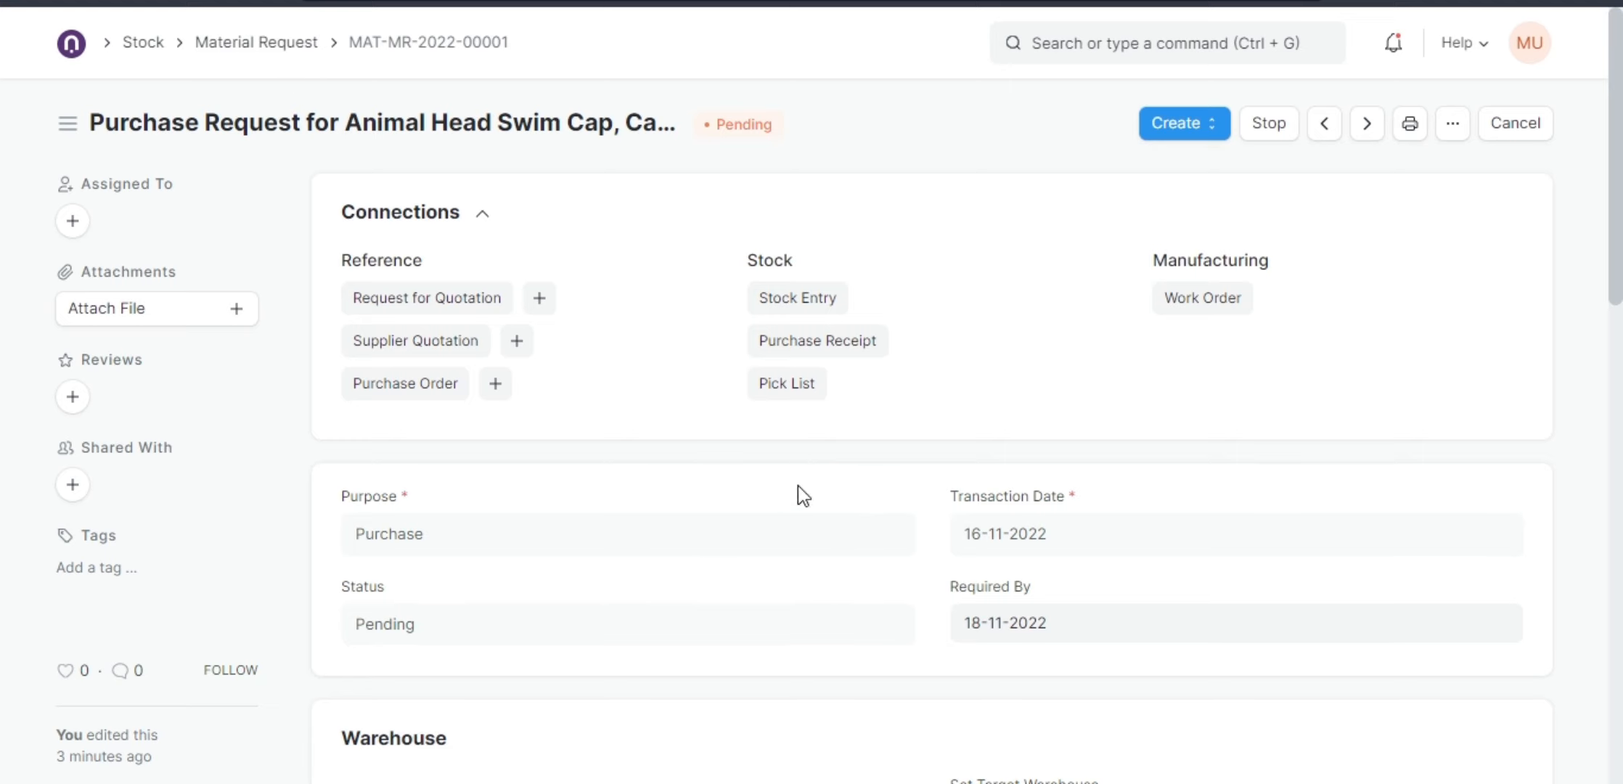
pyautogui.scroll(-5, 797, 488)
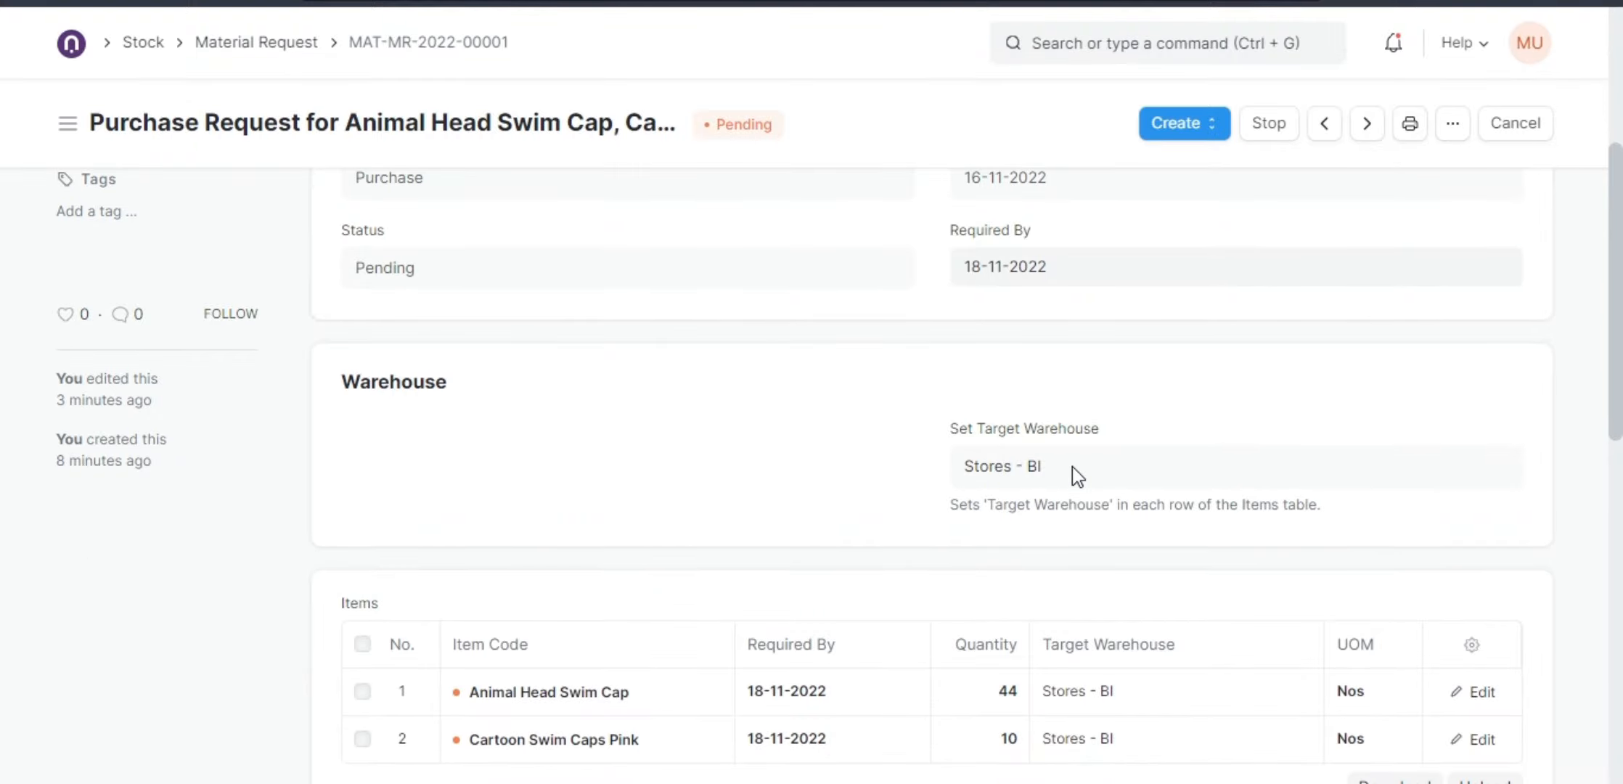
pyautogui.moveTo(1073, 467); pyautogui.dragTo(869, 483)
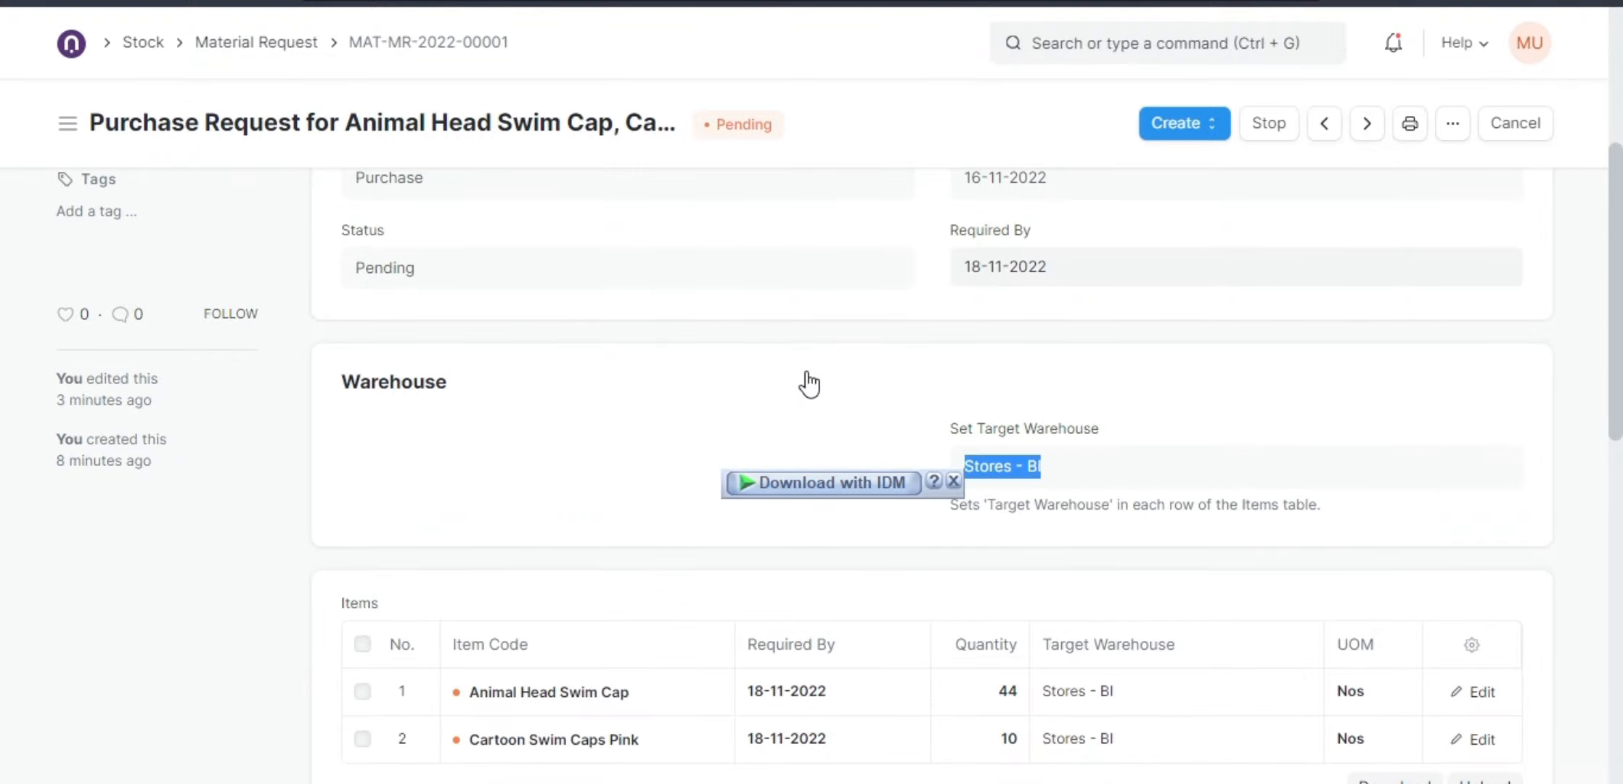
# Check the target warehouse of the requested items and expand the request's Connections section
pyautogui.scroll(-3, 769, 457)
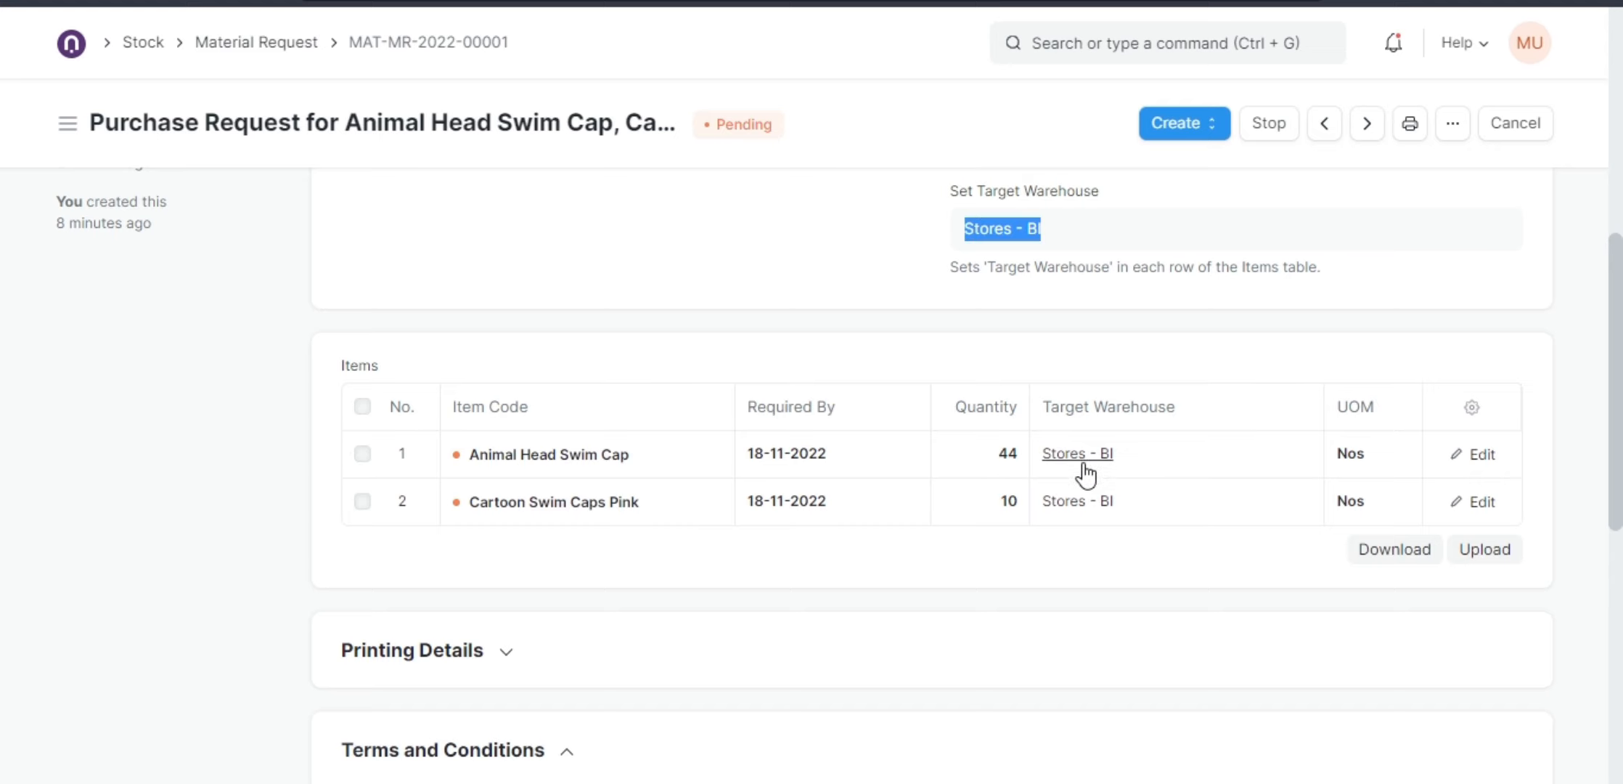
pyautogui.scroll(2, 1087, 473)
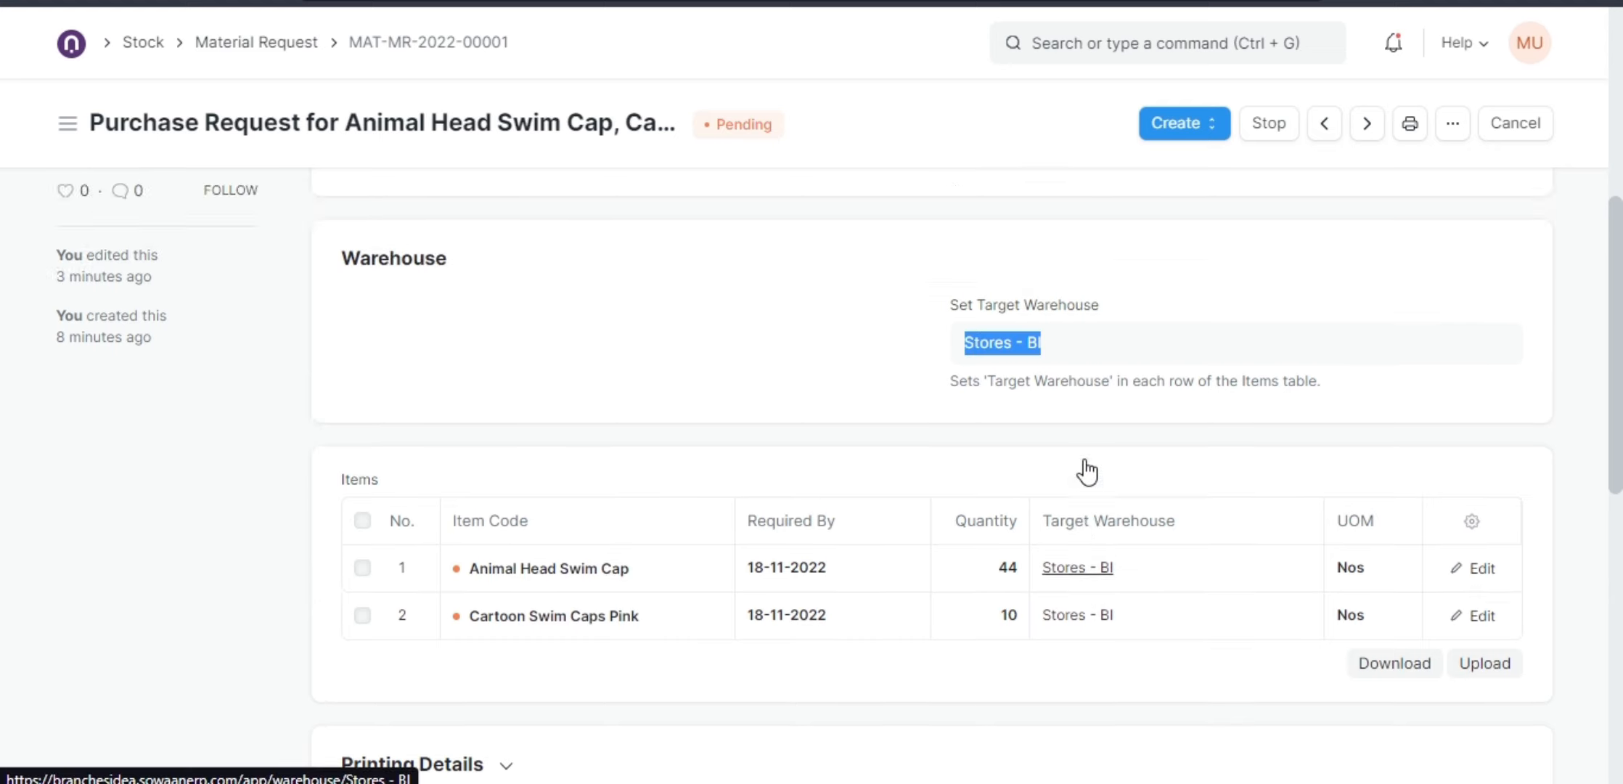
pyautogui.scroll(6, 1087, 473)
pyautogui.click(929, 225)
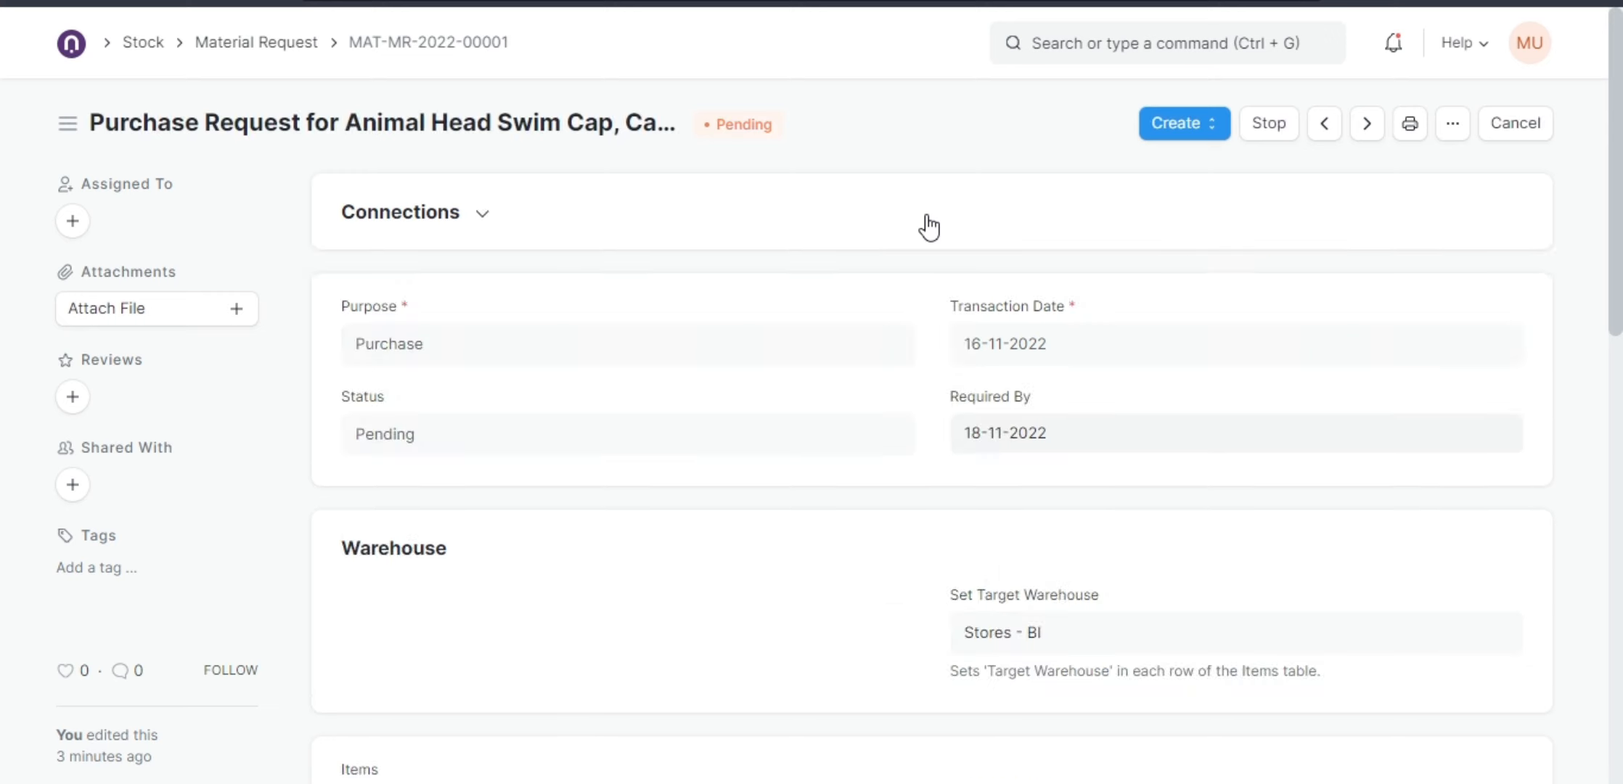
pyautogui.click(929, 225)
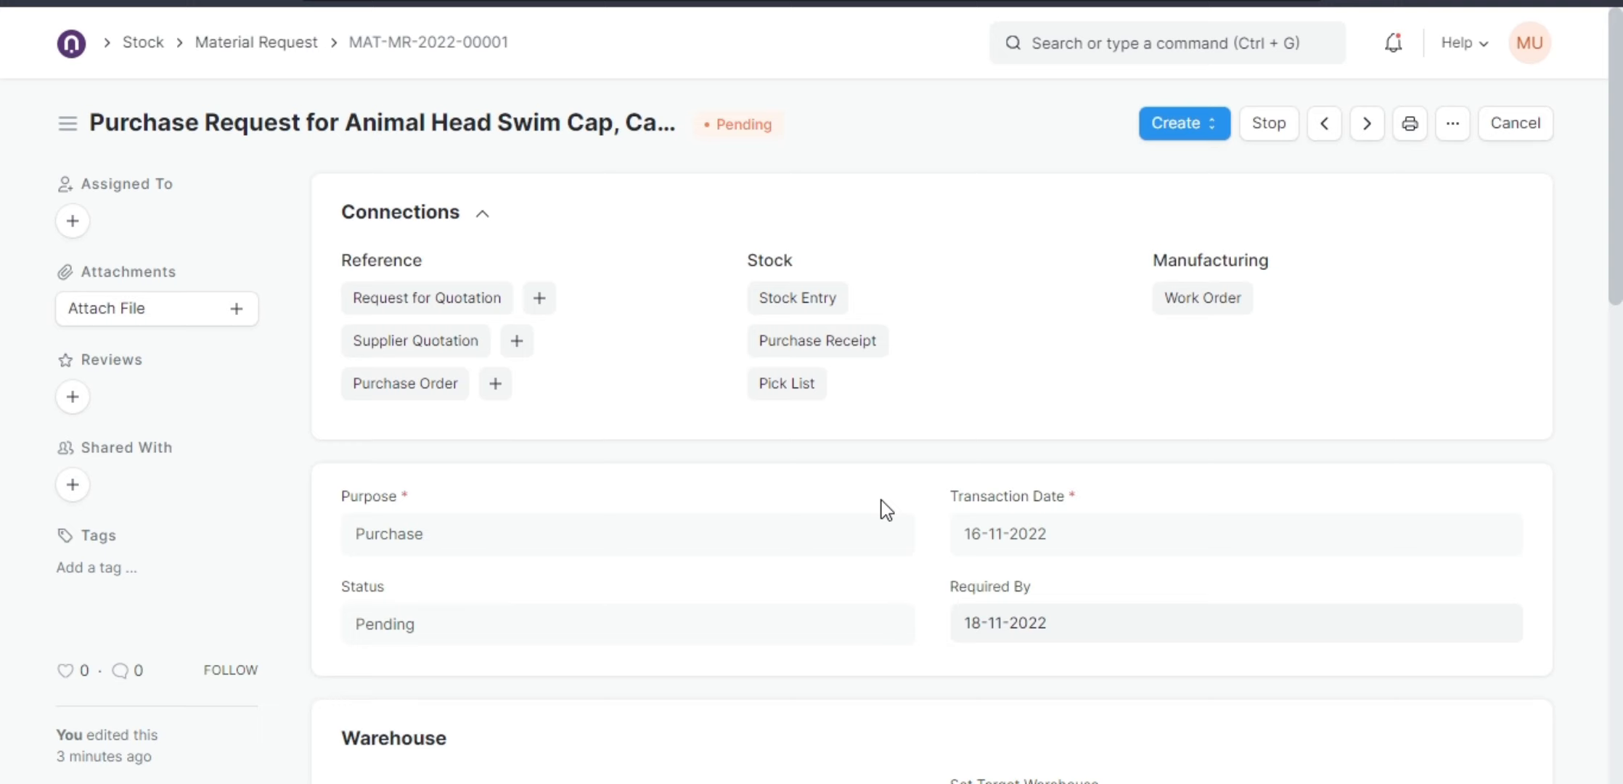
# Review the request's connections, dates, warehouse and item rows, and view which follow-up documents can be created from it
pyautogui.scroll(-6, 881, 499)
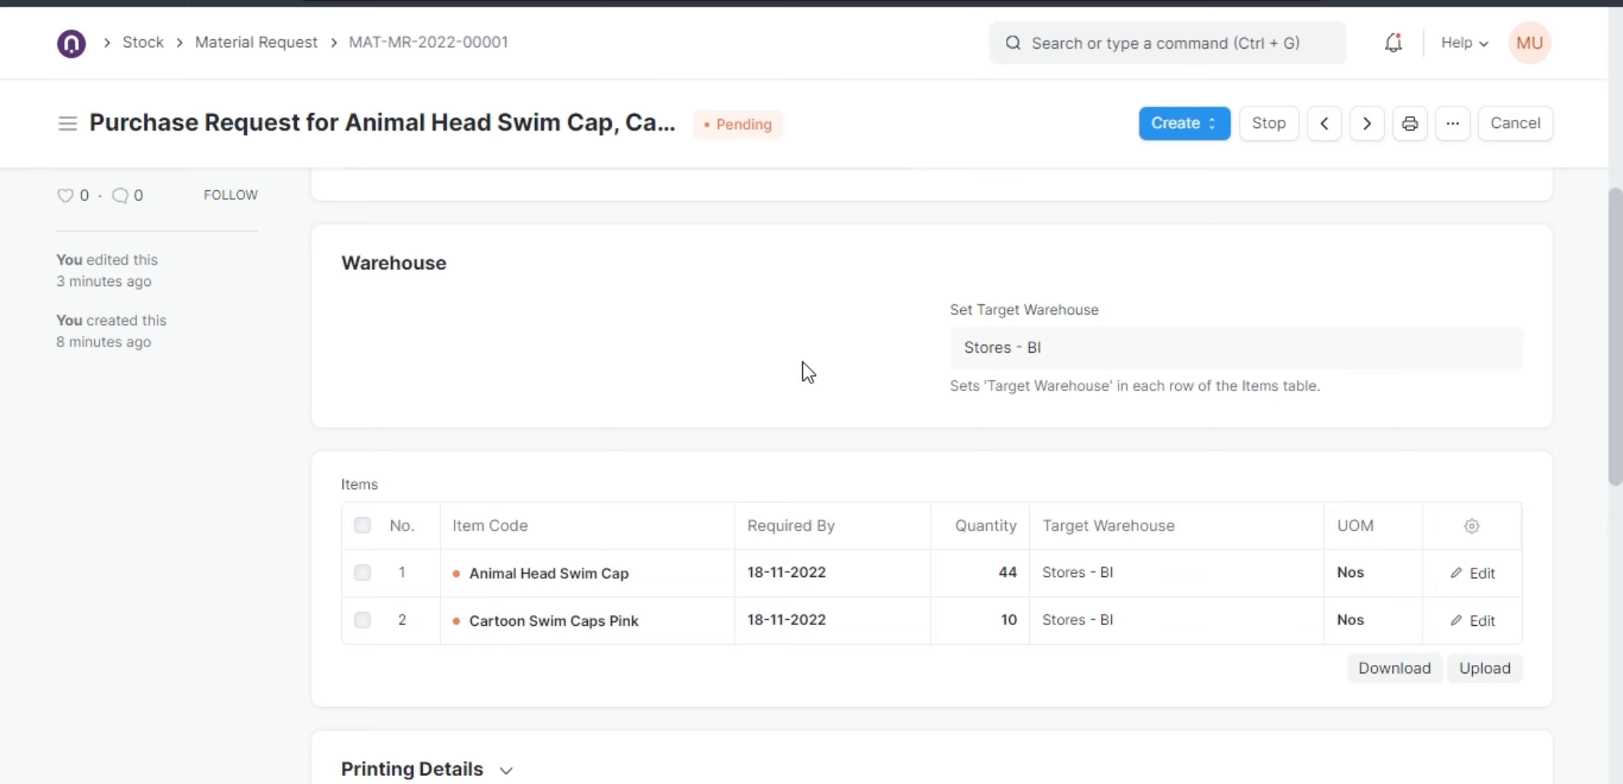
pyautogui.scroll(5, 803, 363)
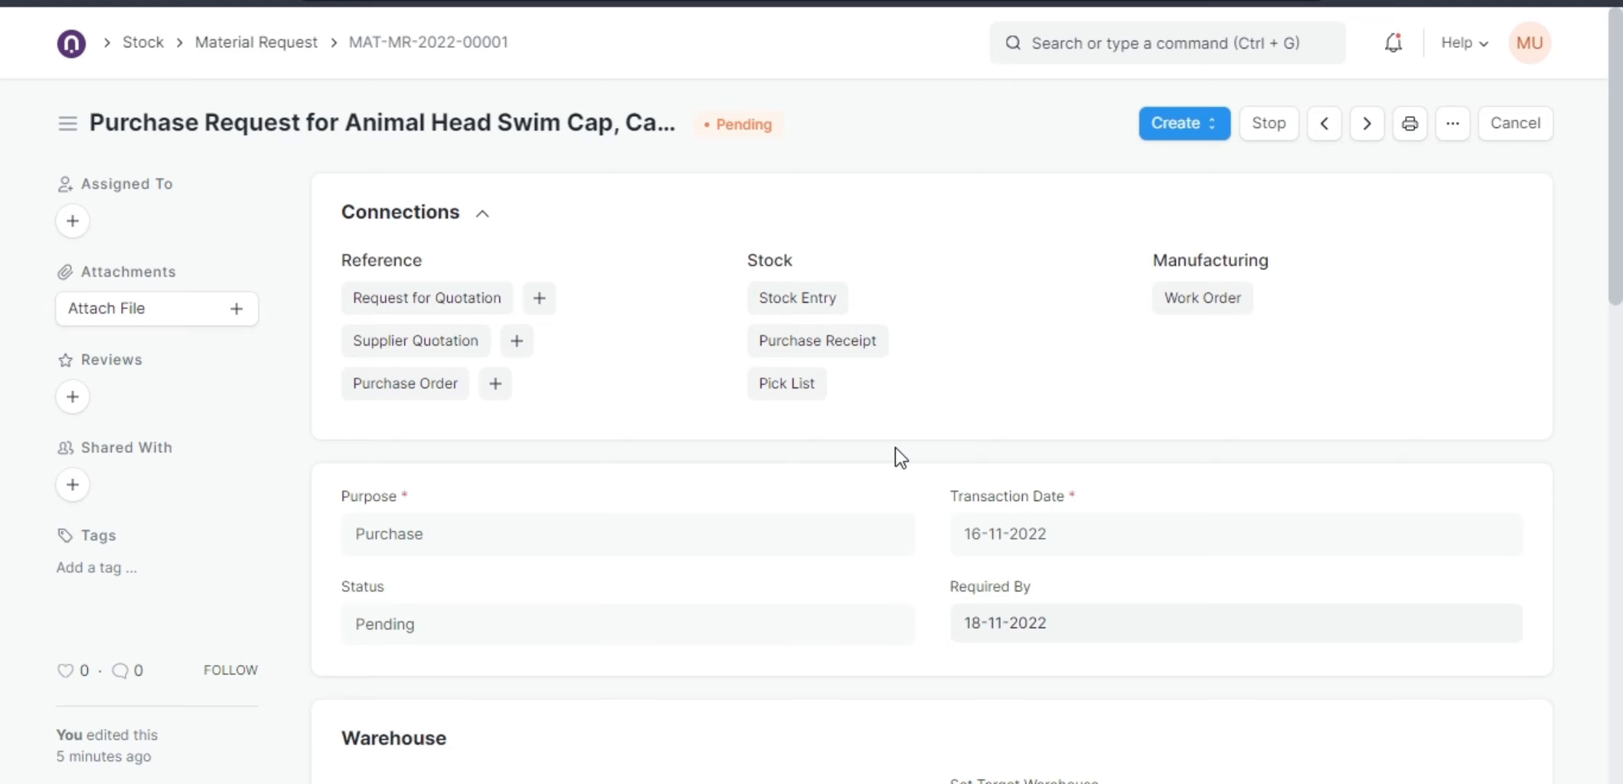
pyautogui.scroll(-5, 857, 418)
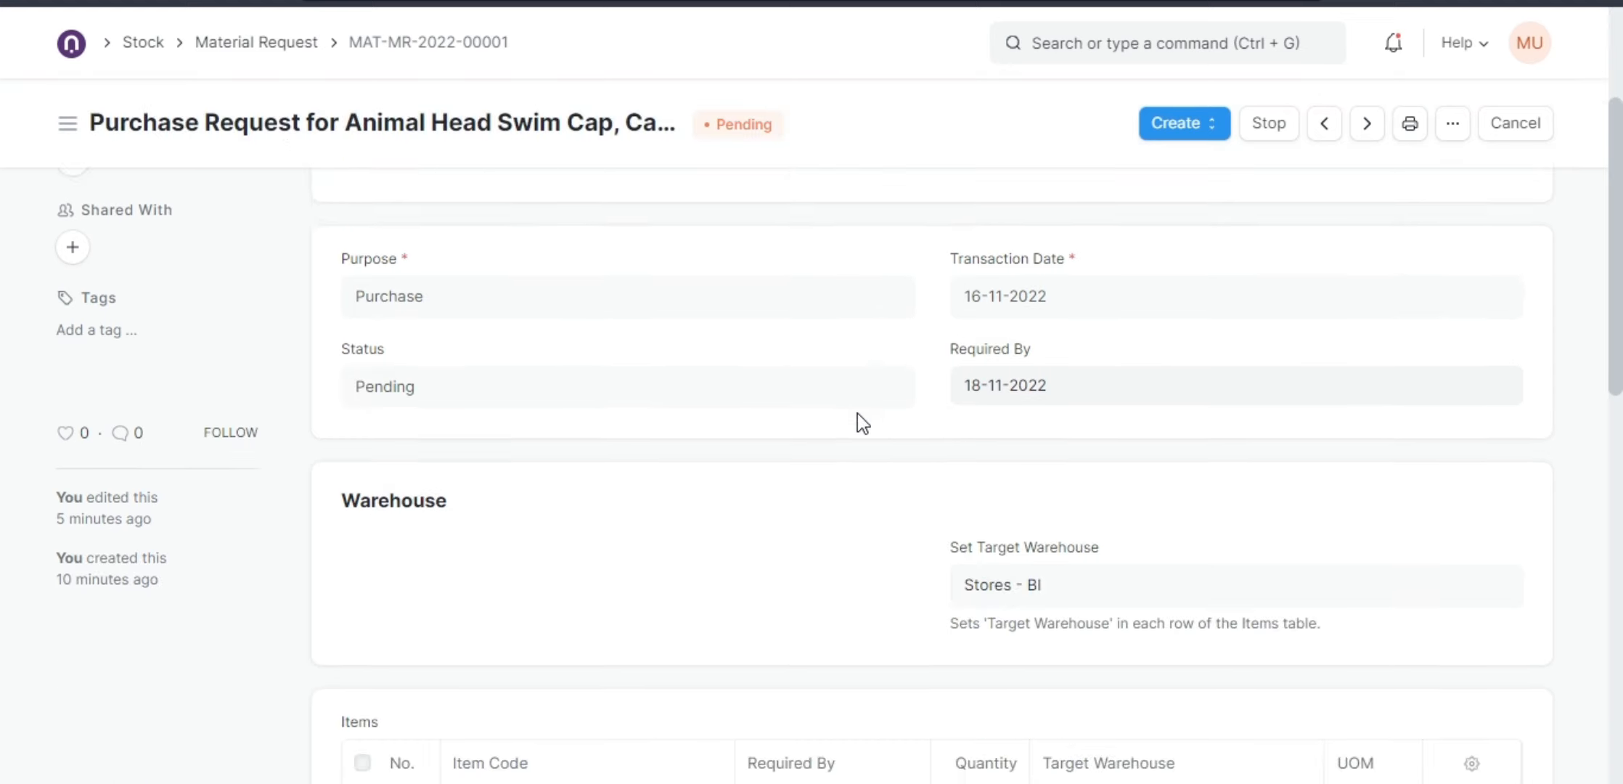
pyautogui.scroll(-1, 854, 514)
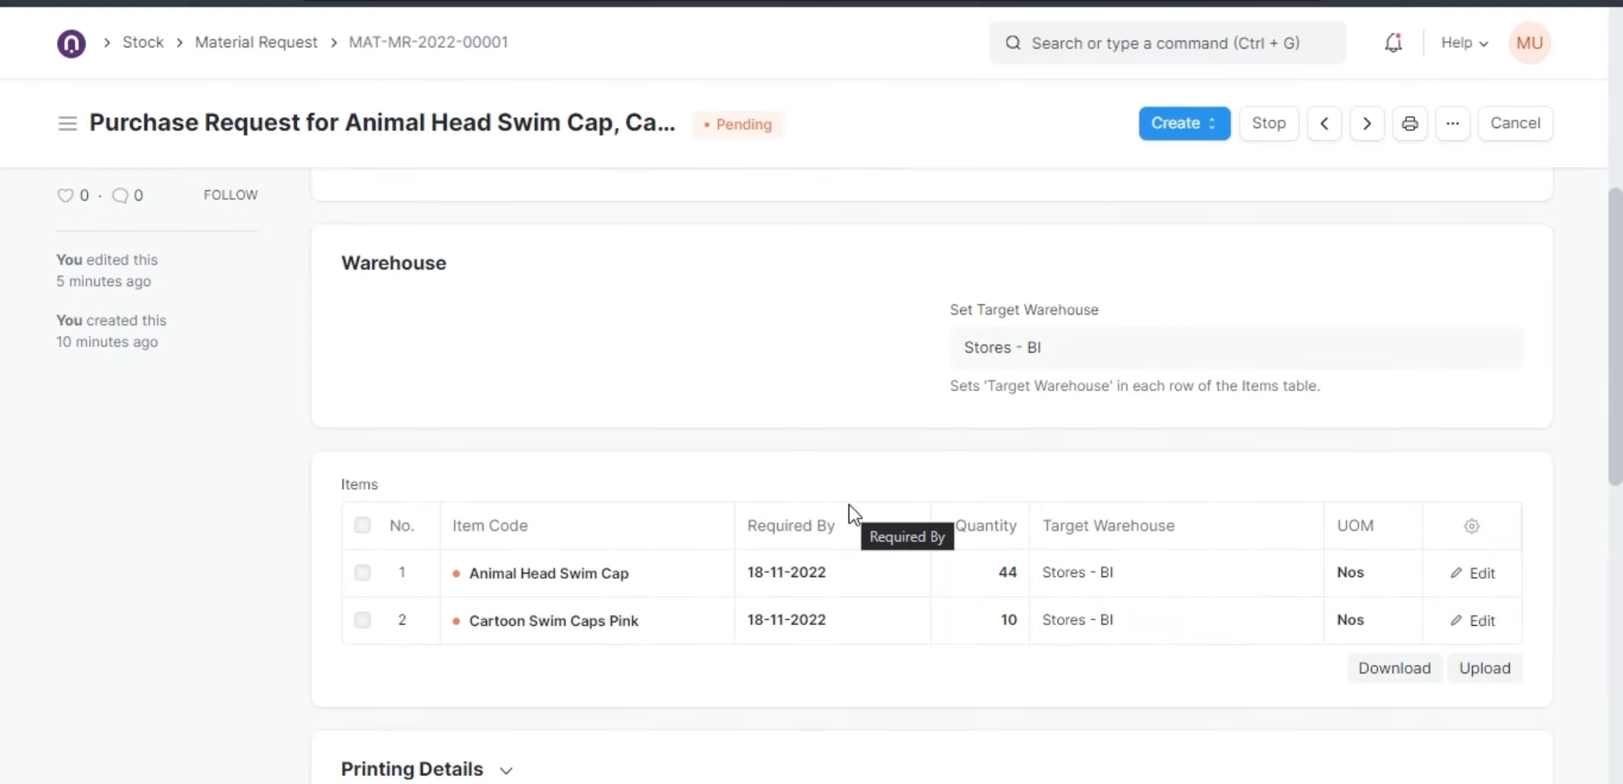
pyautogui.scroll(6, 936, 631)
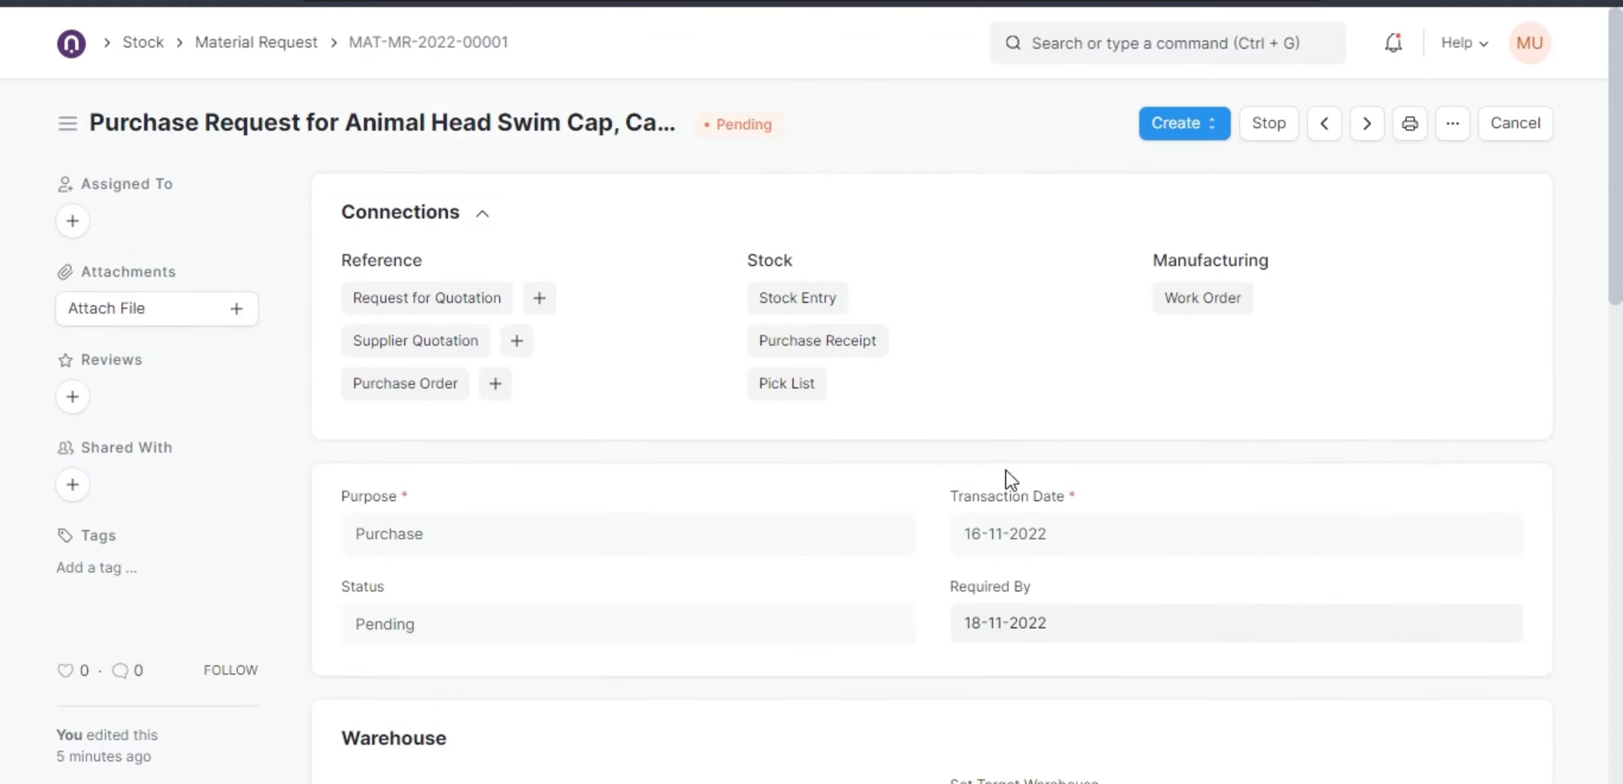
pyautogui.click(1204, 142)
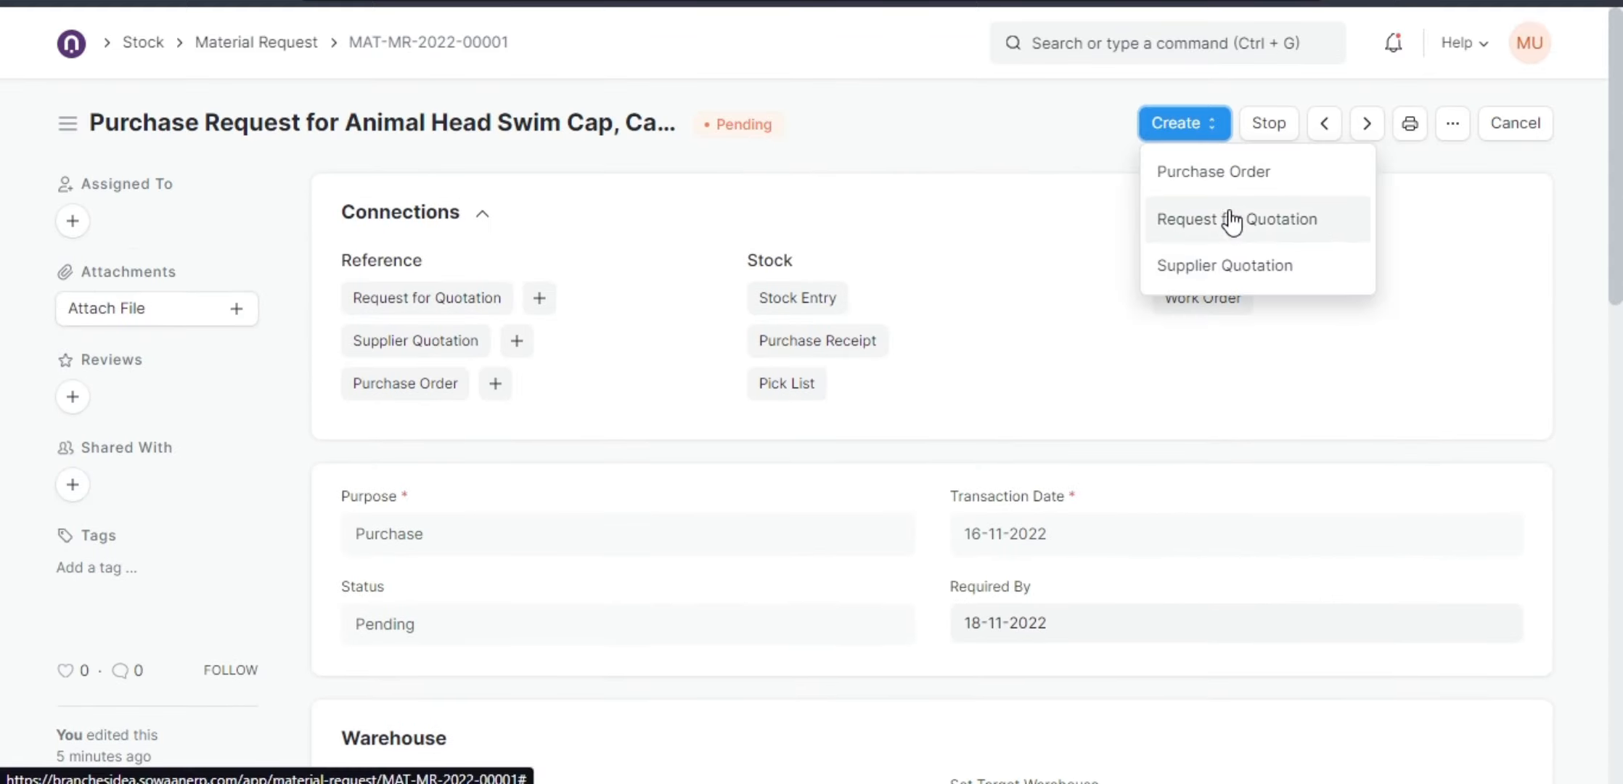